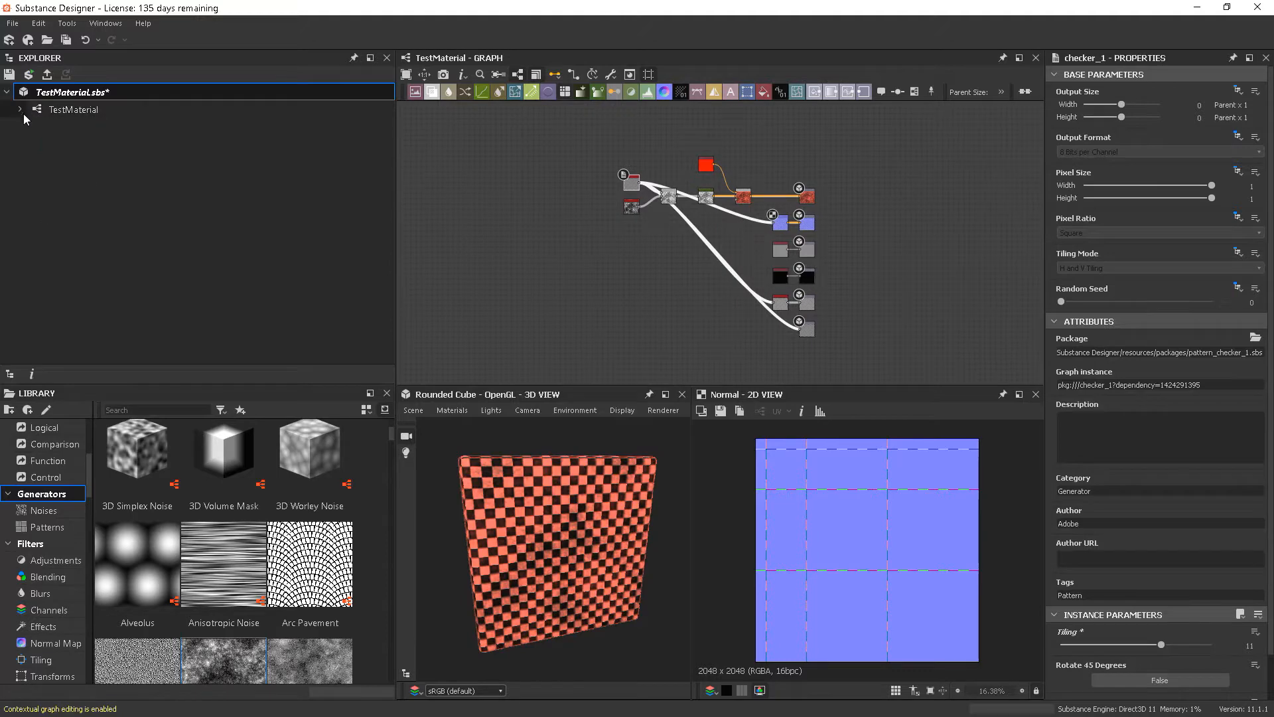
Create a new Substance graph named KitchenTiles using the PBR (Metallic/Roughness) template.
left_click(13, 24)
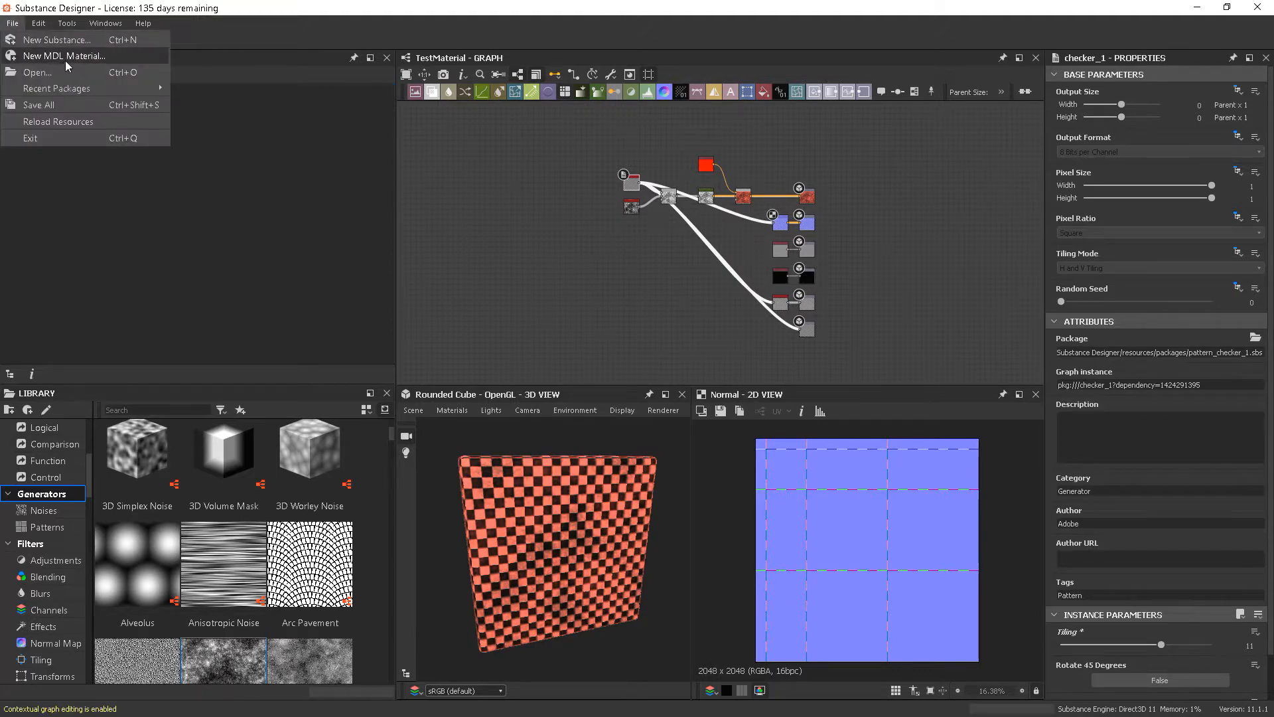
left_click(56, 40)
left_click(685, 247)
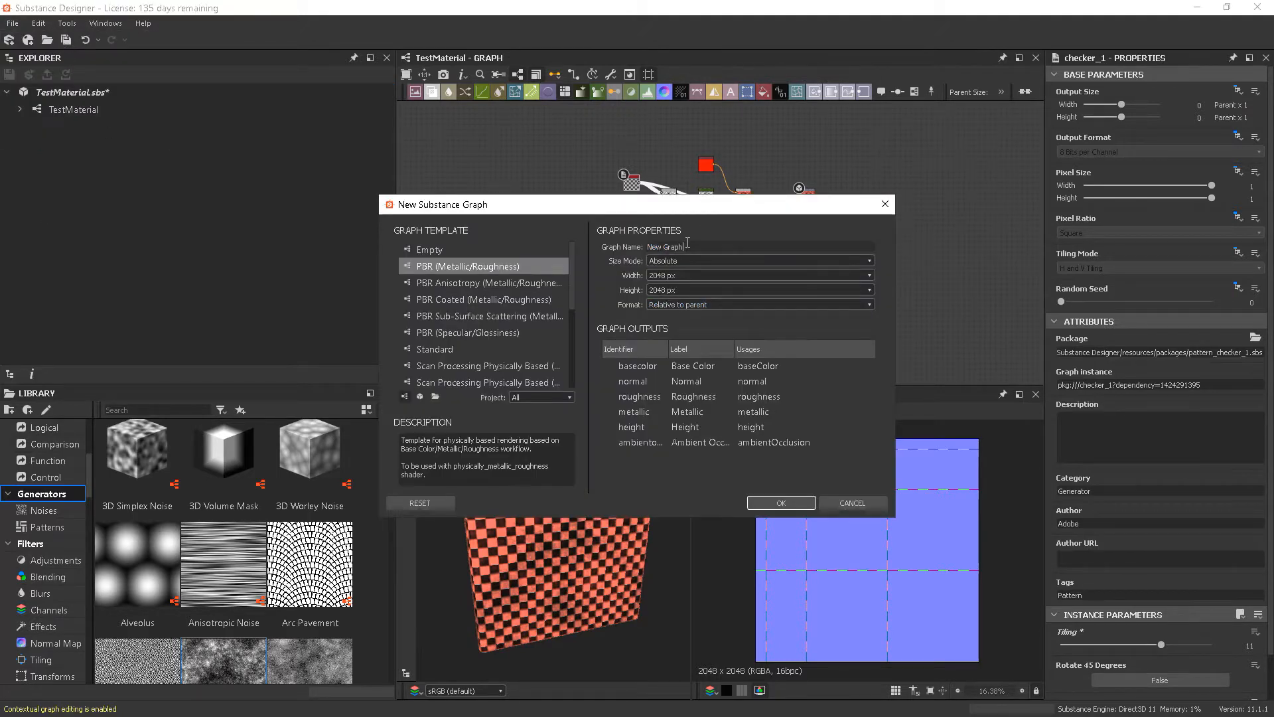
left_click_drag(673, 247, 647, 247)
type("KitchenTiles")
left_click(796, 504)
Add a Tile Generator node to the empty area of the graph beside the output nodes.
middle_click_drag(838, 289, 893, 254)
scroll(886, 285, "down", 2)
scroll(888, 273, "up", 1)
scroll(886, 275, "down", 2)
scroll(874, 254, "up", 1)
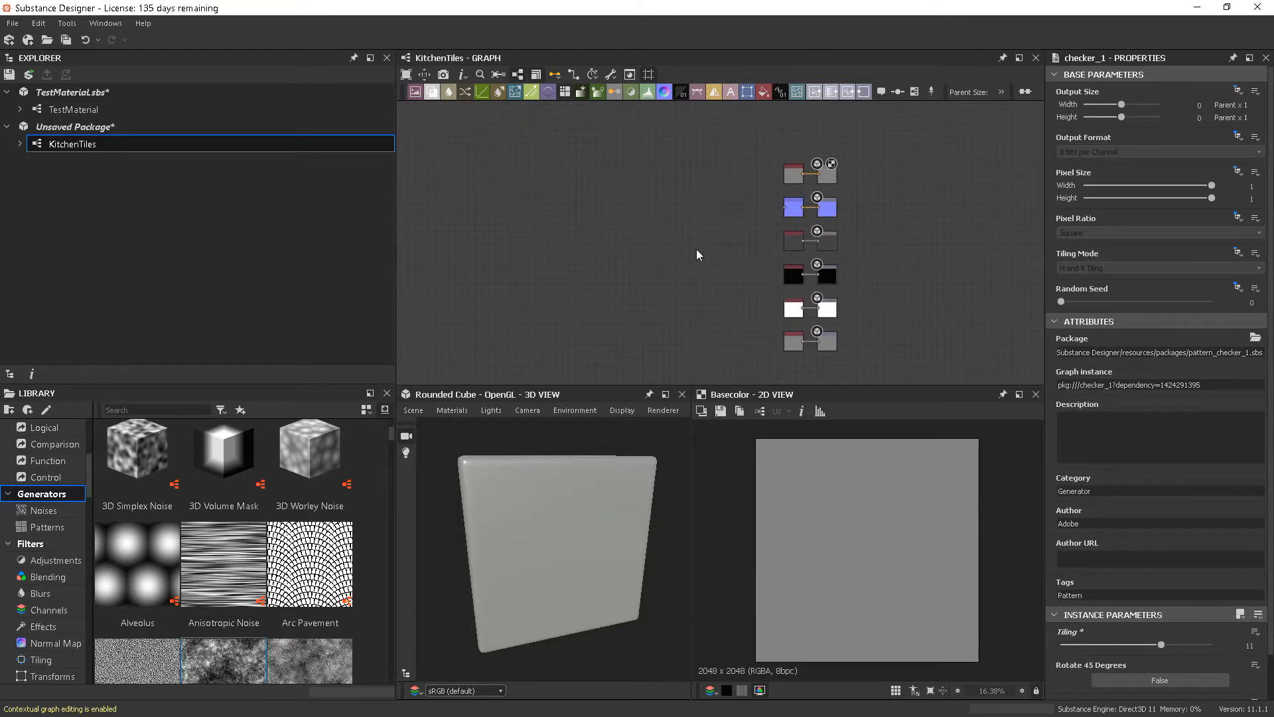
middle_click_drag(705, 264, 753, 254)
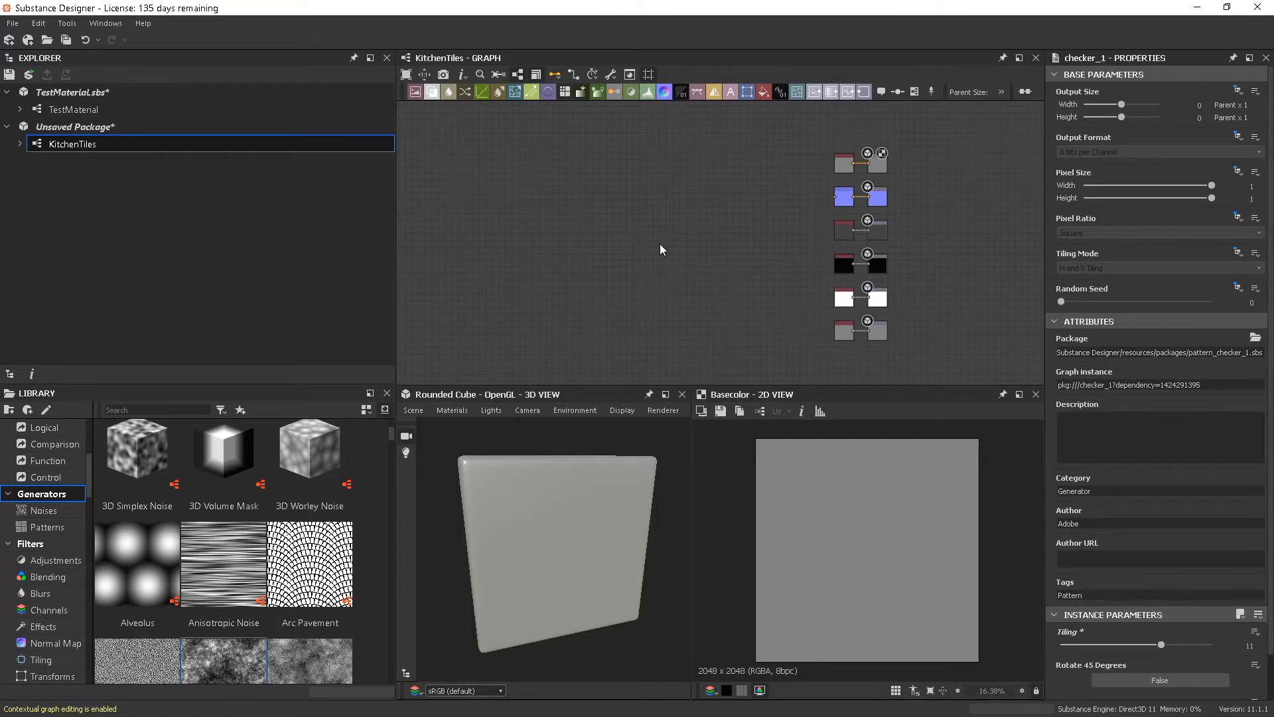
key("space")
type("til")
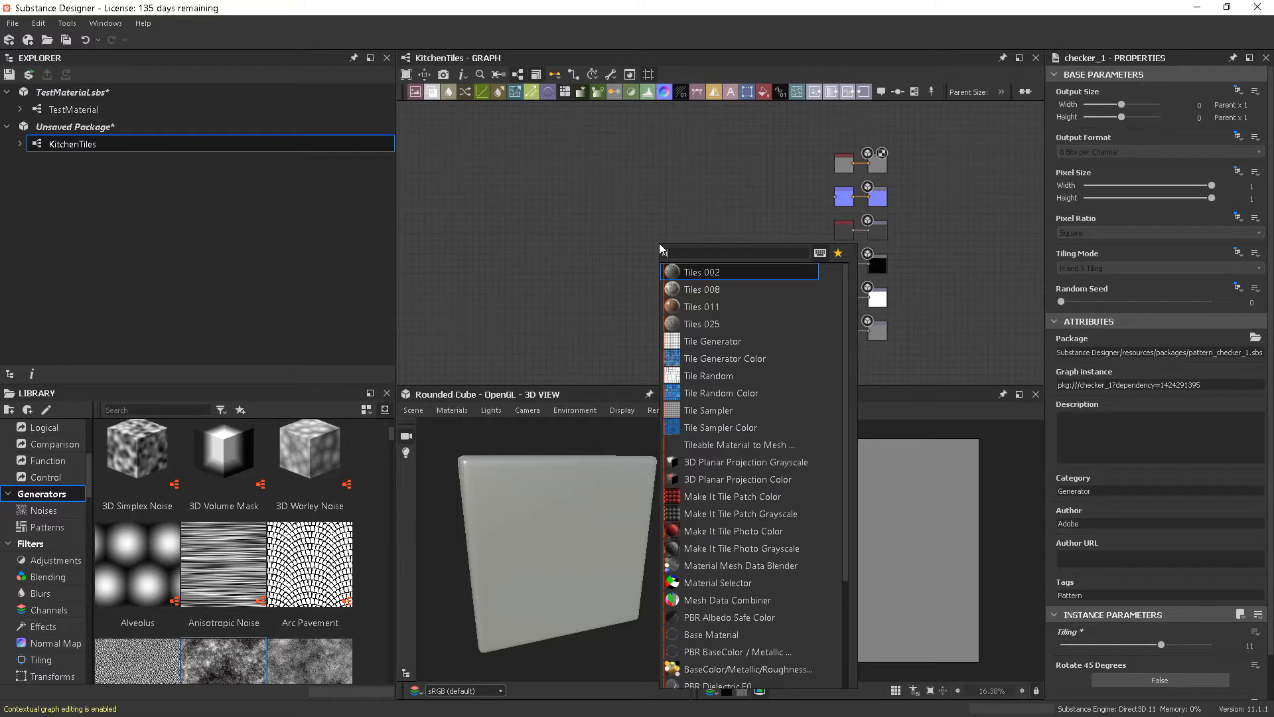
left_click(735, 342)
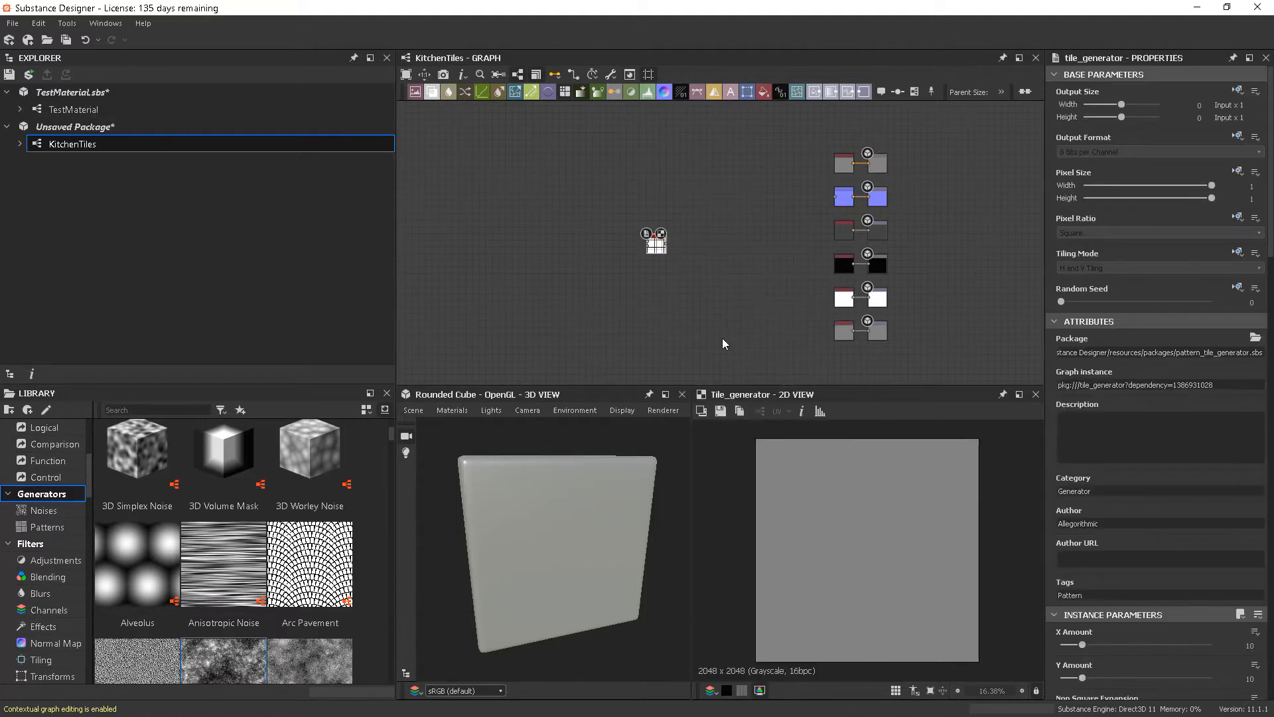
left_click_drag(657, 245, 670, 245)
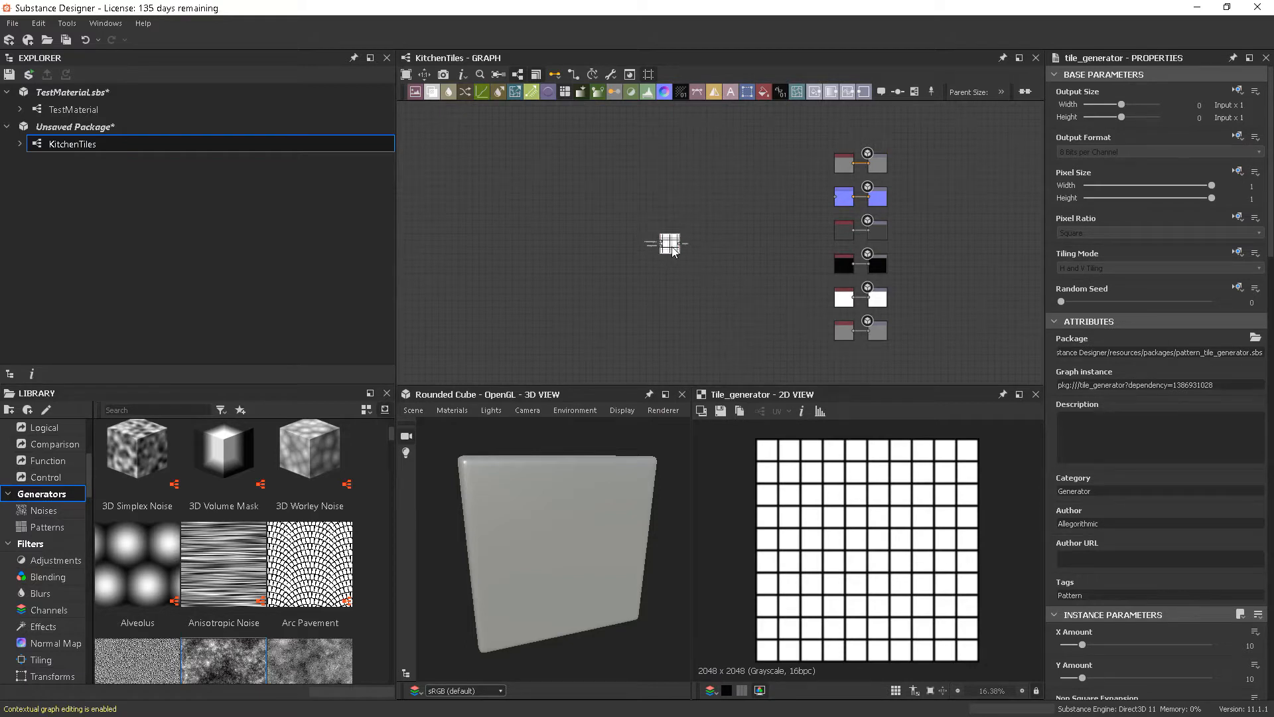
Move the Tile Generator node down, closer to the Height and Ambient Occlusion outputs.
scroll(853, 557, "up", 3)
scroll(918, 560, "down", 5)
left_click_drag(675, 258, 780, 312)
scroll(909, 314, "up", 4)
scroll(909, 315, "up", 2)
middle_click_drag(909, 314, 945, 275)
scroll(943, 269, "down", 2)
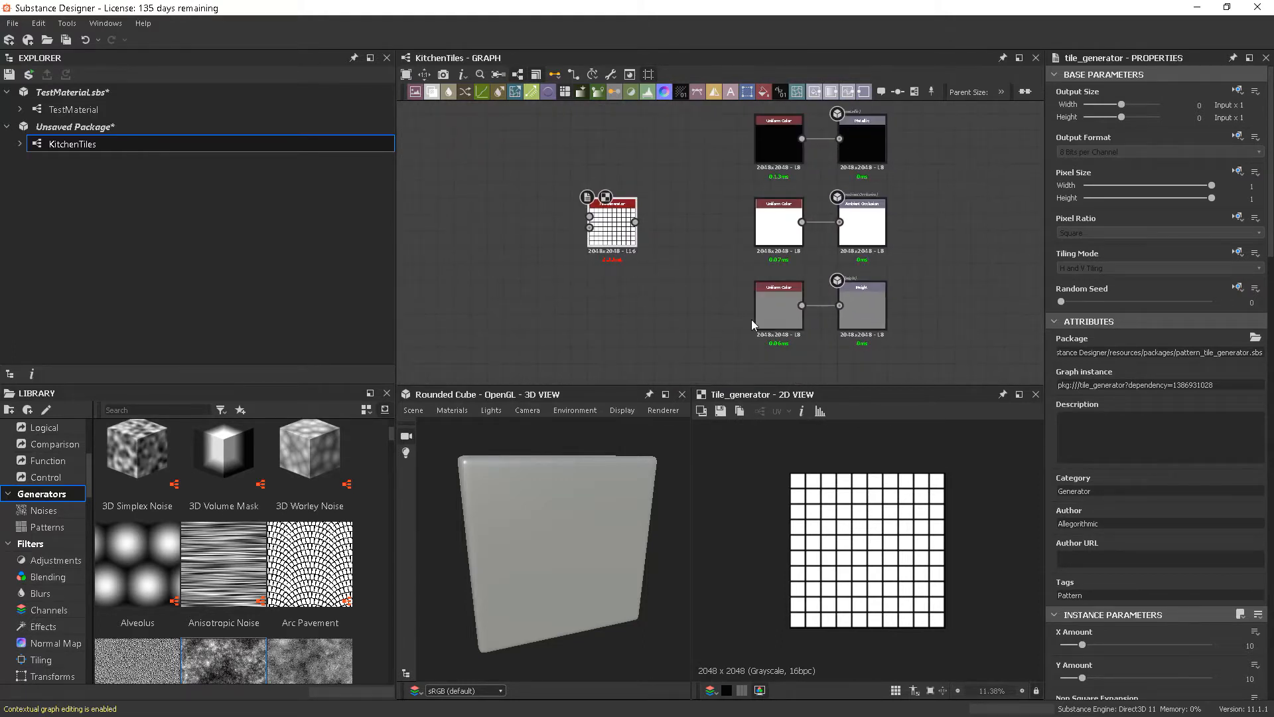
Delete the Uniform Color node feeding the Height output and connect the Tile Generator to Height instead.
left_click(767, 308)
key("Delete")
left_click_drag(607, 242, 840, 305)
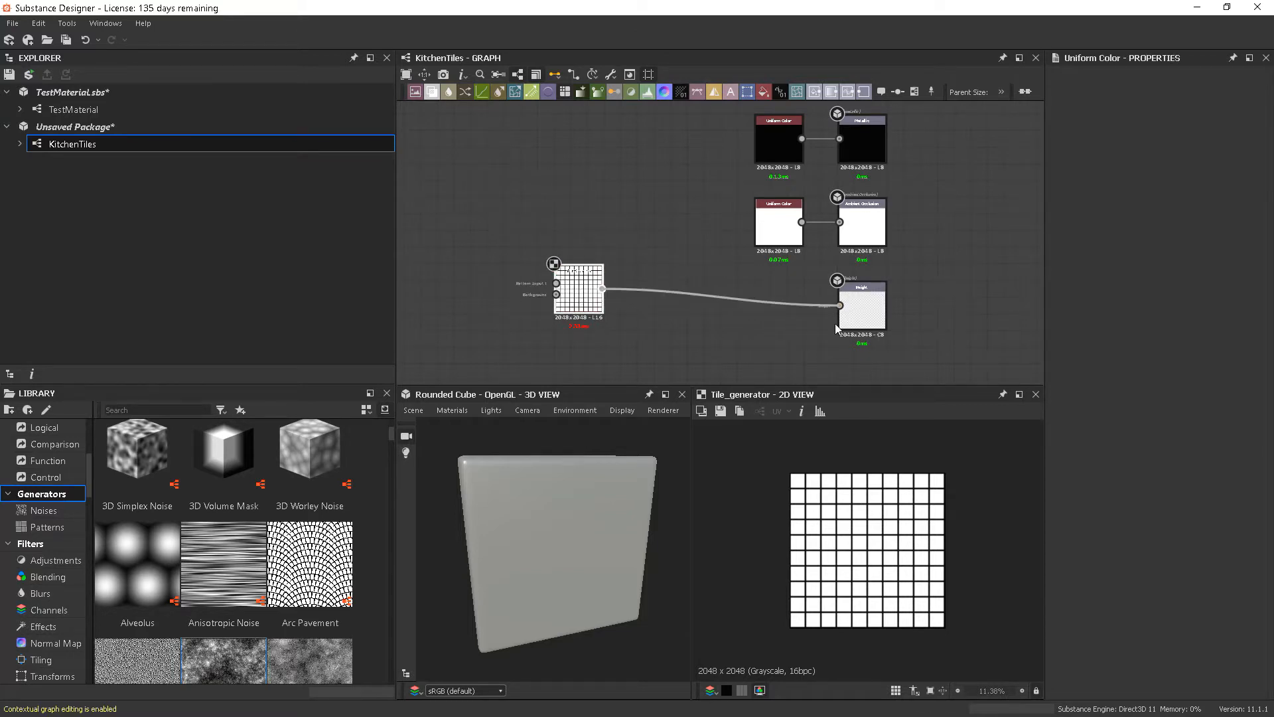
Set the height scale of the 3D view's default material to about 1.49.
left_click(458, 410)
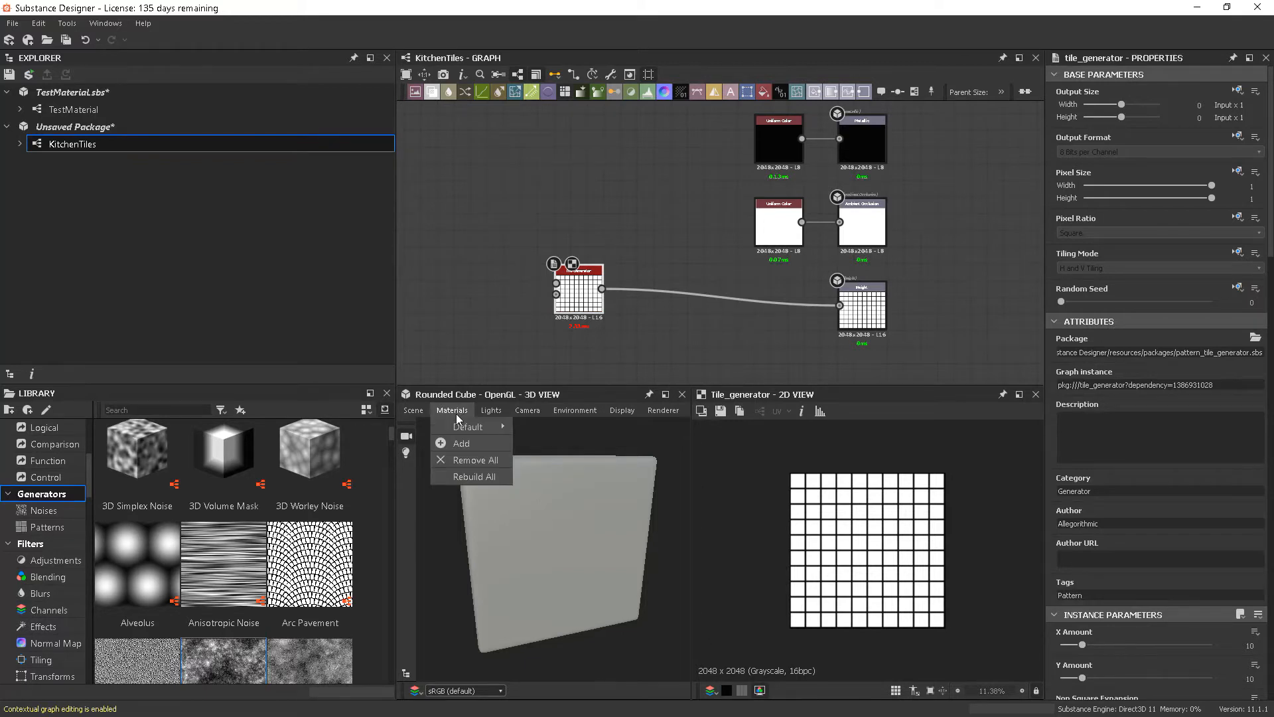
mouse_move(468, 427)
left_click(555, 426)
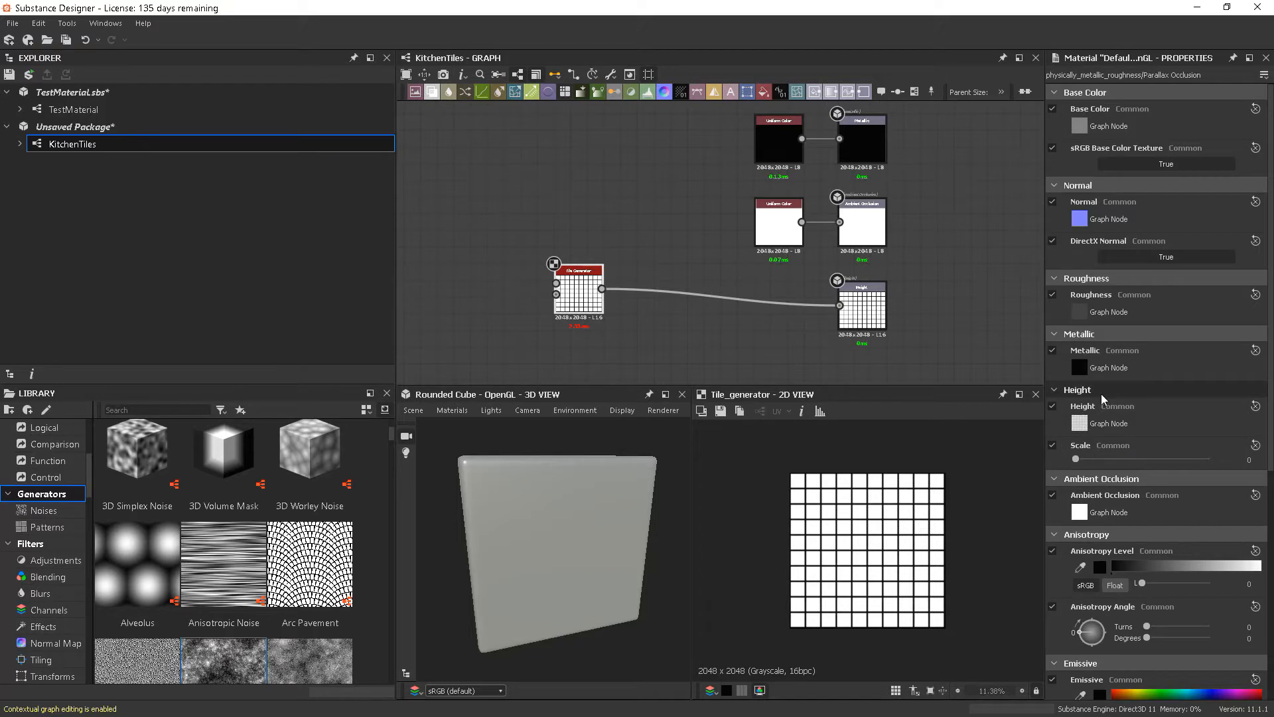
left_click_drag(1076, 459, 1087, 460)
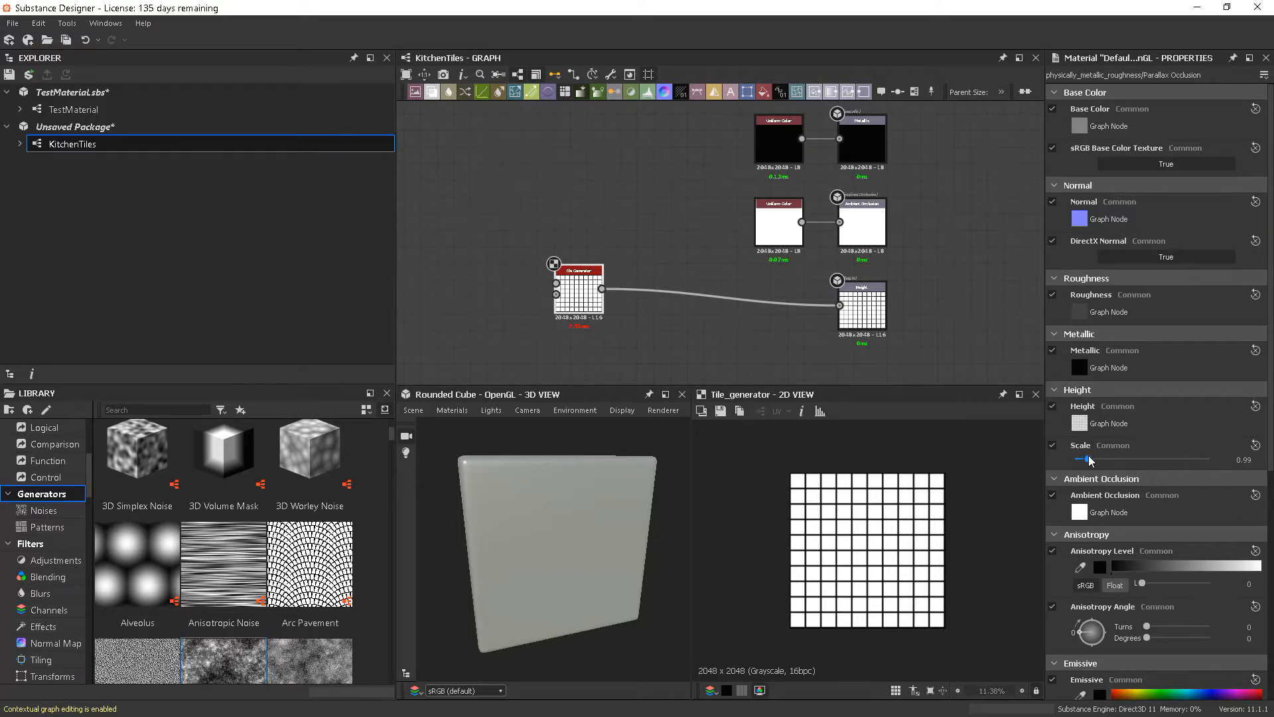
left_click_drag(1089, 459, 1092, 463)
Replace the Ambient Occlusion output's Uniform Color node with an Ambient Occlusion (HBAO) node fed by the Tile Generator.
left_click(767, 224)
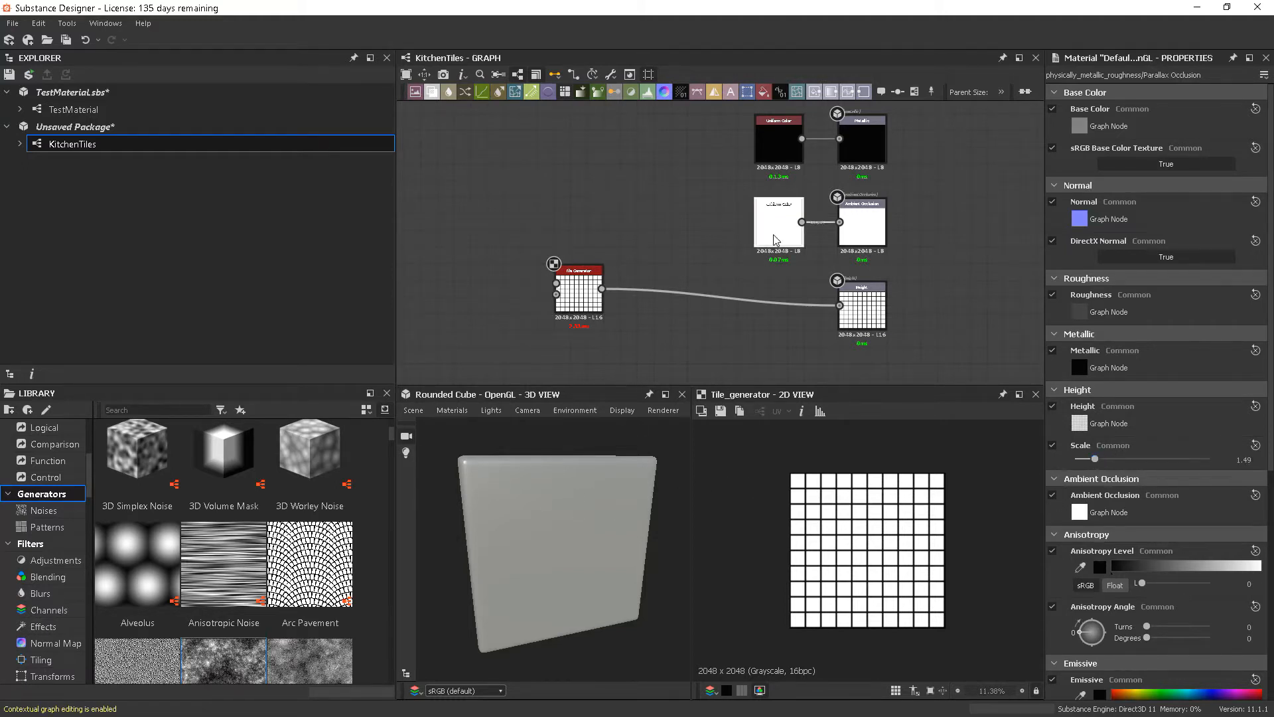
key("Delete")
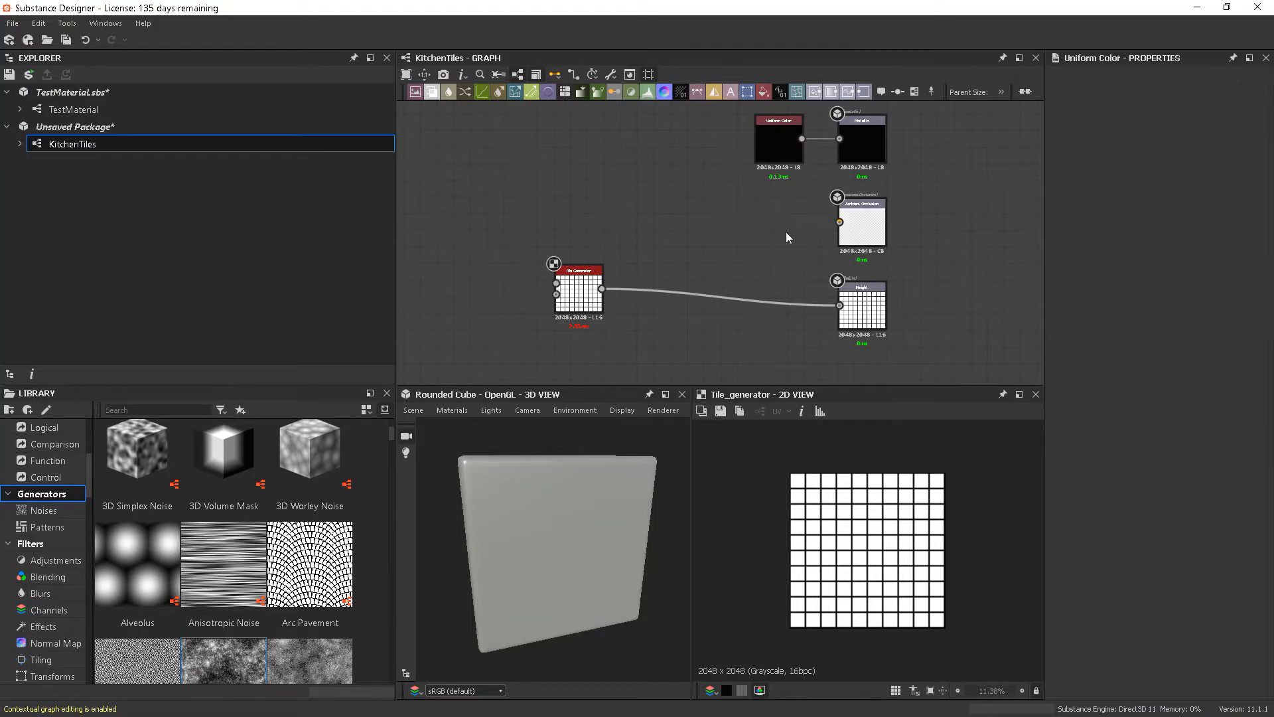
key("space")
type("ao")
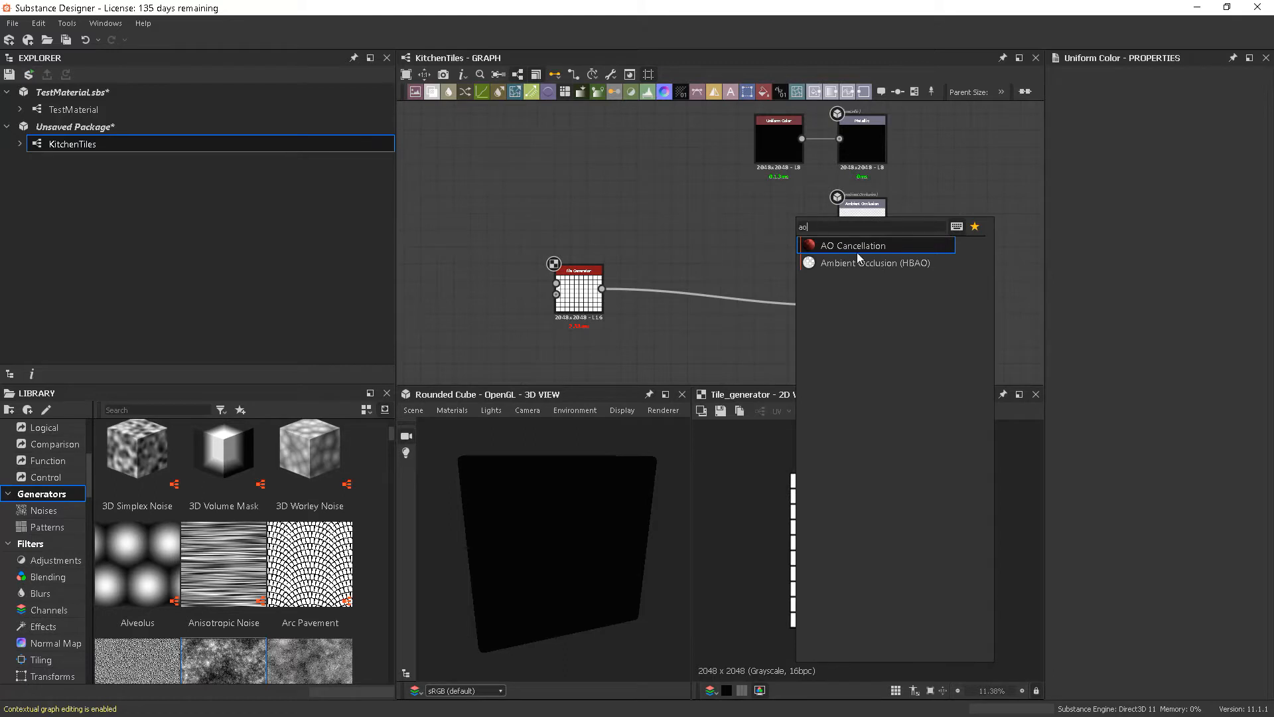
left_click(874, 263)
left_click_drag(798, 231, 839, 222)
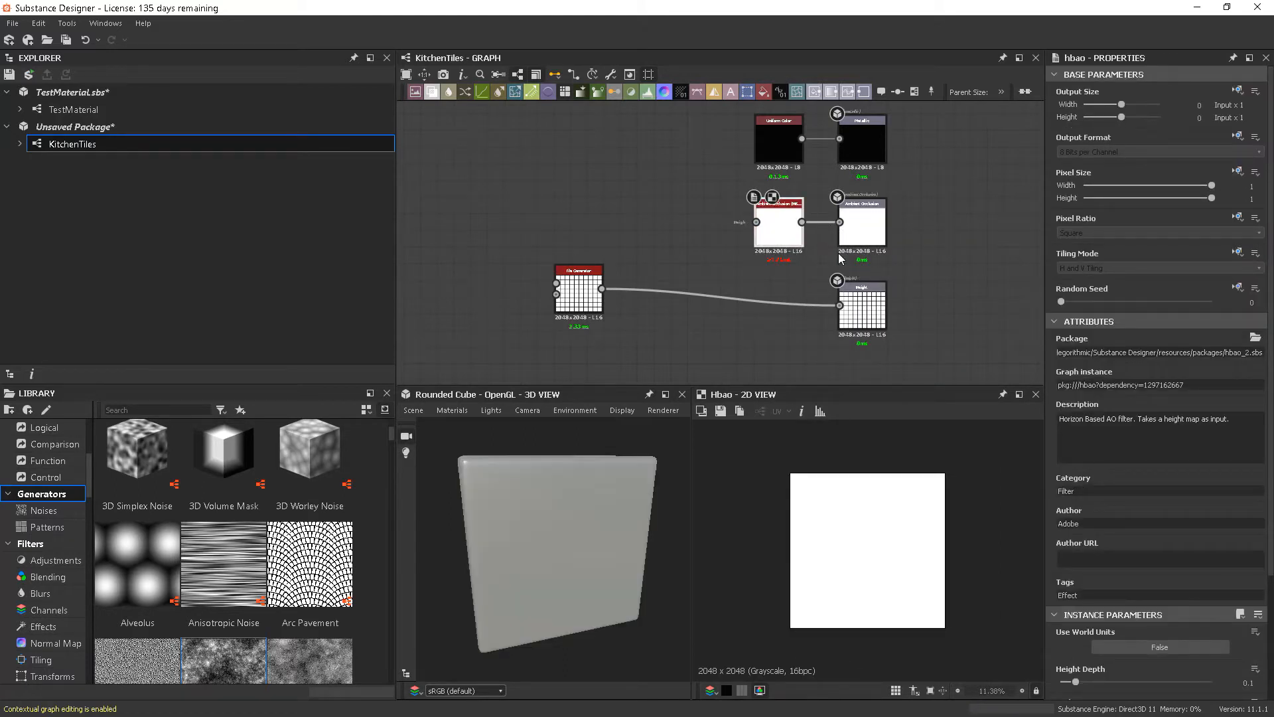
left_click_drag(733, 230, 756, 221)
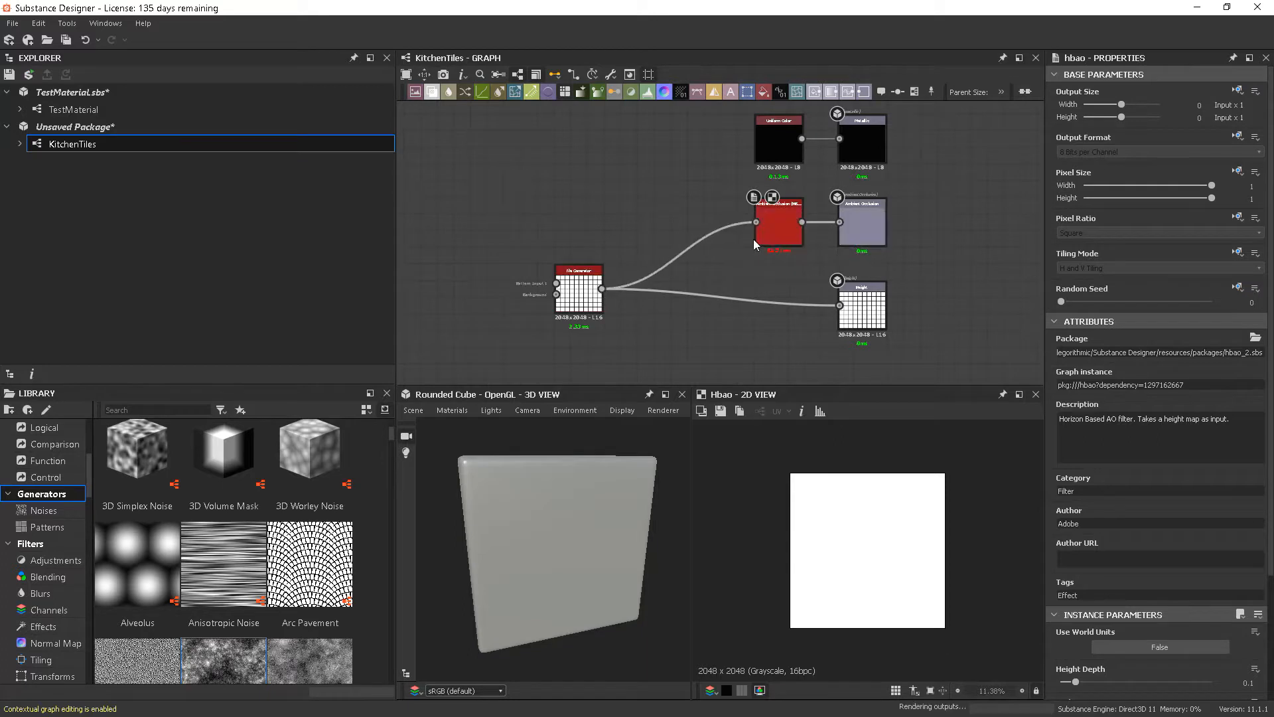
Move the Tile Generator node farther away from the output nodes in the graph.
left_click_drag(568, 570, 613, 597)
scroll(569, 545, "up", 3)
left_click_drag(617, 477, 612, 427)
middle_click_drag(597, 345, 609, 339)
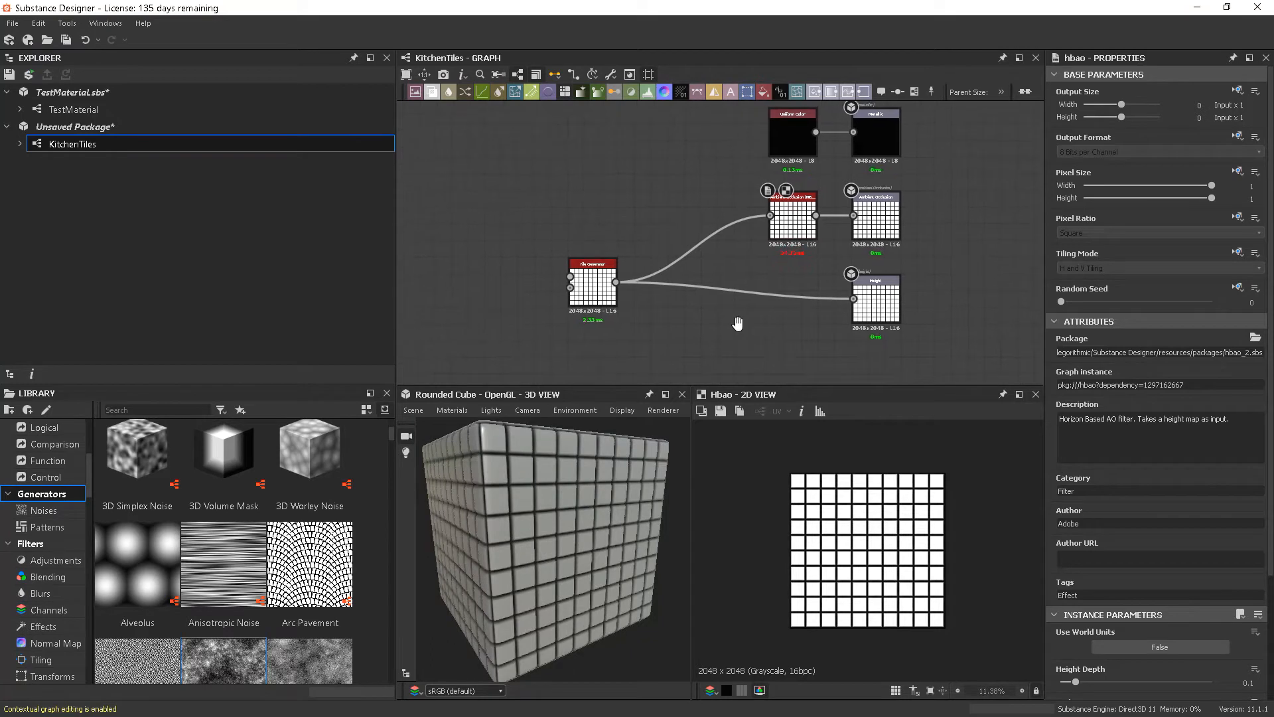
left_click_drag(589, 292, 520, 302)
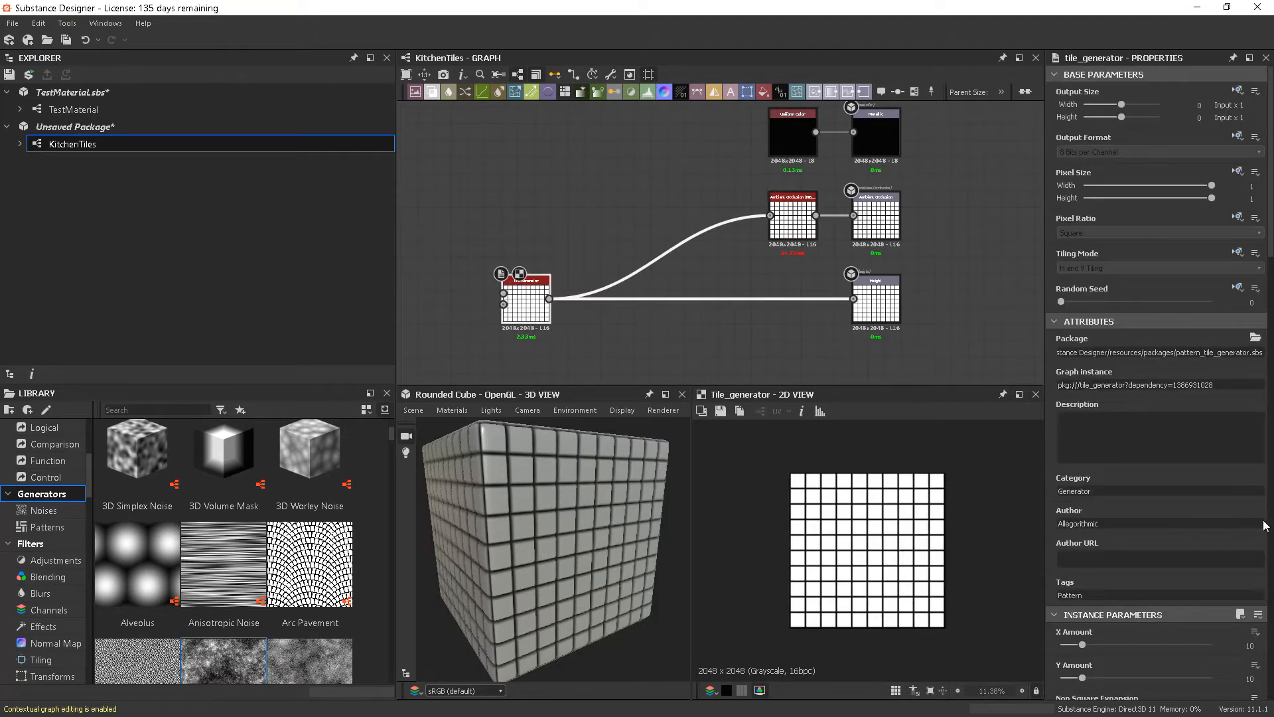
Set the Tile Generator's X Amount and Y Amount to 6.
scroll(1207, 518, "down", 2)
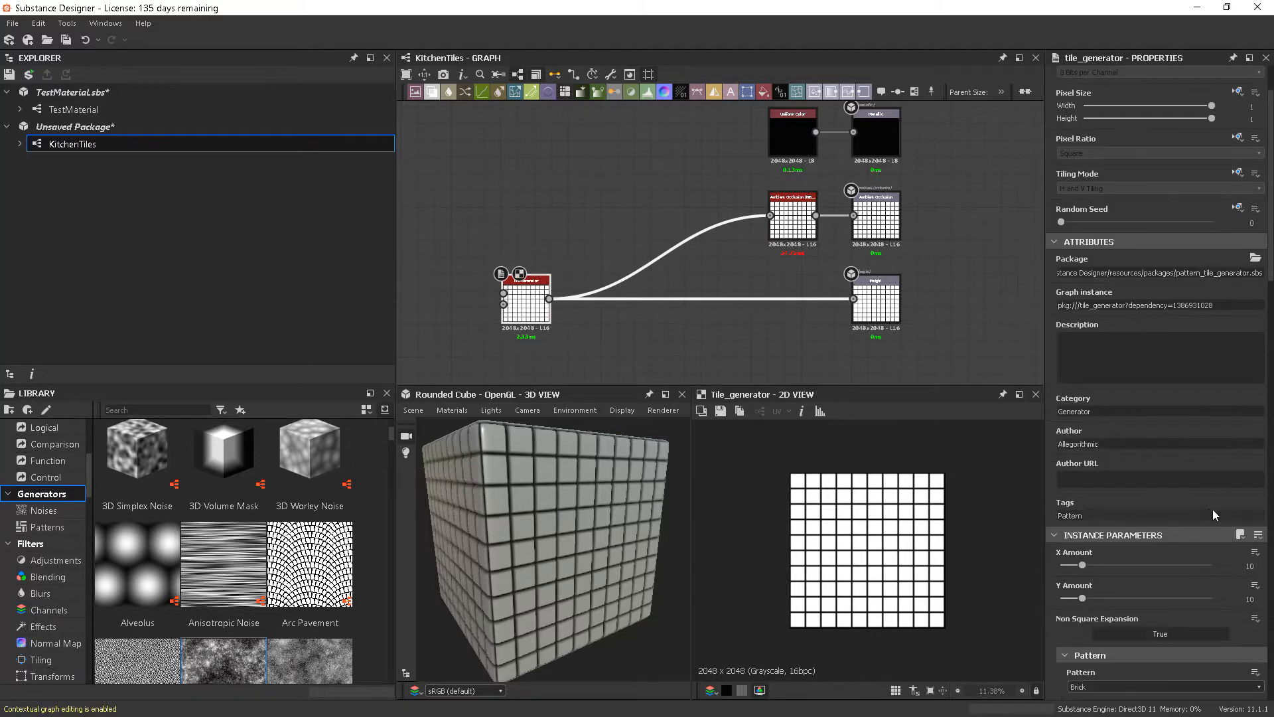
scroll(1211, 443, "down", 4)
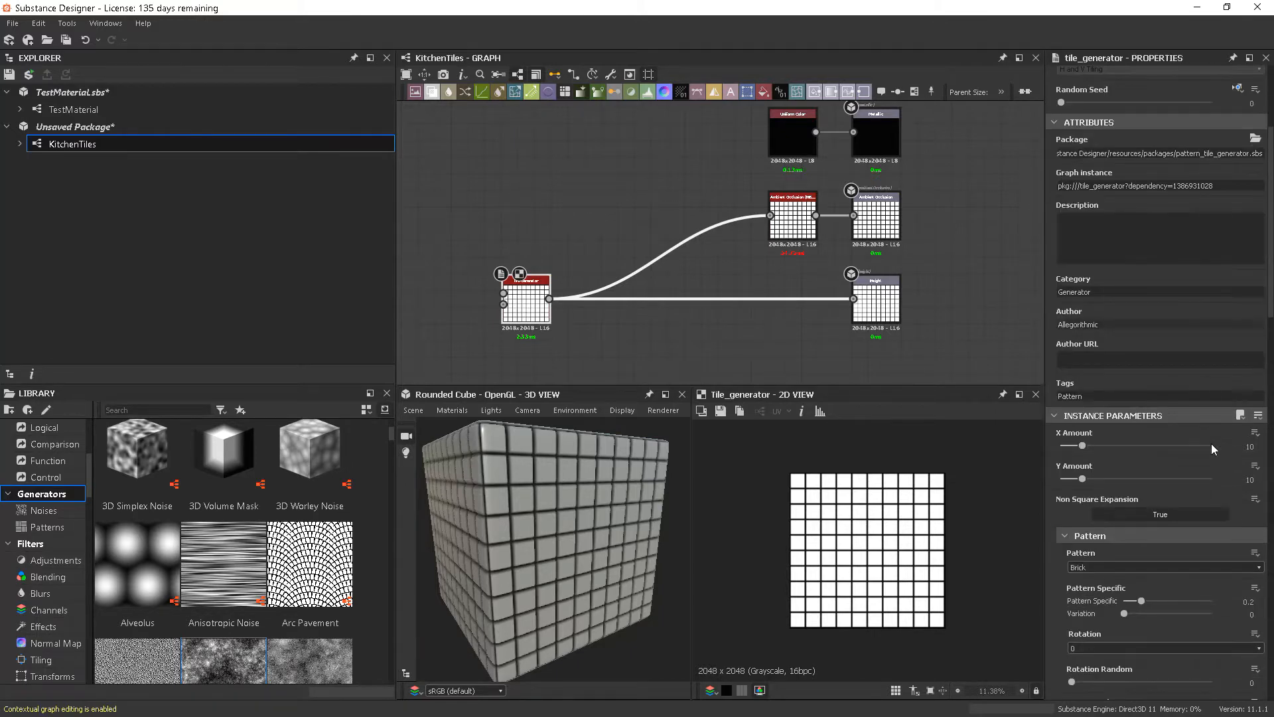
scroll(548, 313, "up", 4)
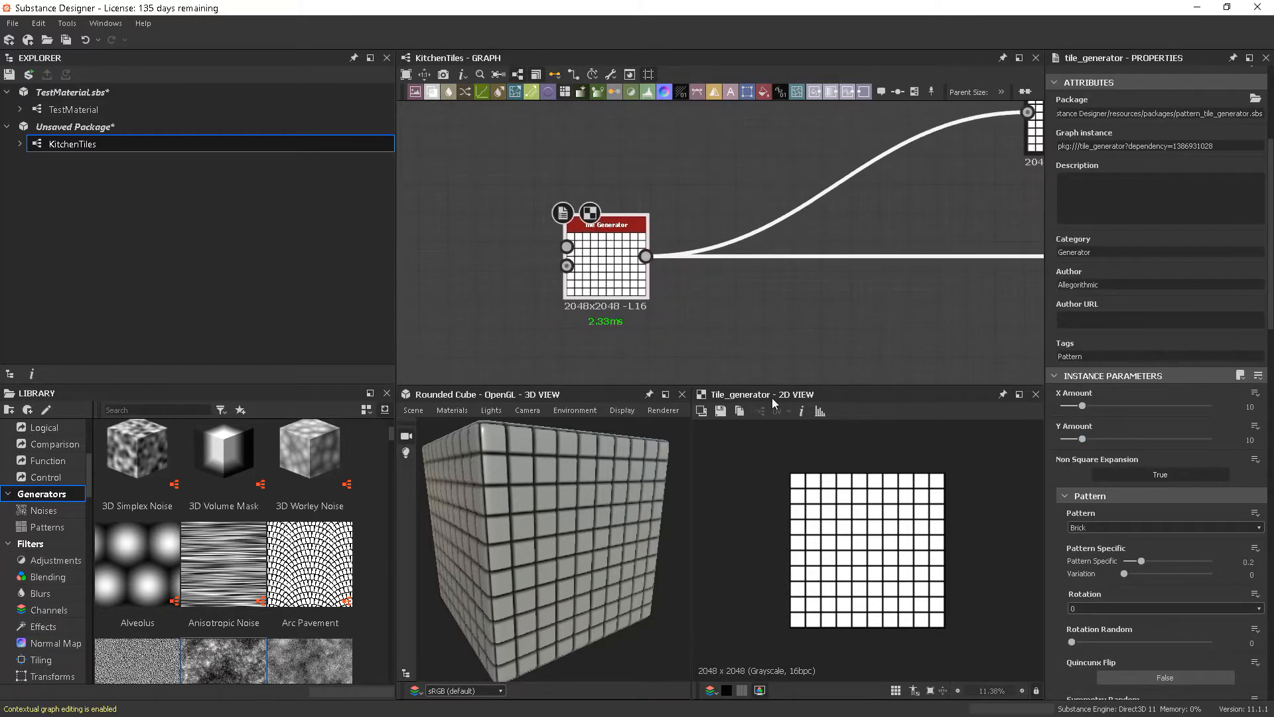
scroll(881, 563, "up", 2)
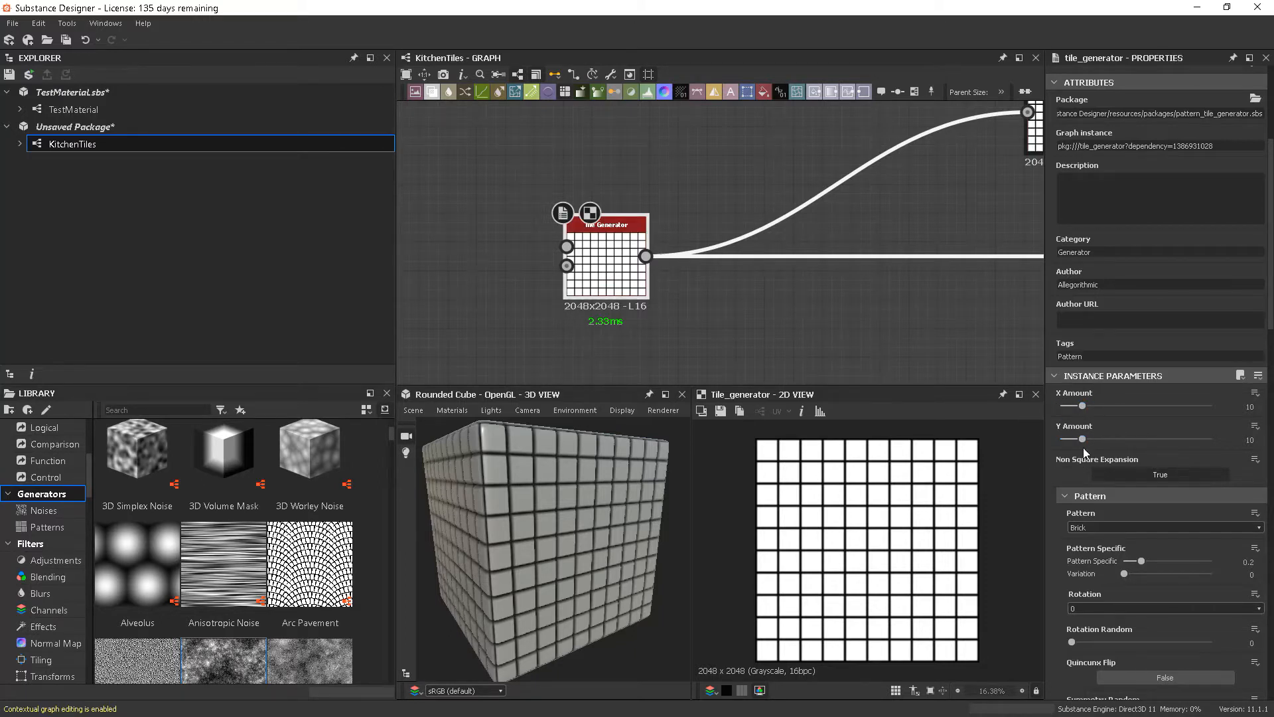
double_click(1249, 406)
type("6")
key("Return")
double_click(1247, 440)
type("6")
key("Return")
Set the Tile Generator's X Amount and Y Amount to 12 and check the tiles on the cube.
double_click(1250, 406)
type("12")
key("Return")
double_click(1249, 440)
type("12")
key("Return")
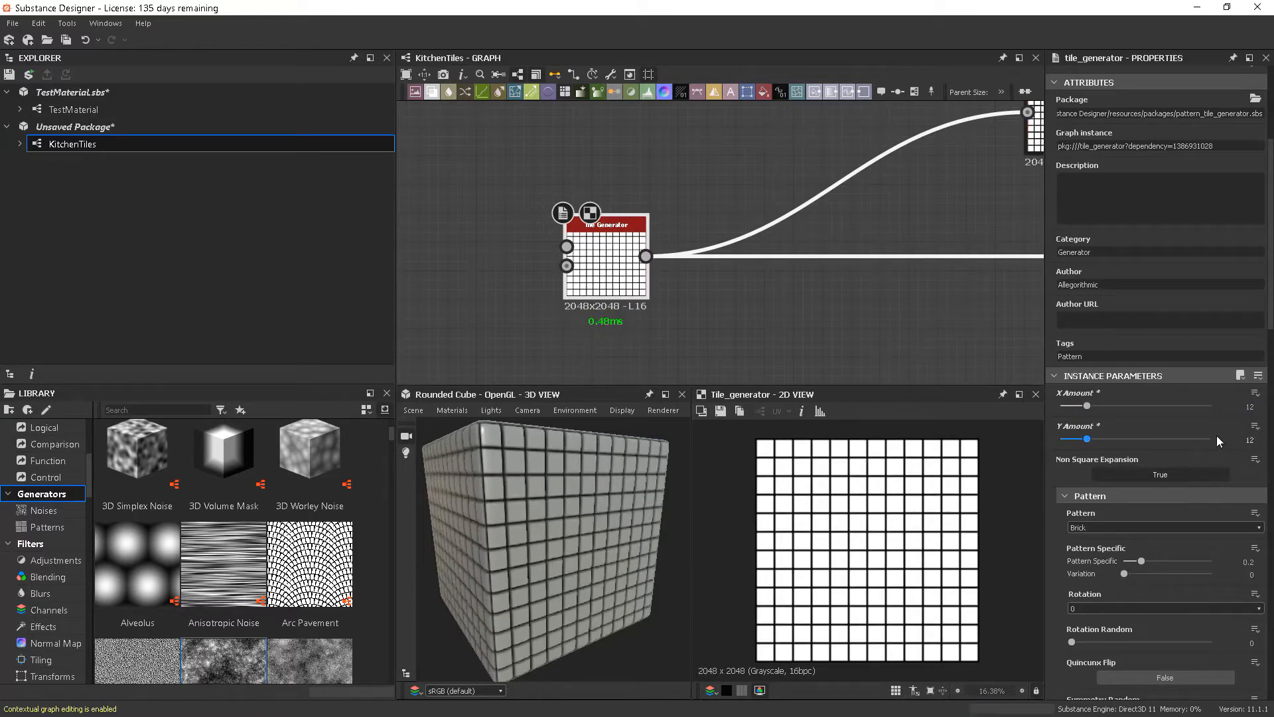
mouse_move(587, 570)
left_mouse_down()
mouse_move(511, 559)
mouse_move(678, 580)
mouse_move(730, 614)
mouse_move(587, 593)
left_mouse_up()
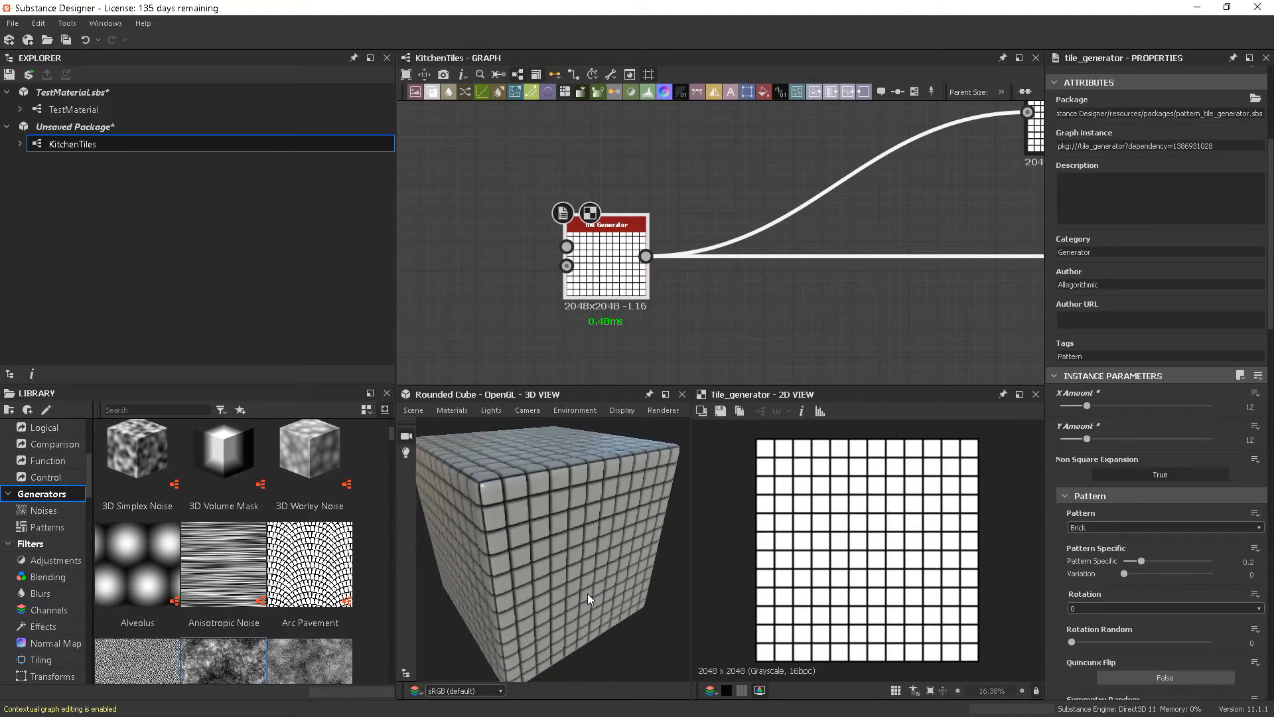
Set the Tile Generator's X Amount and Y Amount to 8.
left_click(1251, 406)
type("8")
key("Return")
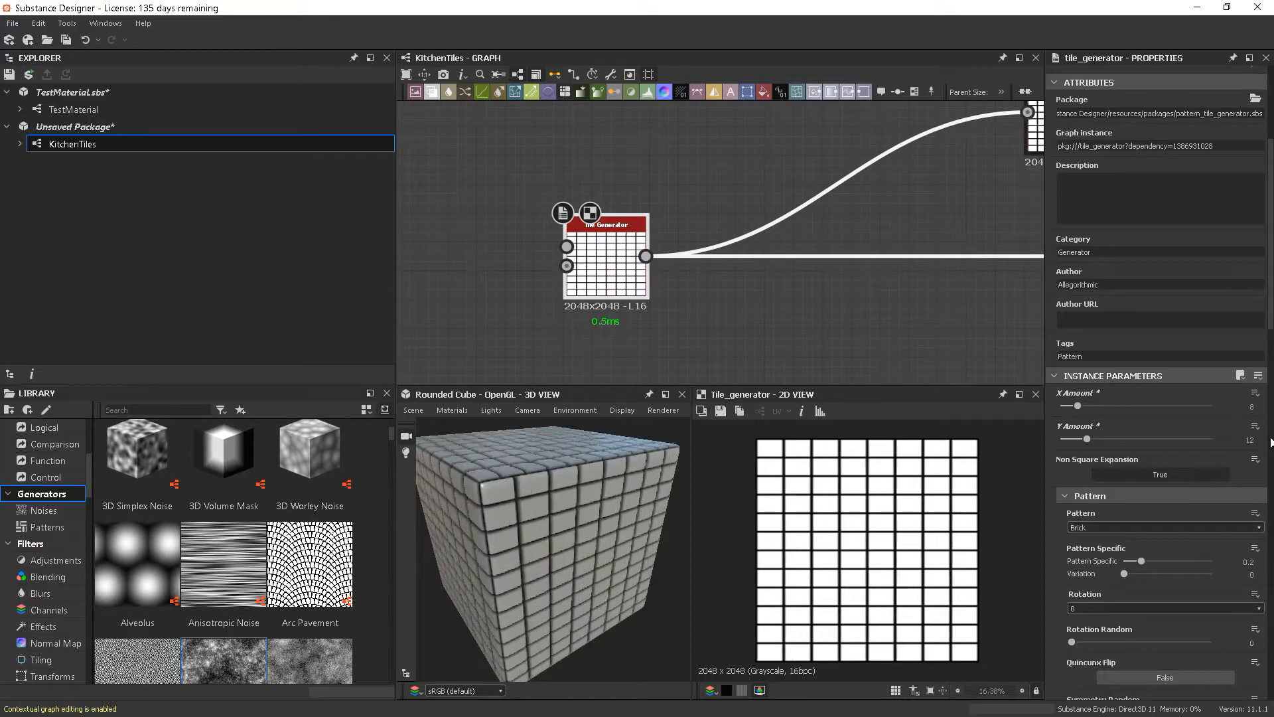
left_click(1261, 439)
type("8")
key("Return")
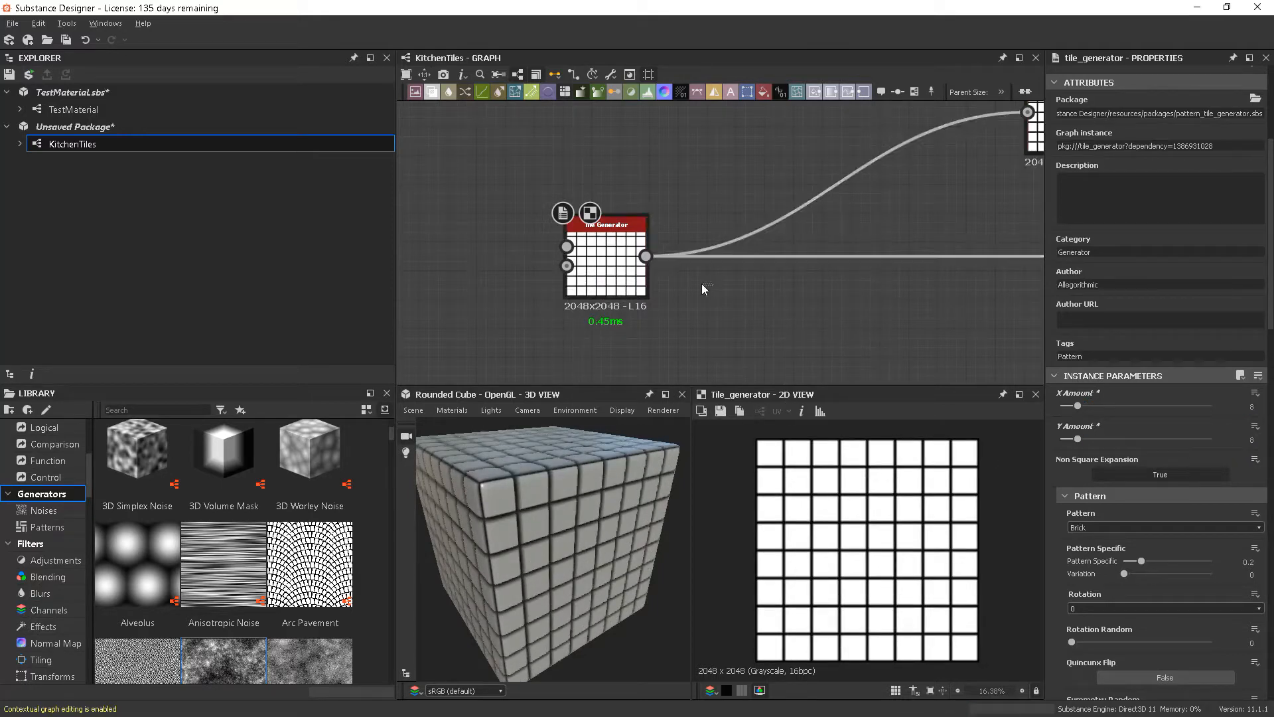
left_click(1118, 528)
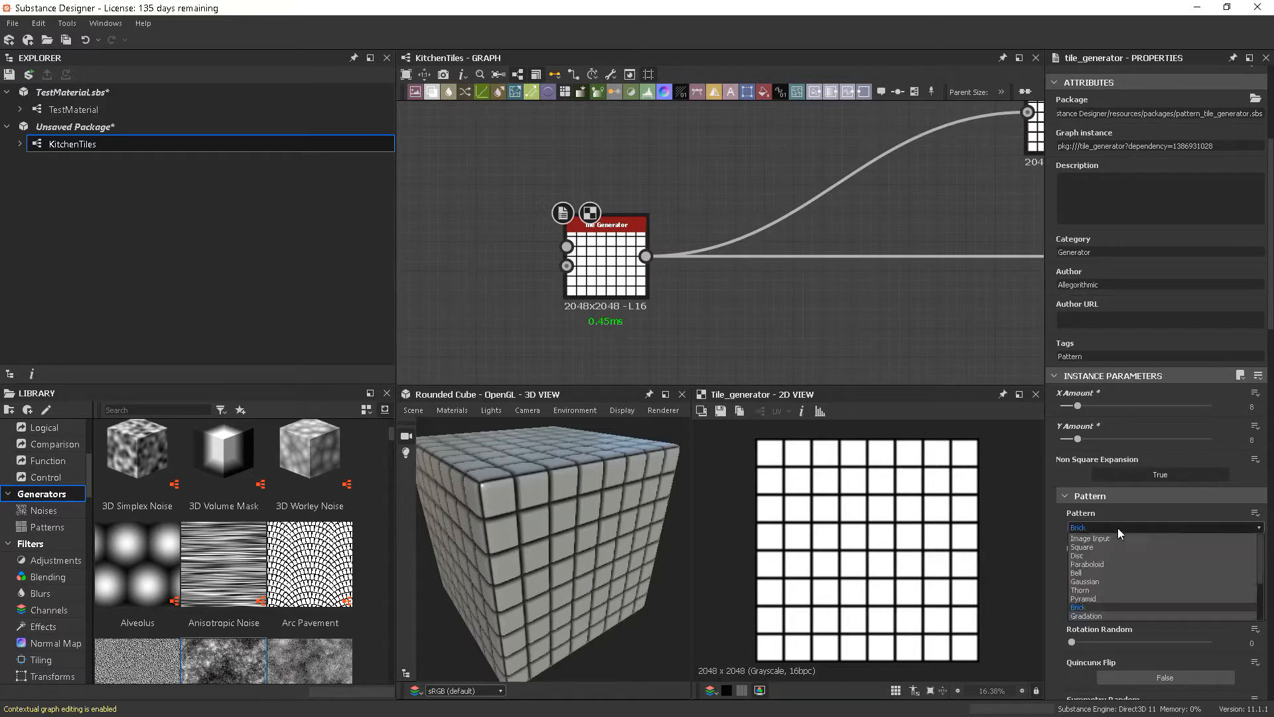
left_click(657, 293)
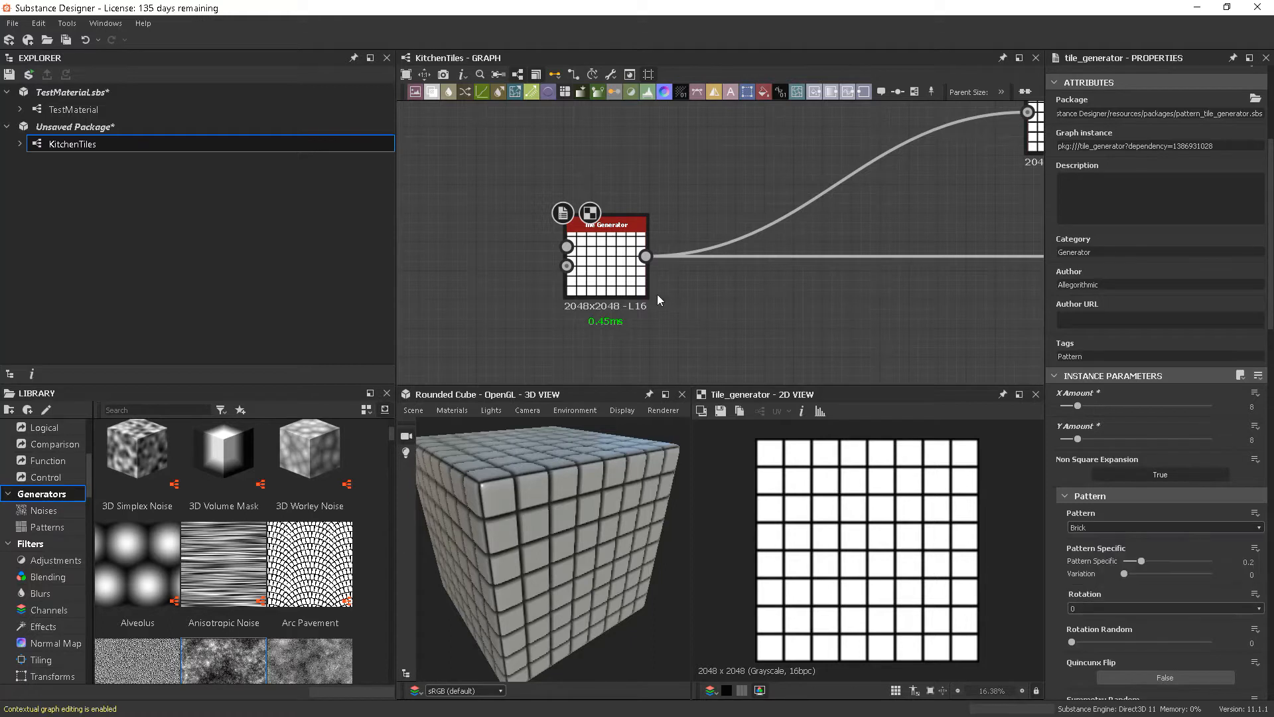
scroll(607, 268, "up", 4)
middle_click_drag(636, 275, 689, 278)
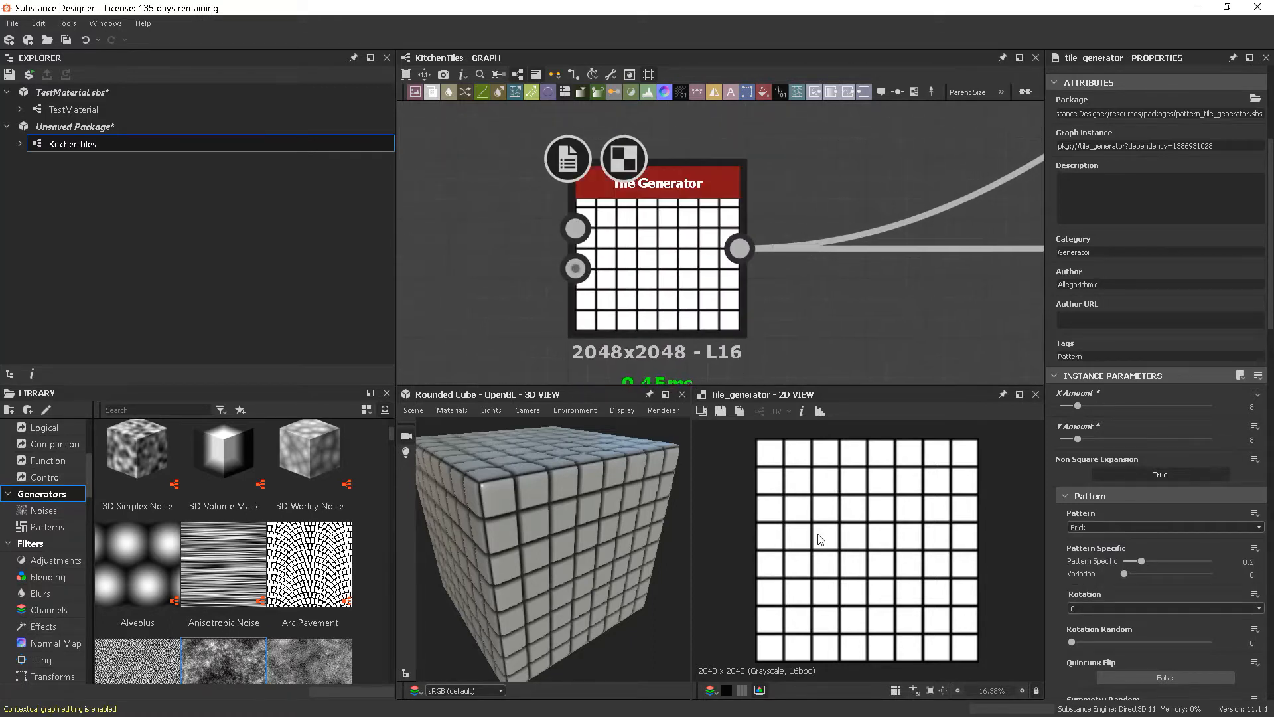
scroll(829, 534, "up", 1)
left_click_drag(664, 548, 617, 559)
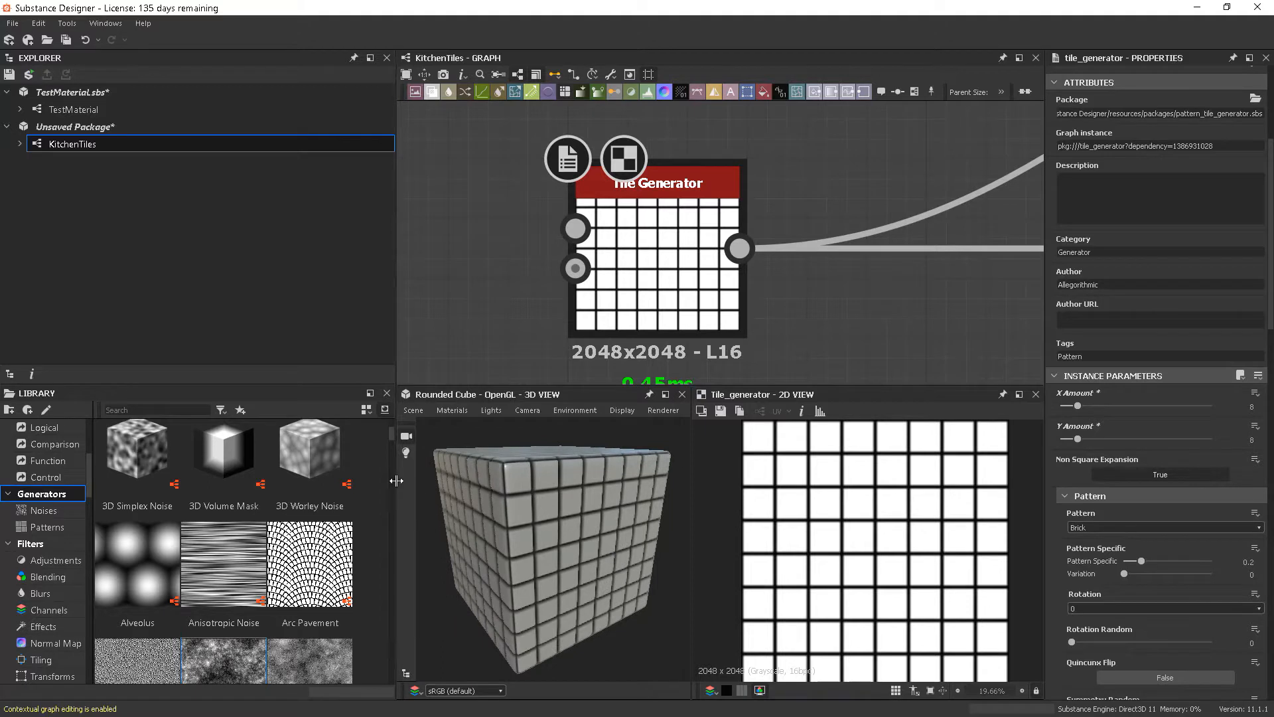
Narrow the Explorer and Library area to give the graph, 3D and 2D views more room.
left_click_drag(398, 480, 255, 468)
left_click_drag(515, 519, 491, 554)
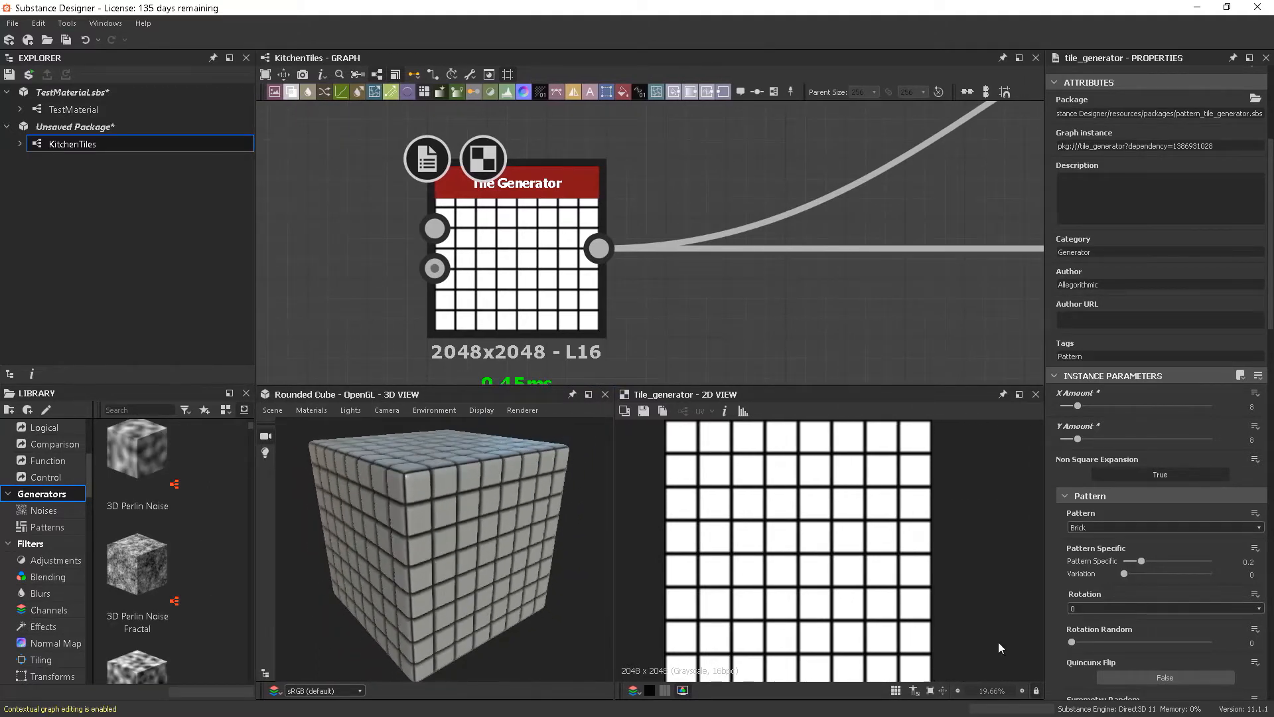
Set the Tile Generator's Pattern to Square and inspect the result on the cube.
left_click(1099, 529)
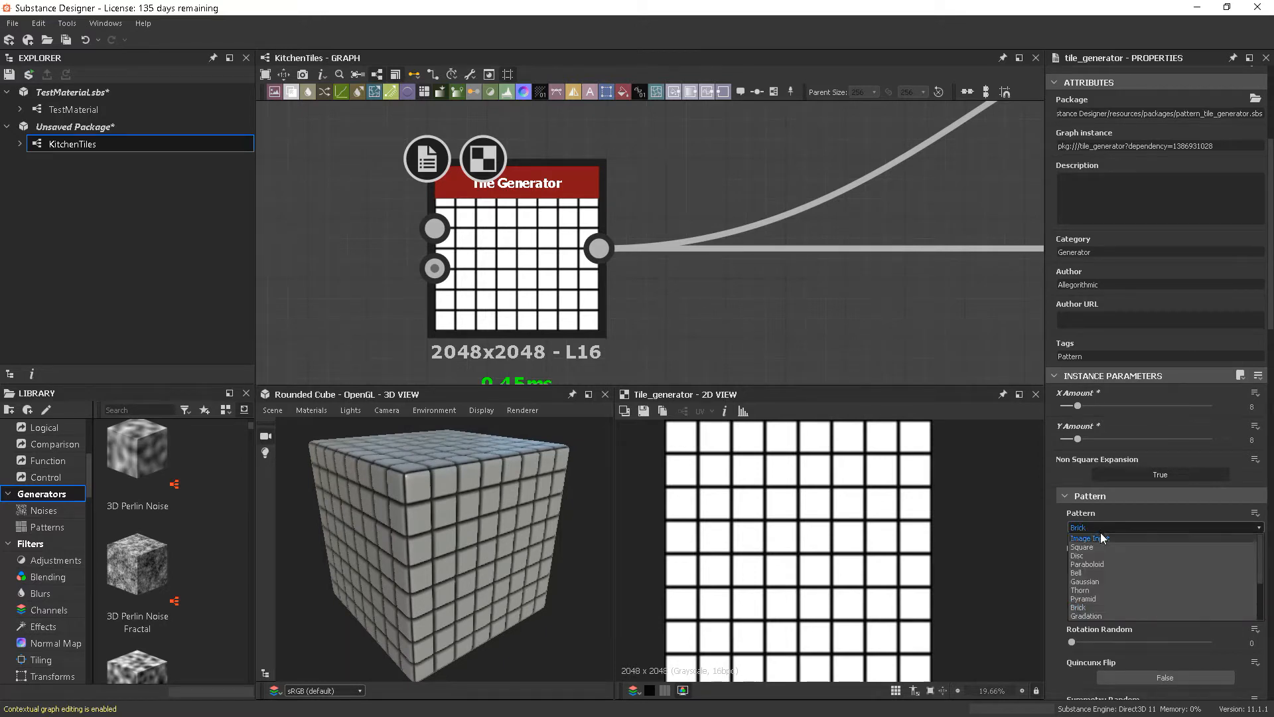
left_click(1082, 546)
mouse_move(531, 548)
left_mouse_down()
mouse_move(492, 547)
mouse_move(518, 550)
left_mouse_up()
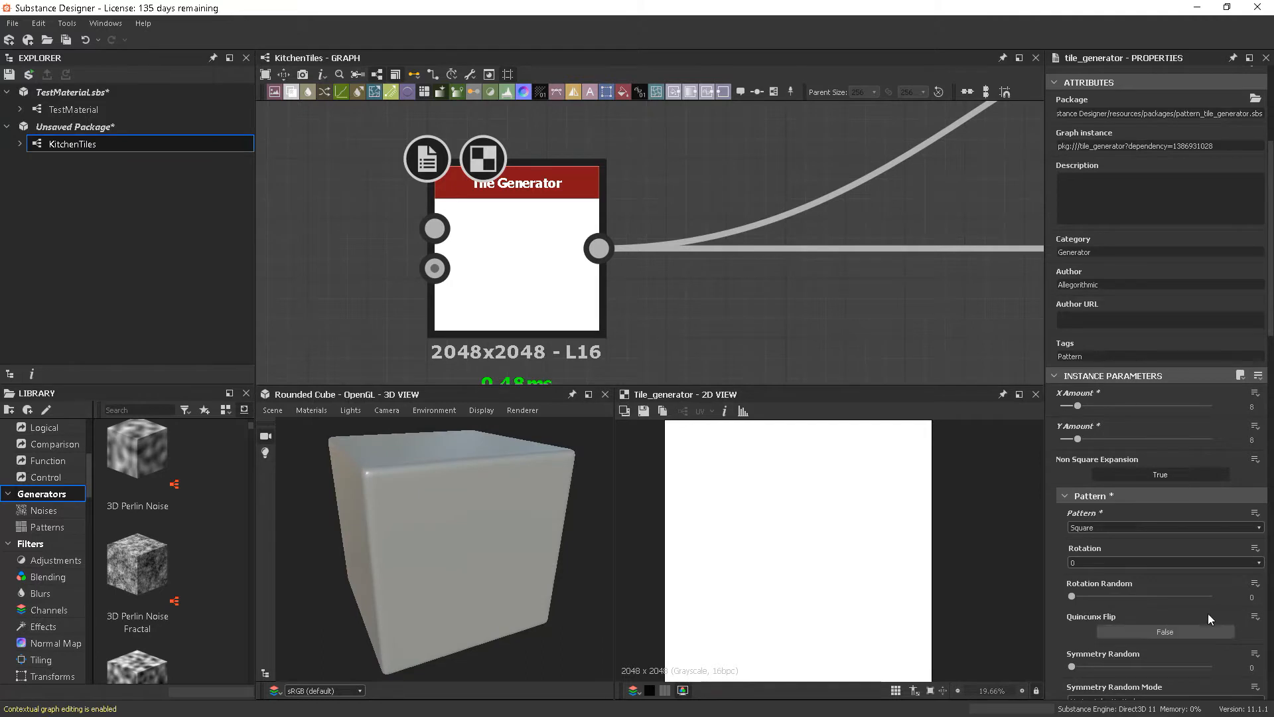
Try the Disc pattern on the Tile Generator and view it on the cube.
left_click(1106, 529)
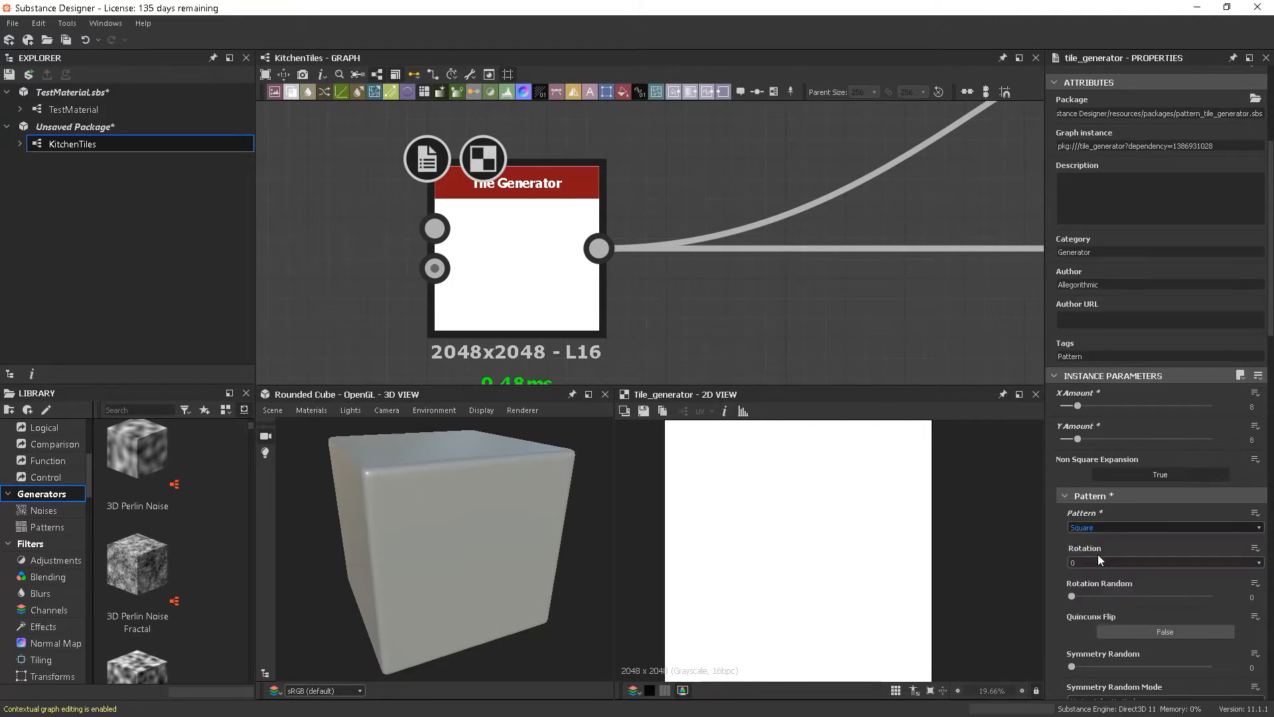
left_click(1098, 555)
mouse_move(448, 527)
left_mouse_down()
mouse_move(408, 474)
mouse_move(426, 444)
mouse_move(488, 500)
mouse_move(464, 515)
left_mouse_up()
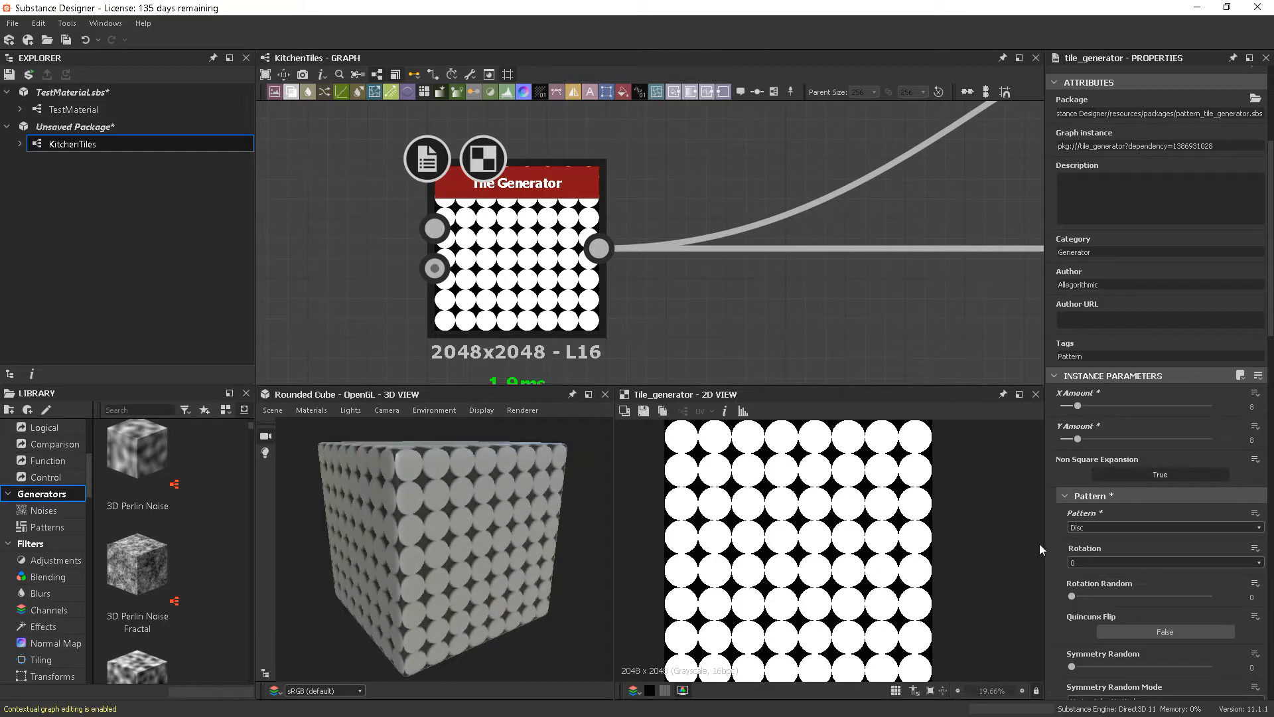
Try the Paraboloid pattern on the Tile Generator and examine the cube from another angle.
left_click(1128, 528)
left_click(1102, 569)
left_click_drag(588, 538, 532, 572)
scroll(497, 548, "up", 5)
scroll(434, 528, "down", 4)
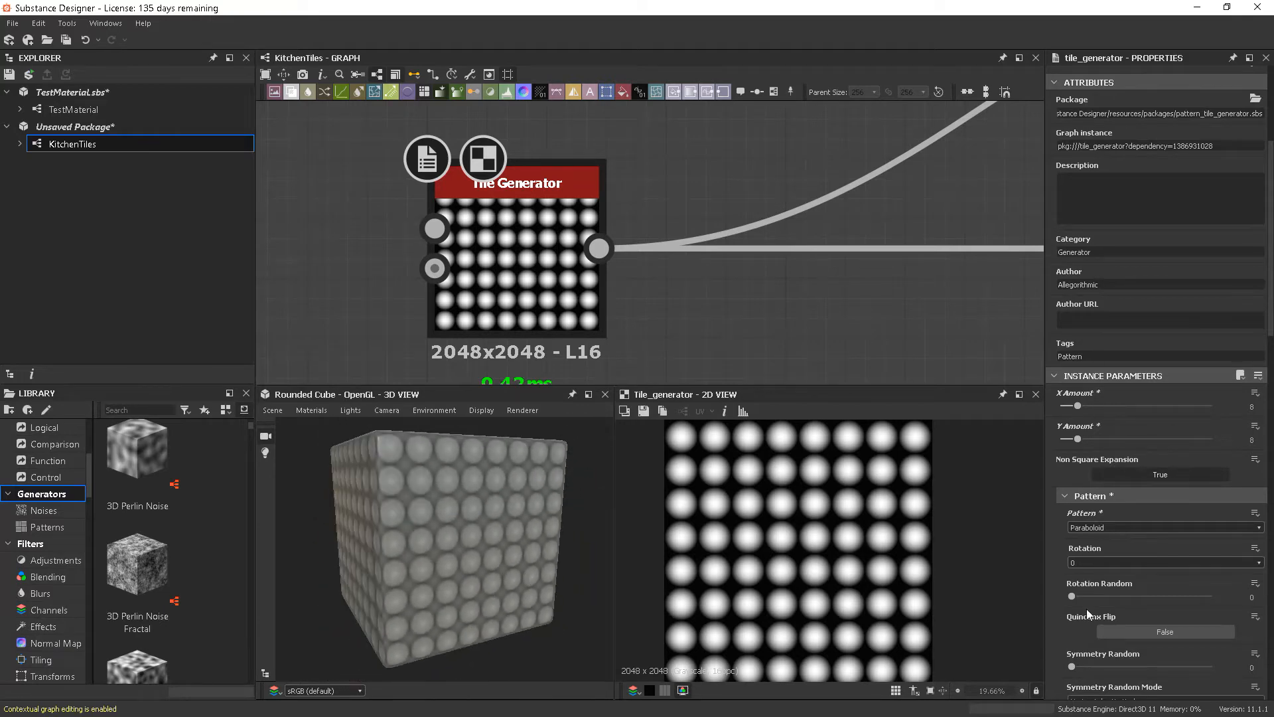
Try the Bell pattern on the Tile Generator and inspect its relief up close on the cube.
left_click(1113, 529)
left_click(1093, 575)
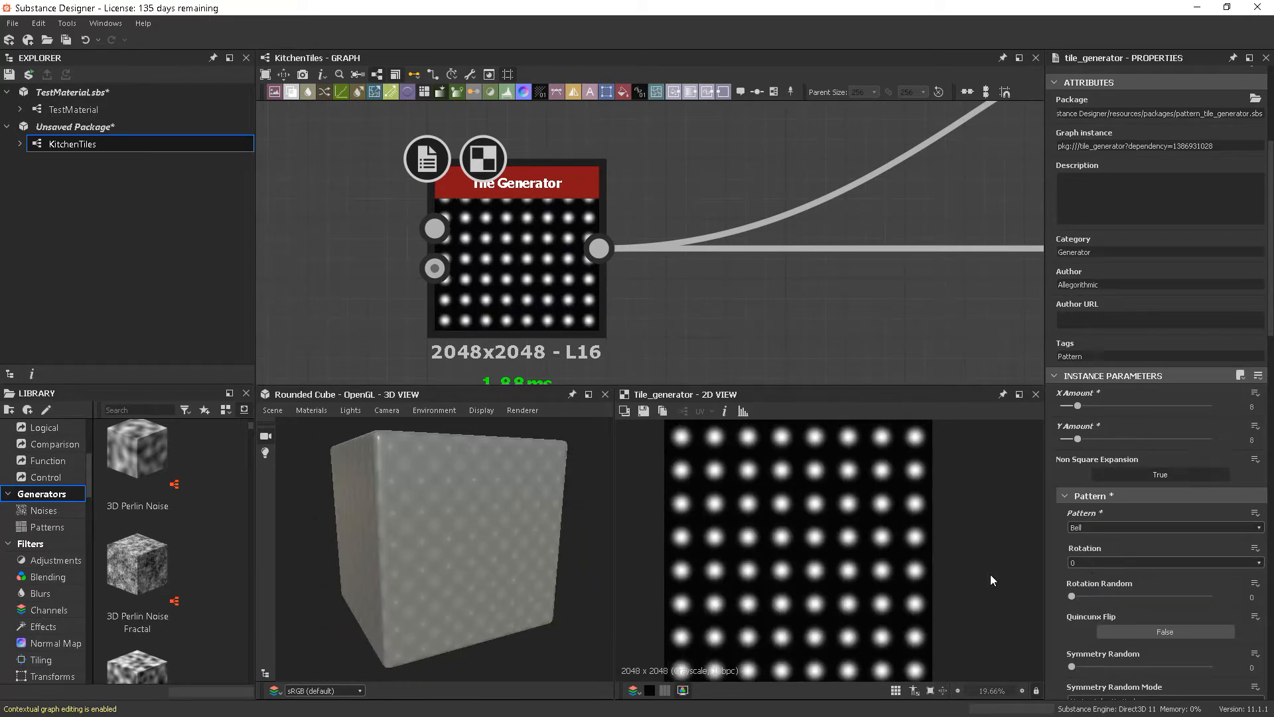
left_click_drag(592, 574, 570, 572)
scroll(489, 533, "down", 3)
scroll(459, 548, "up", 7)
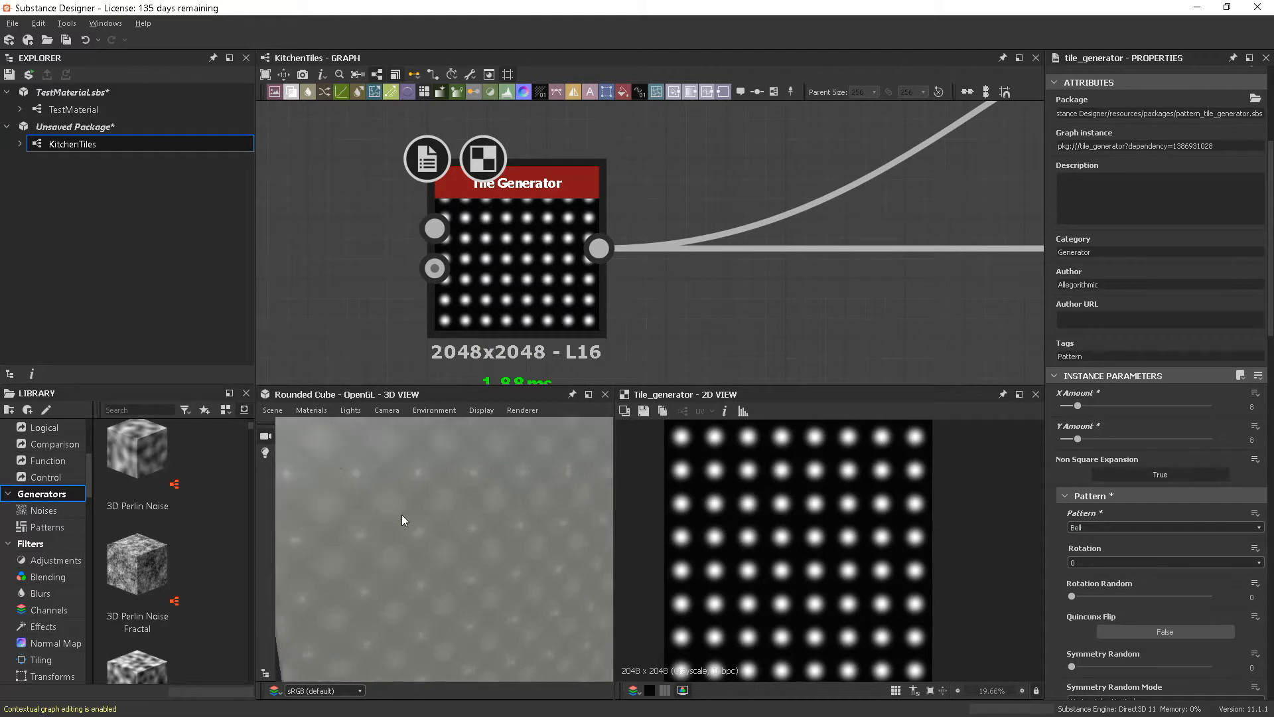
scroll(455, 554, "up", 3)
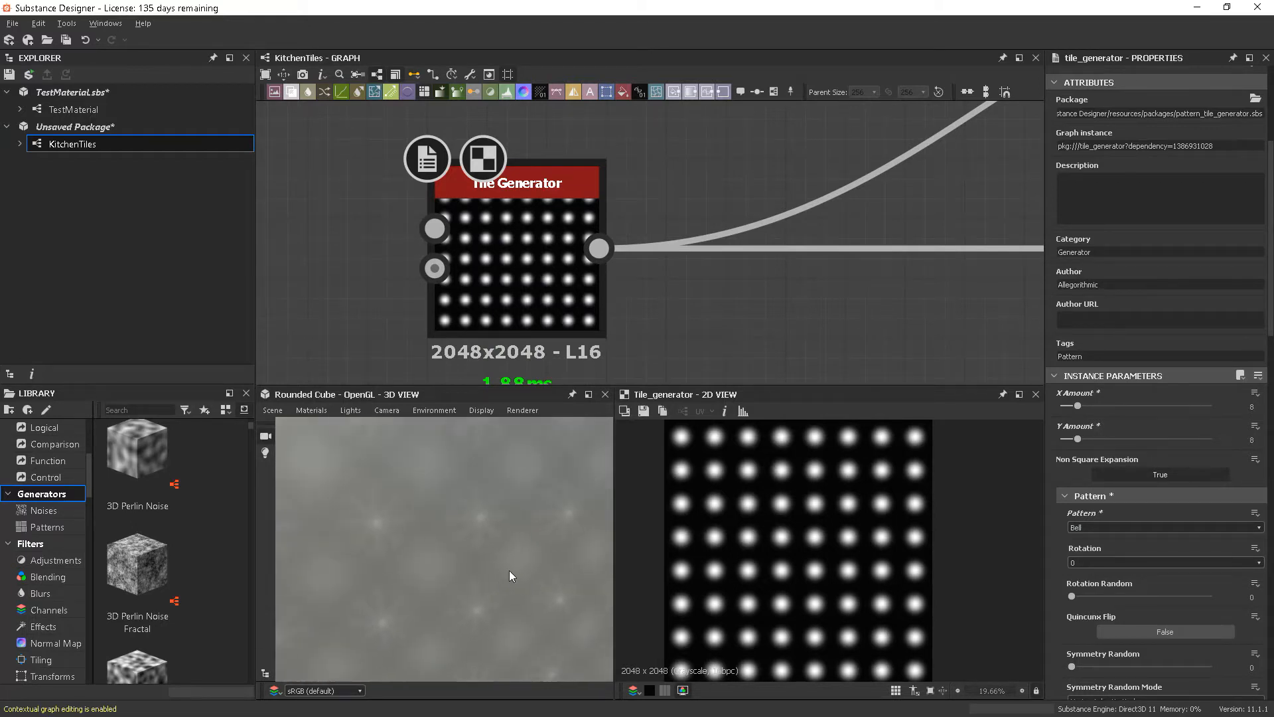
scroll(508, 608, "down", 5)
scroll(559, 672, "down", 1)
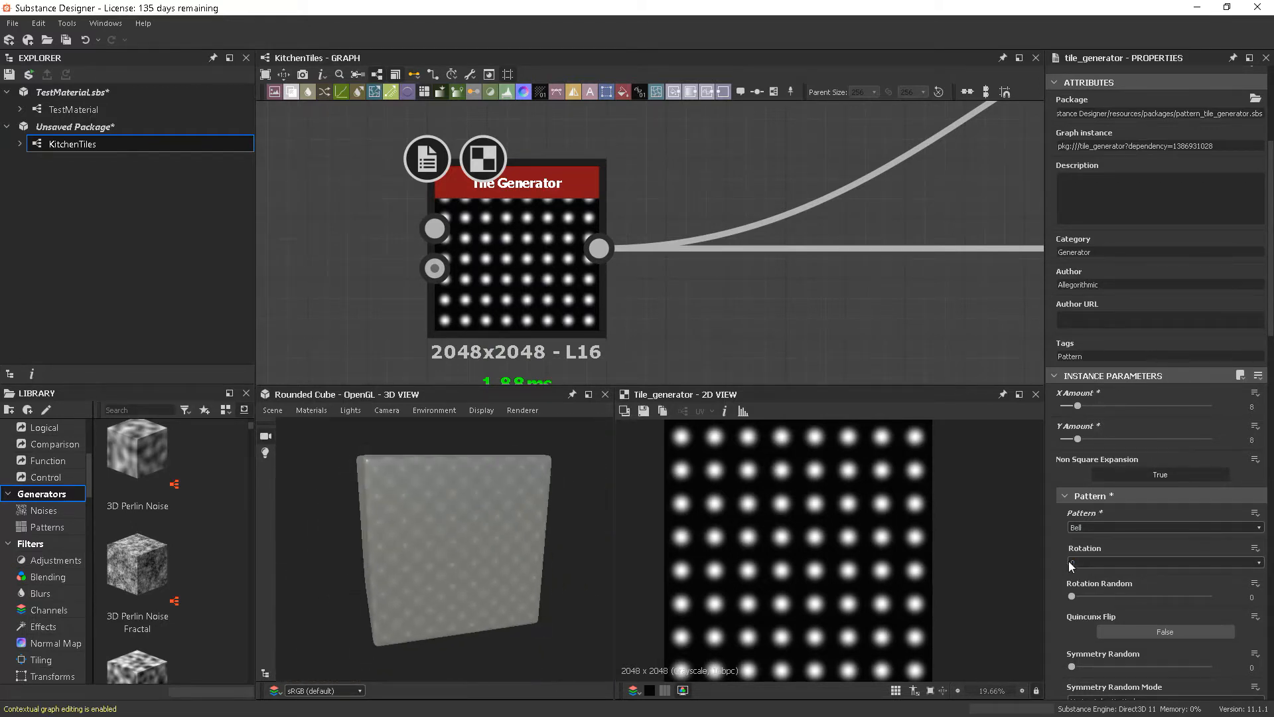
Try the Gaussian and Brick patterns on the Tile Generator and look over the remaining pattern options.
left_click(1098, 527)
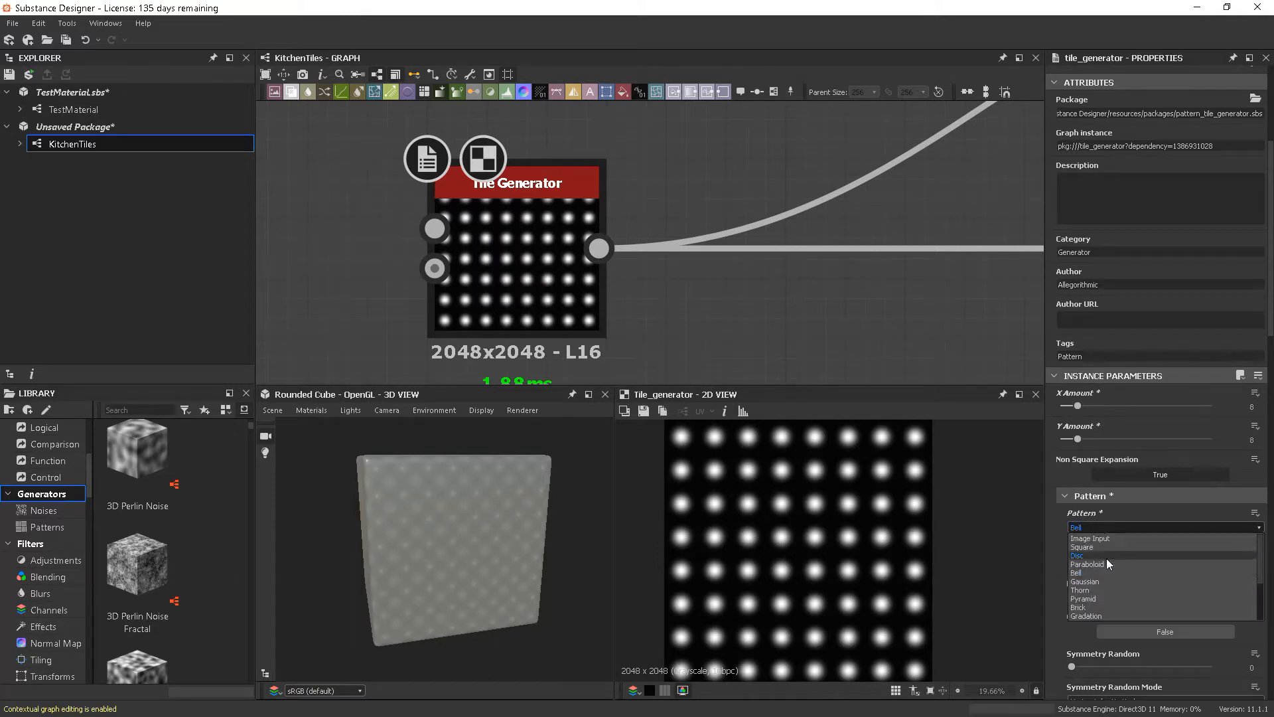
left_click(1106, 581)
left_click(1098, 528)
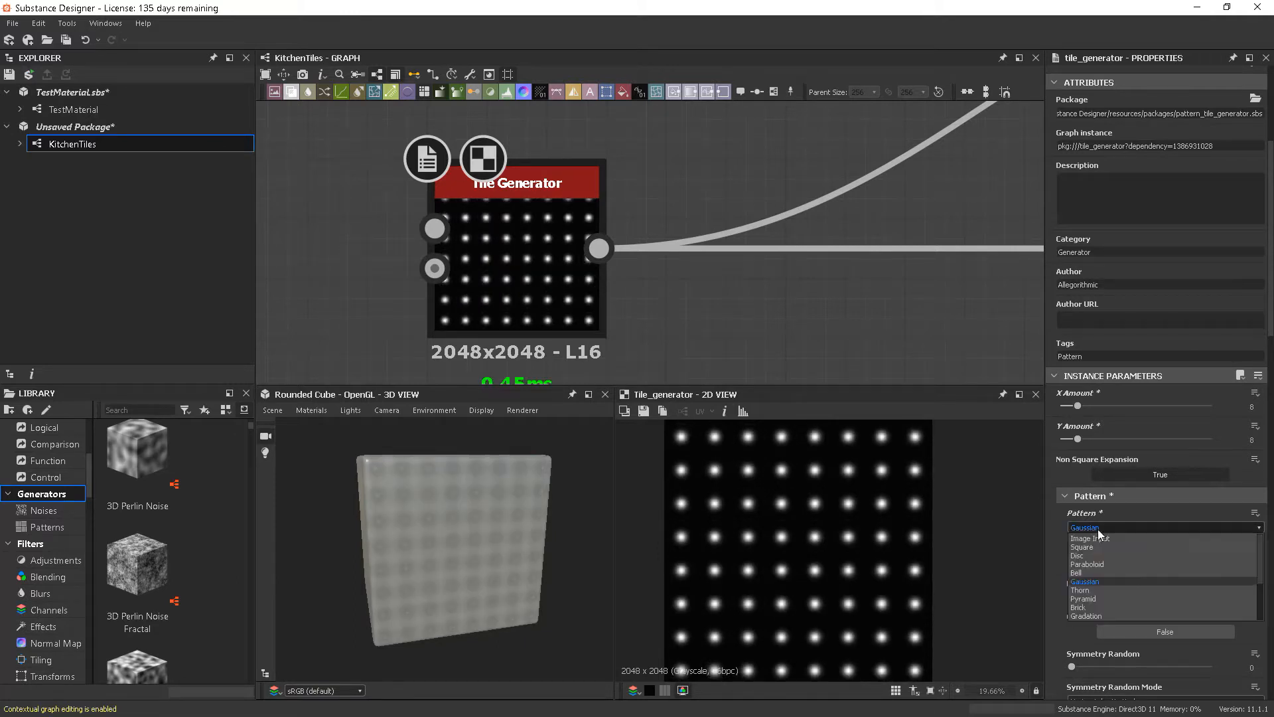
left_click(1100, 613)
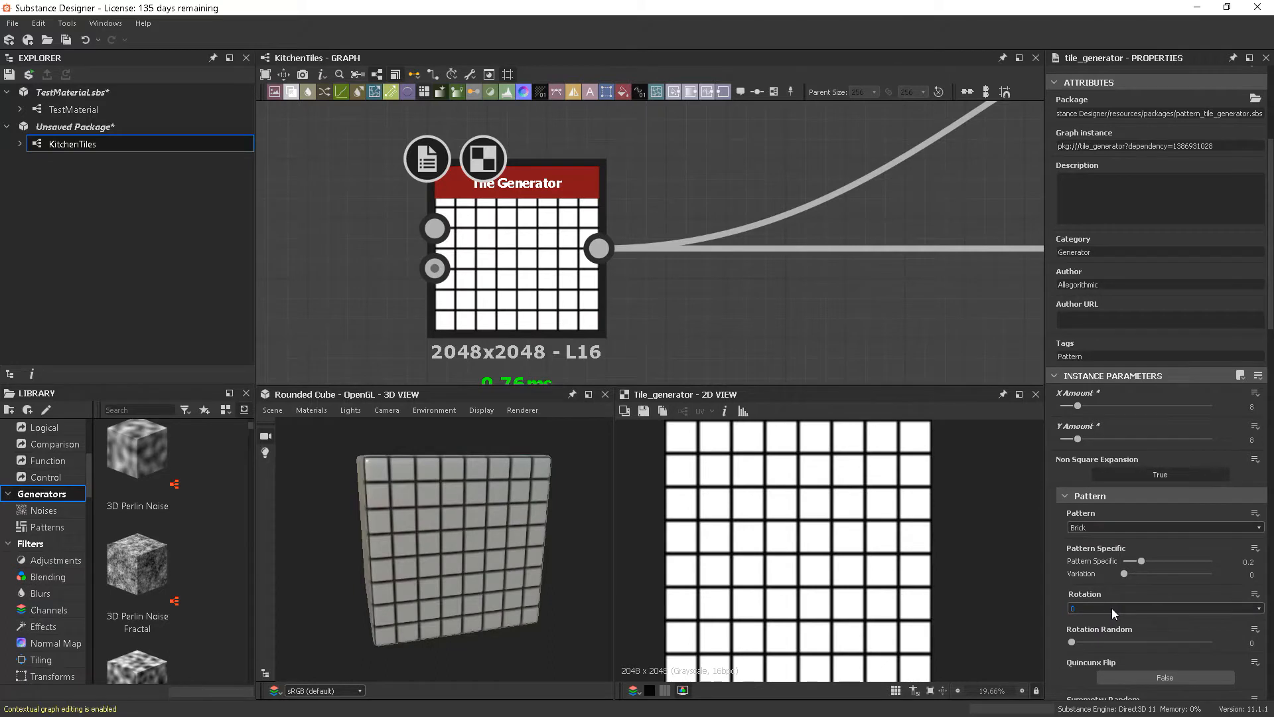
left_click(1101, 524)
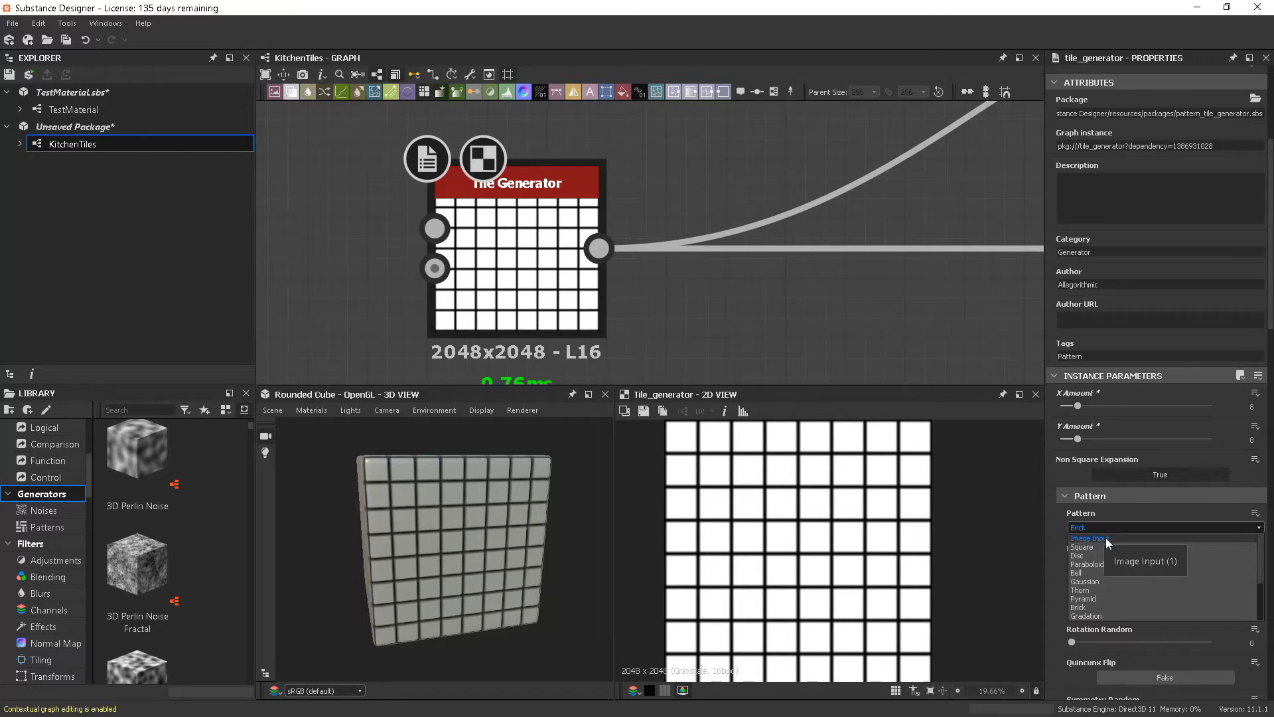
left_click(725, 307)
Add a Shape node to the graph in the free space left of the Tile Generator.
middle_click_drag(697, 320, 796, 310)
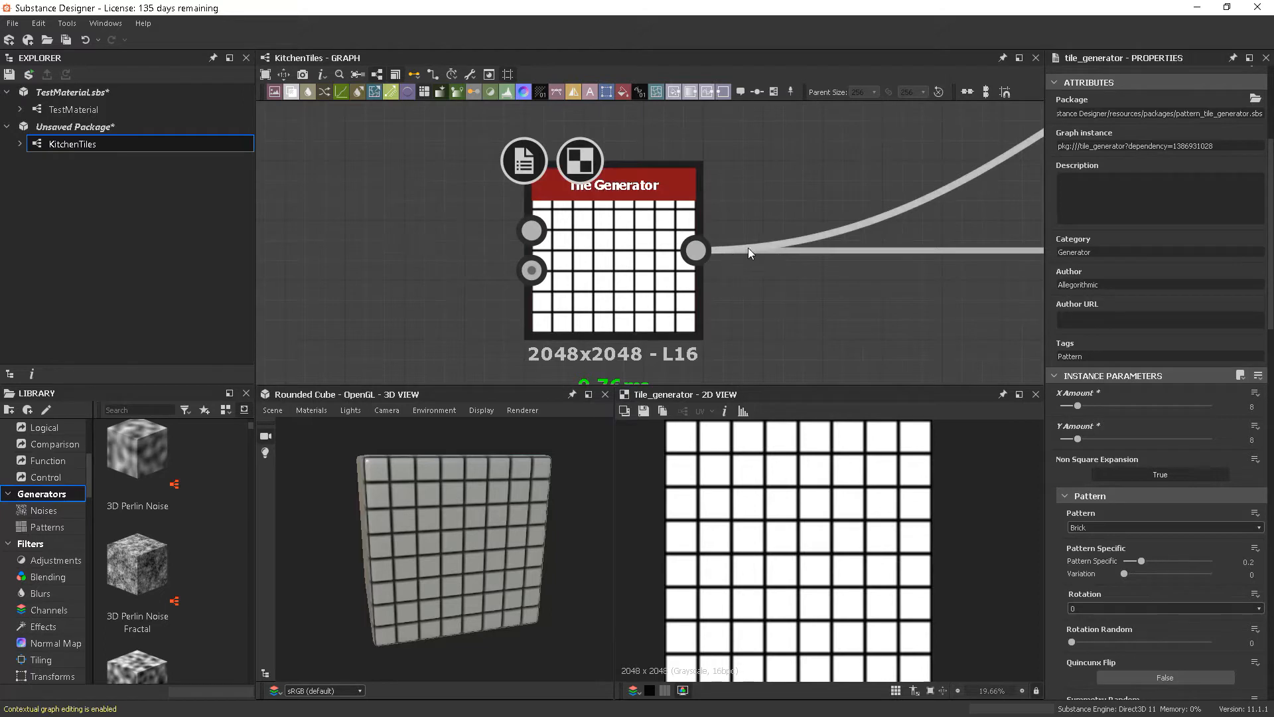
scroll(819, 270, "down", 2)
scroll(632, 333, "down", 3)
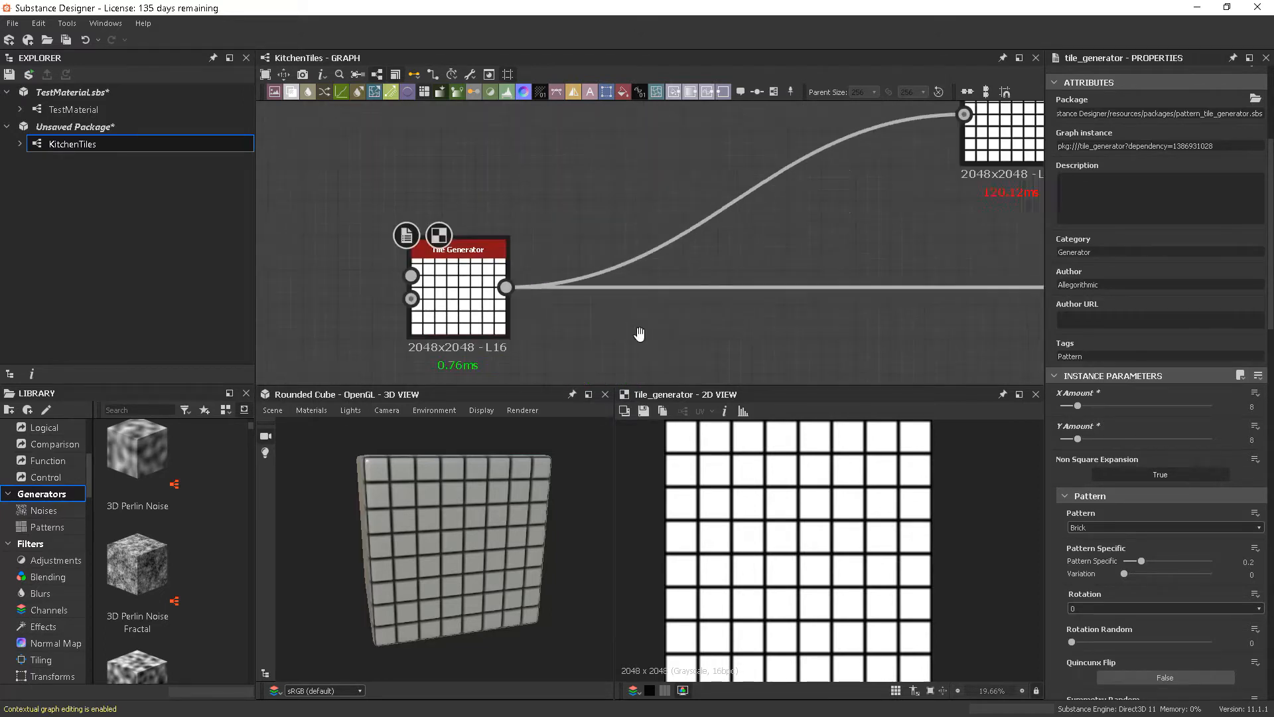
scroll(754, 322, "up", 4)
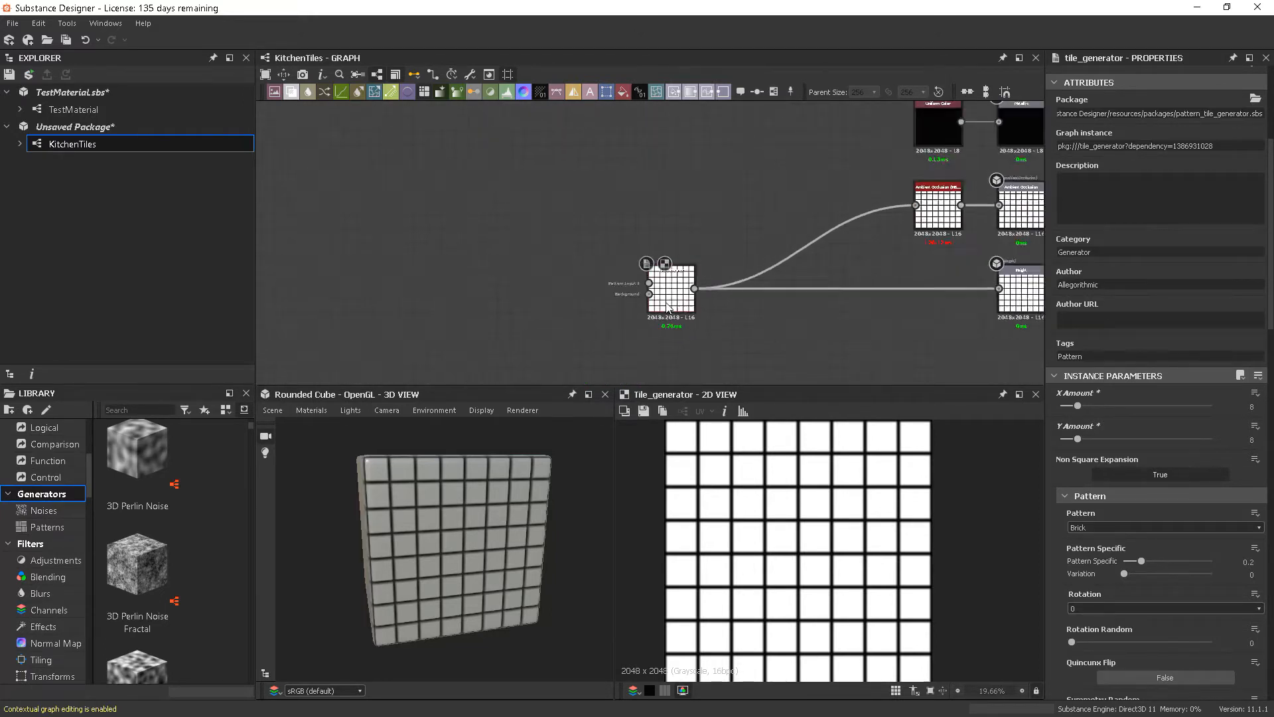
middle_click_drag(822, 288, 856, 299)
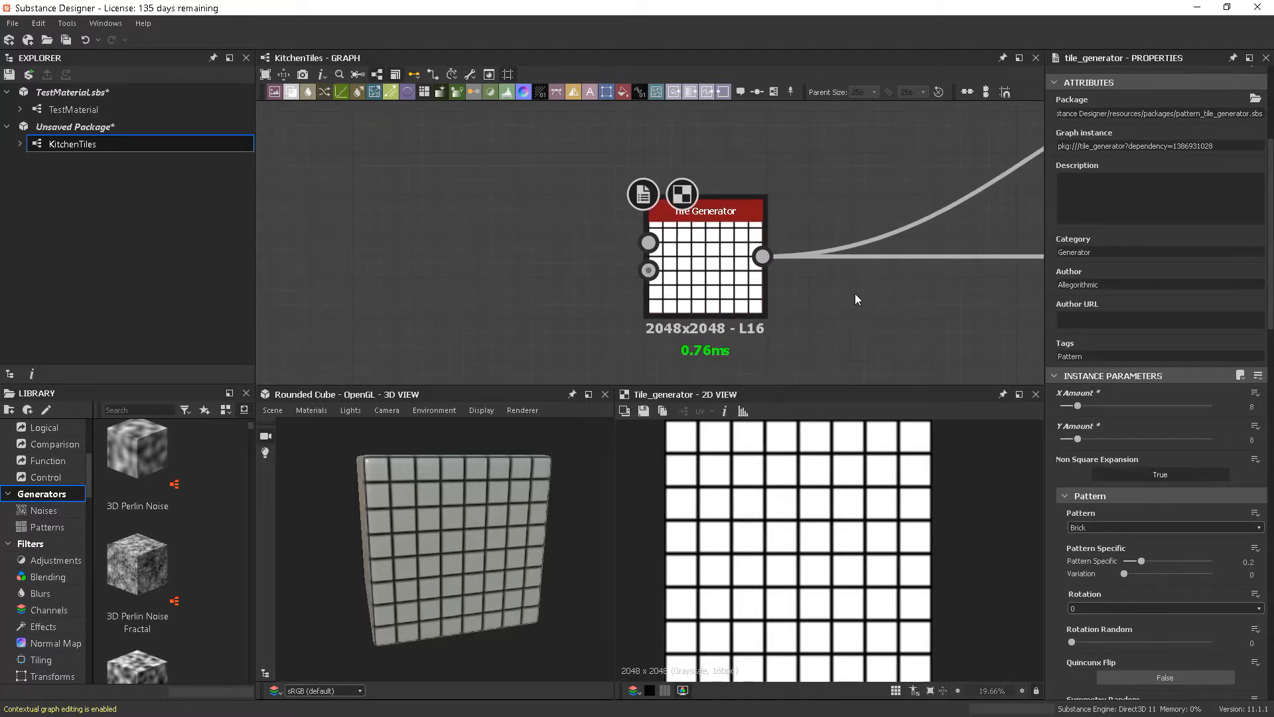
key("space")
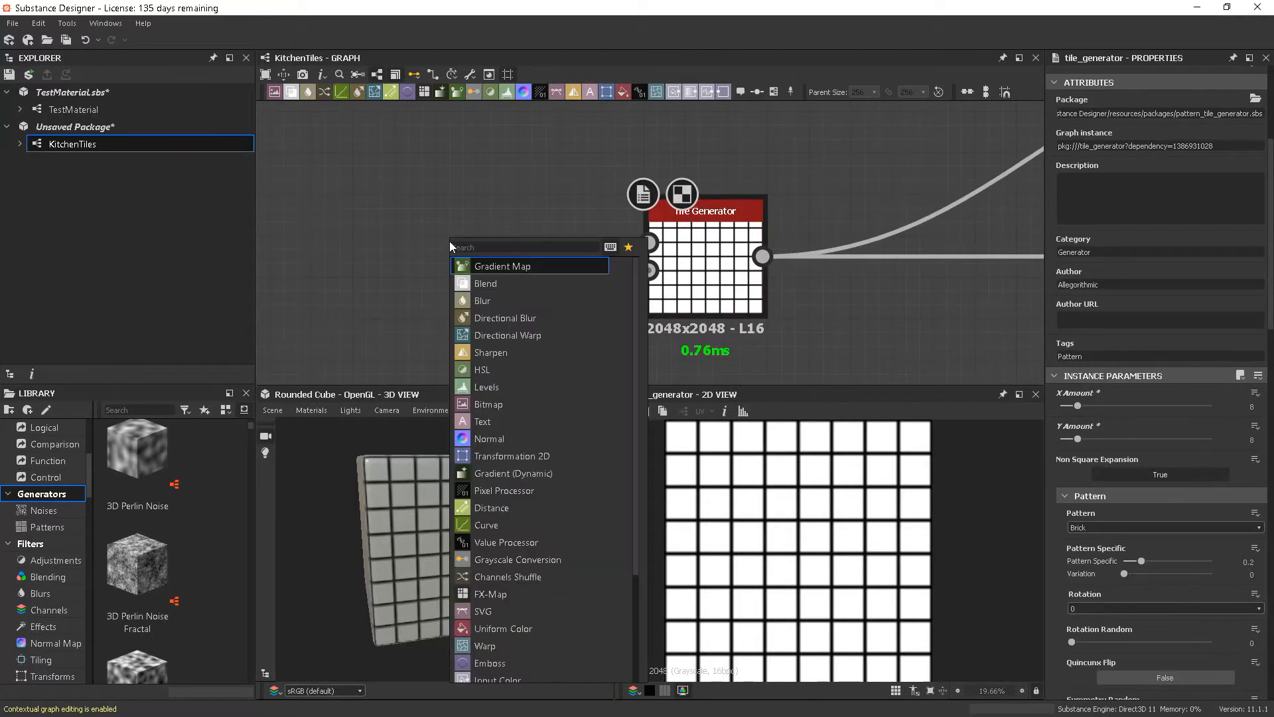
type("sha")
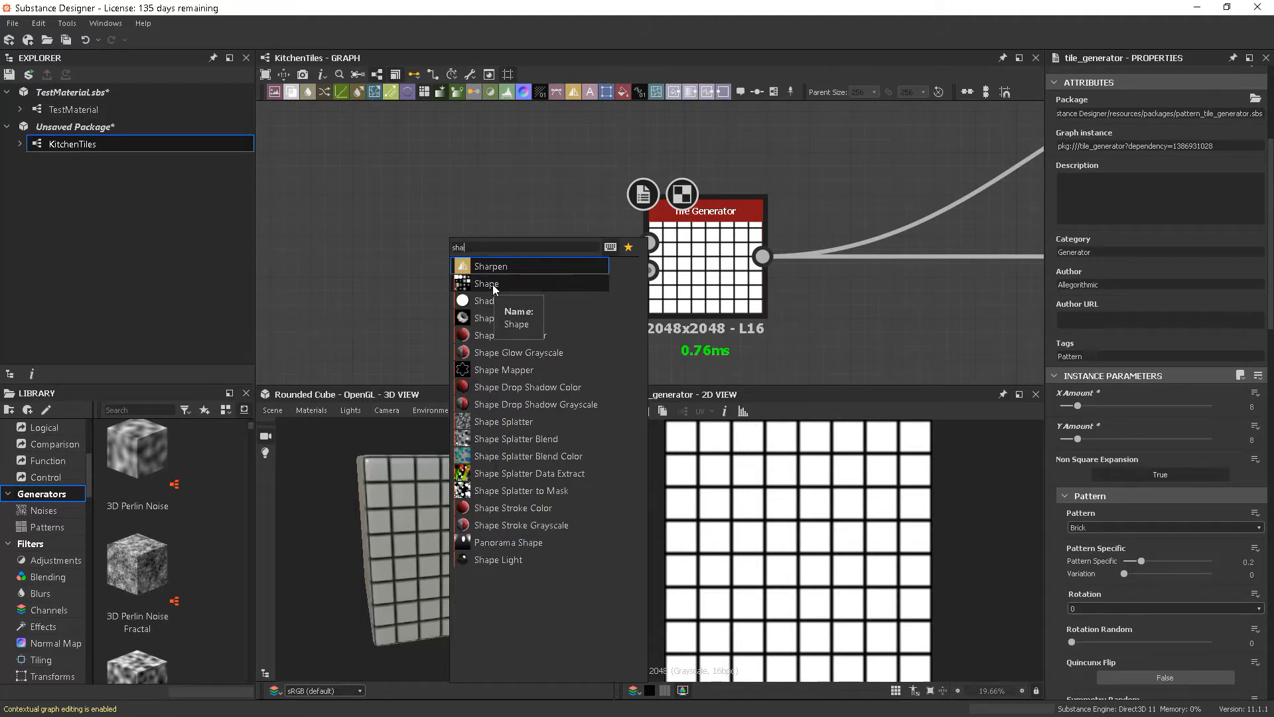
left_click(493, 284)
left_click_drag(445, 278, 424, 274)
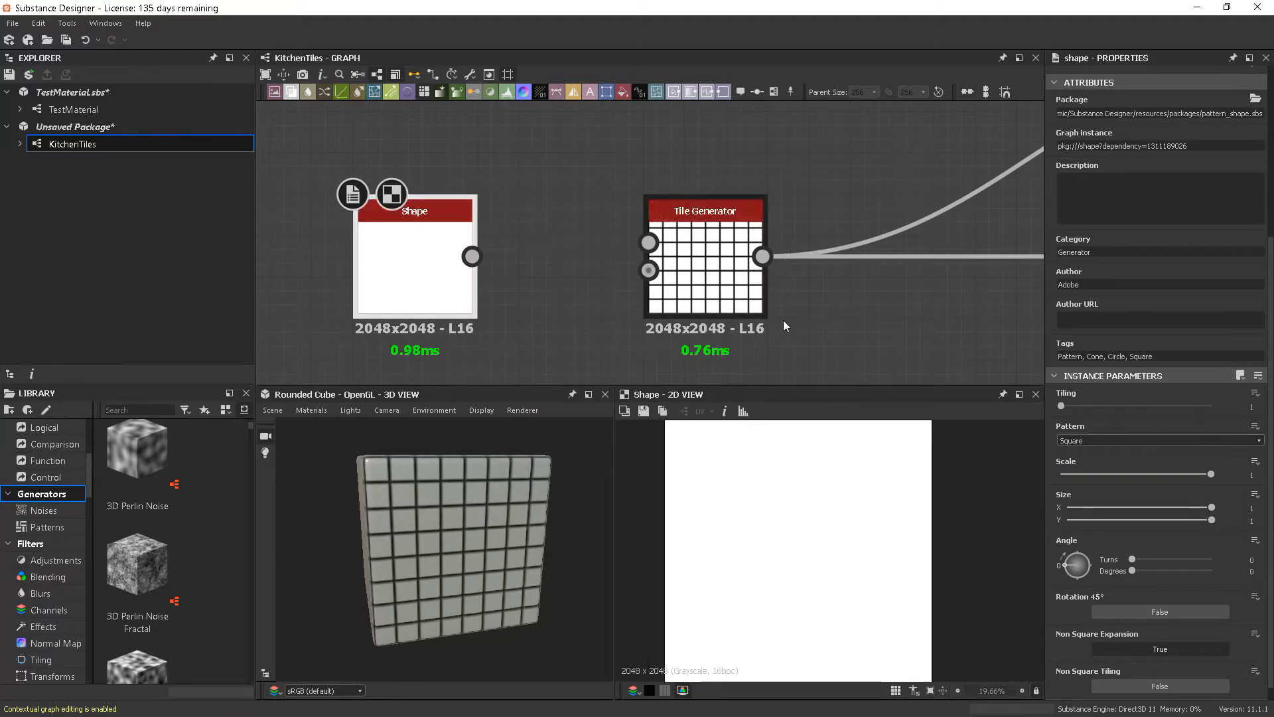
Try other patterns on the Shape node, including Gaussian and Waves, and return it to Square.
left_click(1109, 441)
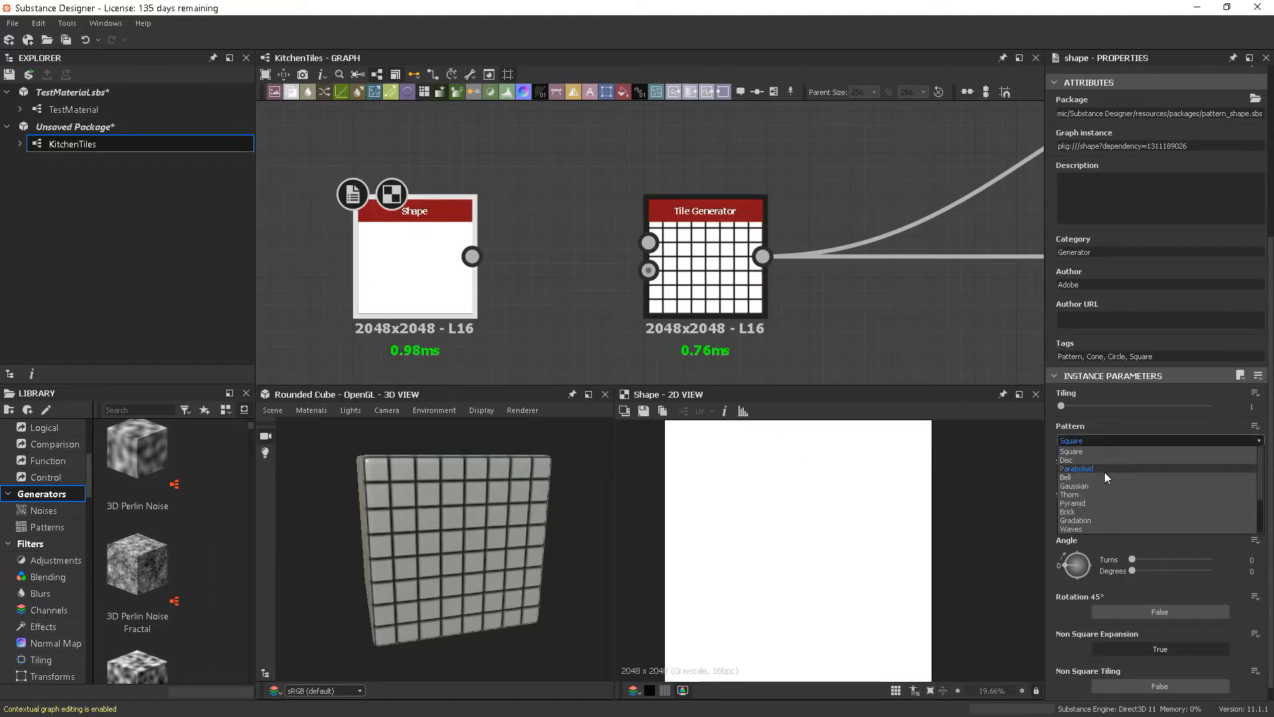
left_click(1105, 469)
left_click(1099, 441)
left_click(1088, 476)
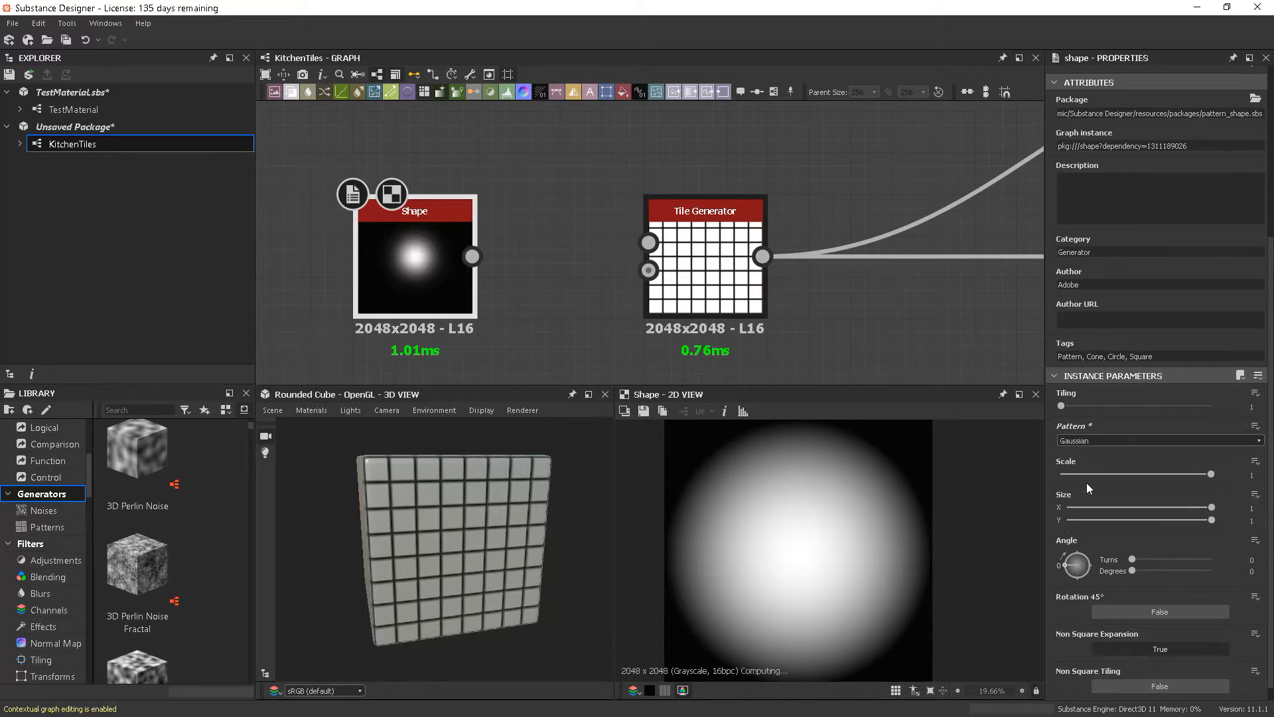
left_click(1089, 441)
left_click(1086, 503)
left_click(1083, 440)
left_click(1092, 526)
left_click(1087, 443)
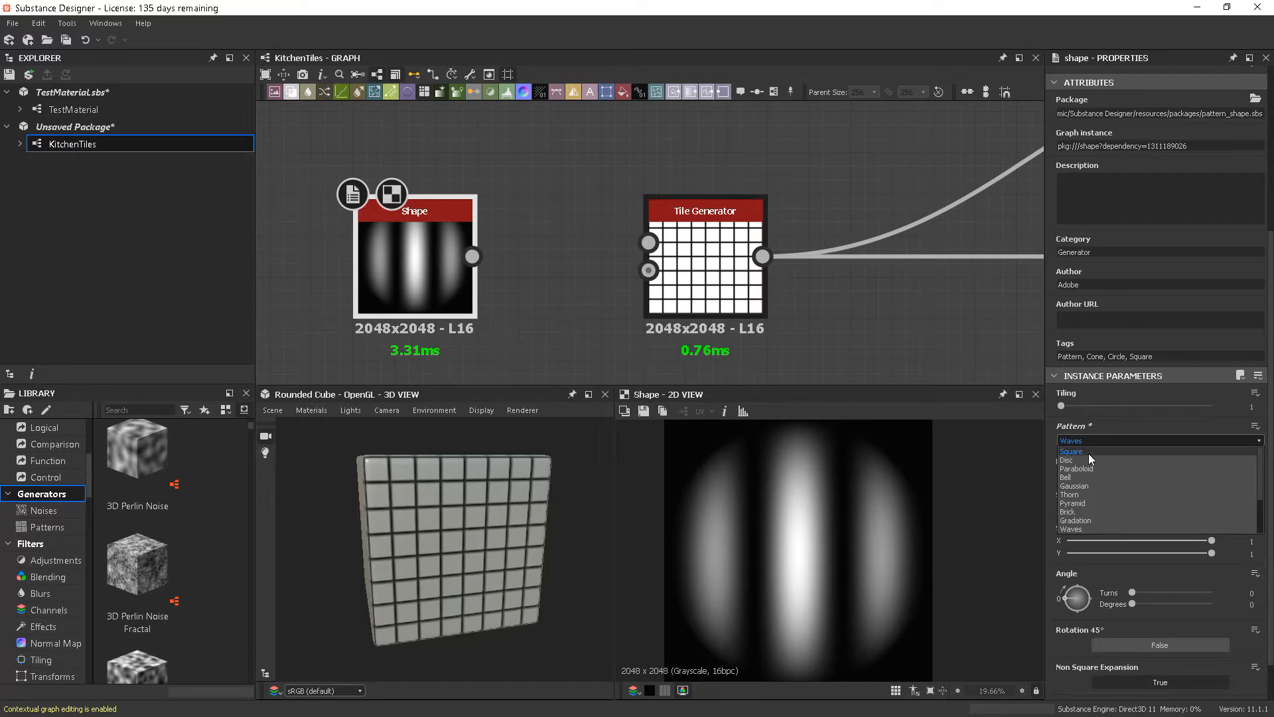
left_click(1088, 454)
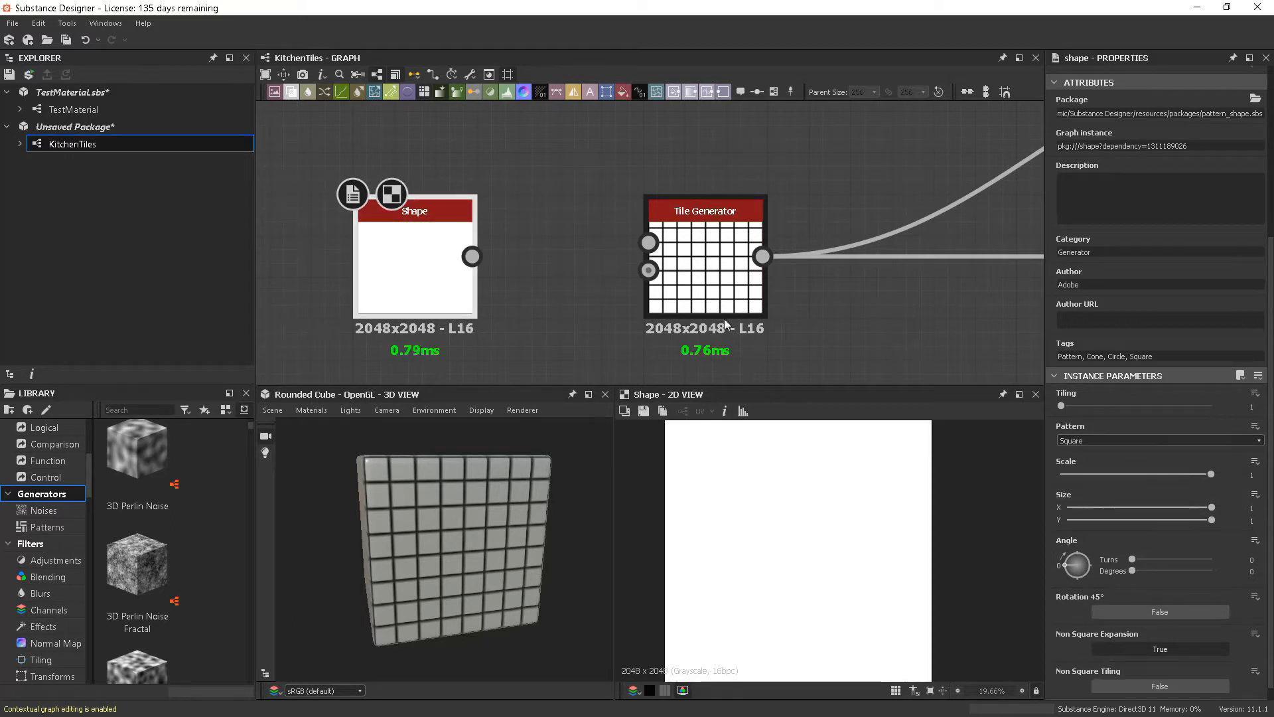
Check the Tile Generator's inputs and move the Shape node farther away from it to widen the gap between them.
middle_click_drag(725, 312, 702, 306)
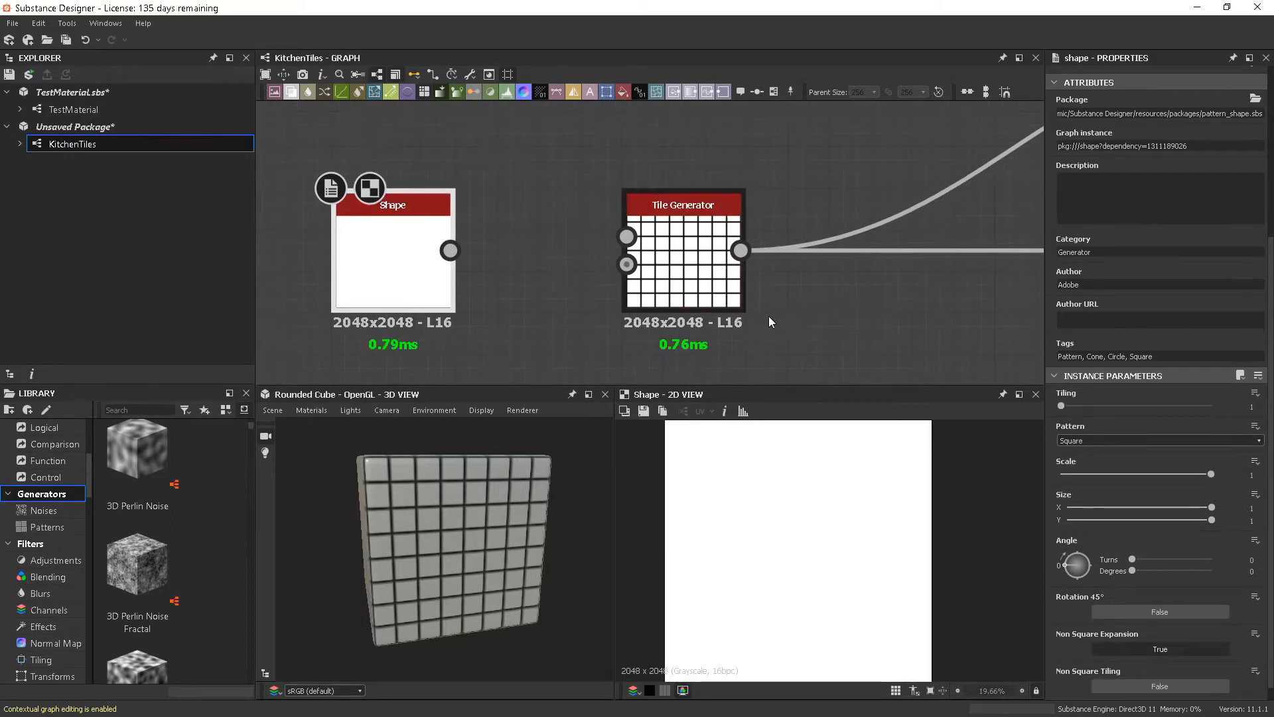
left_click(717, 288)
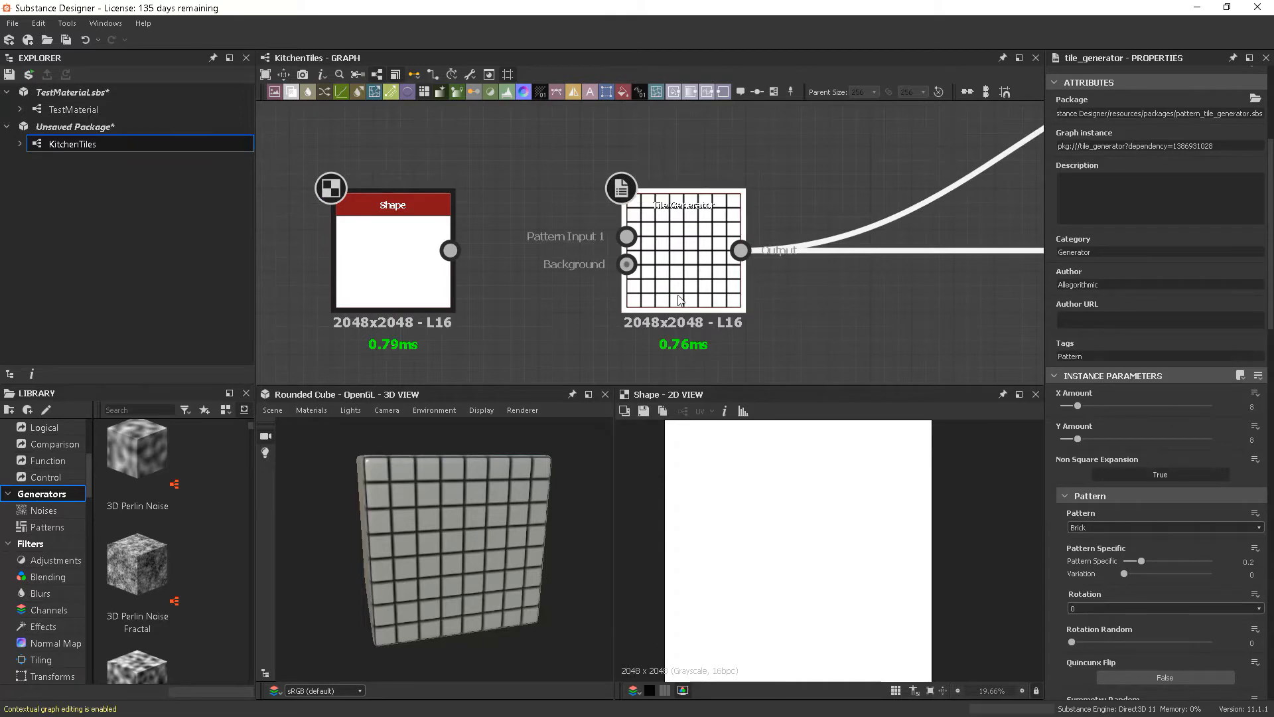
scroll(677, 295, "up", 4)
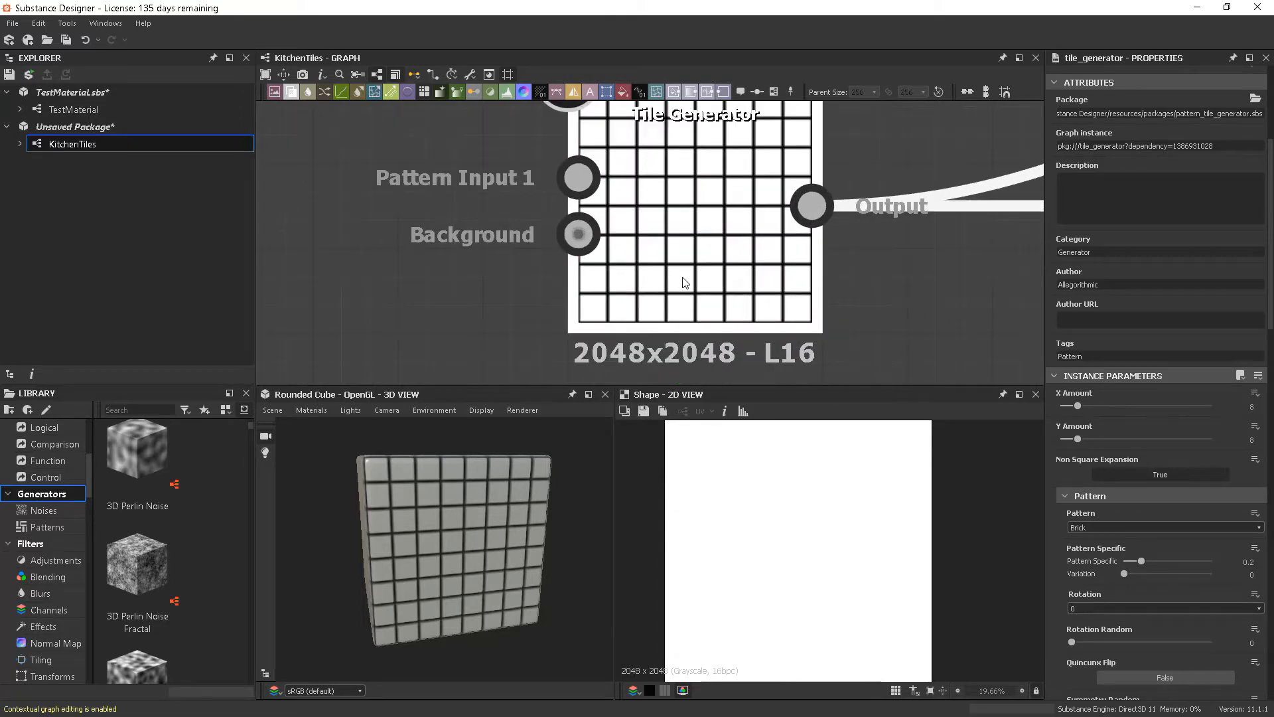
scroll(740, 287, "down", 4)
scroll(741, 289, "down", 7)
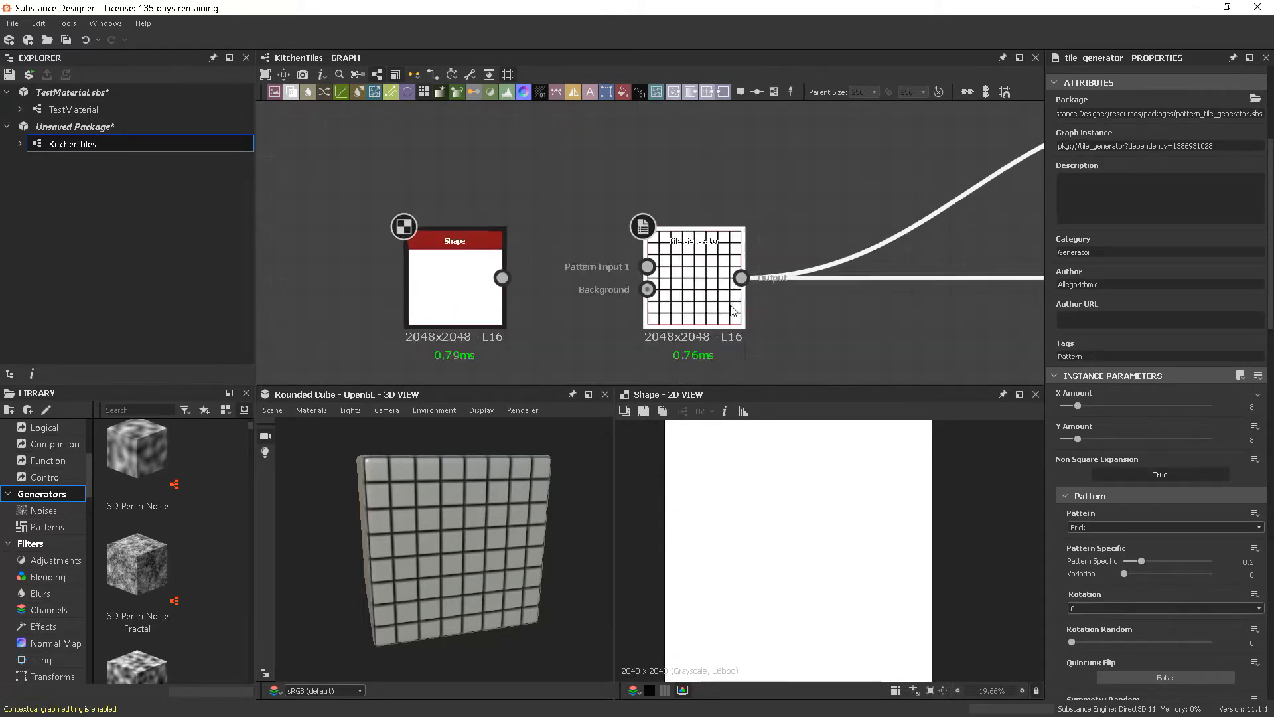
scroll(763, 297, "up", 5)
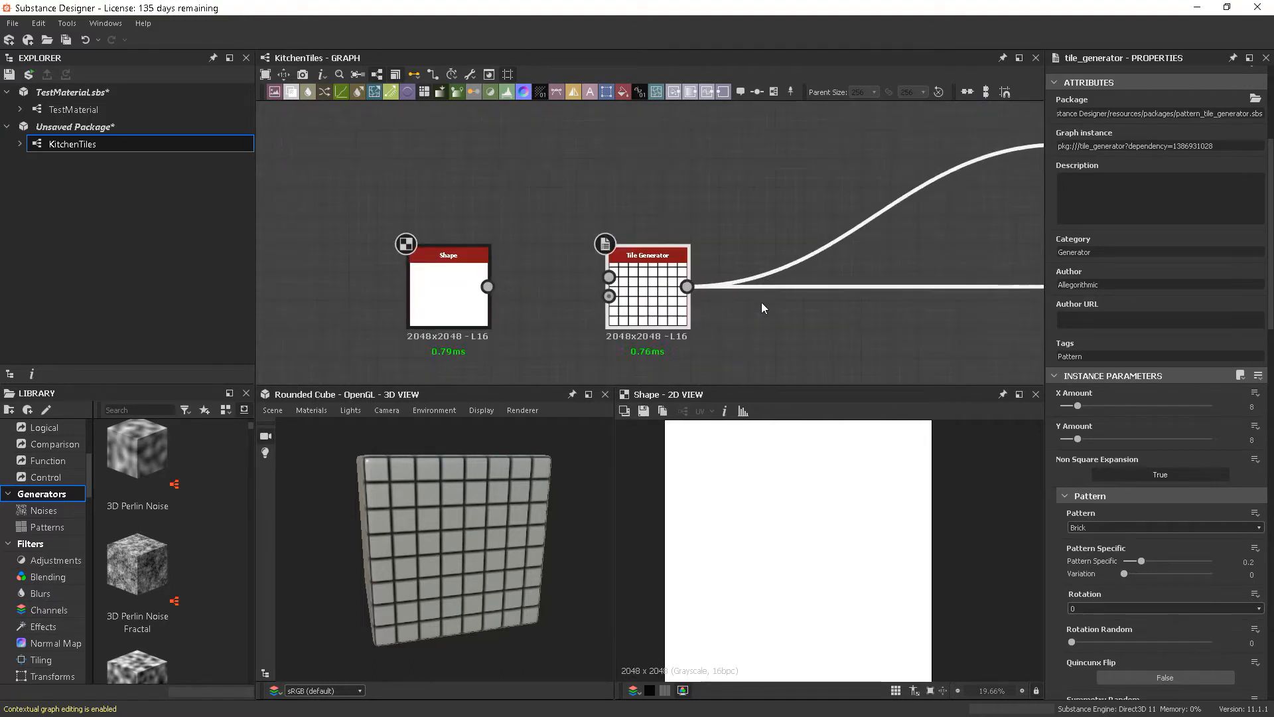
left_click_drag(483, 280, 391, 280)
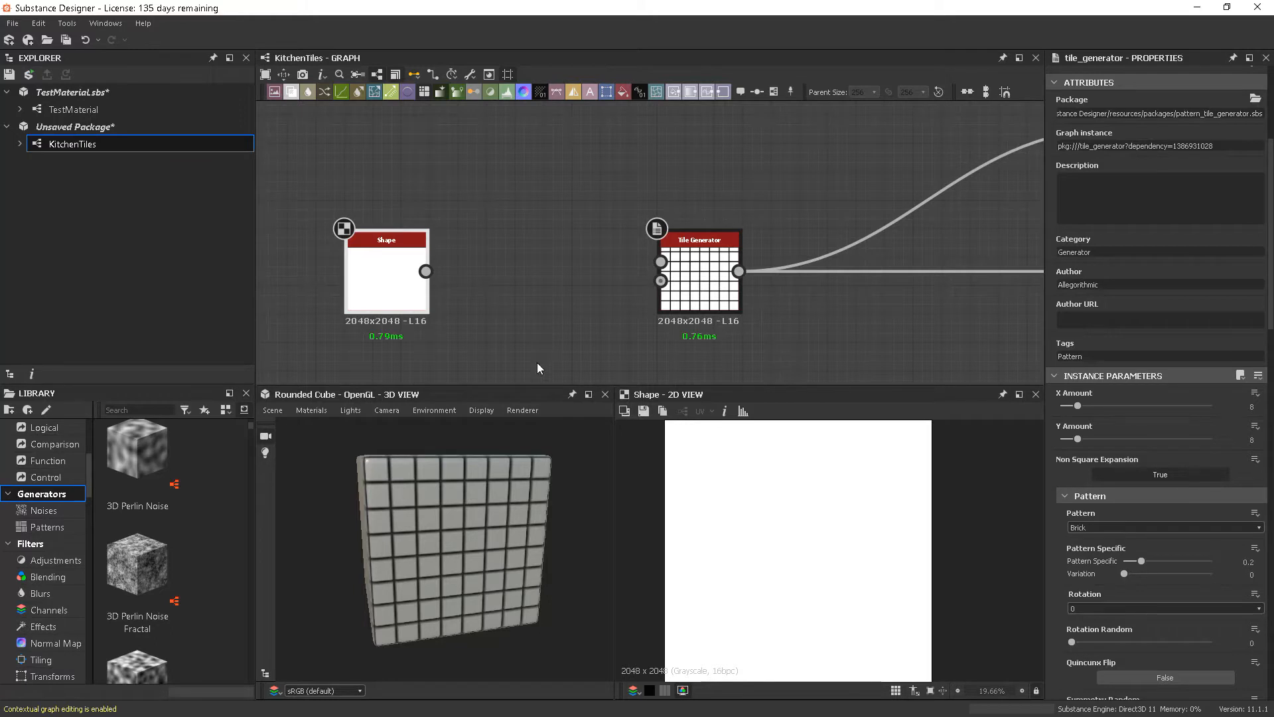
Set the Shape node's Scale to 0.96 and connect its output to the Tile Generator's Pattern Input 1.
left_click(390, 275)
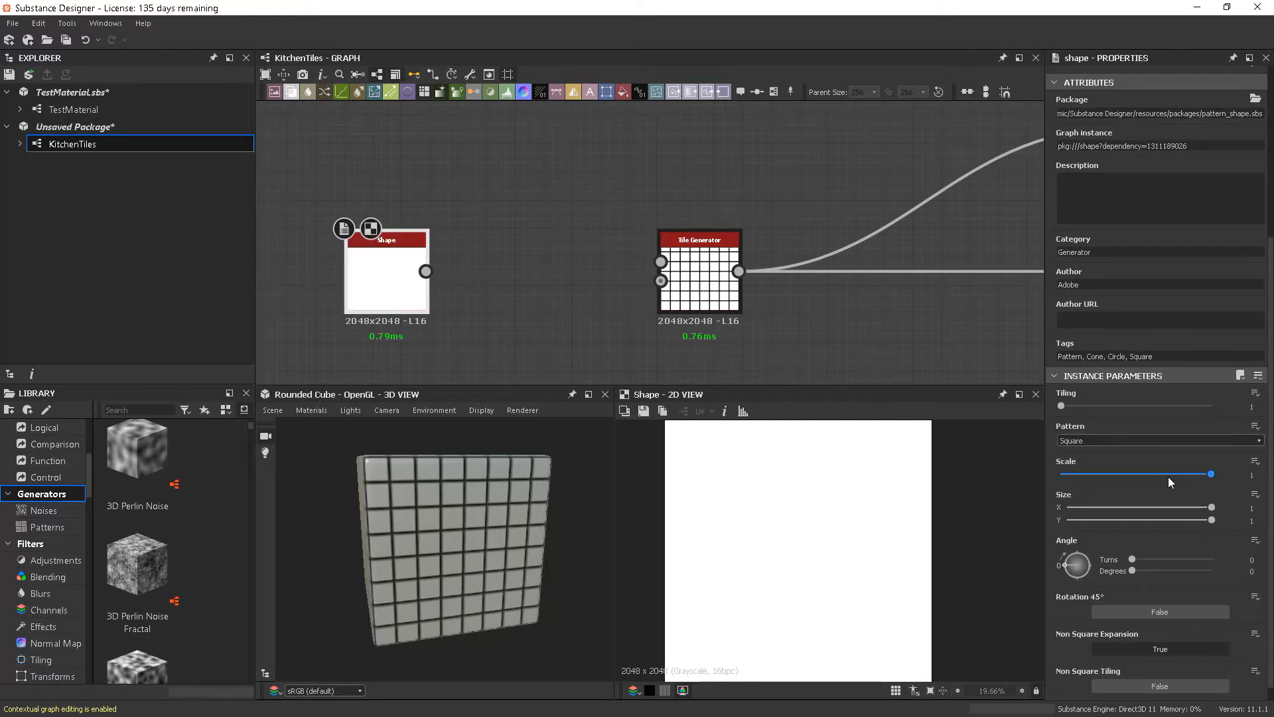
left_click_drag(1211, 474, 1204, 475)
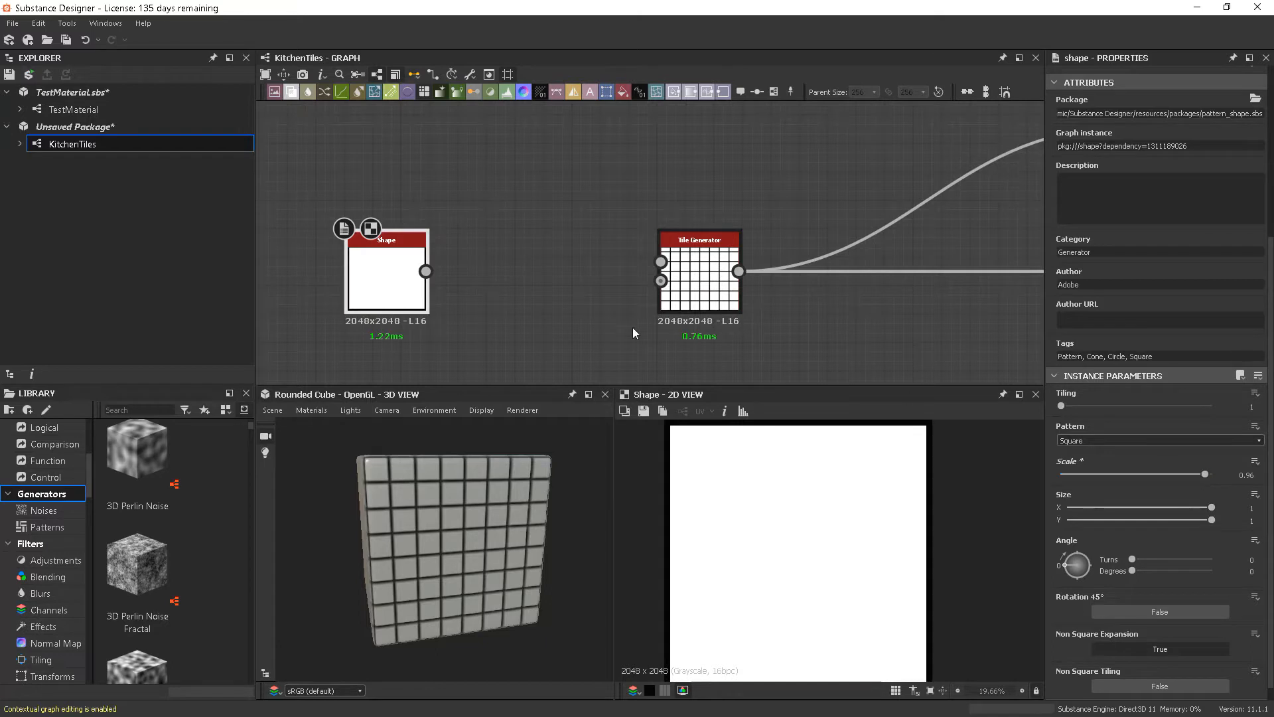
left_click_drag(426, 271, 660, 262)
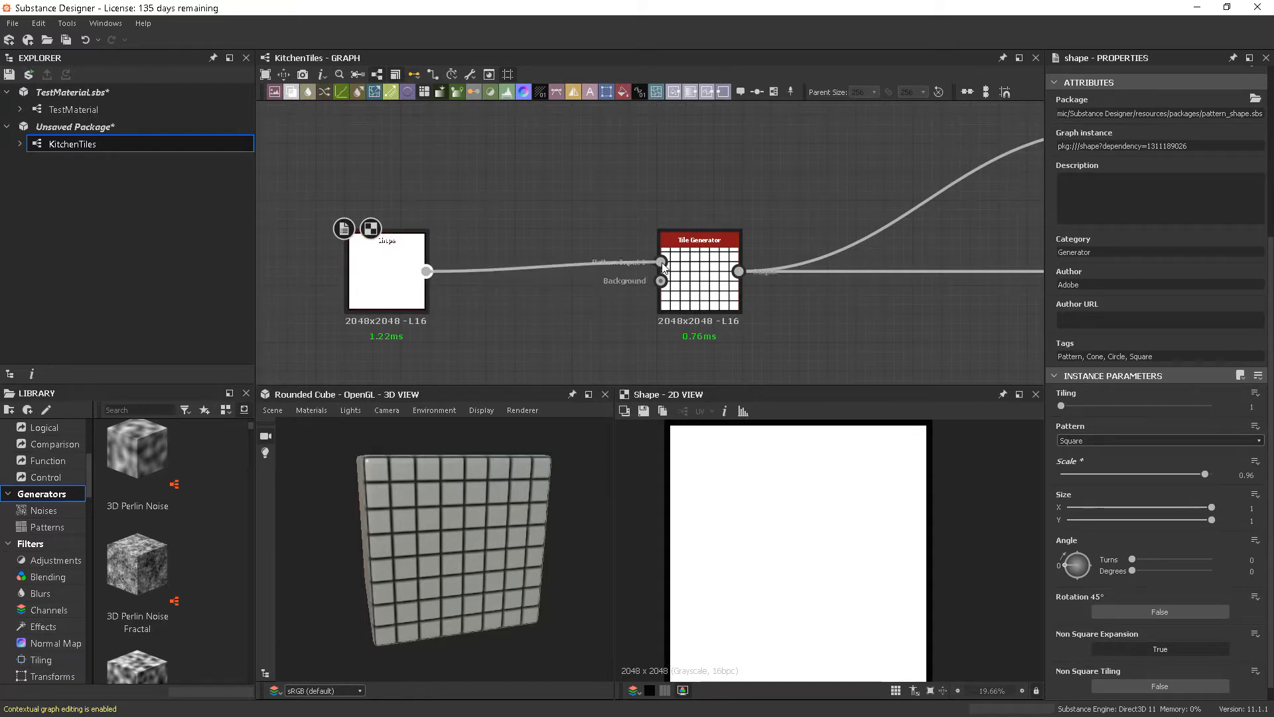
Set the Tile Generator's Pattern to Image Input and inspect the gaps between tiles up close.
left_click(703, 282)
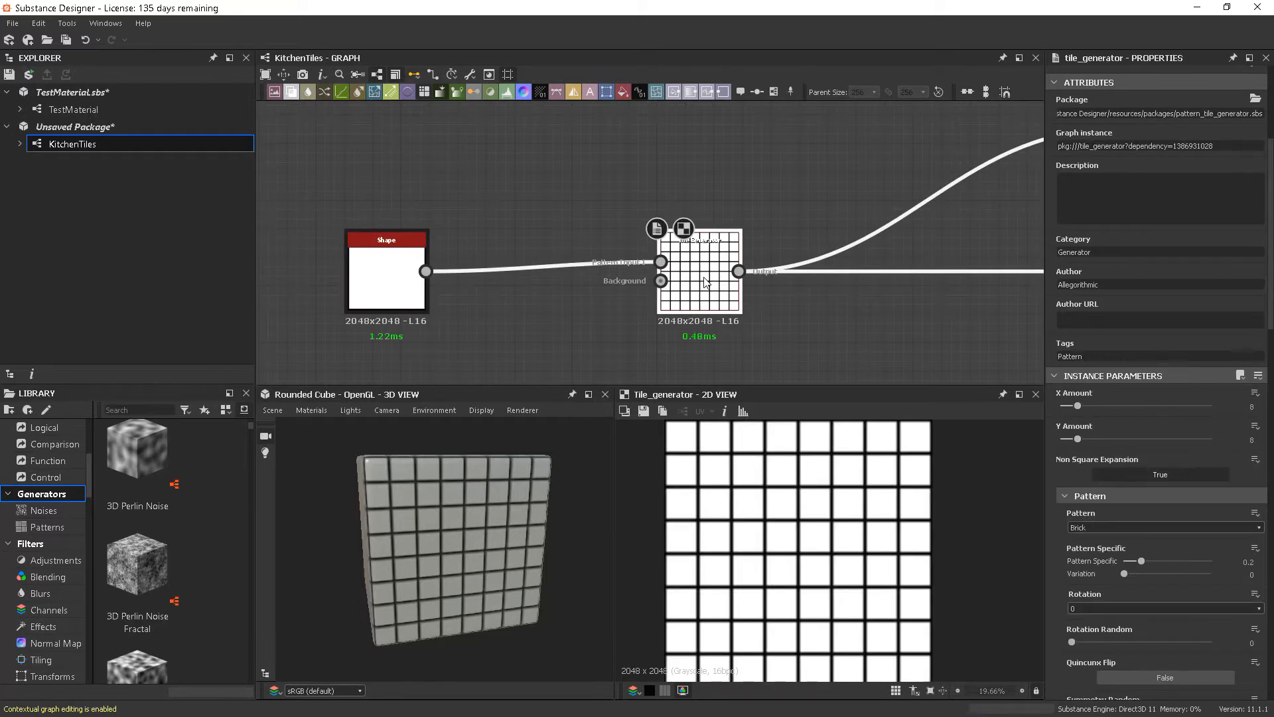
left_click(1077, 527)
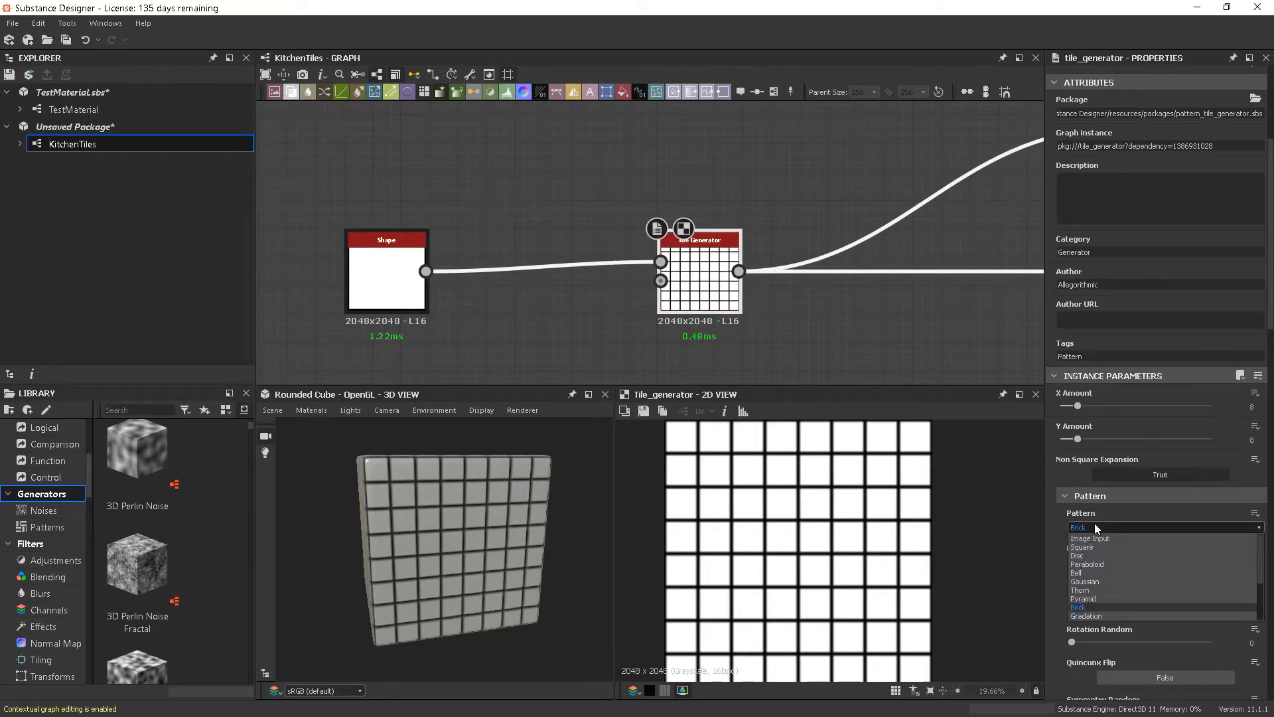
left_click(1098, 539)
scroll(790, 557, "up", 6)
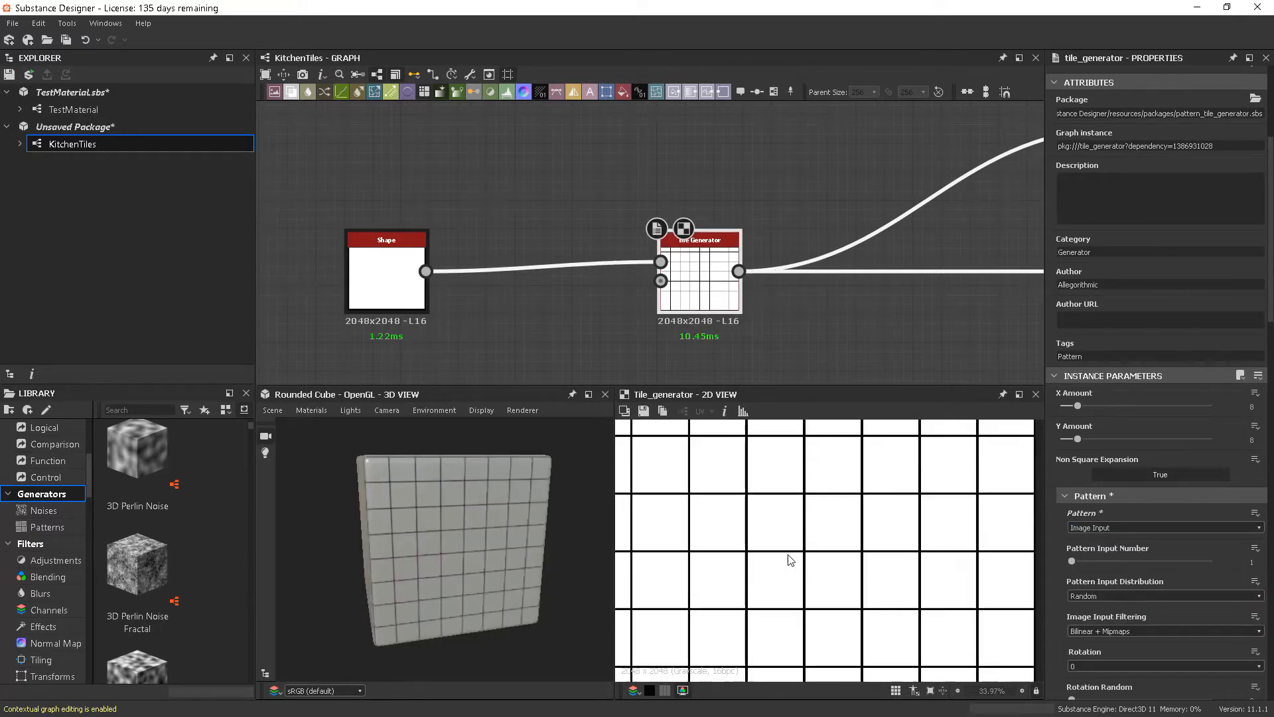
left_click(399, 292)
left_click(796, 352)
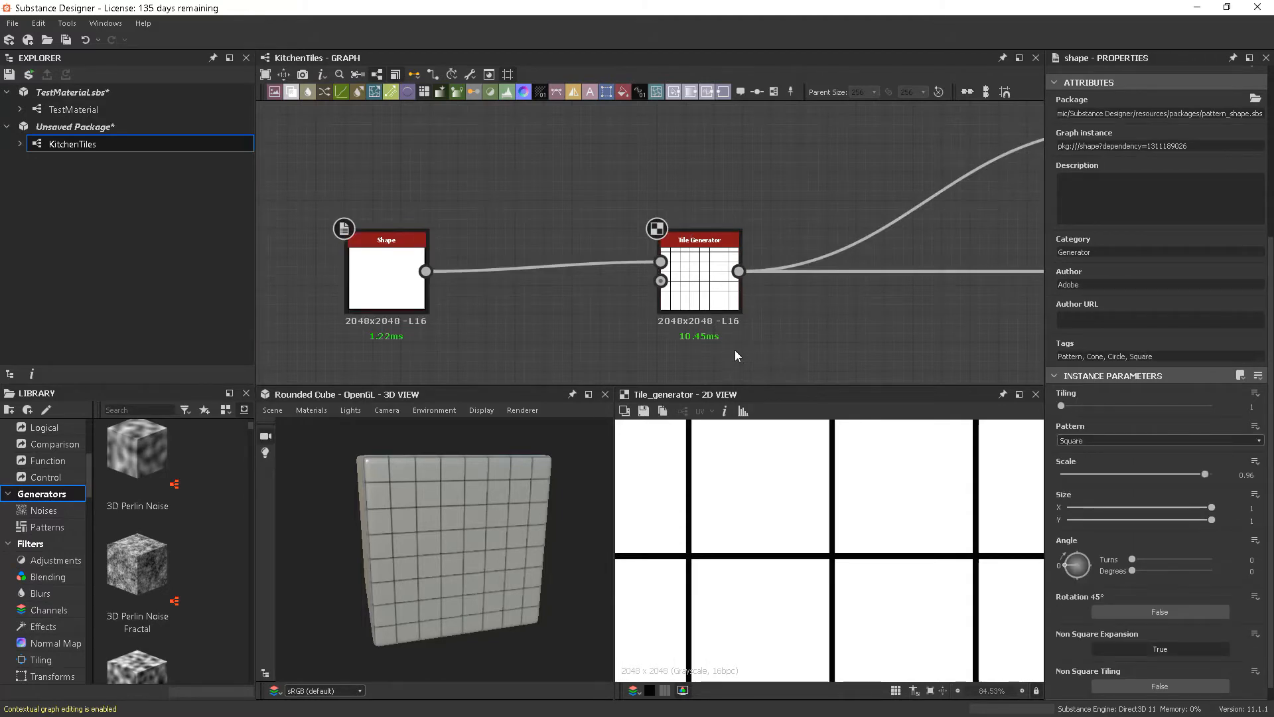
Inspect the Tile Generator's tile gaps and try small adjustments to the Shape node's Scale, ending at 0.96.
middle_click_drag(798, 269, 850, 241)
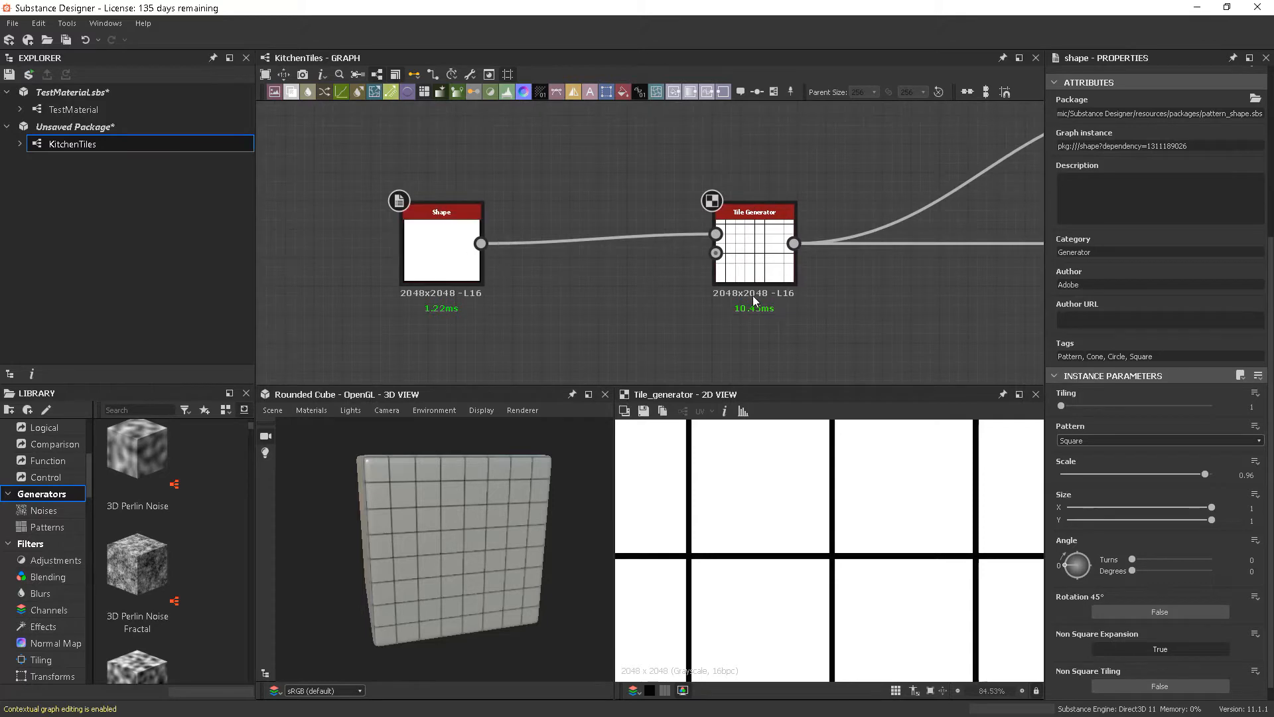
left_click(756, 262)
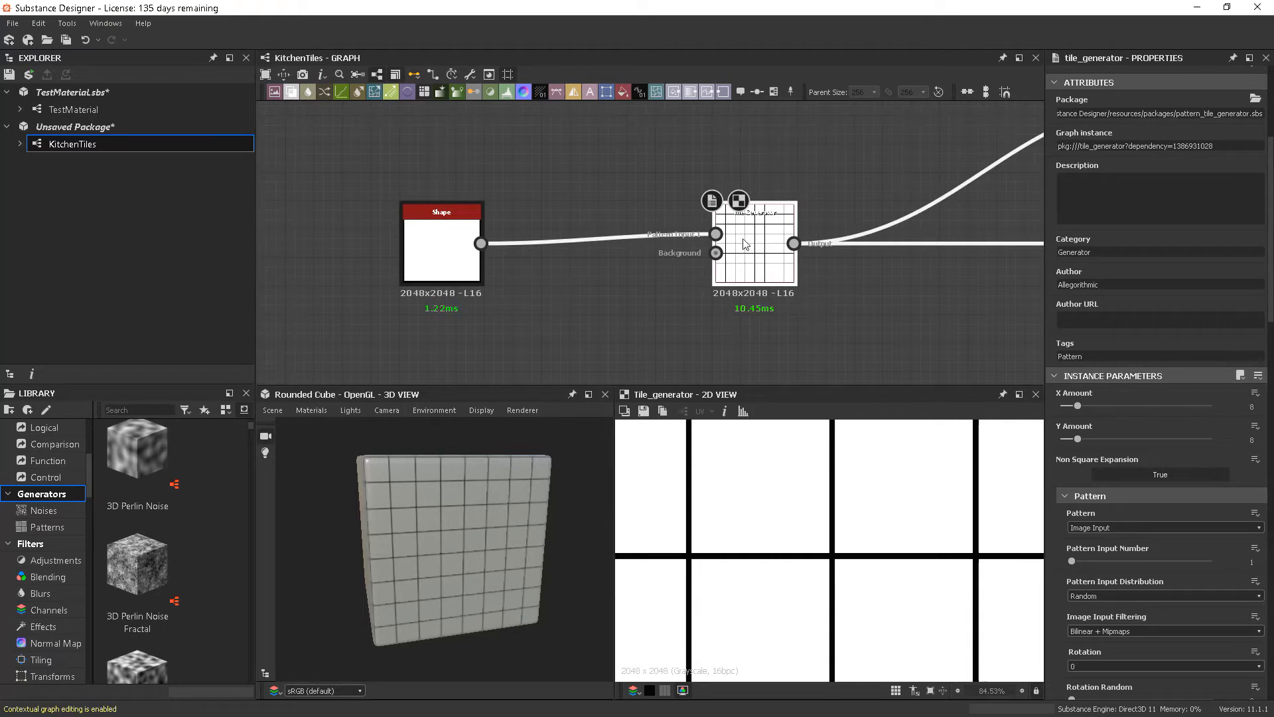
scroll(776, 531, "down", 4)
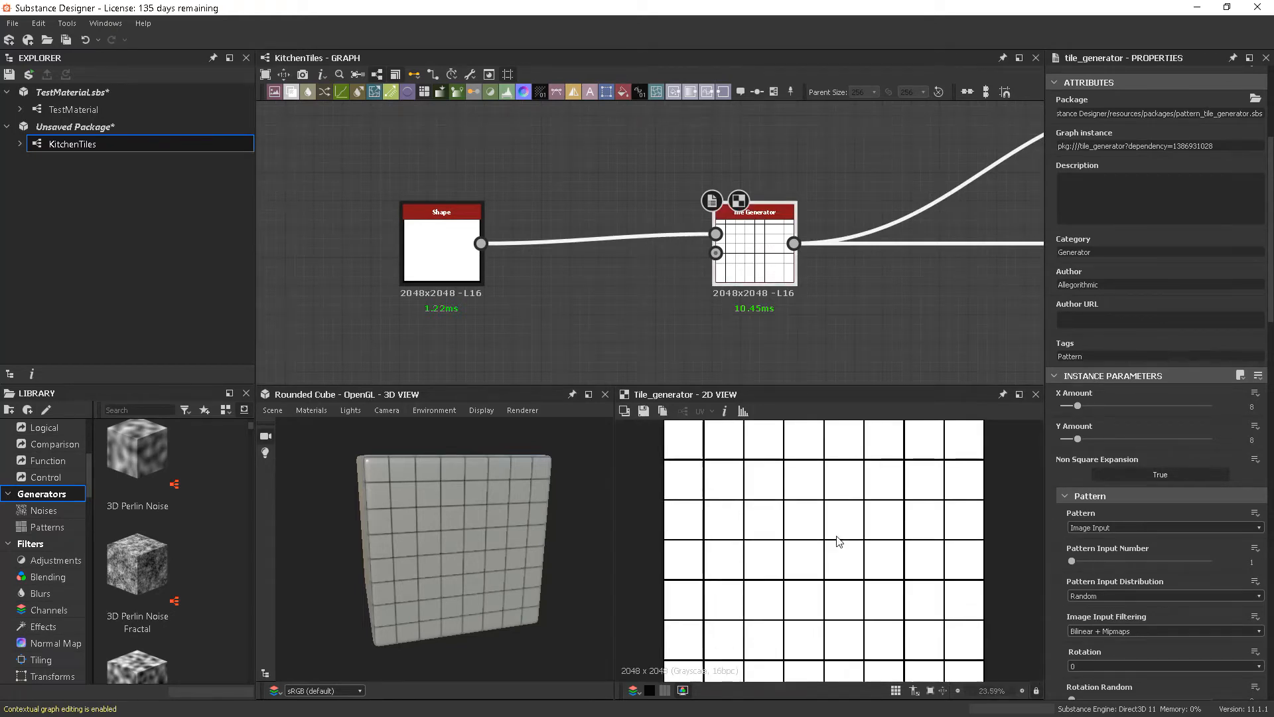
scroll(840, 540, "up", 2)
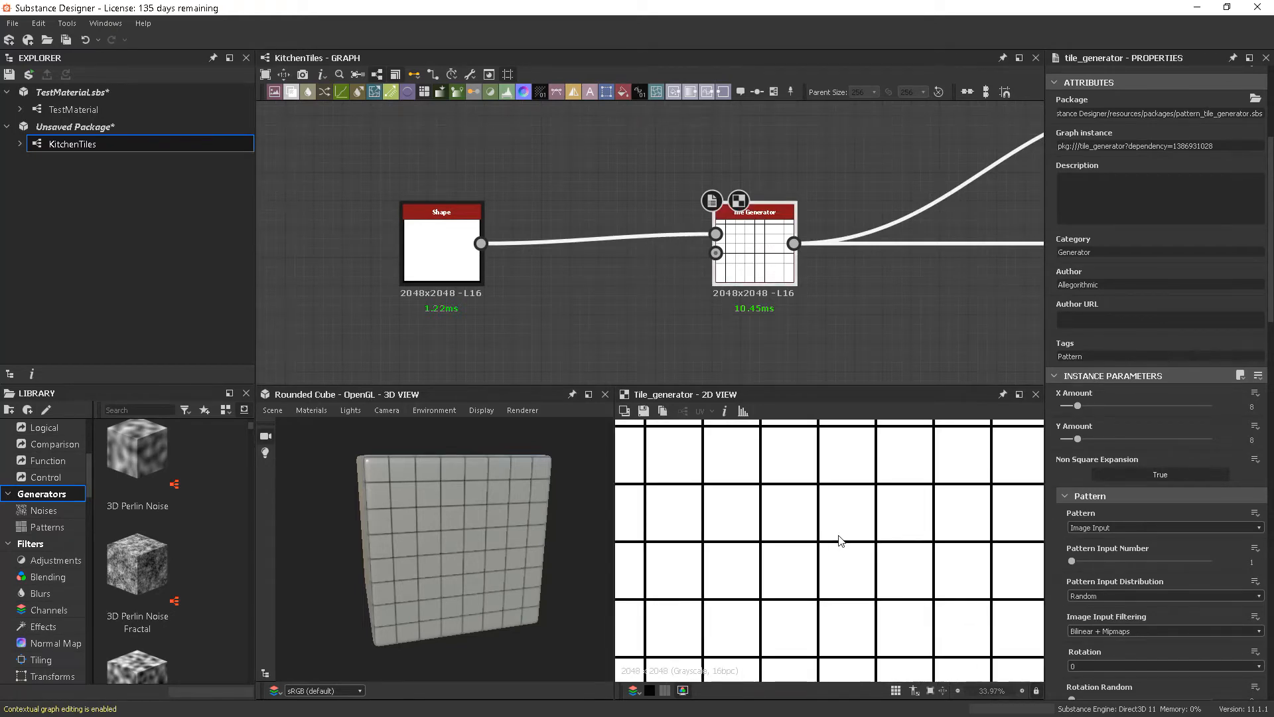
left_click(441, 269)
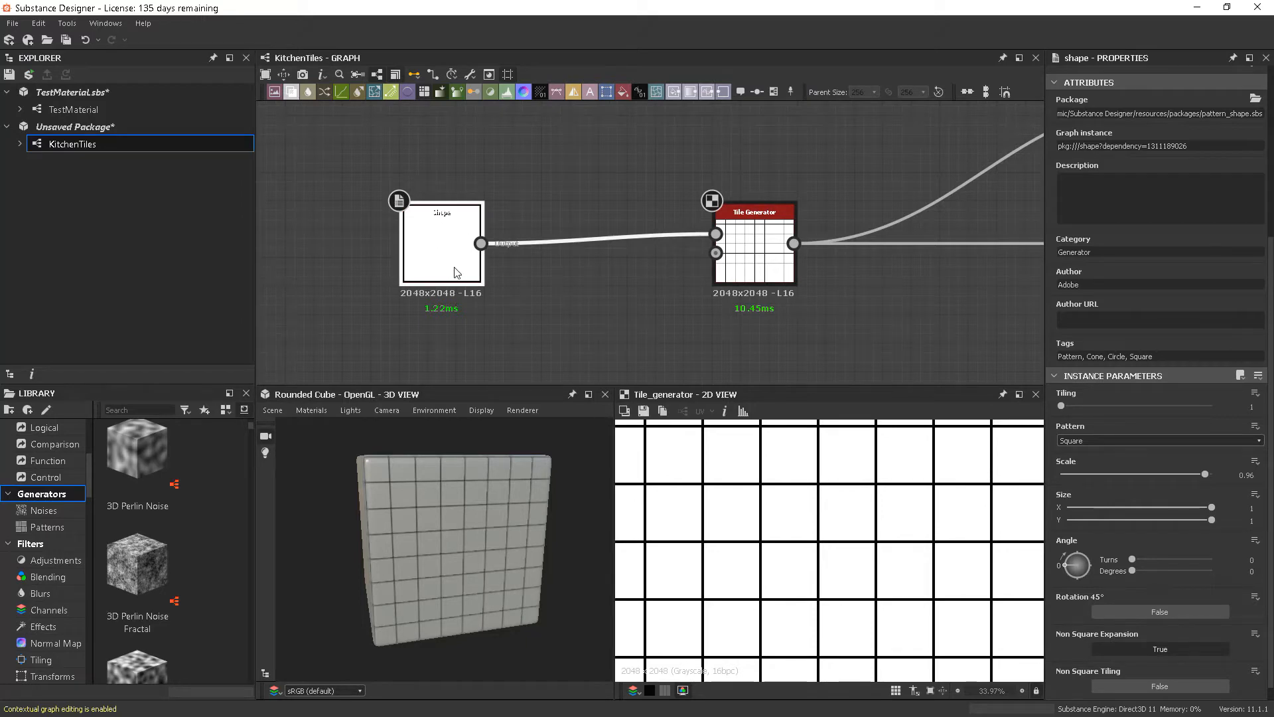
left_click_drag(1204, 474, 1206, 475)
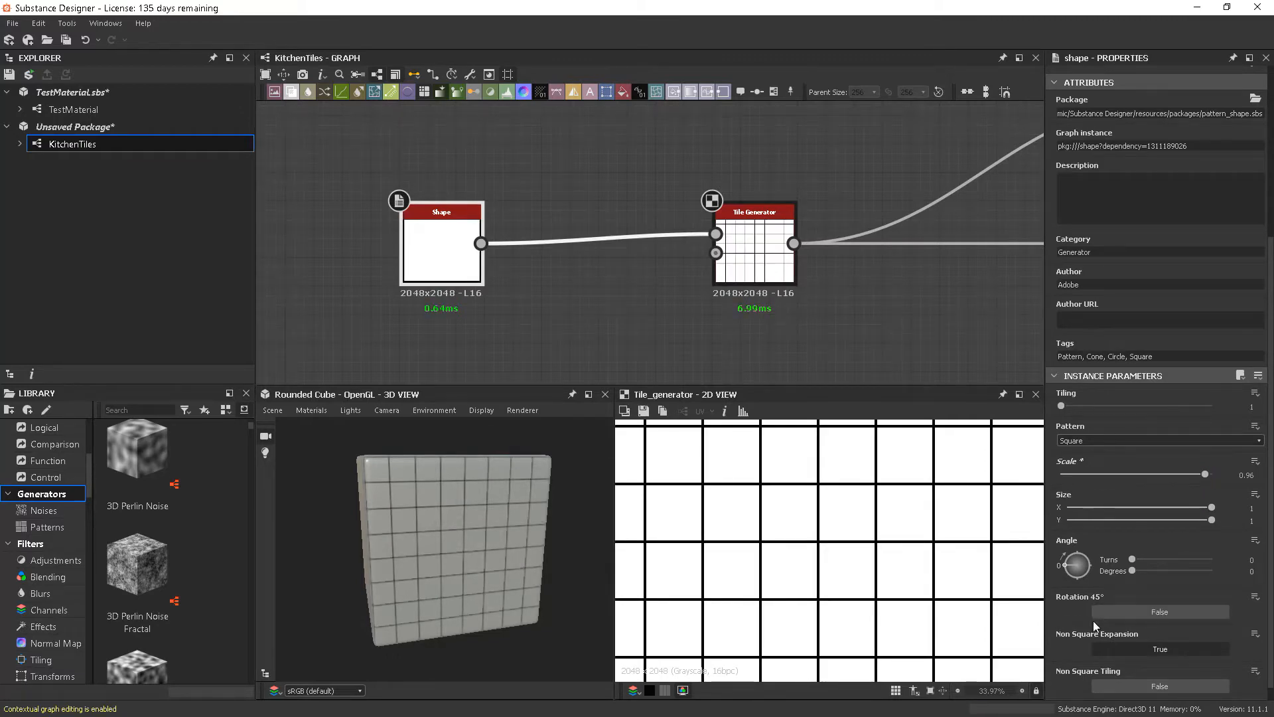
Move the Shape and Tile Generator nodes apart to make room for another node between them.
left_click_drag(418, 240, 330, 240)
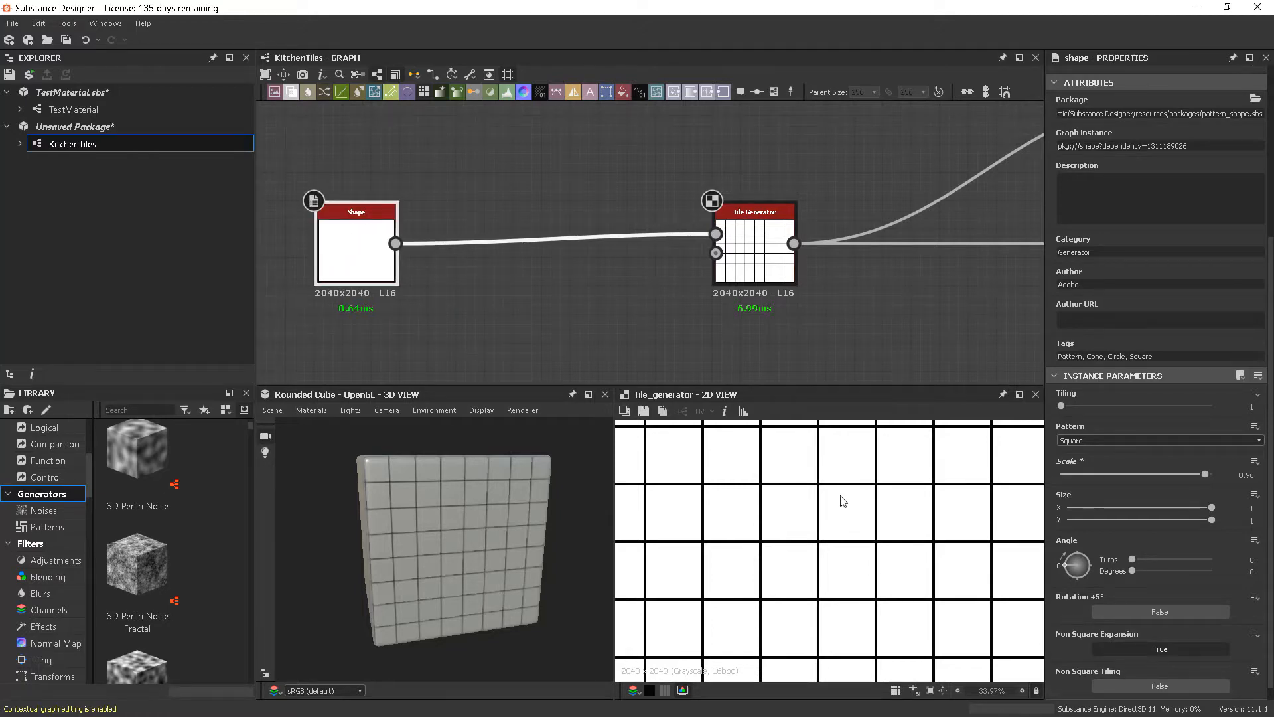
scroll(720, 509, "up", 2)
left_click_drag(787, 266, 843, 265)
left_click(609, 262)
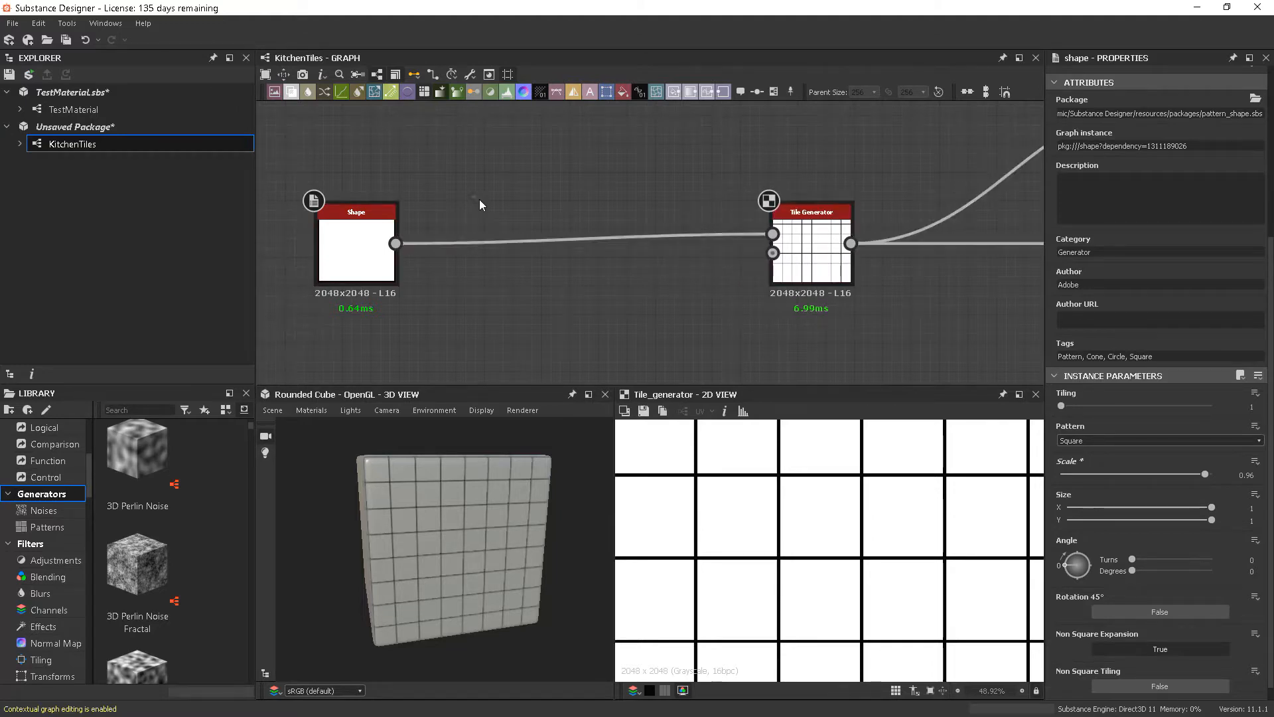
Insert a Blur node on the connection between Shape and Tile Generator, place it closer to Shape, and view its output.
key("space")
type("blu")
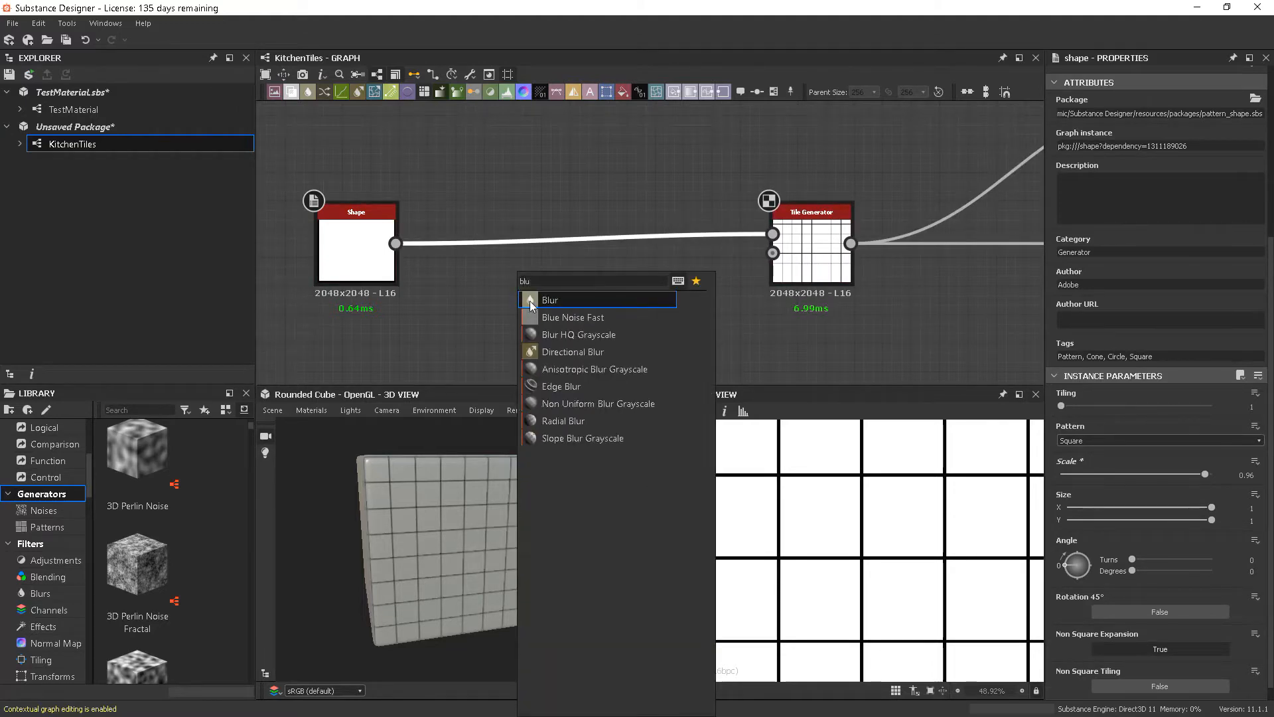
left_click(568, 299)
left_click_drag(569, 253, 538, 253)
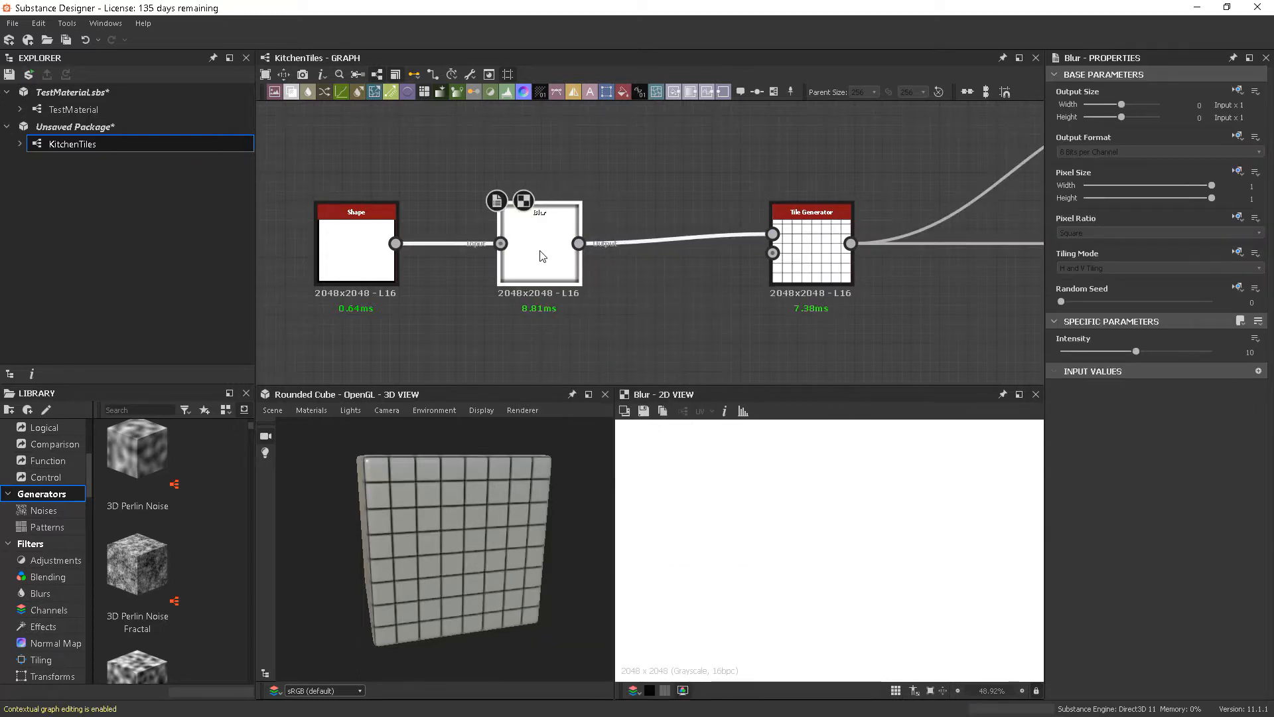
scroll(796, 529, "down", 6)
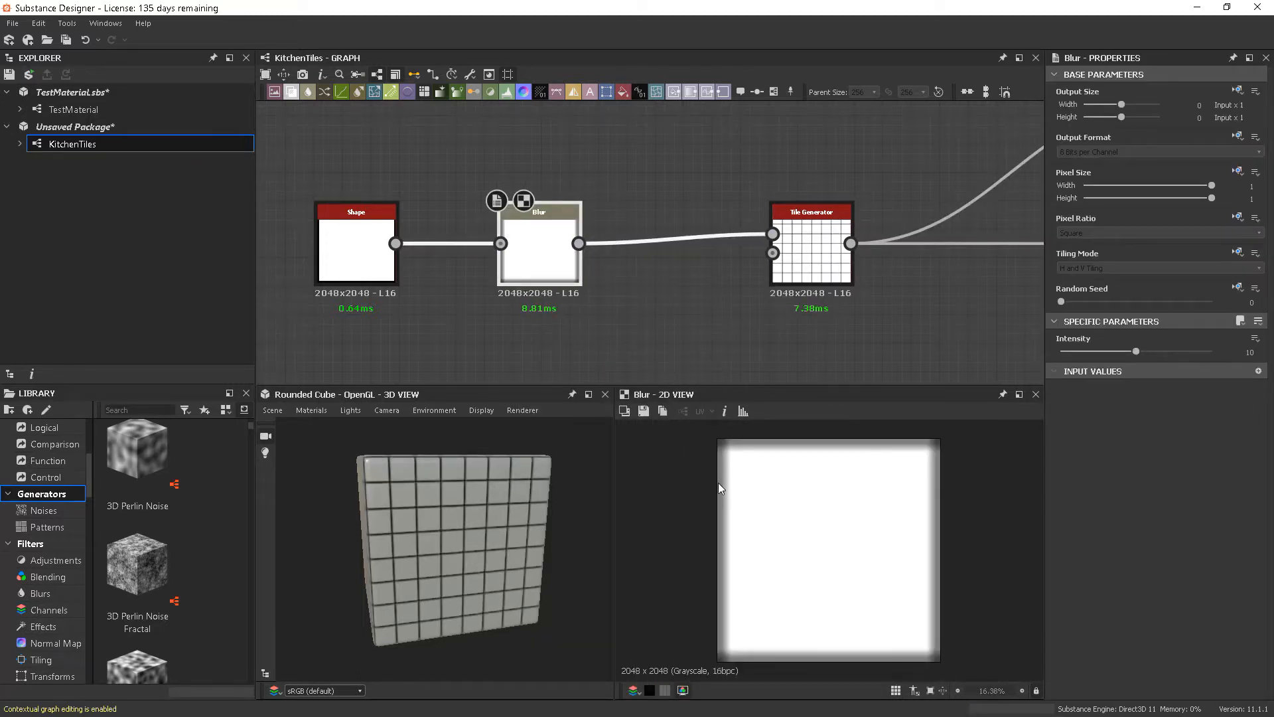
Set the Blur node's Intensity to 5.26 and inspect the softened gaps in the Tile Generator's output.
left_click_drag(1136, 351, 1102, 354)
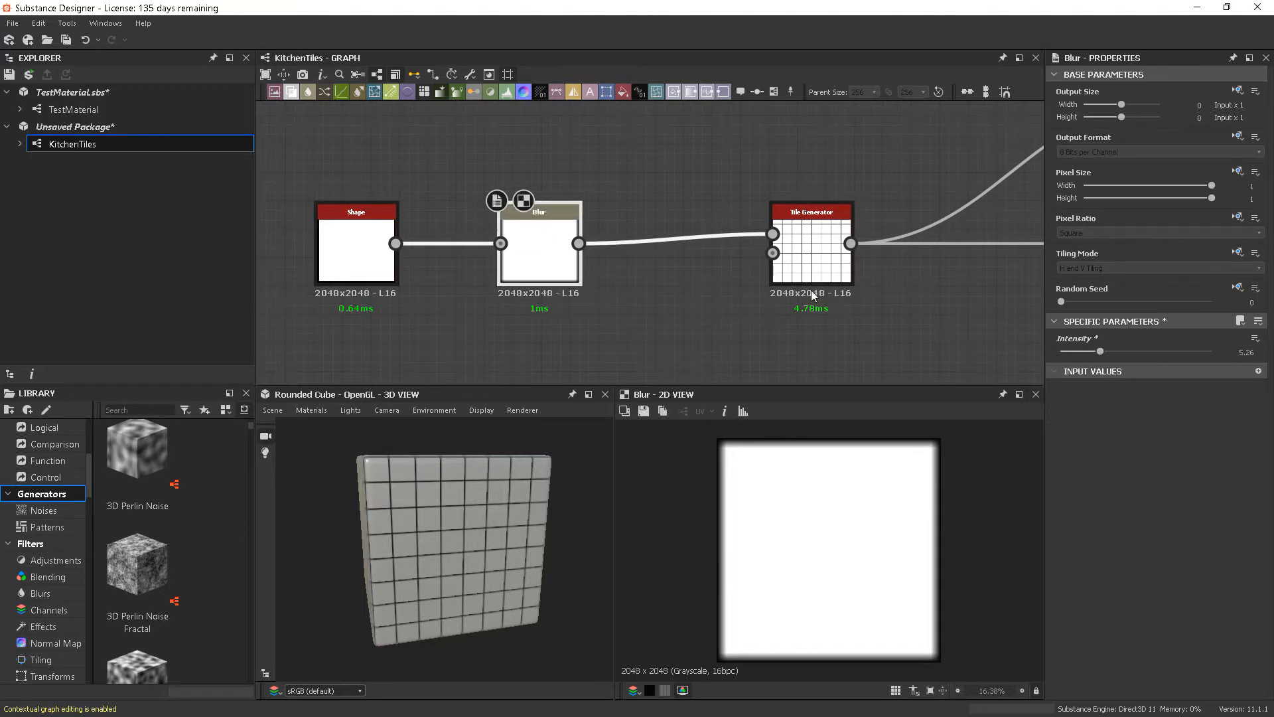
double_click(810, 265)
scroll(794, 512, "up", 5)
scroll(794, 511, "up", 5)
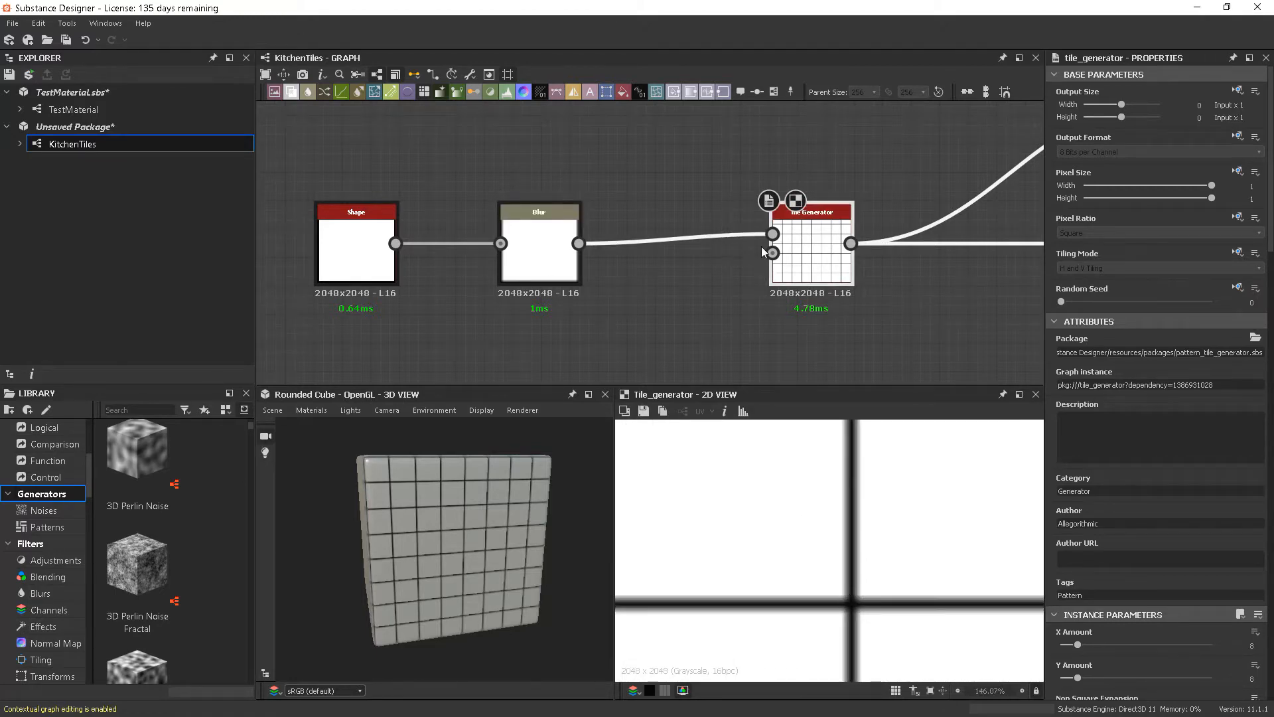
Set the Blur node's Intensity to 3.55 and examine the tile edges on the 3D cube.
left_click(546, 251)
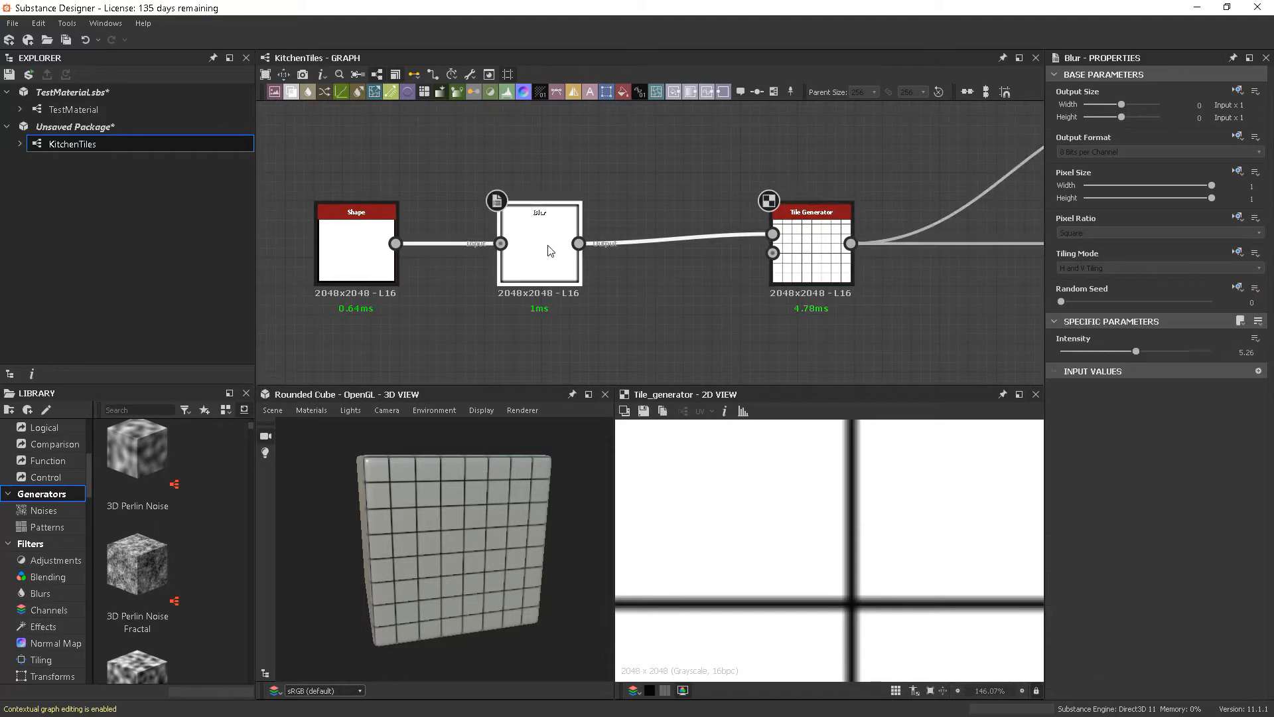
mouse_move(1136, 351)
left_mouse_down()
mouse_move(1186, 354)
mouse_move(1112, 353)
left_mouse_up()
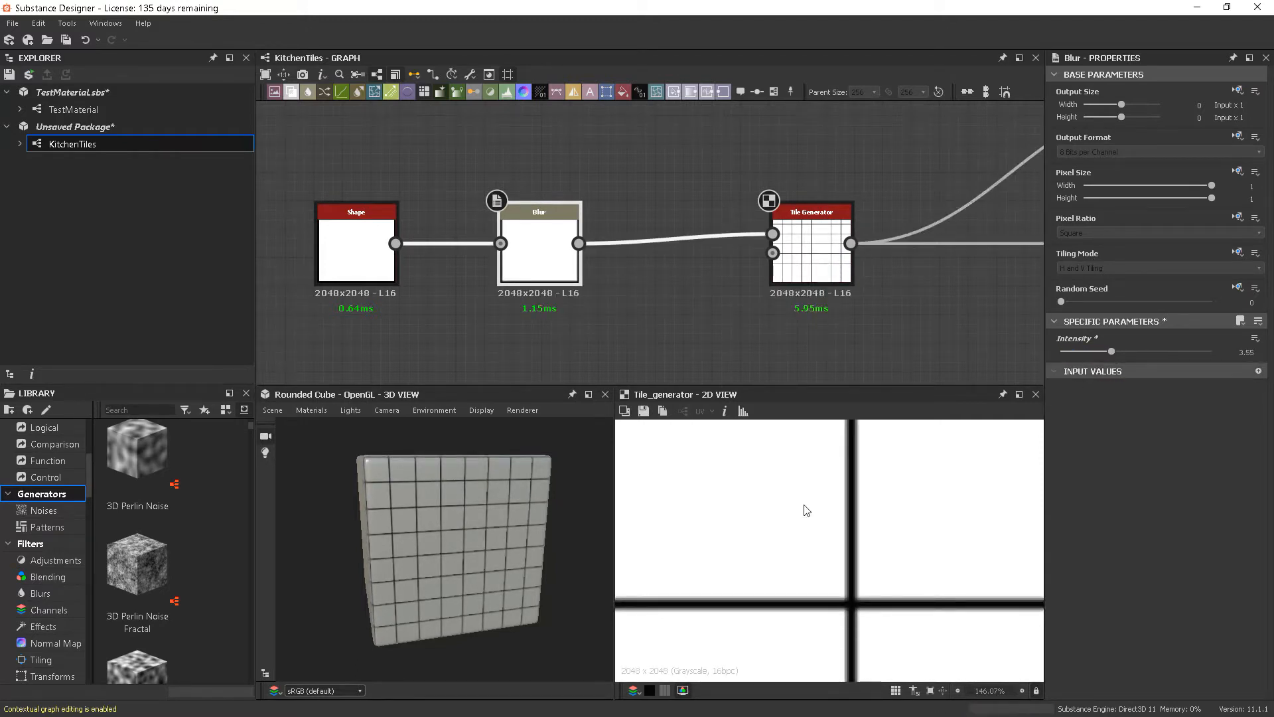
scroll(479, 543, "up", 5)
scroll(476, 528, "up", 3)
scroll(484, 532, "down", 4)
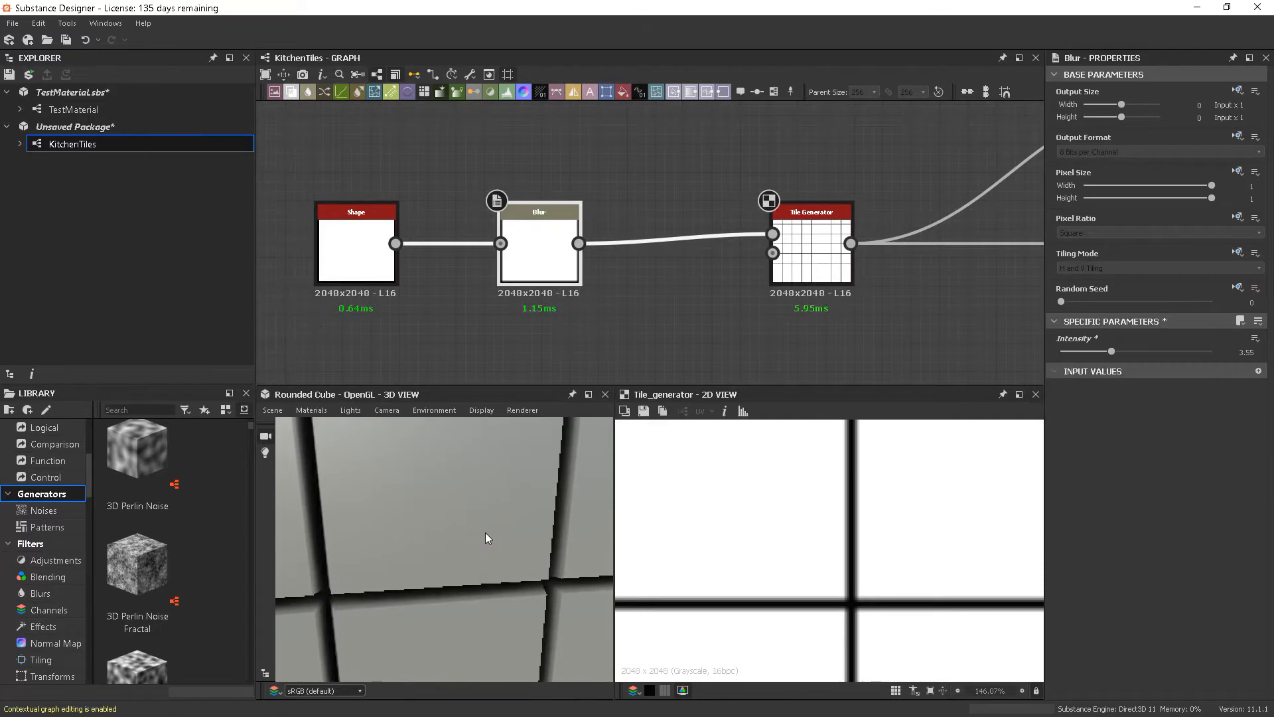
scroll(483, 535, "down", 4)
left_click_drag(477, 536, 518, 537)
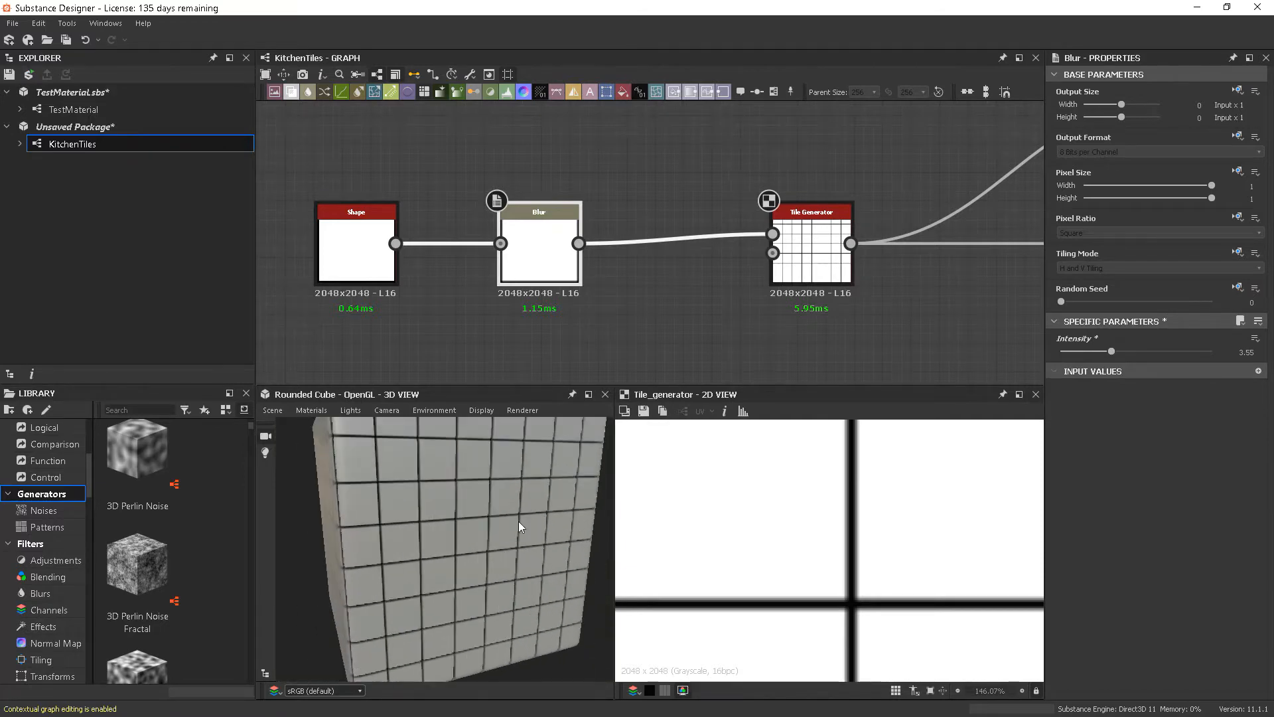
scroll(518, 533, "down", 5)
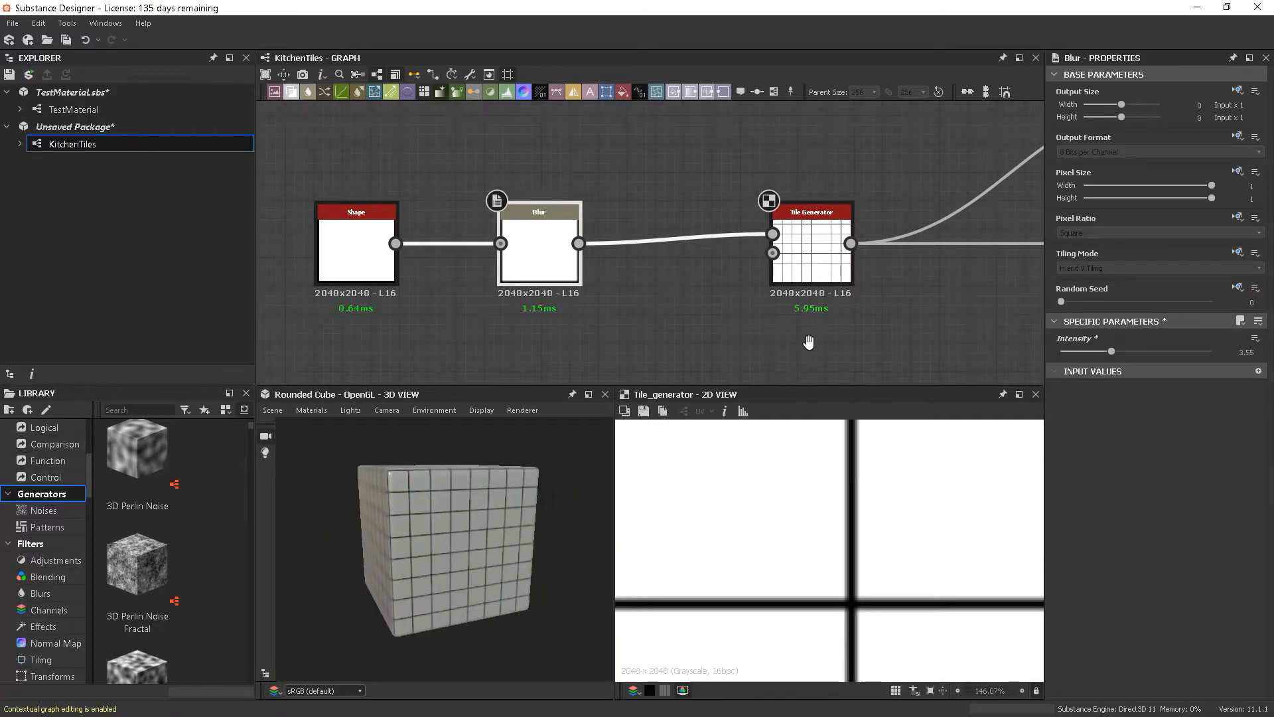
Move the Shape and Blur nodes together farther away from the Tile Generator.
middle_click_drag(809, 343, 857, 342)
left_click_drag(435, 312, 500, 231)
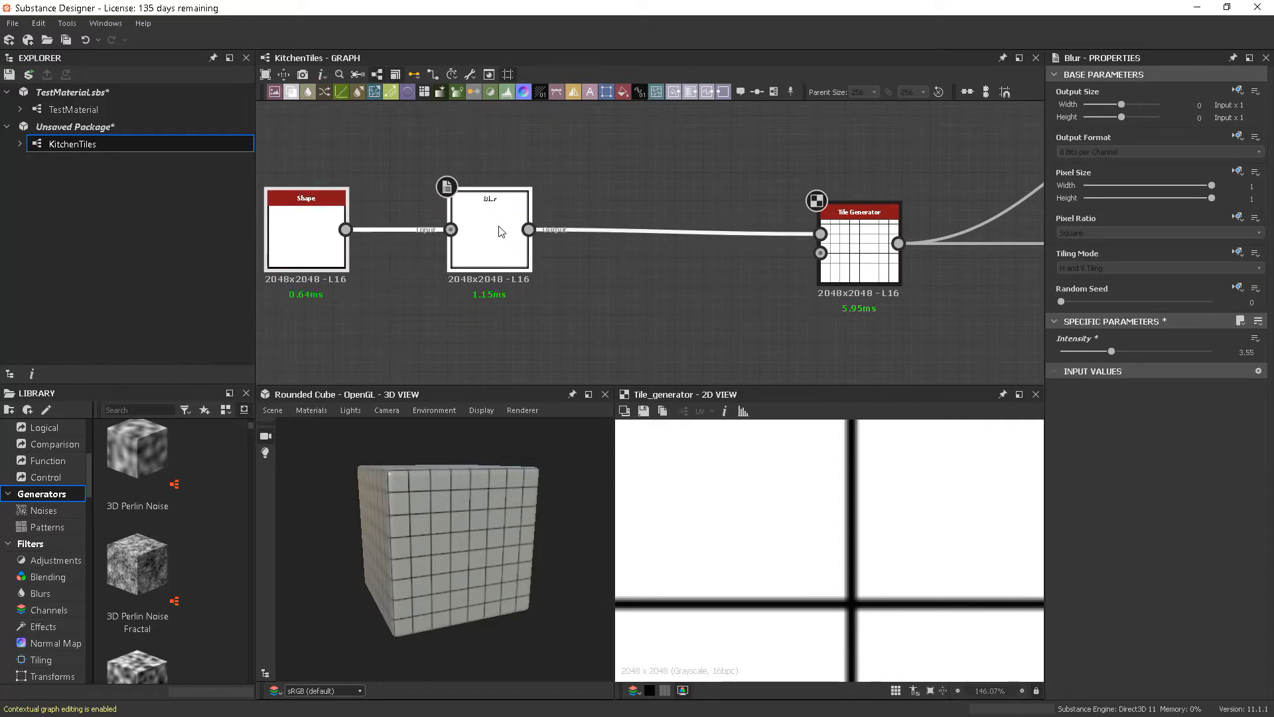
middle_click_drag(695, 300, 734, 307)
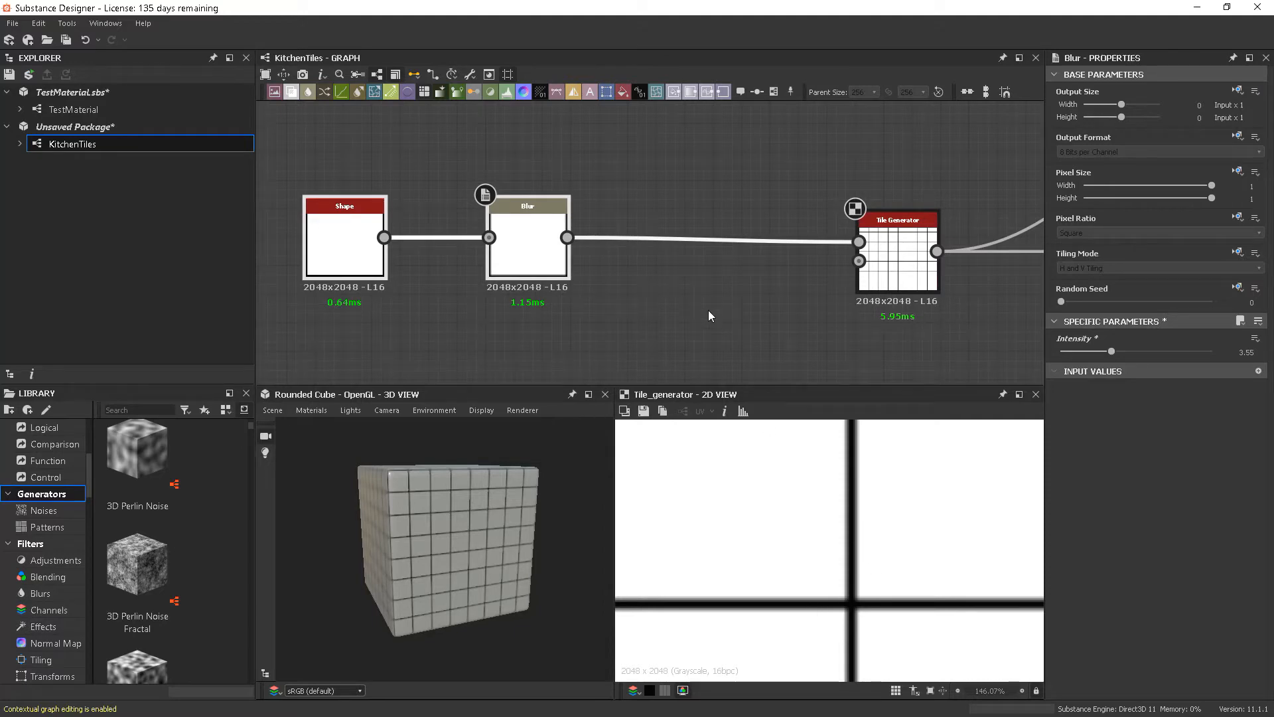
middle_click_drag(708, 310, 715, 332)
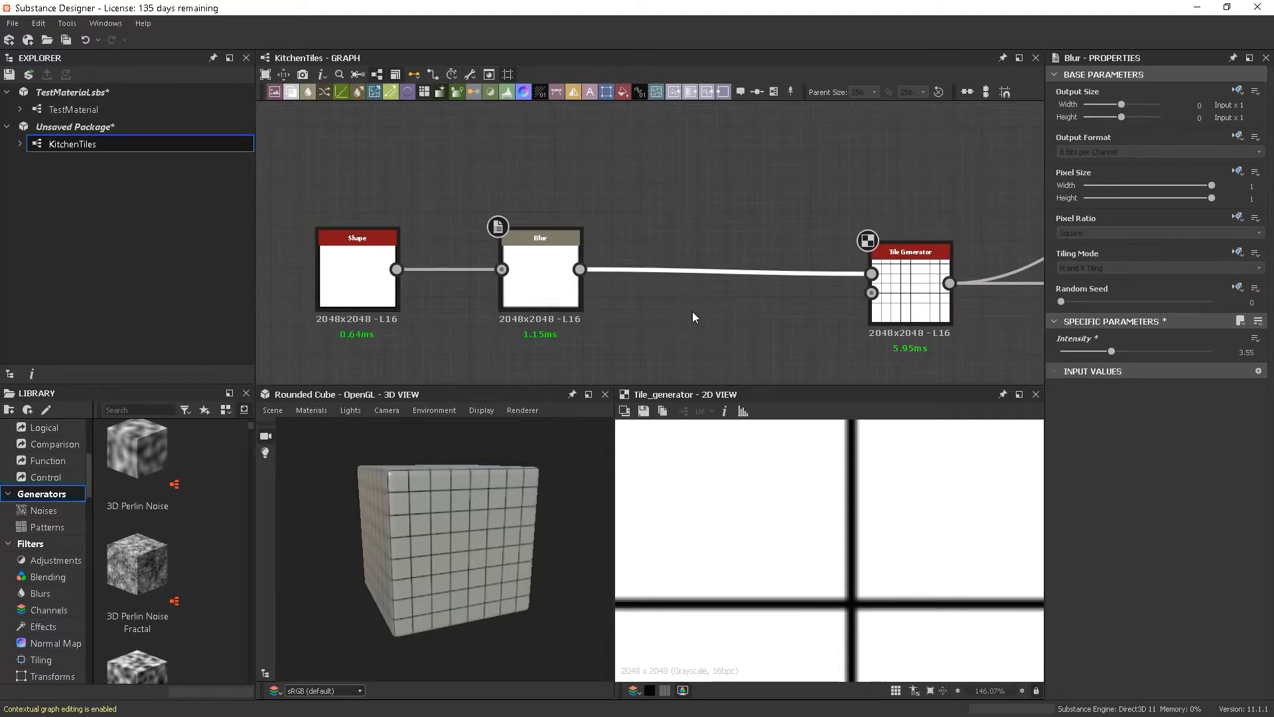
Insert a Levels node between Blur and Tile Generator and view its whole output.
key("space")
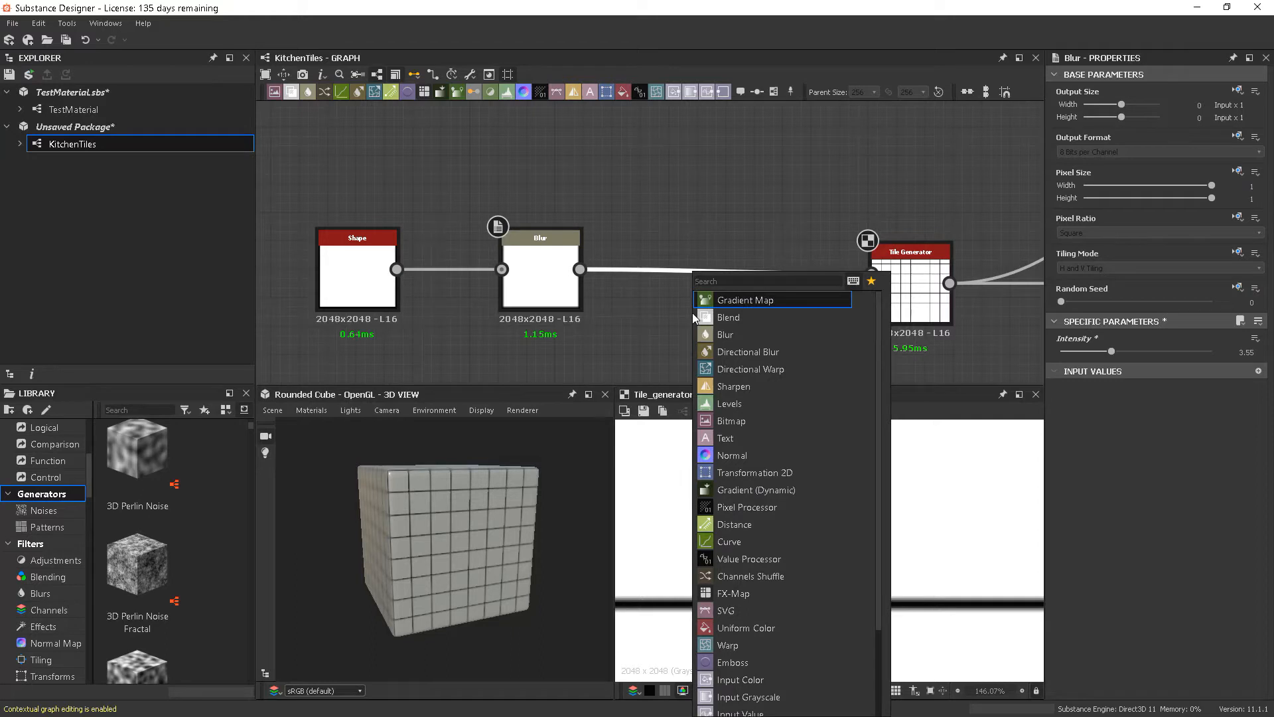
left_click(738, 404)
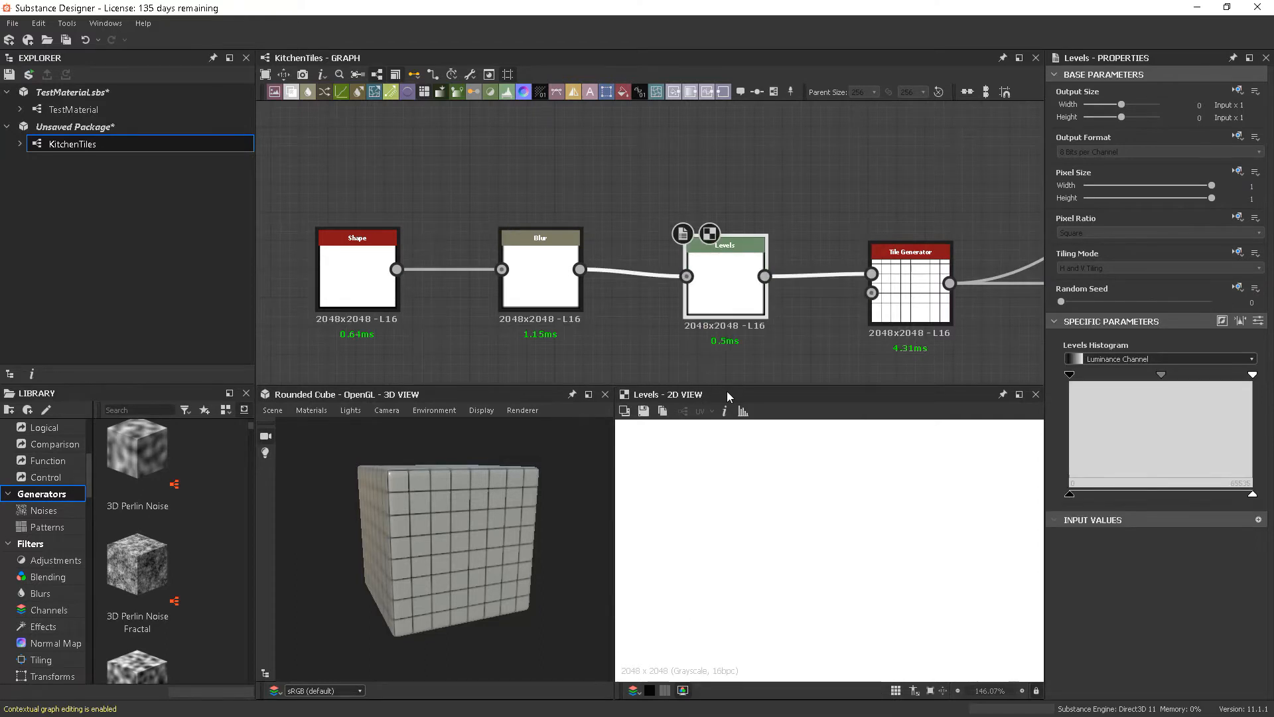
scroll(866, 528, "down", 10)
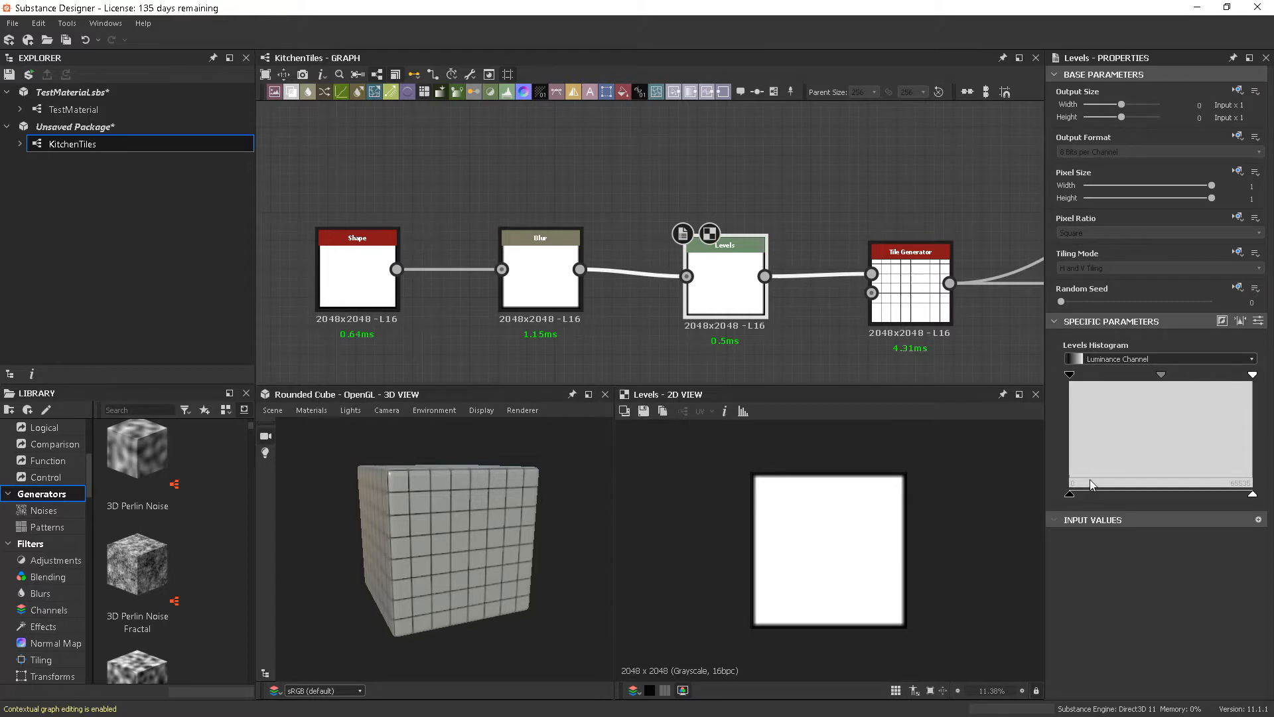
scroll(828, 565, "up", 3)
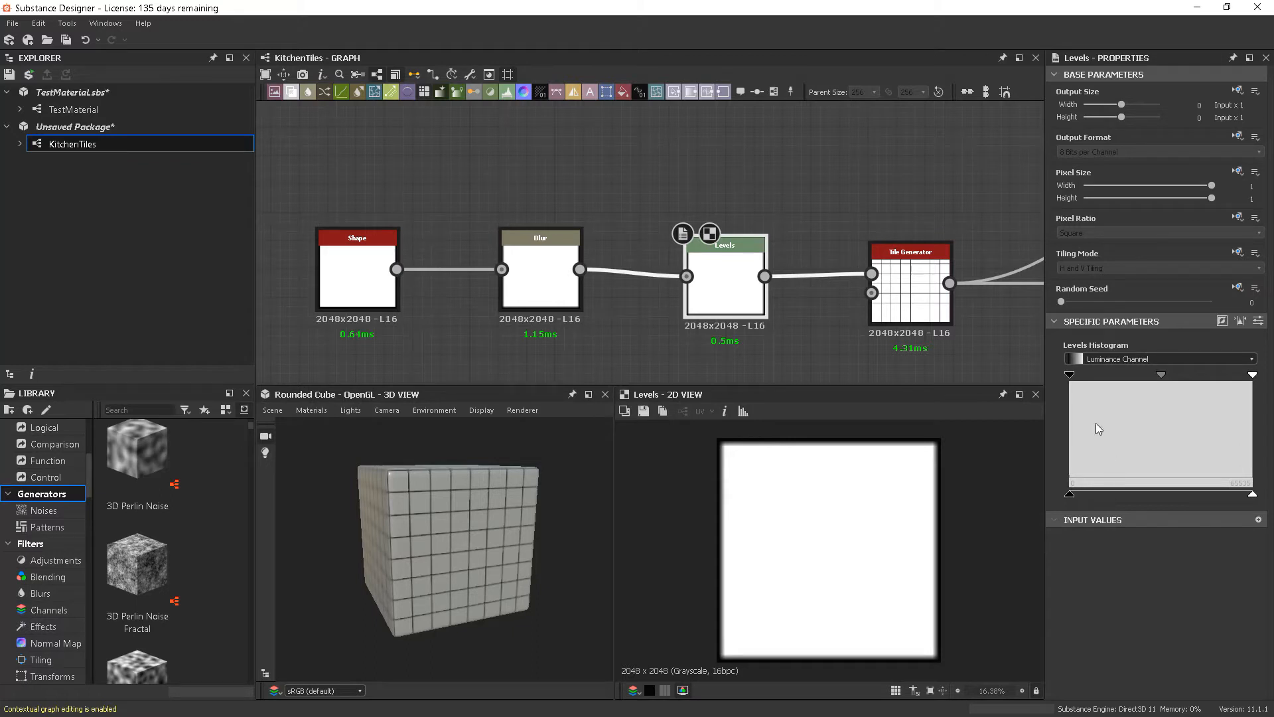
Raise the Levels node's input black point and lower its input white point to sharpen the blurred edge with rounded corners.
left_click_drag(1069, 376, 1132, 376)
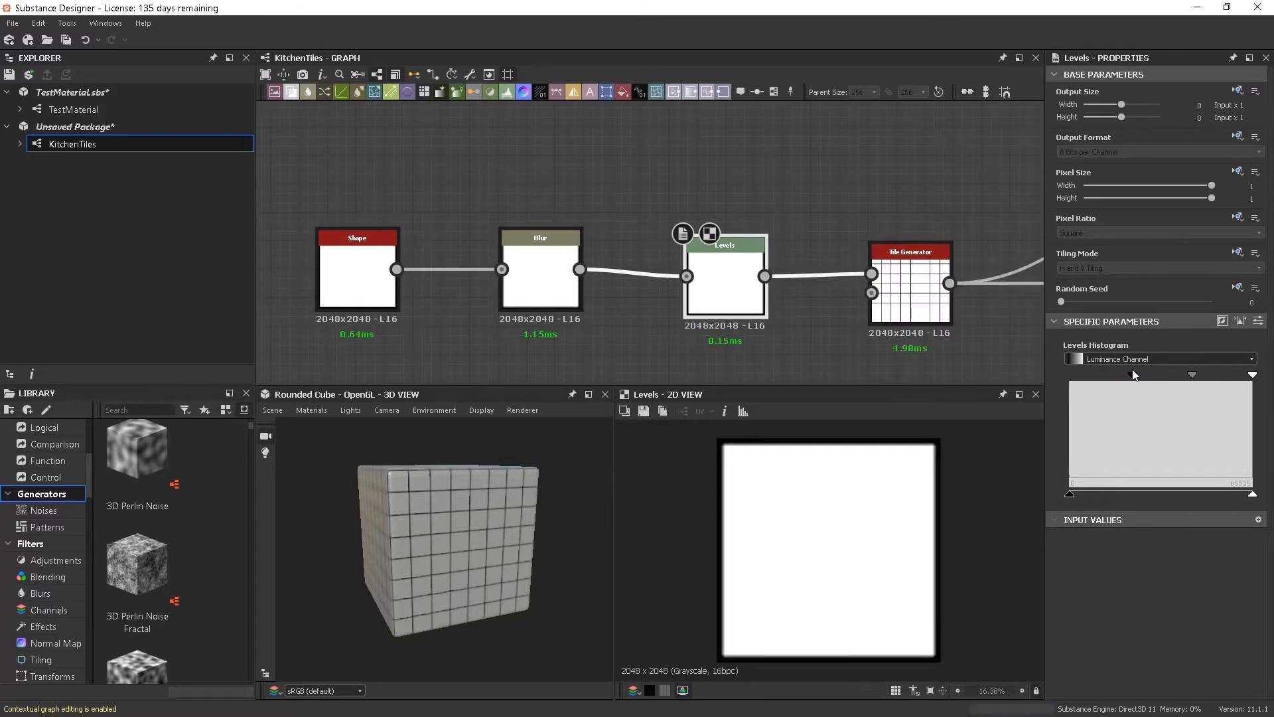
left_click_drag(1252, 376, 1200, 376)
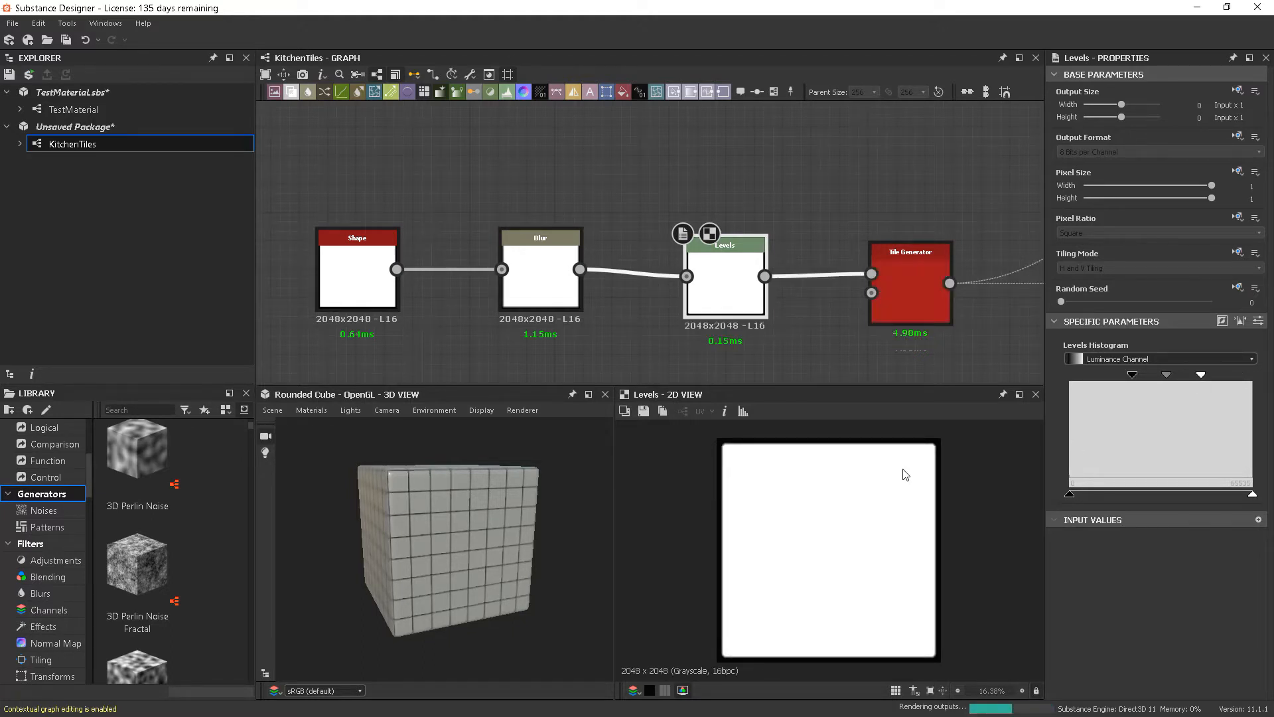
scroll(752, 515, "up", 4)
scroll(752, 515, "up", 2)
middle_click_drag(767, 504, 777, 539)
left_click_drag(1134, 376, 1126, 379)
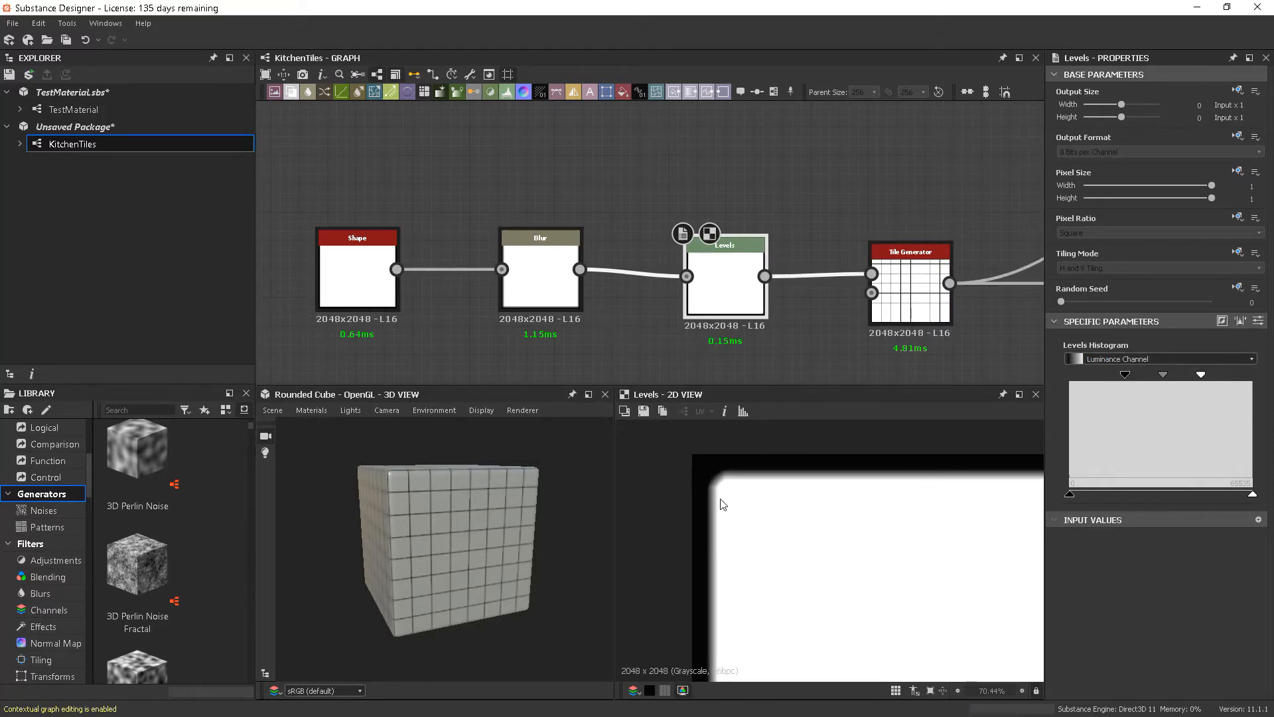
Lower the Blur node's Intensity to about 2.74 and align the Levels node horizontally with Blur.
left_click(541, 339)
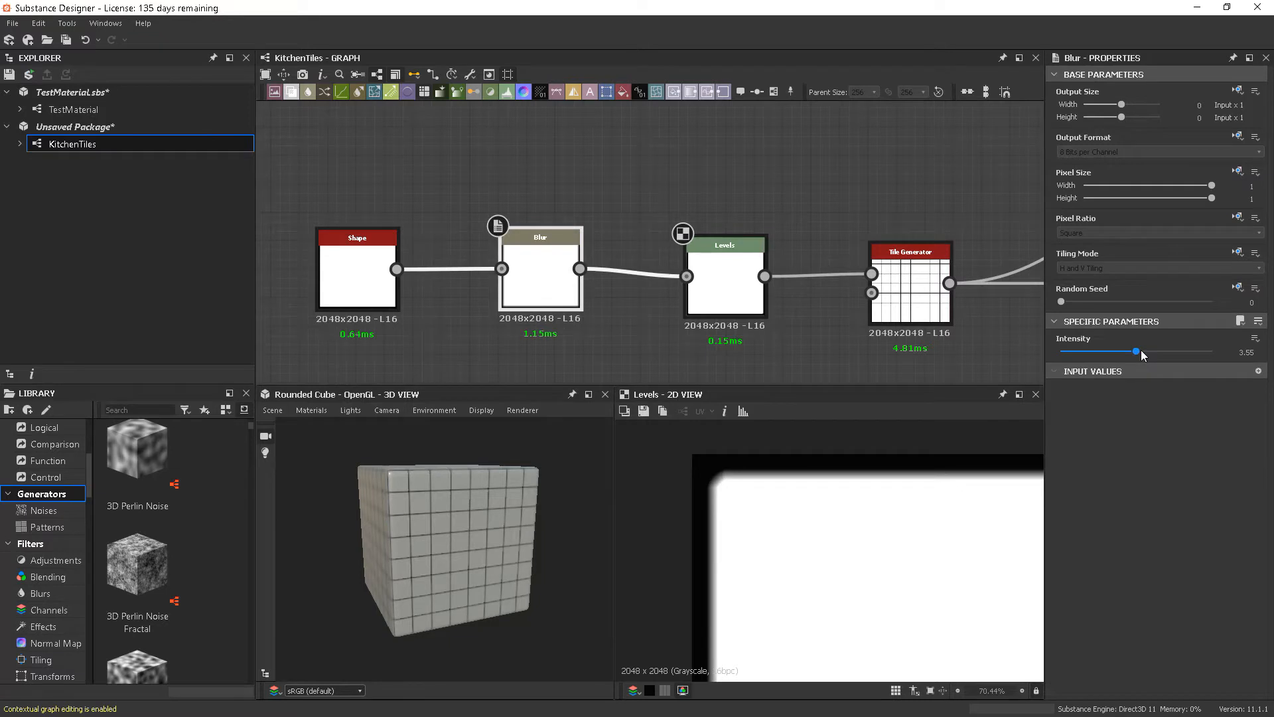
mouse_move(1134, 355)
left_mouse_down()
mouse_move(1151, 356)
mouse_move(1099, 356)
mouse_move(1119, 356)
left_mouse_up()
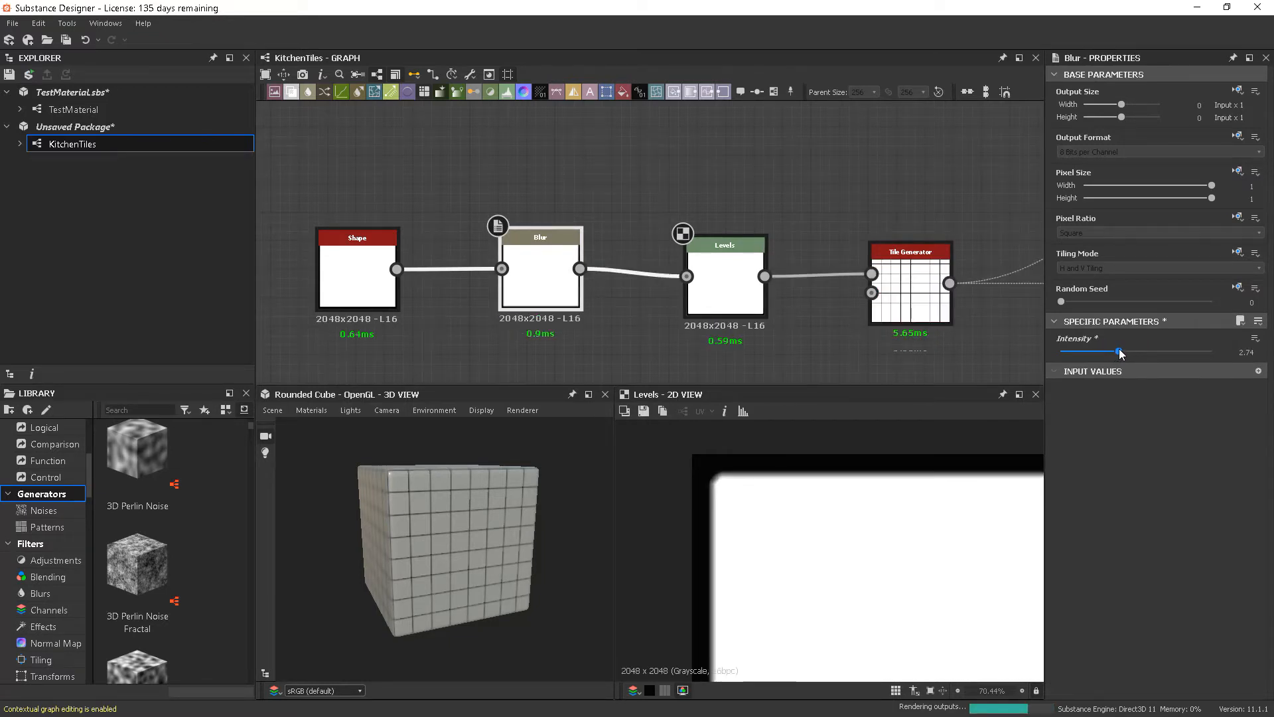
mouse_move(724, 300)
left_mouse_down()
mouse_move(728, 321)
mouse_move(725, 302)
mouse_move(749, 307)
left_mouse_up()
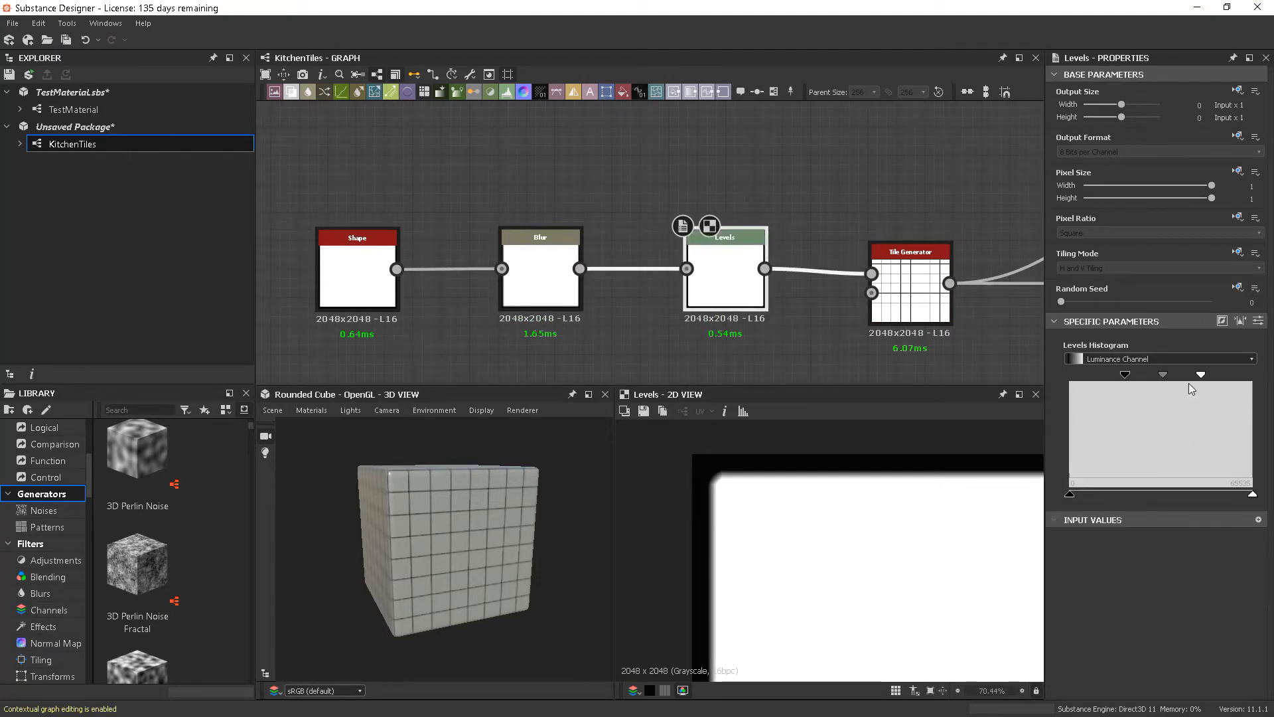
Shift the Levels node's input black and white points toward the dark end and check the tiles on the 3D cube.
left_click_drag(1201, 377, 1099, 375)
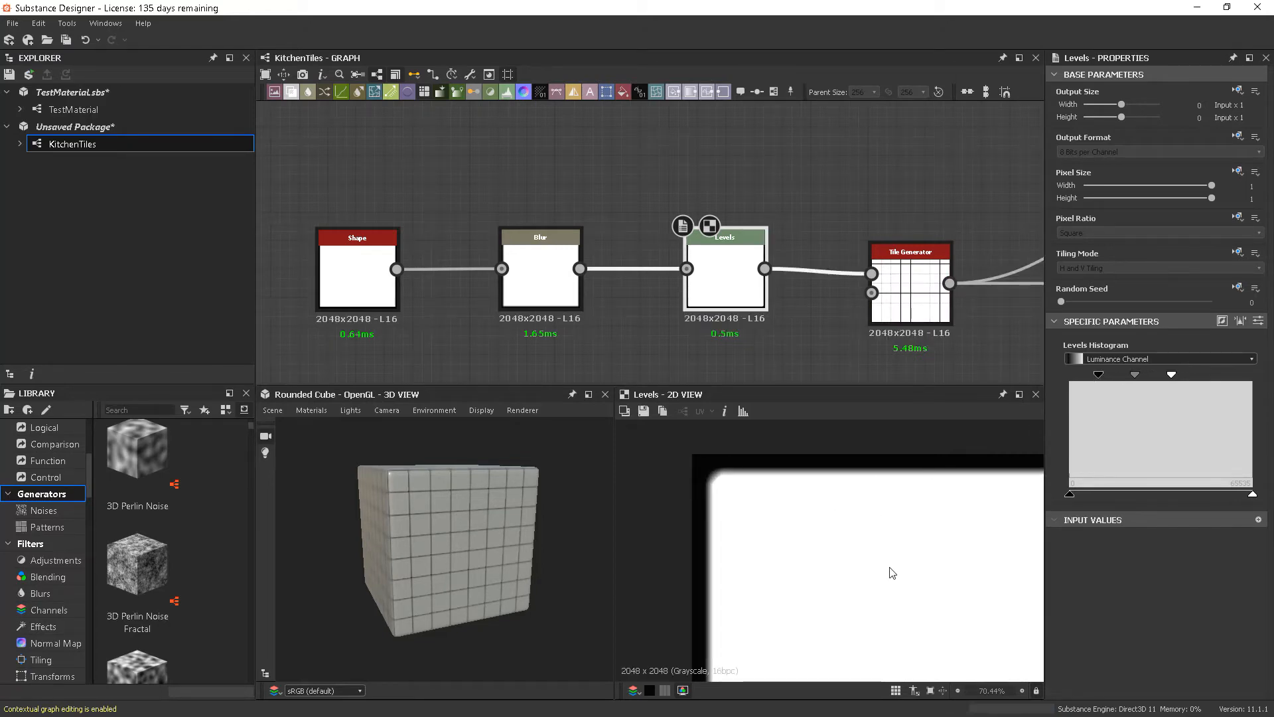
scroll(890, 568, "down", 6)
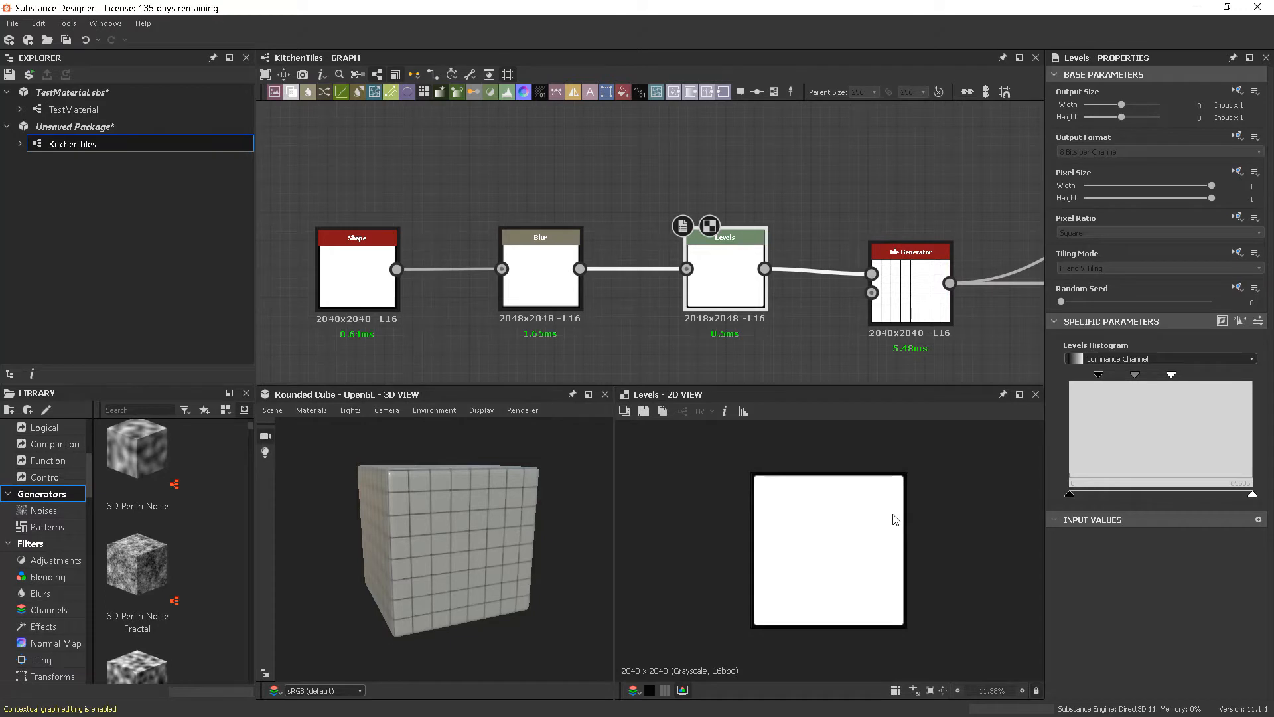
scroll(538, 524, "up", 10)
left_click_drag(473, 526, 502, 595)
scroll(504, 596, "down", 10)
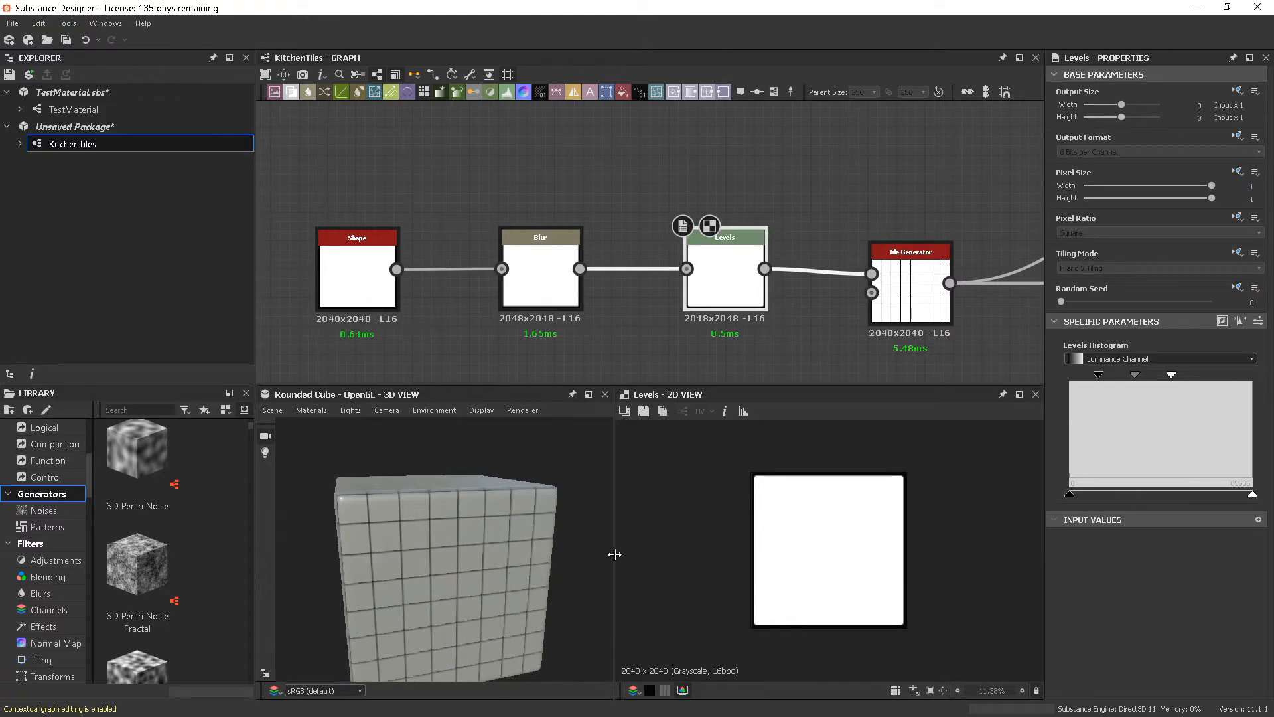
scroll(763, 332, "down", 6)
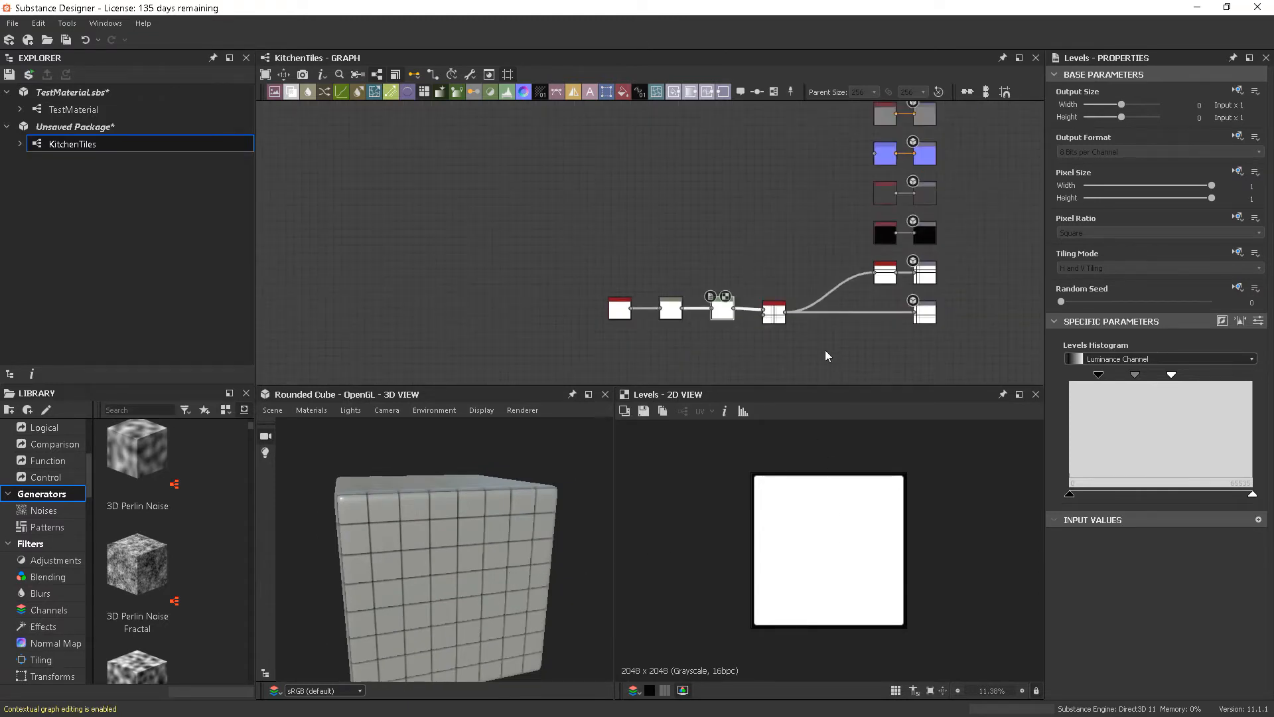
Move the four-node tile chain away from the outputs and separate Shape, Blur and Levels from the Tile Generator.
left_click_drag(712, 266, 617, 271)
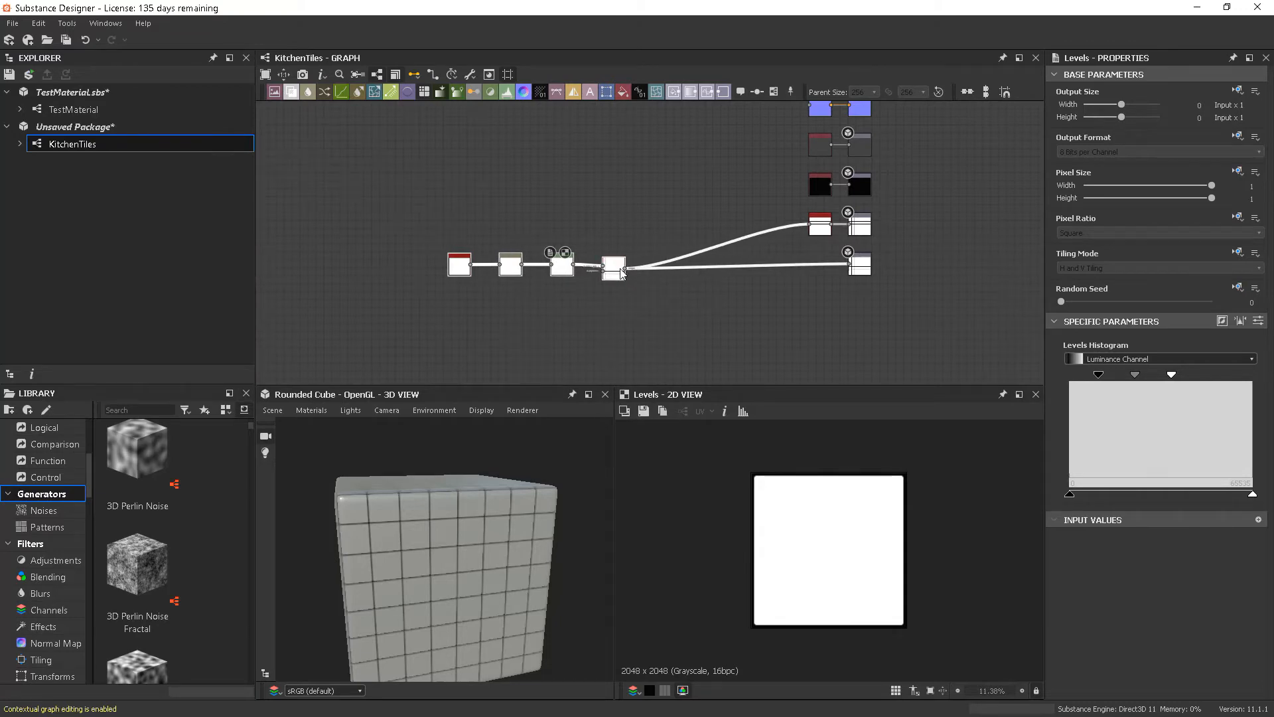
scroll(627, 292, "up", 6)
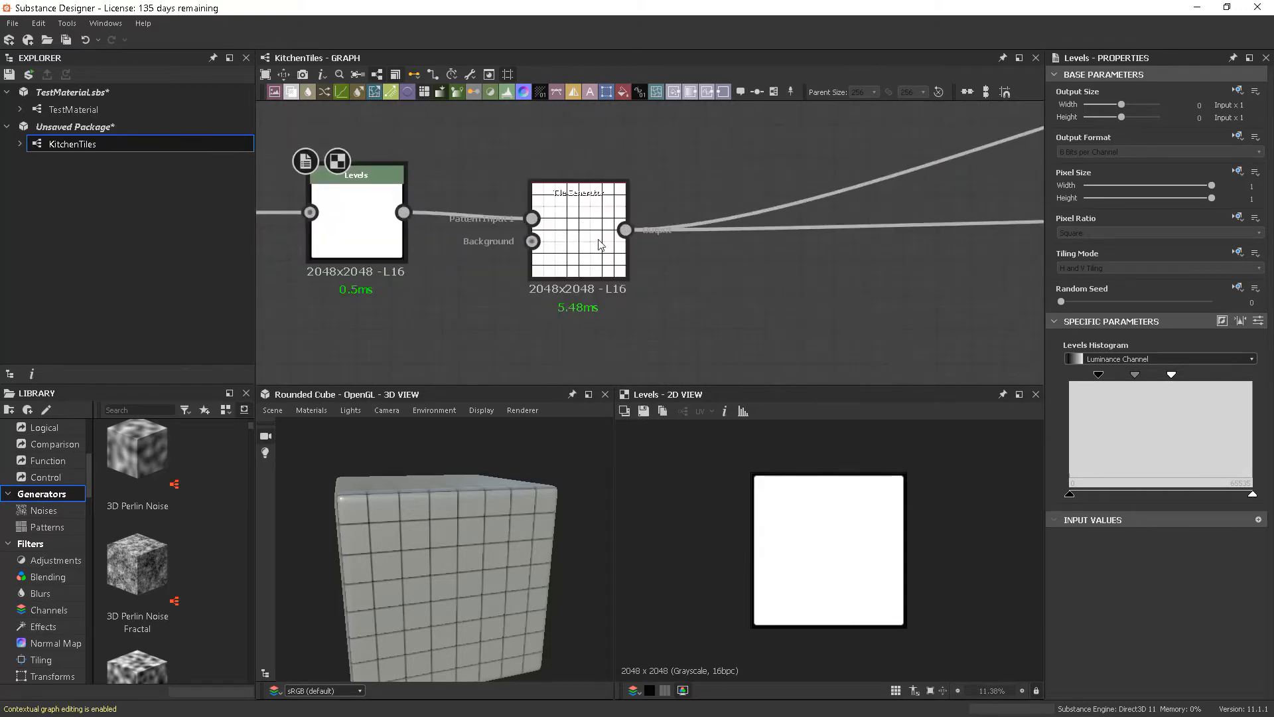
scroll(703, 311, "down", 6)
middle_click_drag(715, 327, 808, 330)
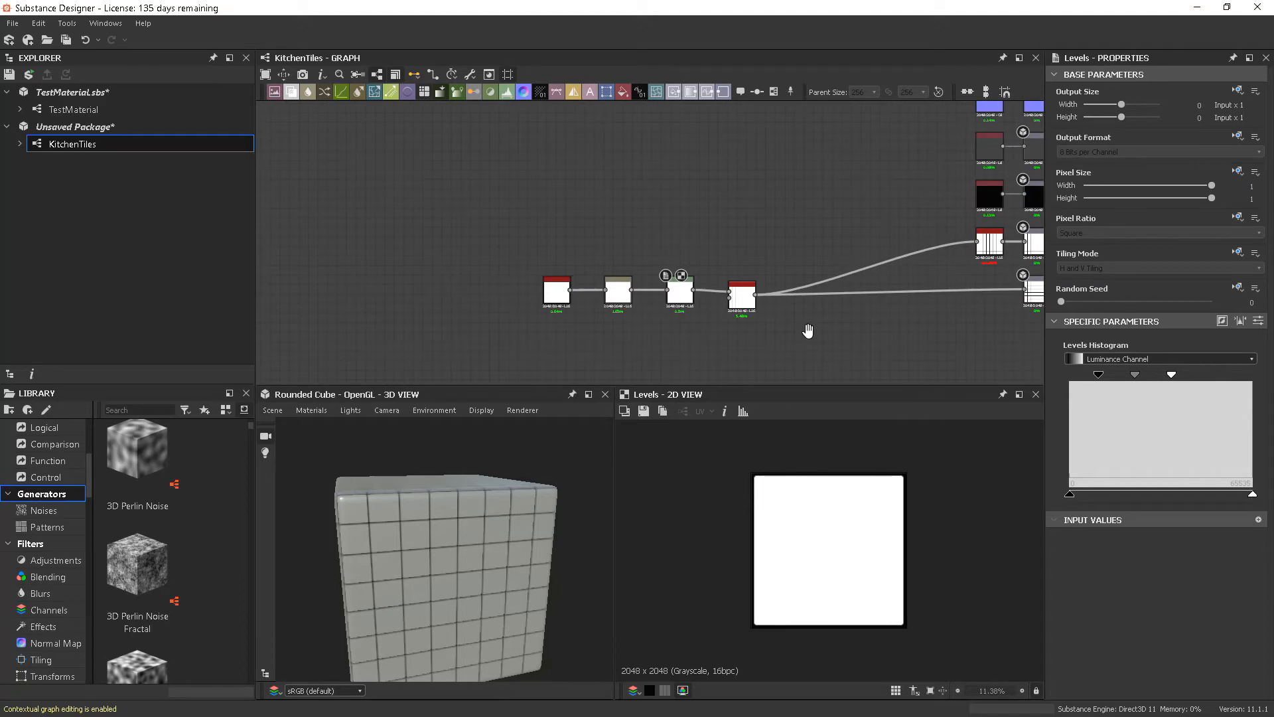
left_click_drag(504, 335, 677, 298)
left_click_drag(697, 256, 602, 291)
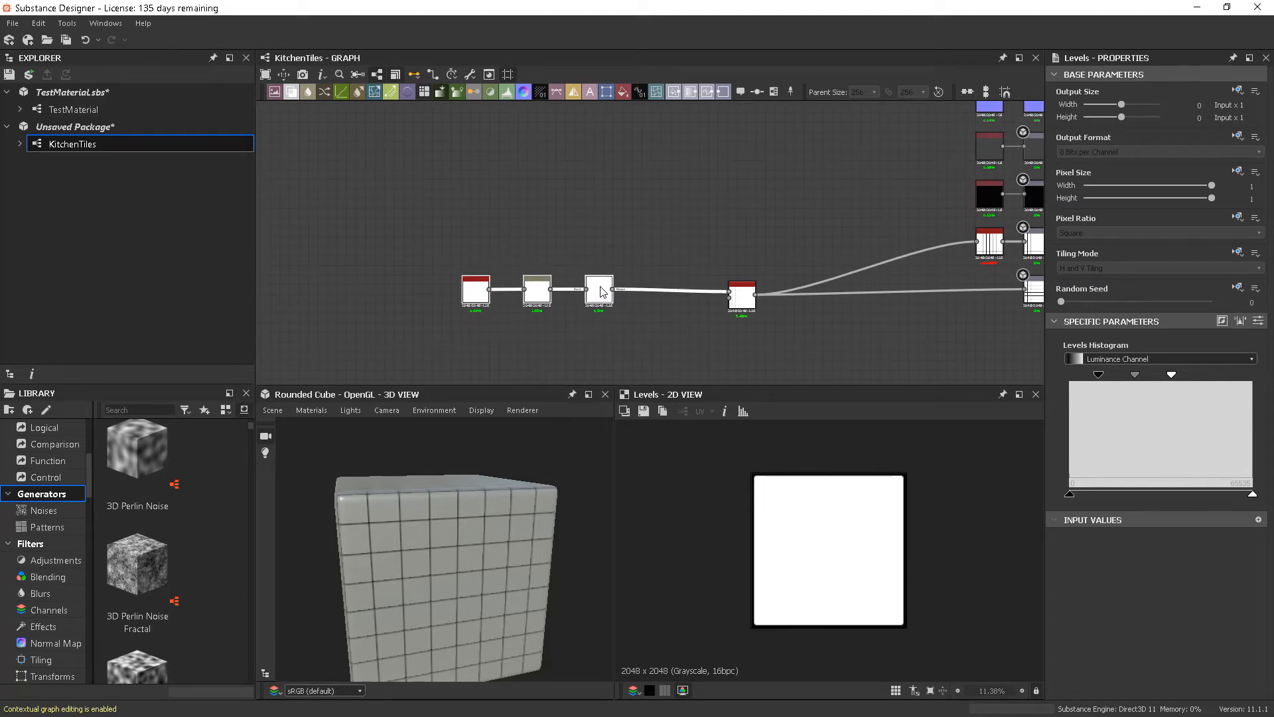
middle_click_drag(774, 243, 742, 256)
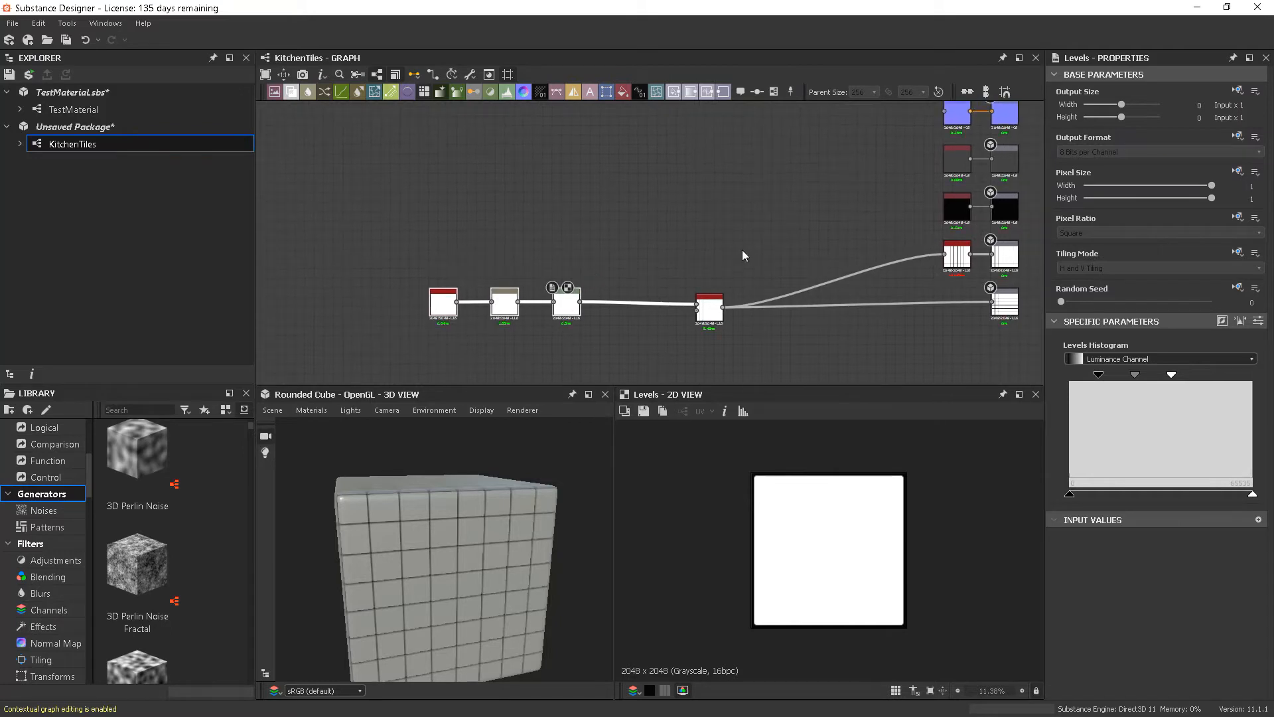
Enclose Shape, Blur and Levels in a red frame titled "Single Tile" and shift it farther from the Tile Generator.
left_click(771, 90)
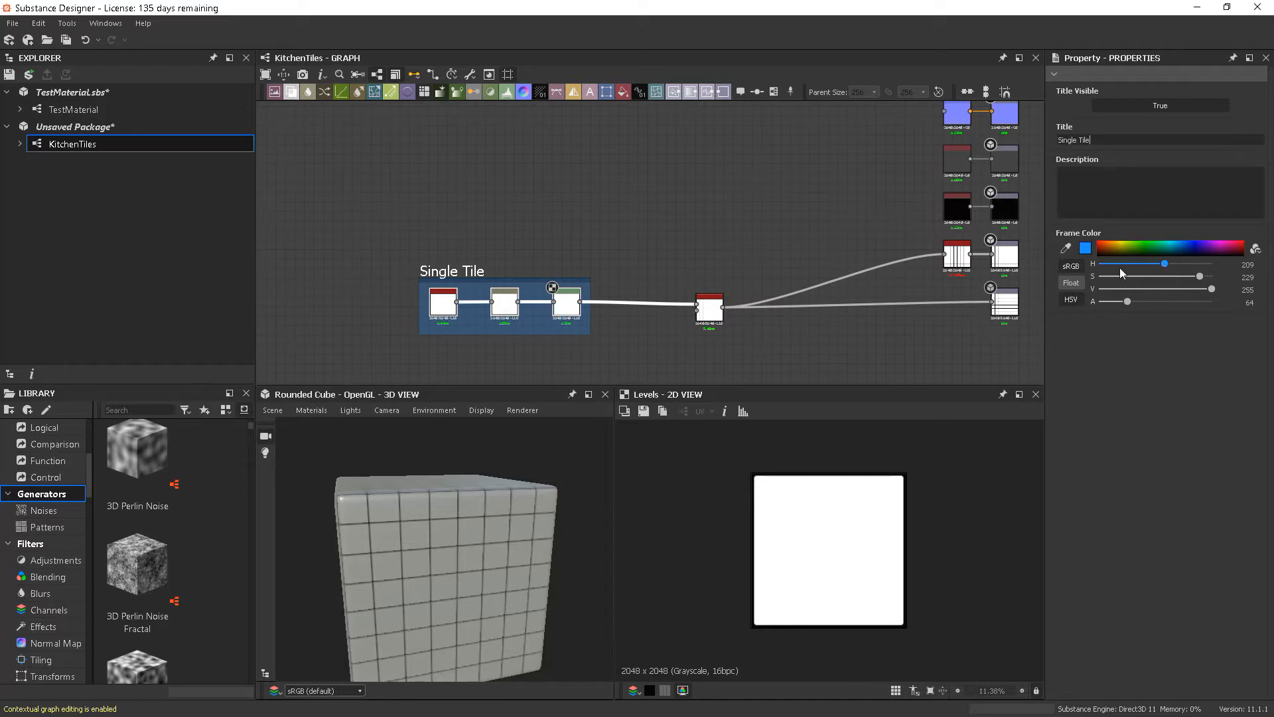
left_click_drag(1128, 246, 1099, 234)
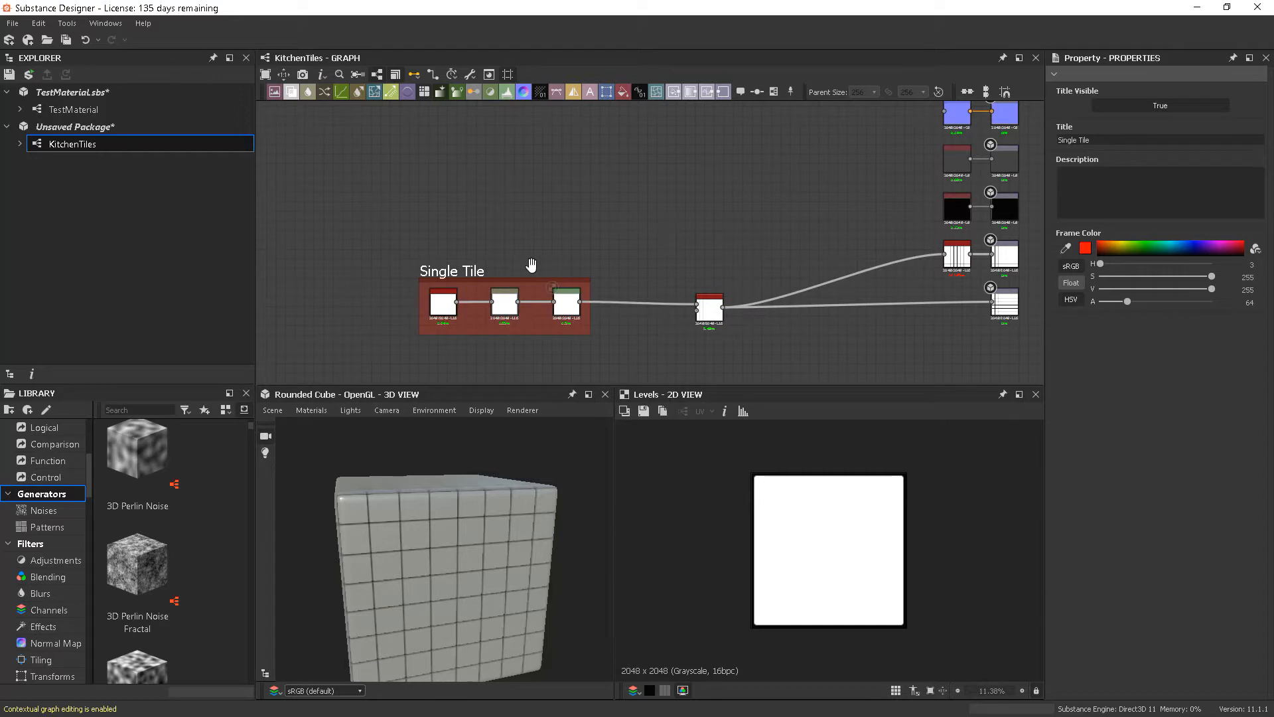
left_click_drag(529, 274, 477, 274)
middle_click_drag(693, 248, 658, 228)
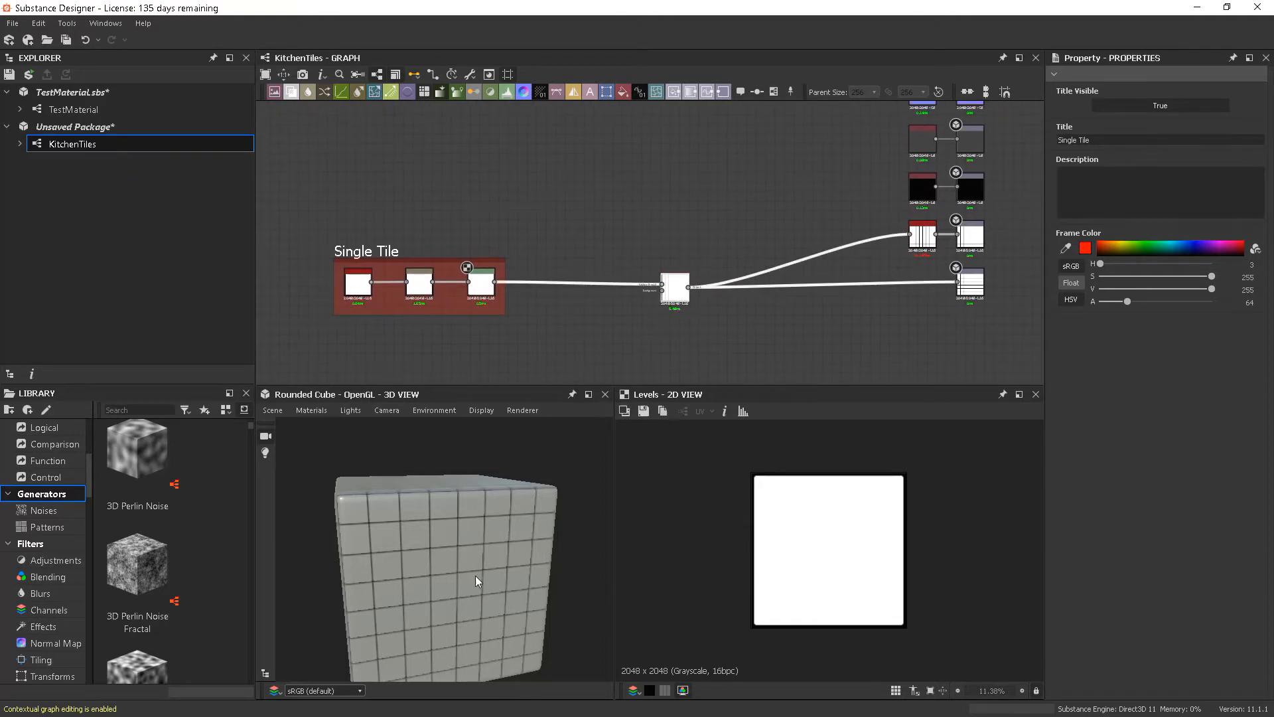
Inspect the tile edges on the 3D cube and view the Tile Generator's output in 2D.
scroll(476, 584, "up", 6)
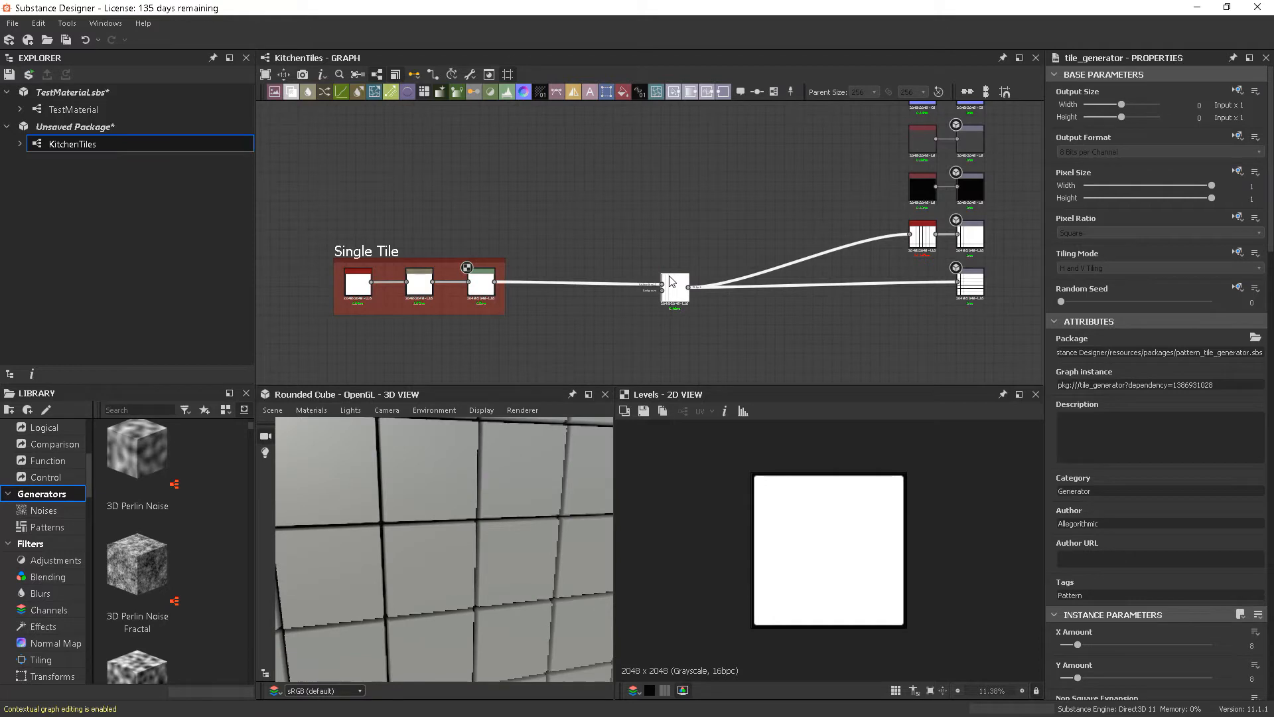
scroll(484, 484, "down", 3)
mouse_move(519, 544)
left_mouse_down()
mouse_move(459, 564)
mouse_move(523, 573)
mouse_move(524, 545)
left_mouse_up()
double_click(678, 303)
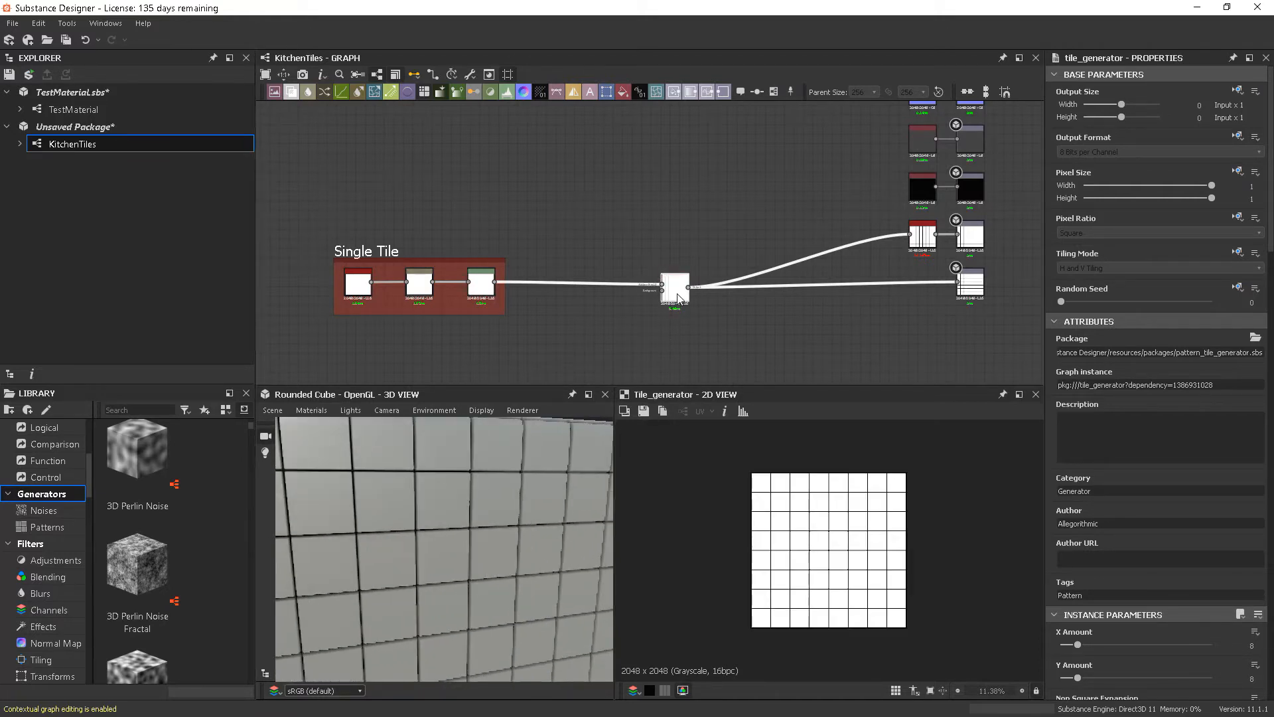
scroll(841, 577, "up", 3)
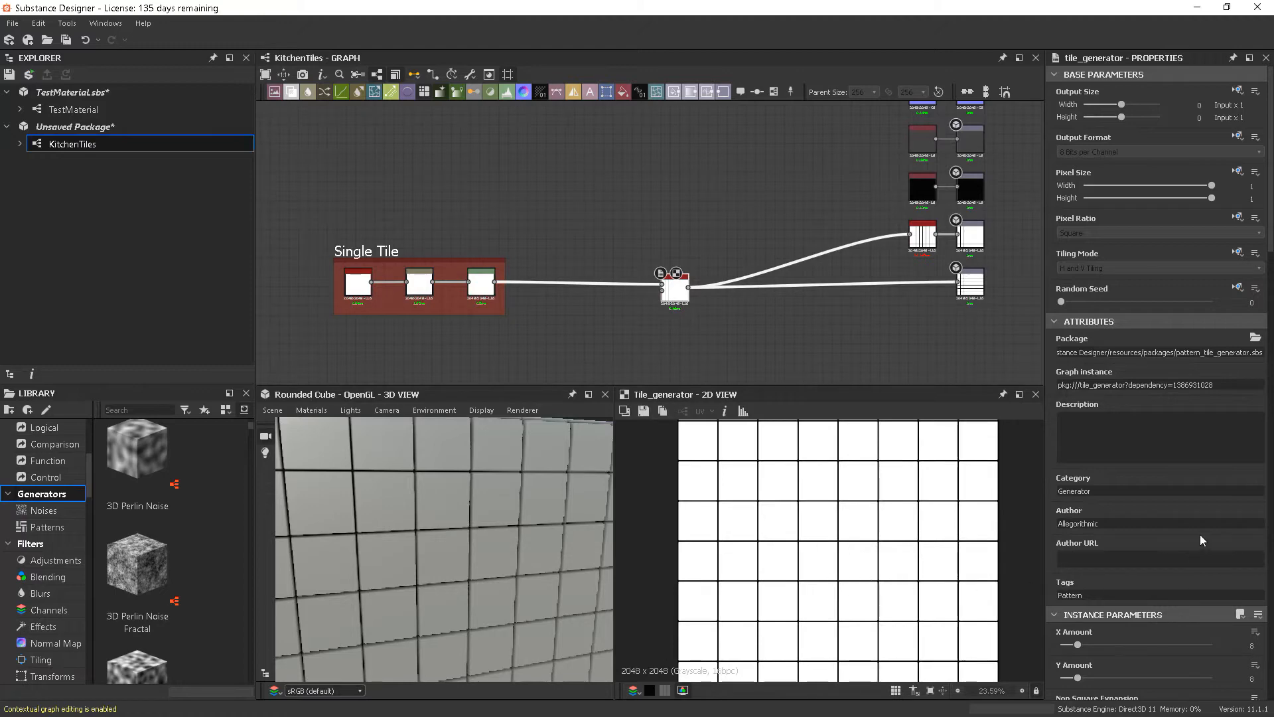
Try the Tile Generator's Rotation Random and Symmetry Random parameters and return both to 0.
scroll(1200, 540, "down", 7)
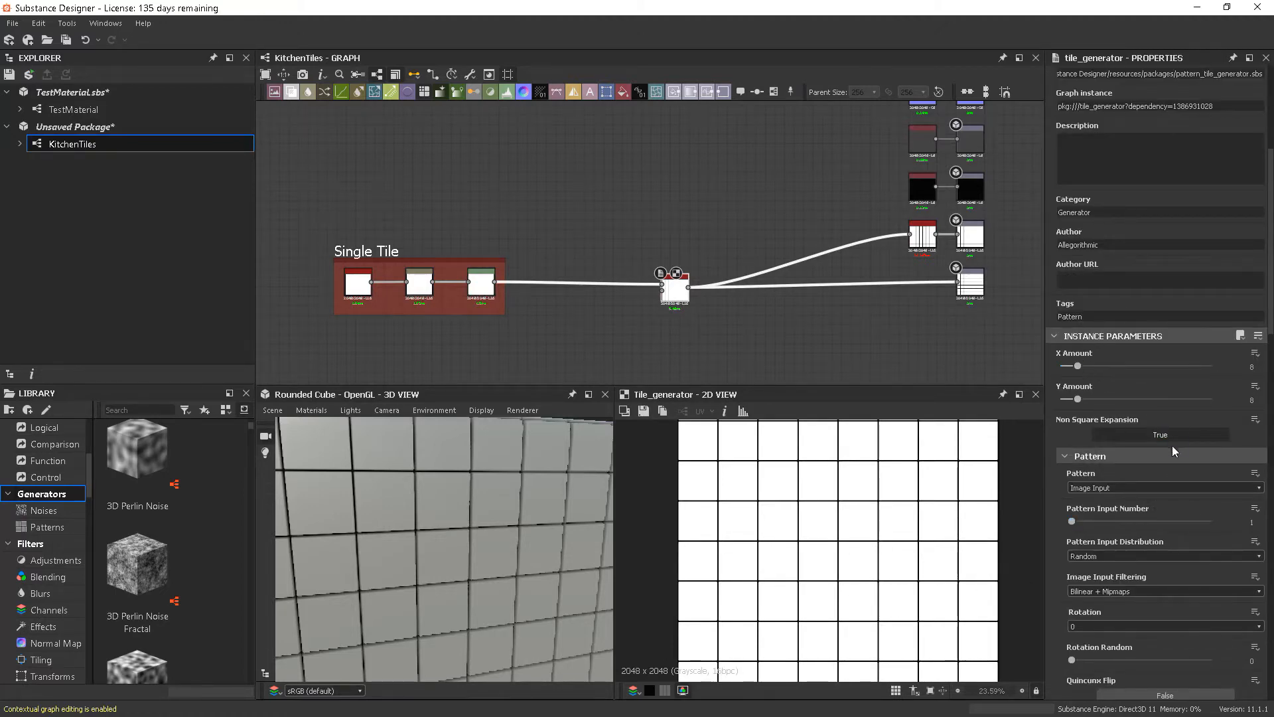
scroll(1172, 446, "down", 2)
scroll(1178, 436, "down", 2)
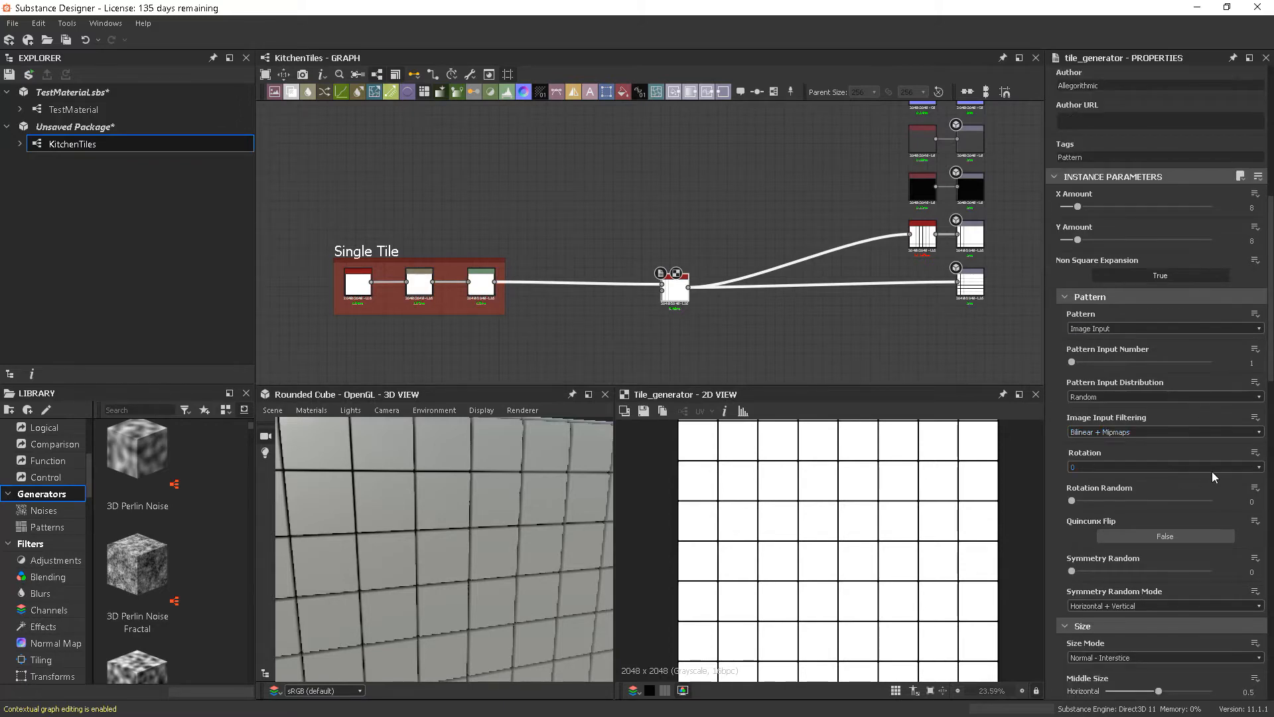
left_click(1084, 498)
left_click_drag(1084, 498, 1115, 500)
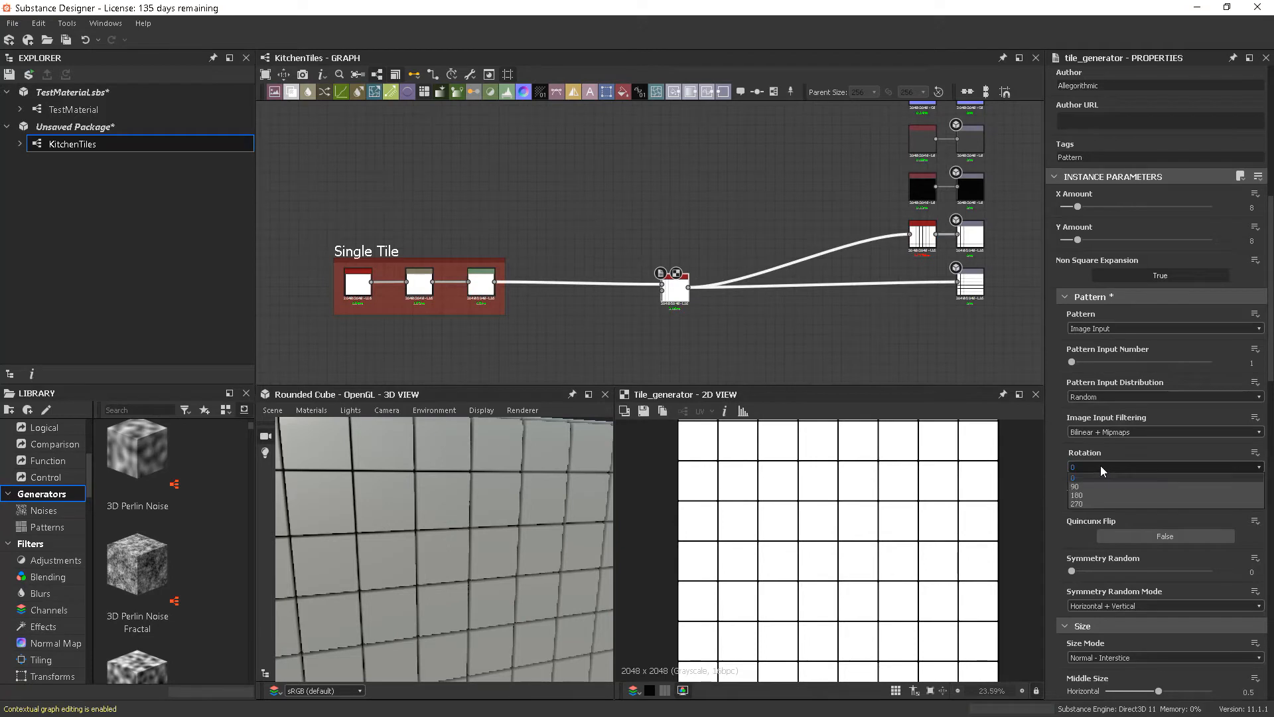
left_click_drag(1115, 506, 1066, 499)
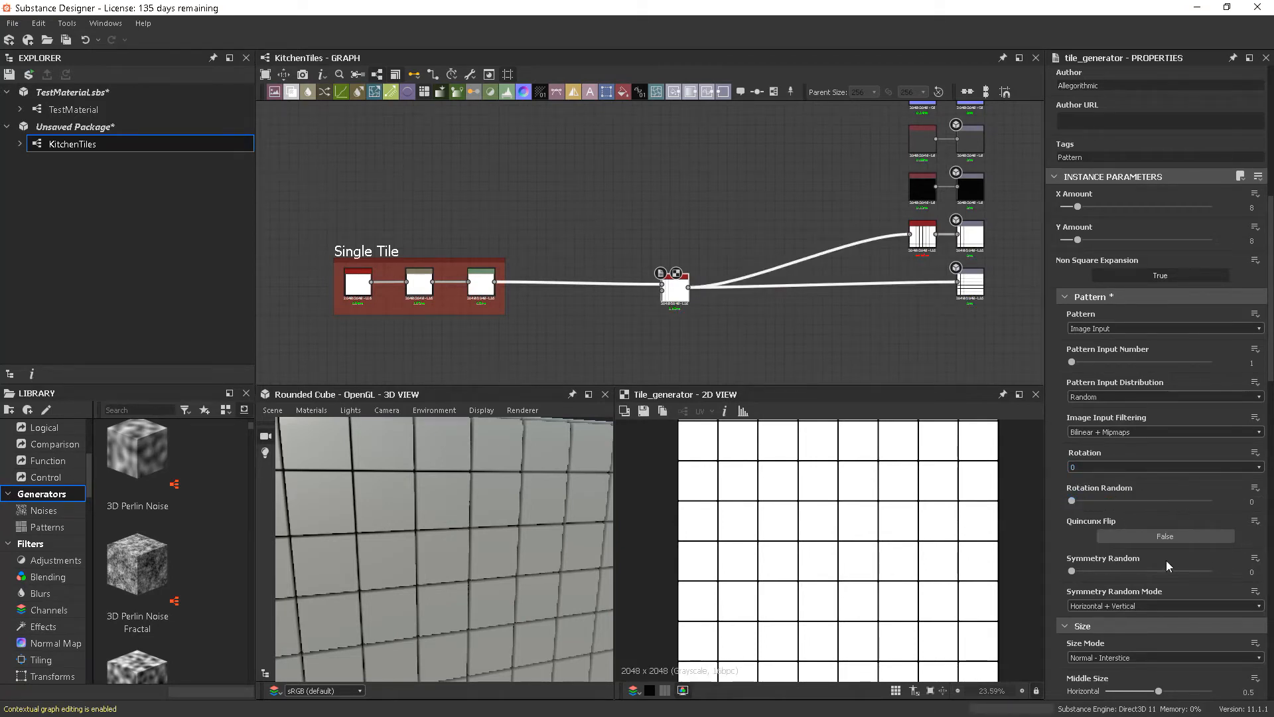
scroll(1187, 559, "down", 3)
left_click_drag(1073, 452, 1040, 448)
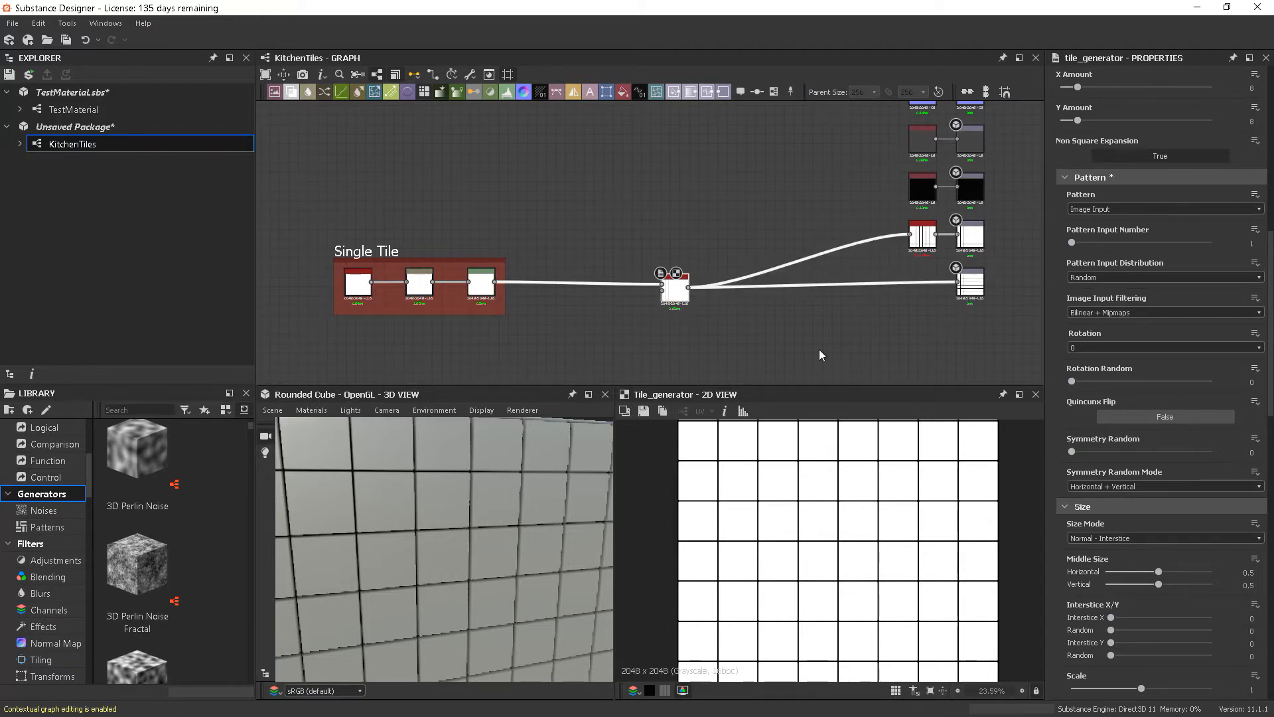
Look through the Tile Generator's Size and Position parameters.
scroll(1194, 508, "down", 4)
scroll(1191, 503, "down", 3)
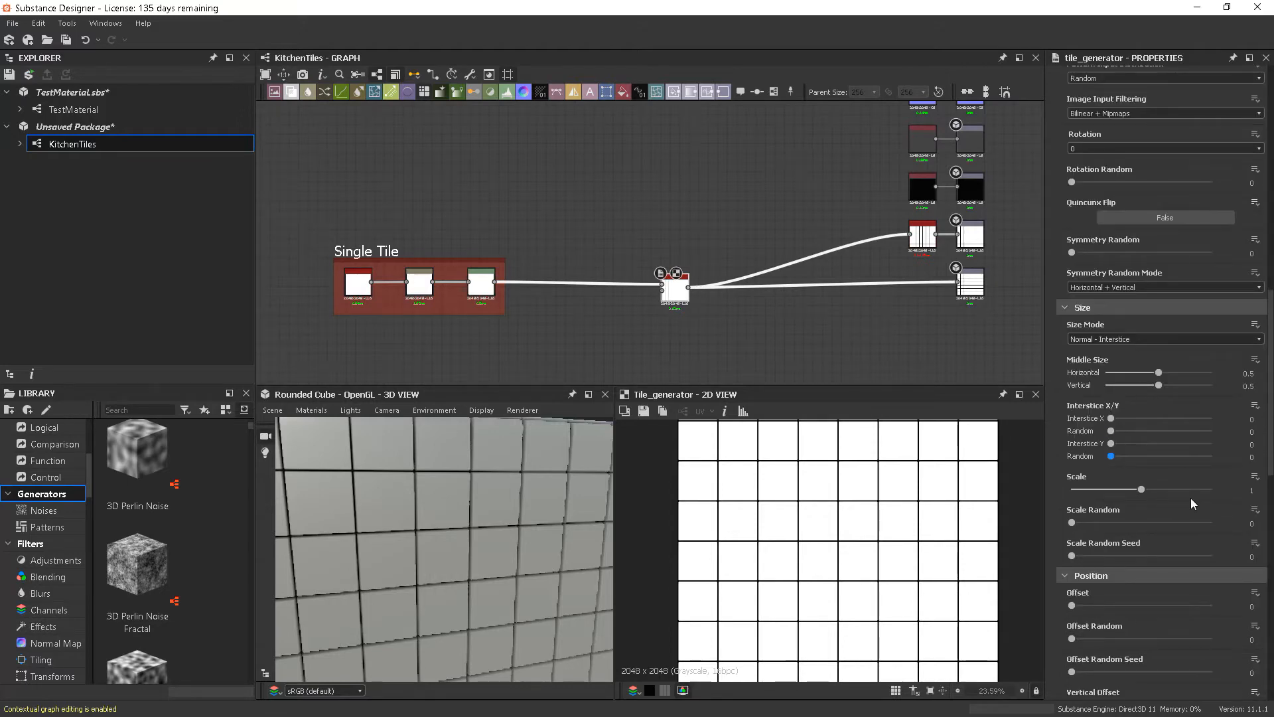
scroll(1192, 499, "down", 3)
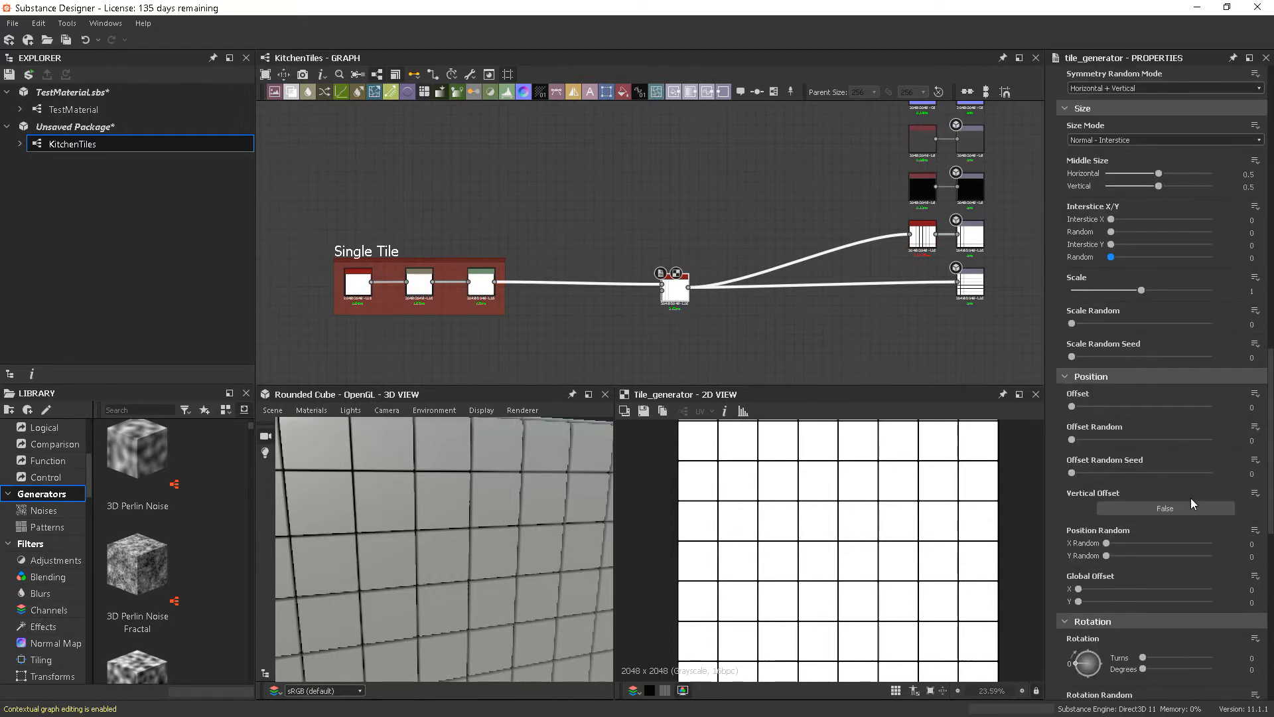
scroll(1190, 498, "up", 6)
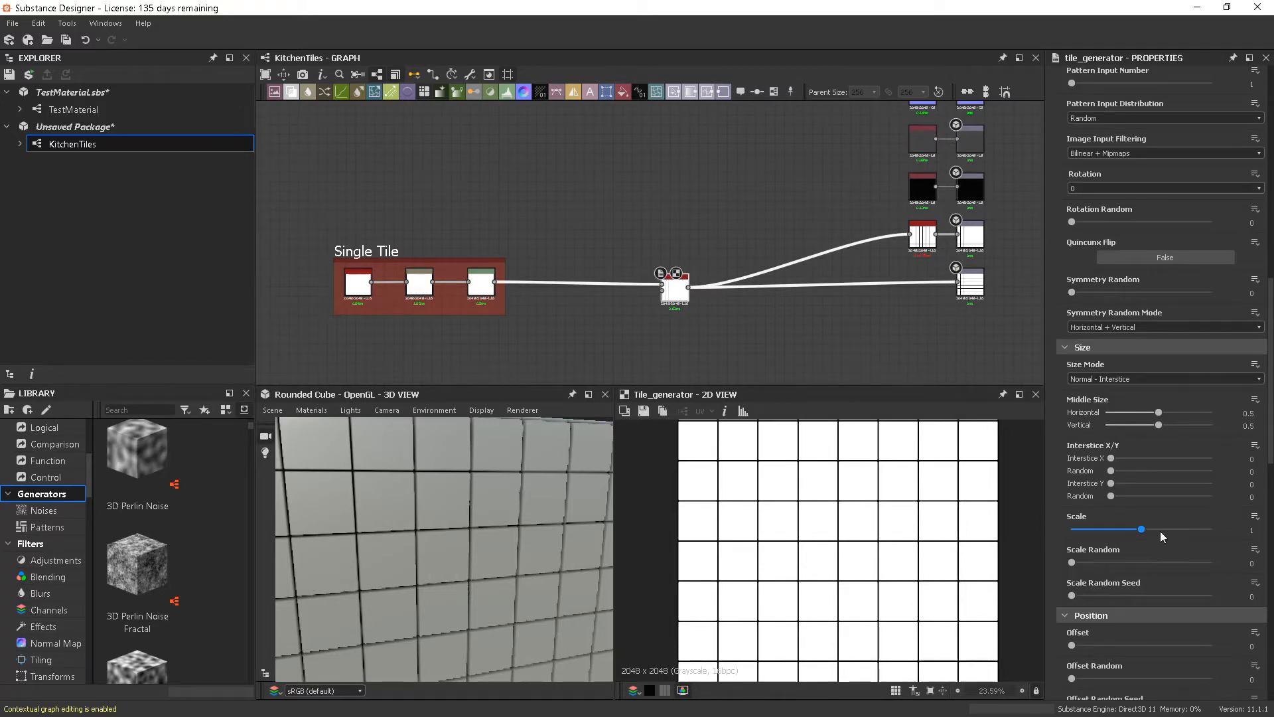
scroll(1172, 520, "up", 1)
scroll(1182, 516, "up", 2)
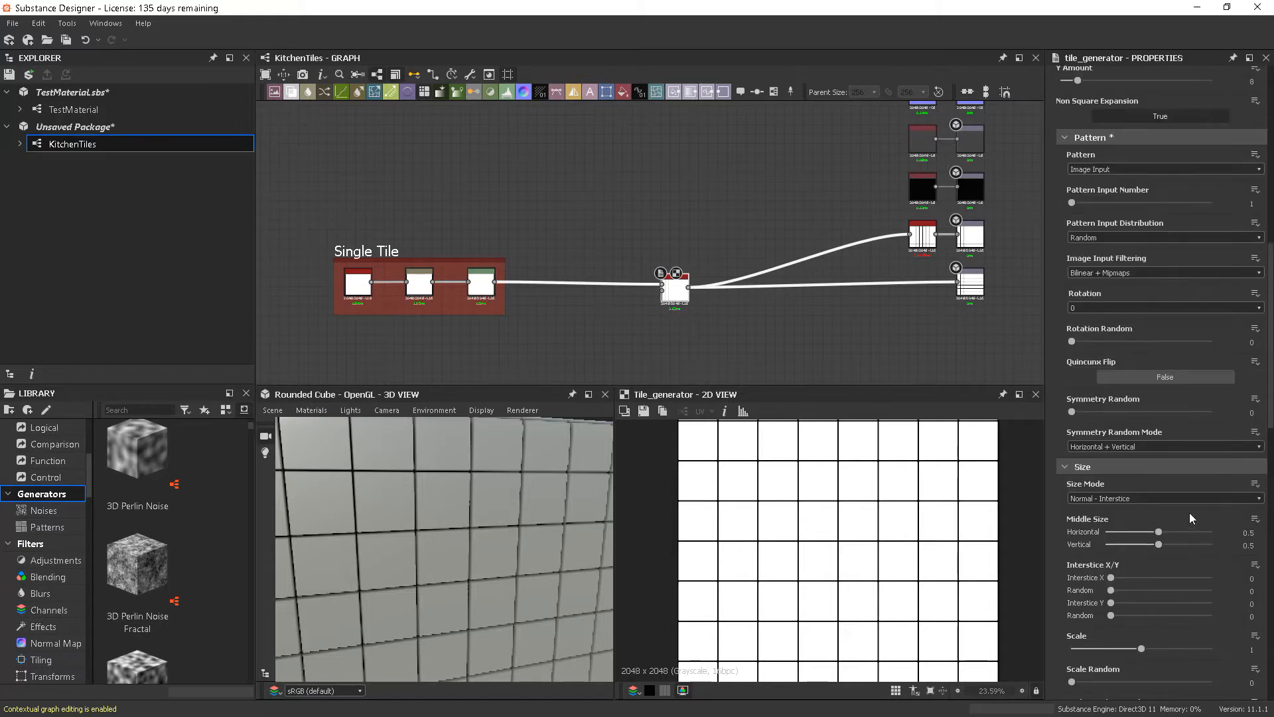
scroll(1178, 507, "up", 3)
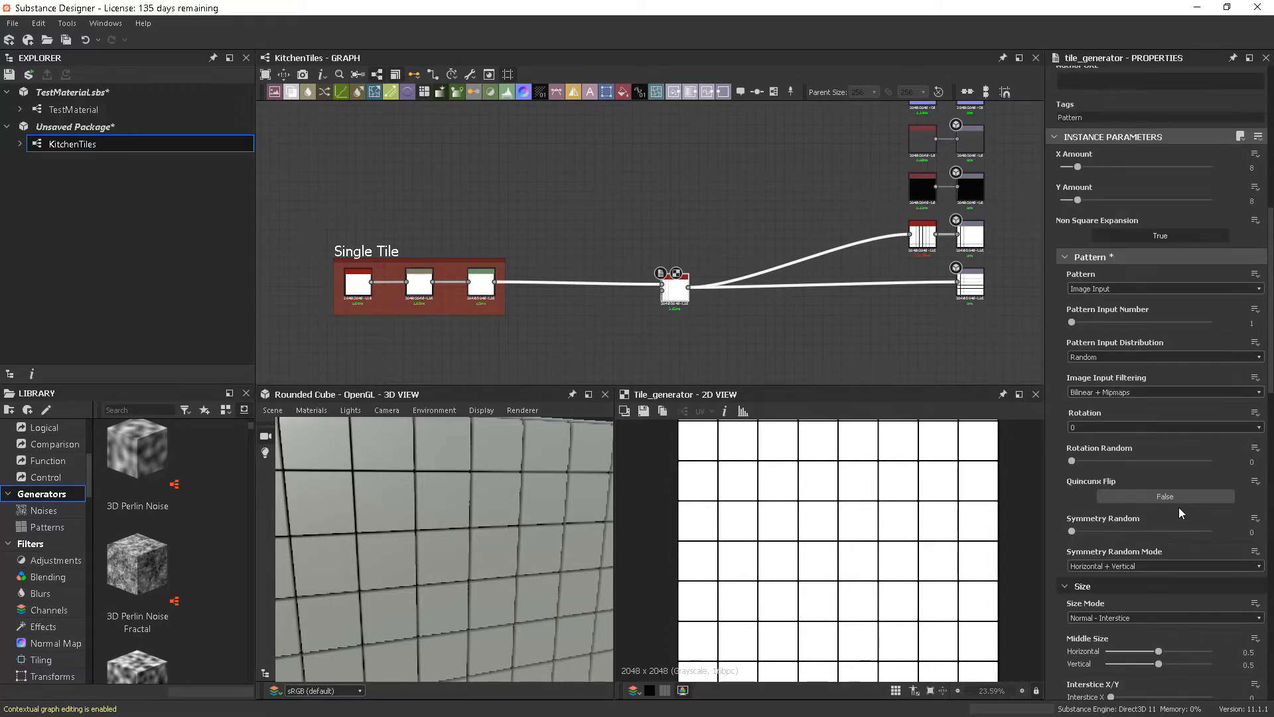
Try different pattern Rotation angles on the Tile Generator, including 180, and set the rotation back to 0.
left_click(1092, 428)
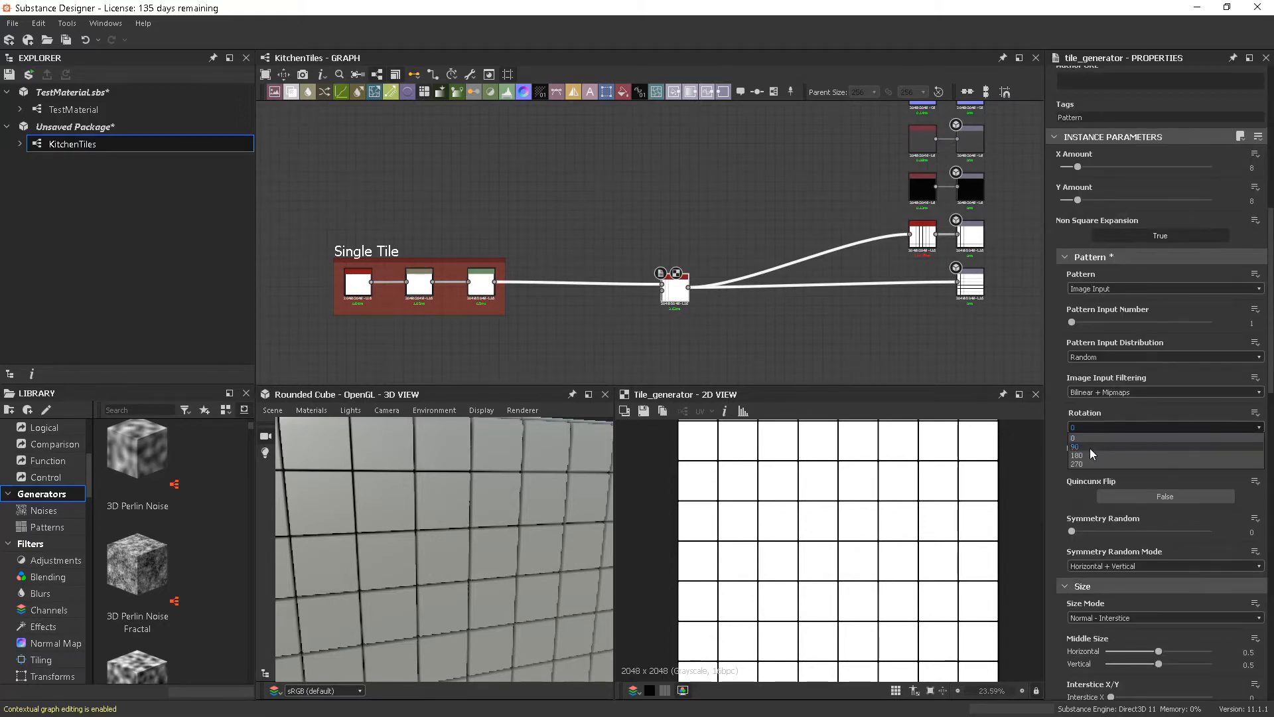
left_click(1090, 448)
left_click(1087, 426)
left_click(1086, 452)
left_click(1087, 428)
left_click(1086, 462)
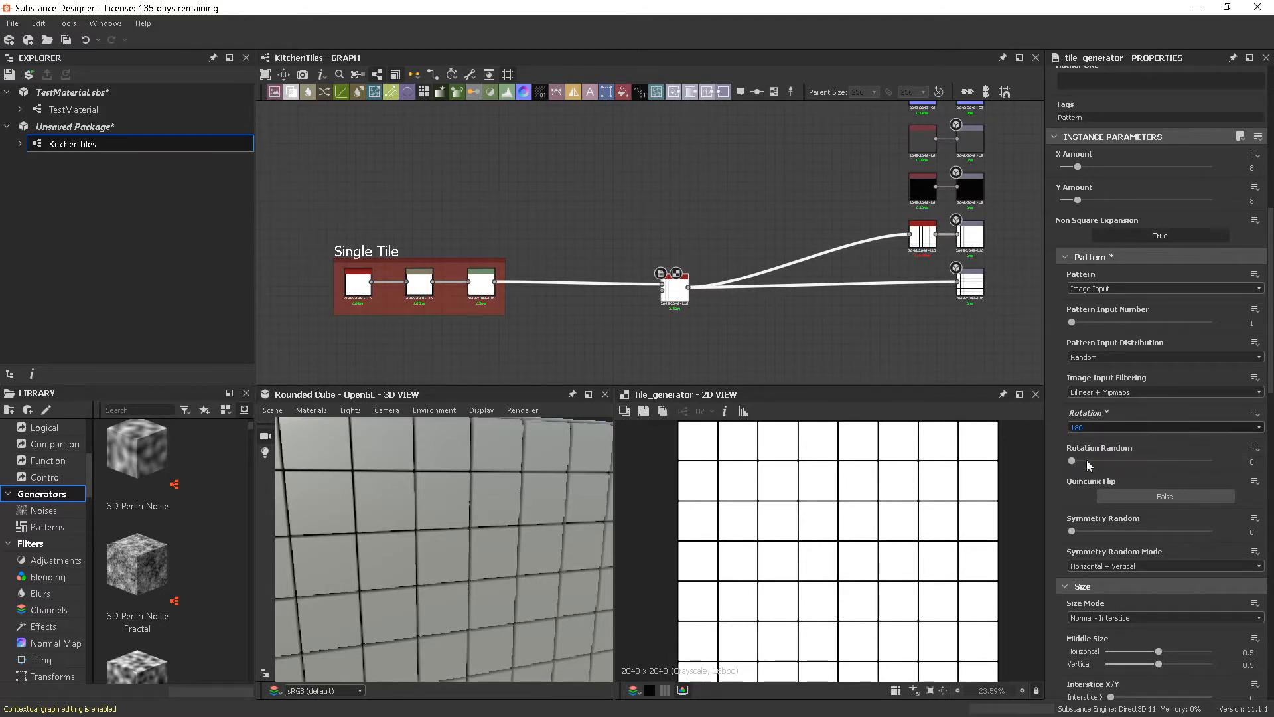
left_click(1083, 428)
left_click(1081, 437)
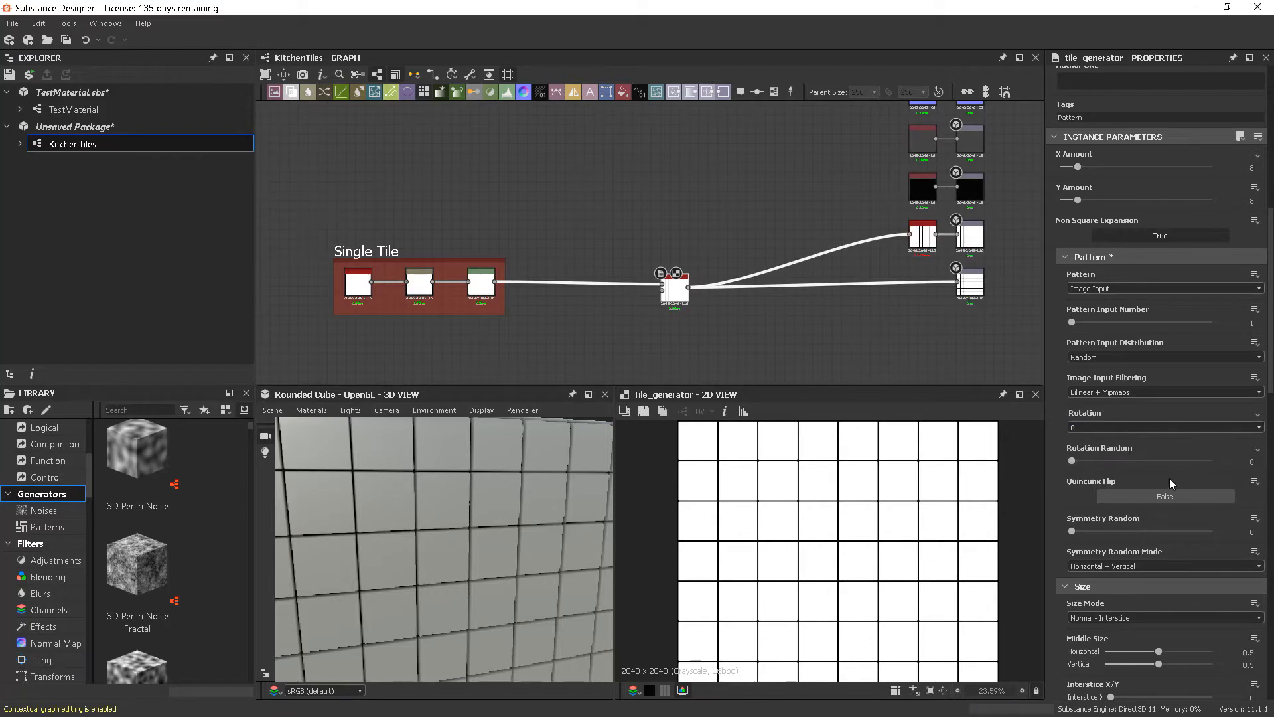
Try larger horizontal and vertical Middle Size values on the Tile Generator and reset both to 0.5.
scroll(1193, 452, "down", 3)
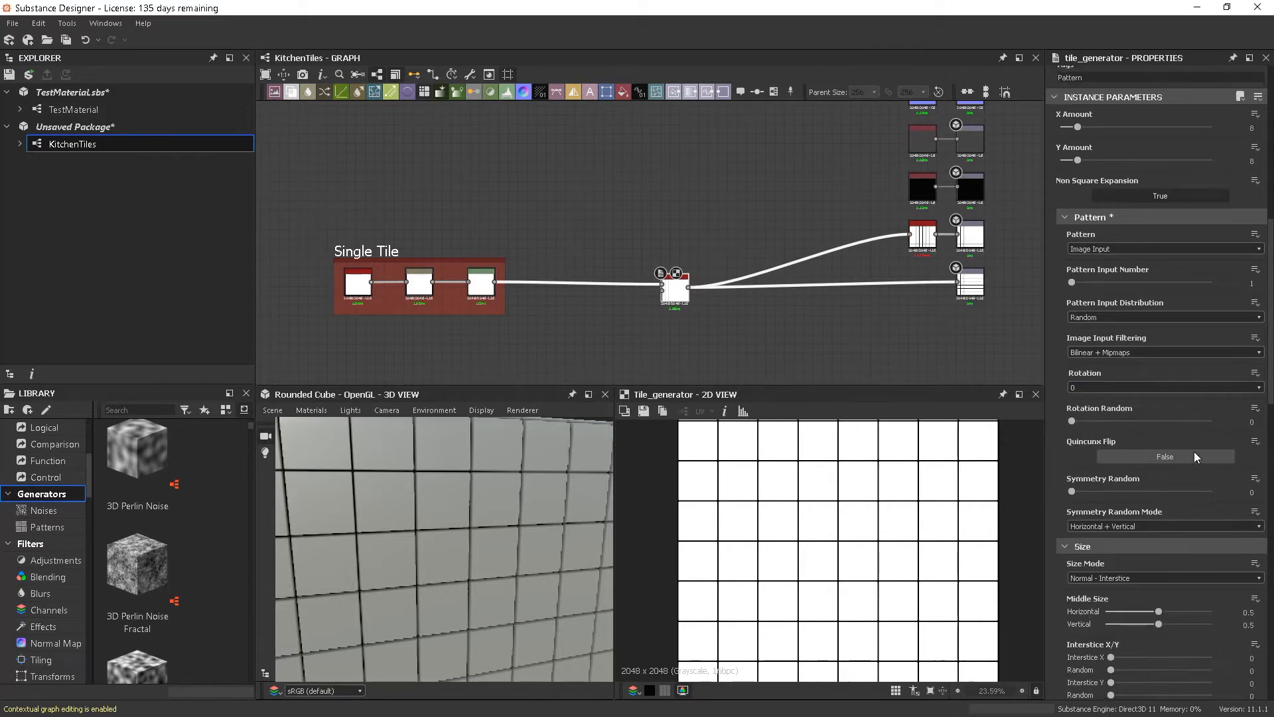
scroll(1193, 451, "down", 2)
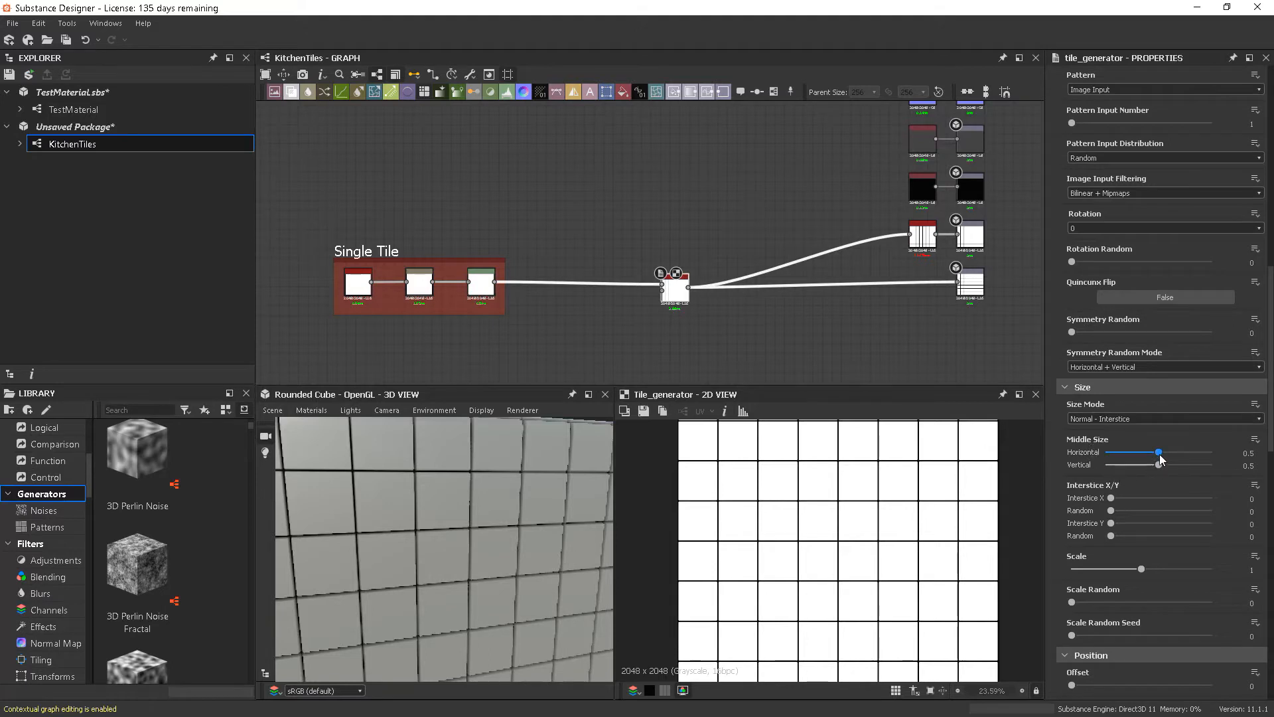
mouse_move(1159, 454)
left_mouse_down()
mouse_move(1177, 451)
mouse_move(1124, 452)
mouse_move(1157, 449)
left_mouse_up()
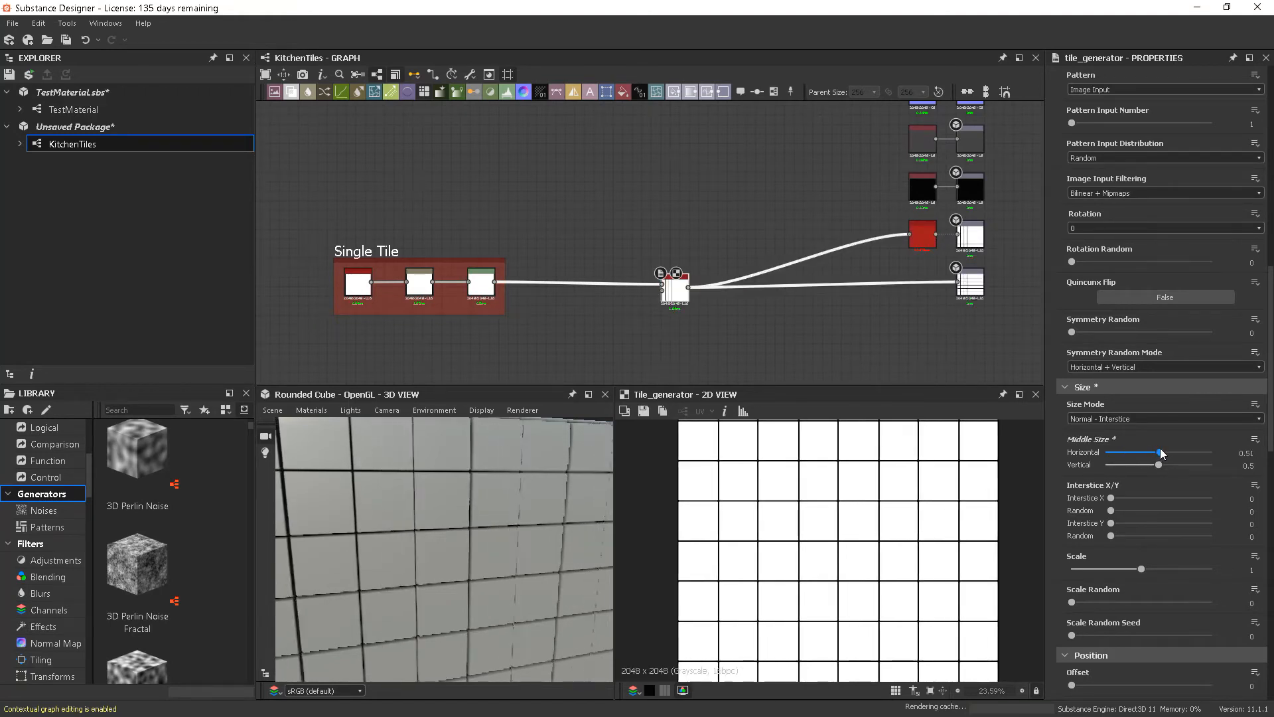
left_click(1245, 453)
key("Return")
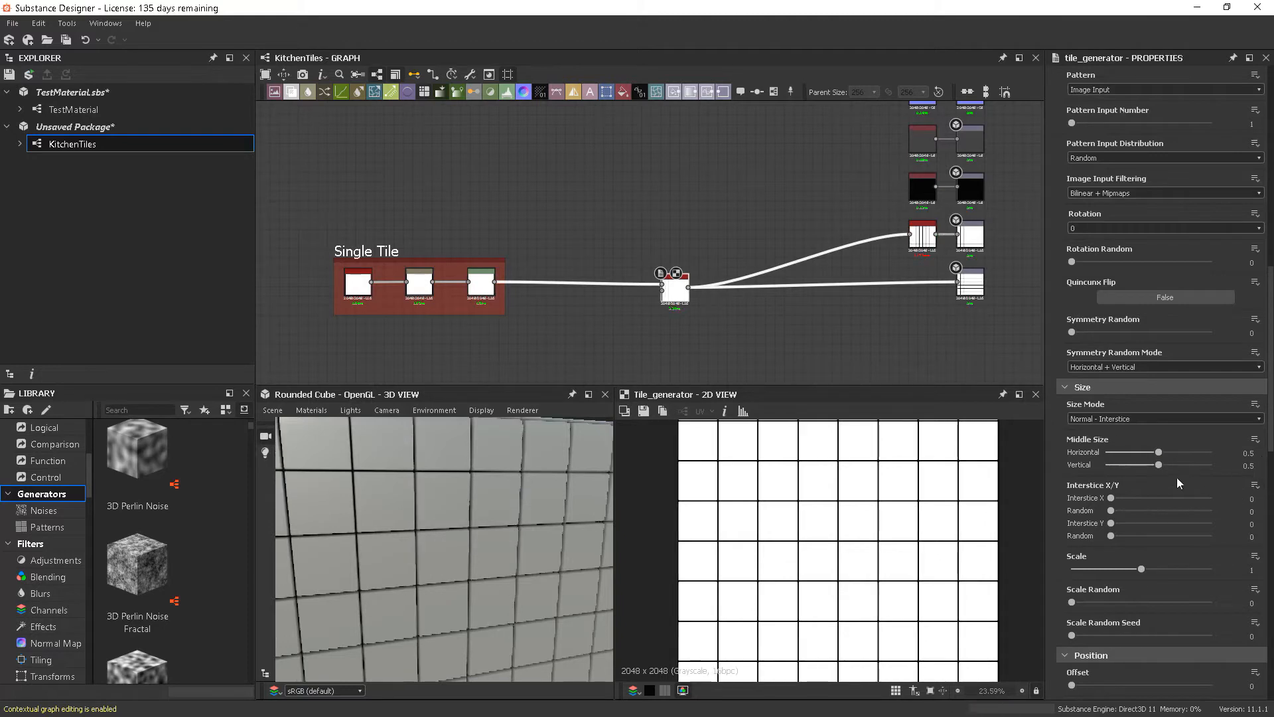
mouse_move(1159, 465)
left_mouse_down()
mouse_move(1132, 464)
mouse_move(1176, 464)
left_mouse_up()
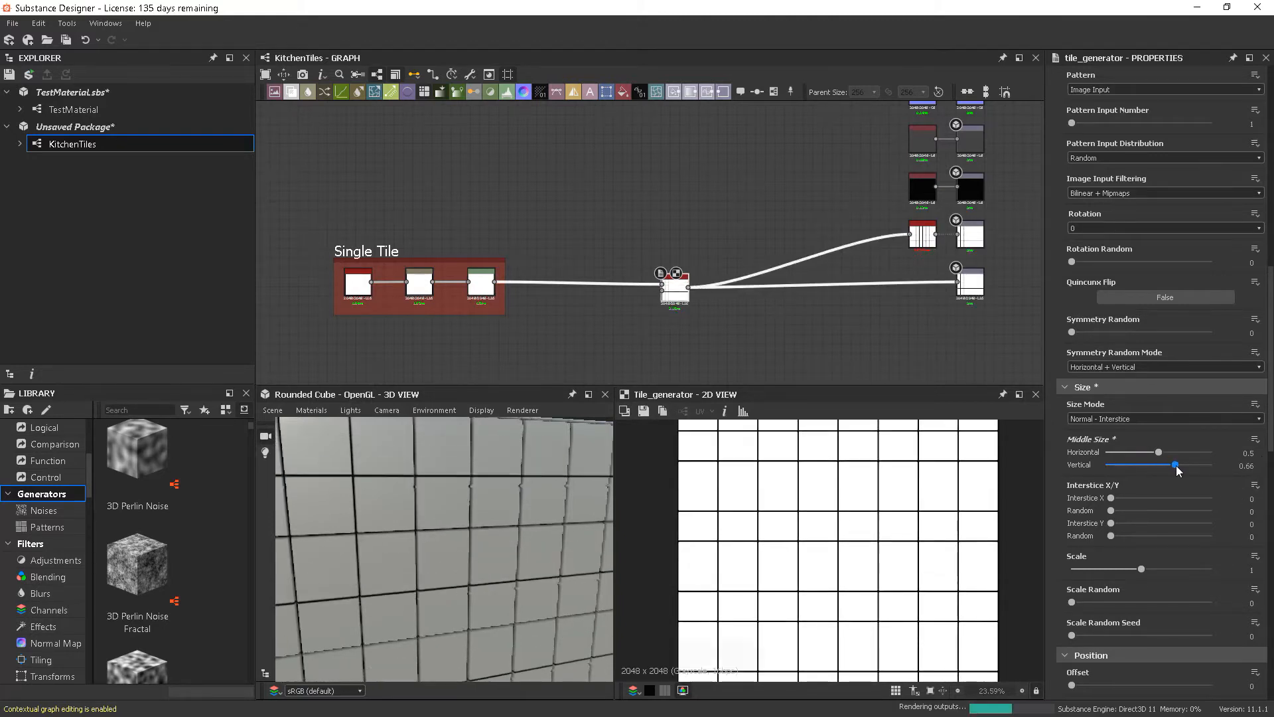
double_click(1236, 466)
type("0.5")
key("Return")
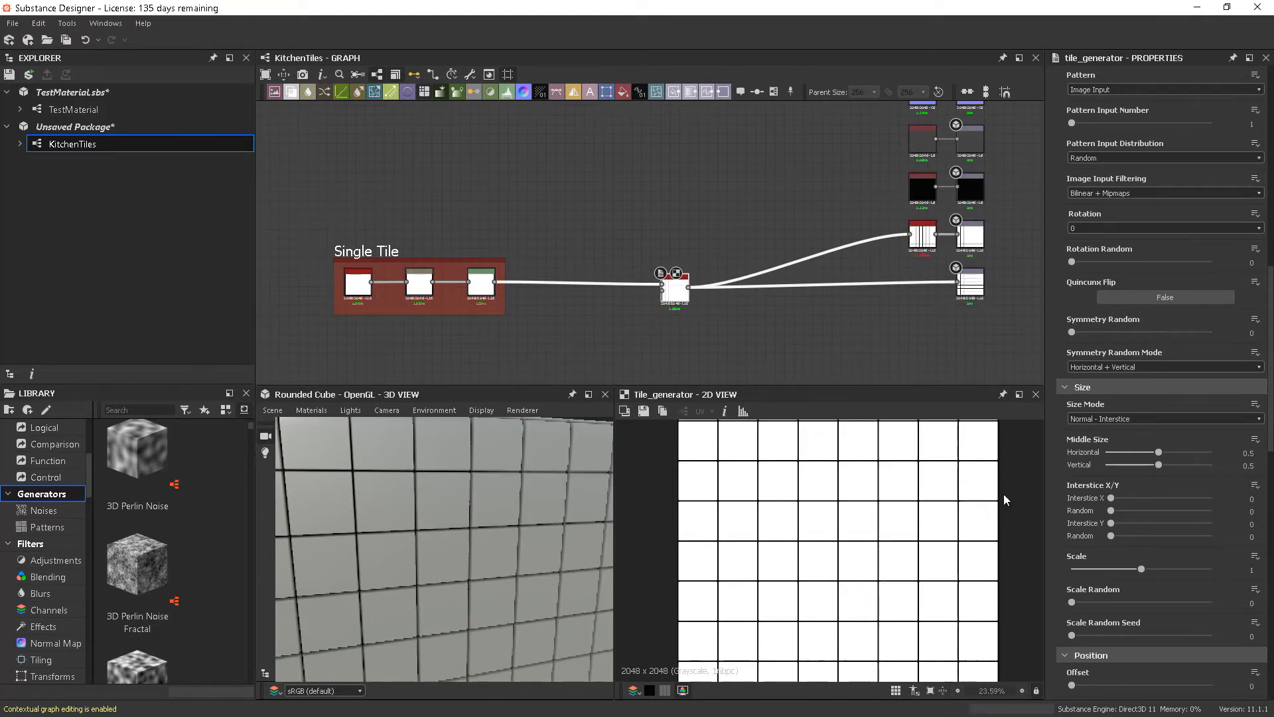
Raise Interstice X to about 0.31 with Random 0.58 and Interstice Y to 0.39 with Random 0.99, viewing the gaps on the cube.
left_click_drag(1111, 498, 1213, 536)
scroll(532, 542, "down", 4)
mouse_move(518, 540)
left_mouse_down()
mouse_move(471, 535)
mouse_move(455, 552)
mouse_move(503, 516)
mouse_move(512, 546)
mouse_move(494, 559)
mouse_move(525, 546)
left_mouse_up()
scroll(455, 552, "up", 2)
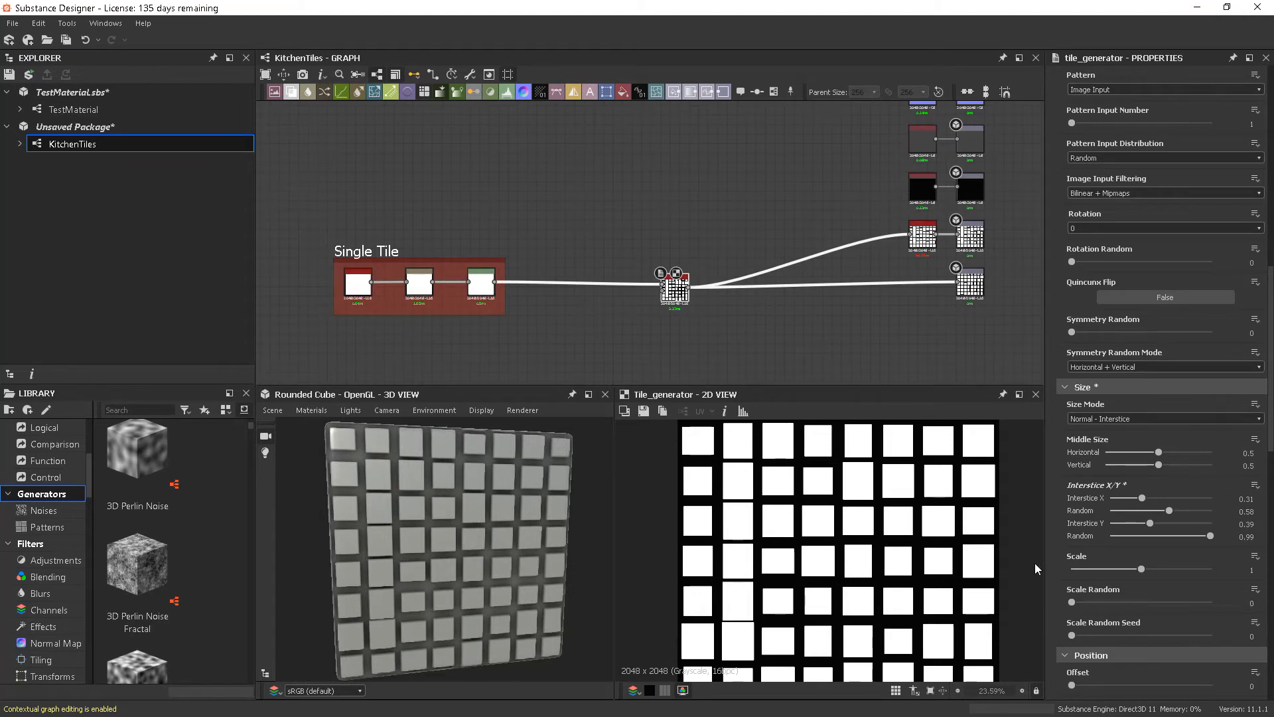
Reset Interstice X, Interstice Y and both of their Random values to 0.
left_click_drag(1141, 498, 1093, 501)
left_click_drag(1169, 510, 1107, 526)
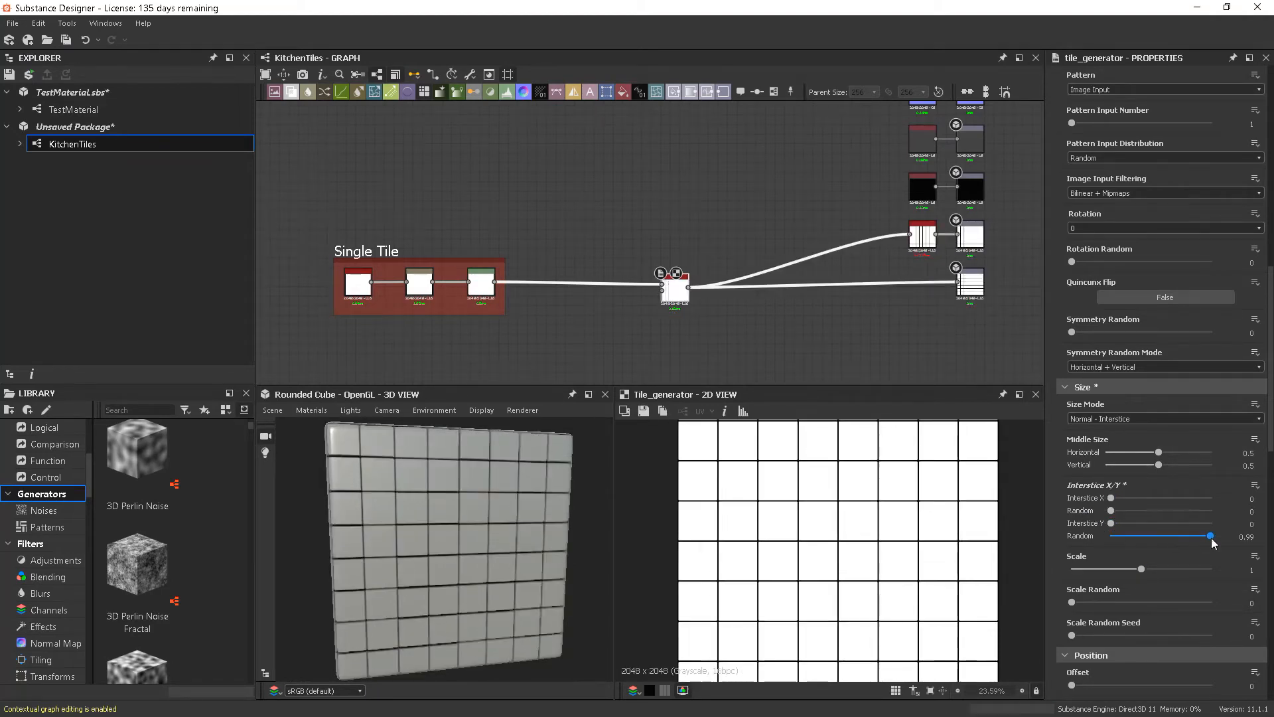
left_click_drag(1212, 538, 1107, 537)
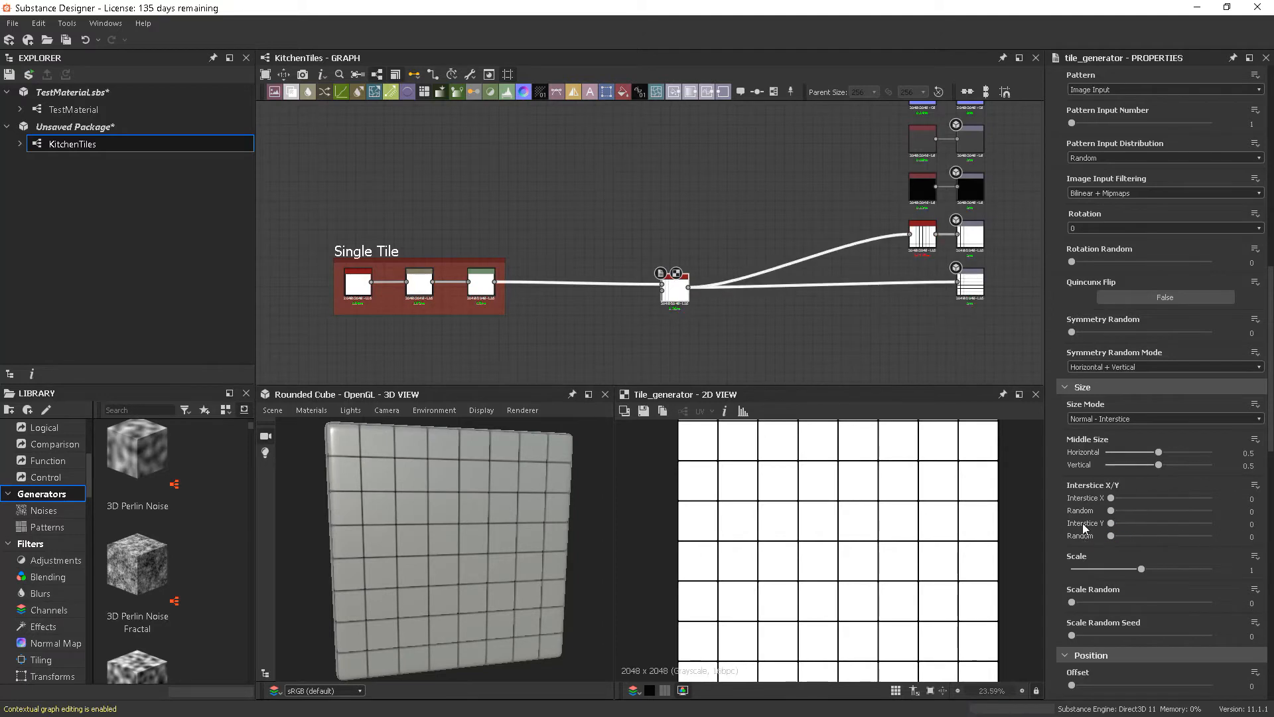
View the Shape node's parameters and return to the Tile Generator's parameters.
left_click(365, 289)
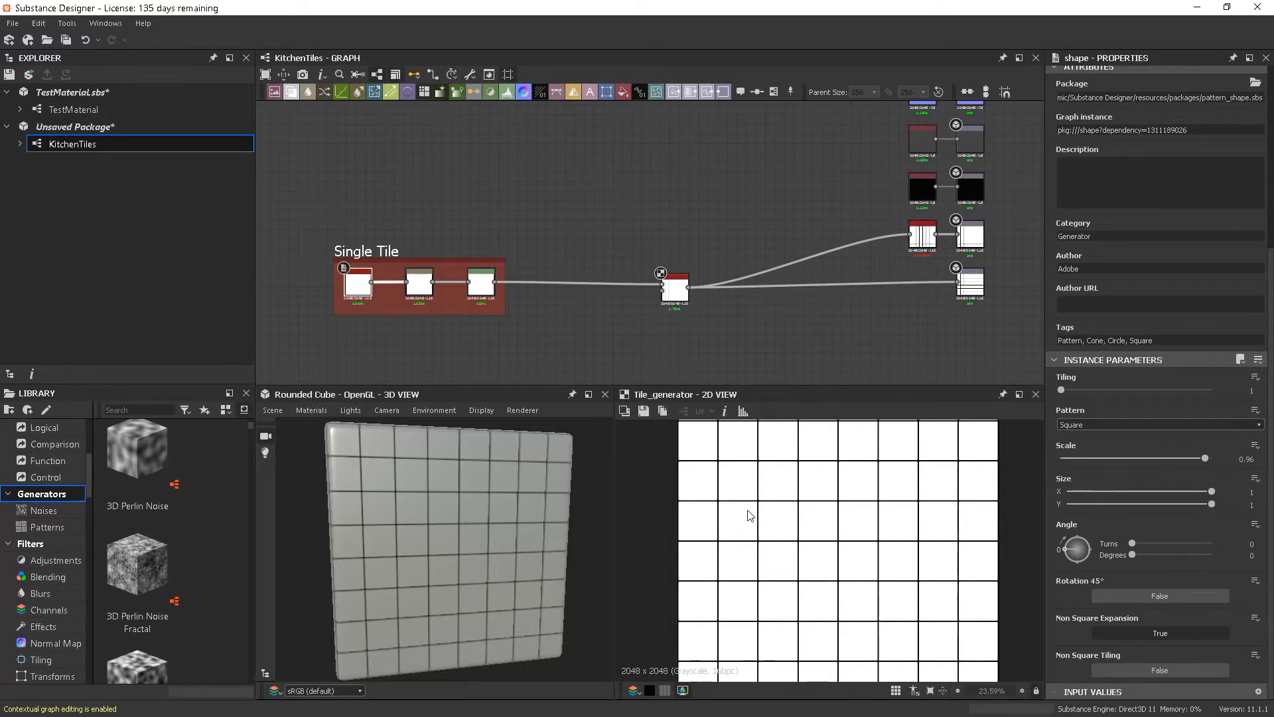
left_click(675, 287)
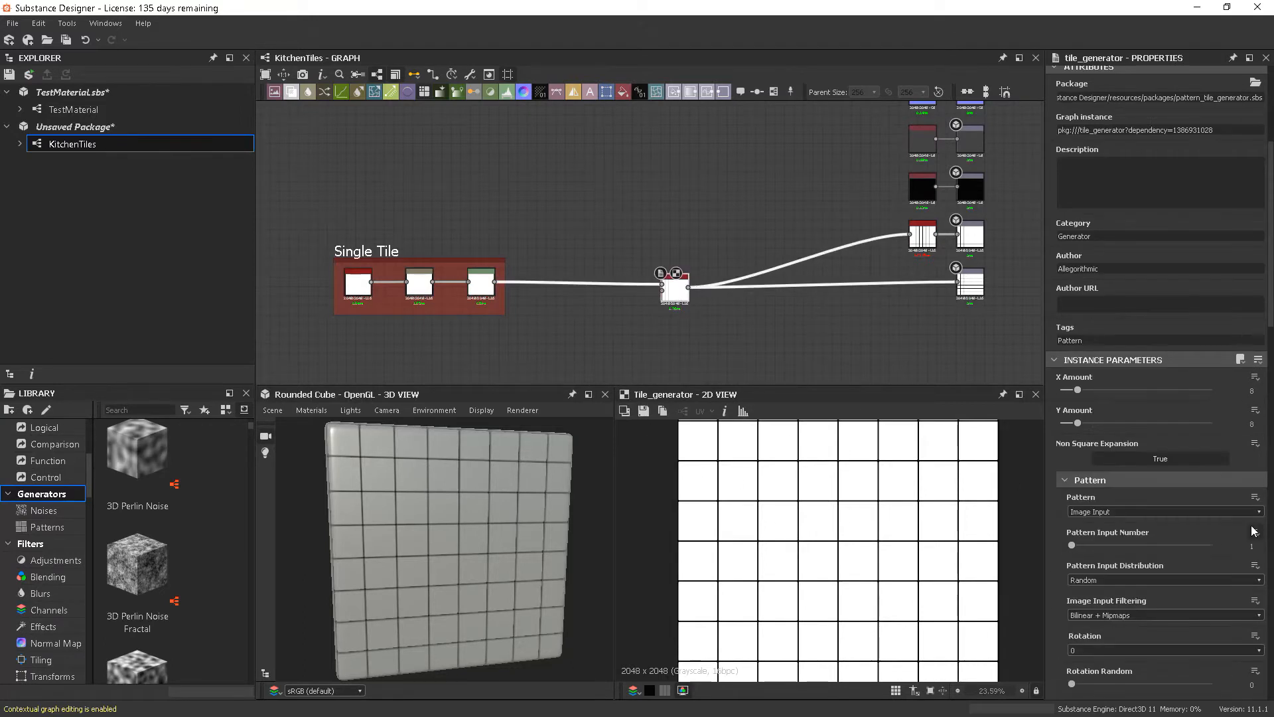
Try a Scale of 0.98 on the Tile Generator and reset it to 1.
scroll(1188, 584, "down", 9)
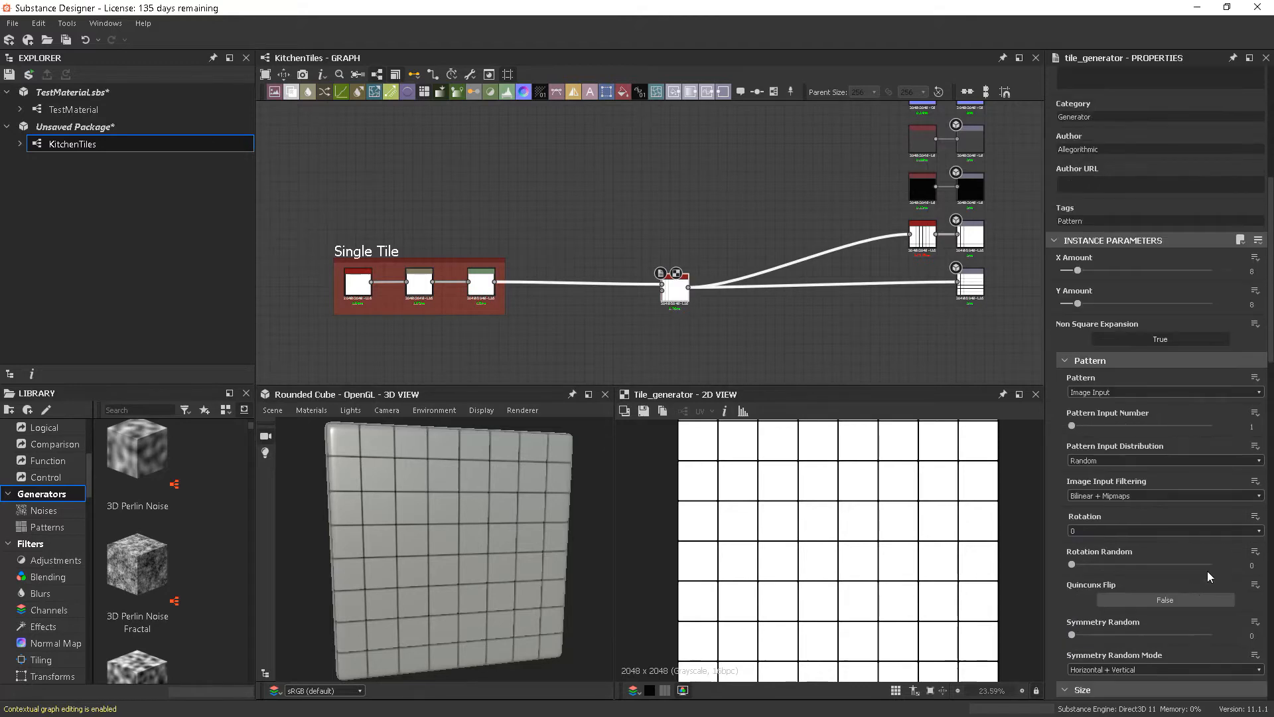
scroll(1188, 527, "down", 2)
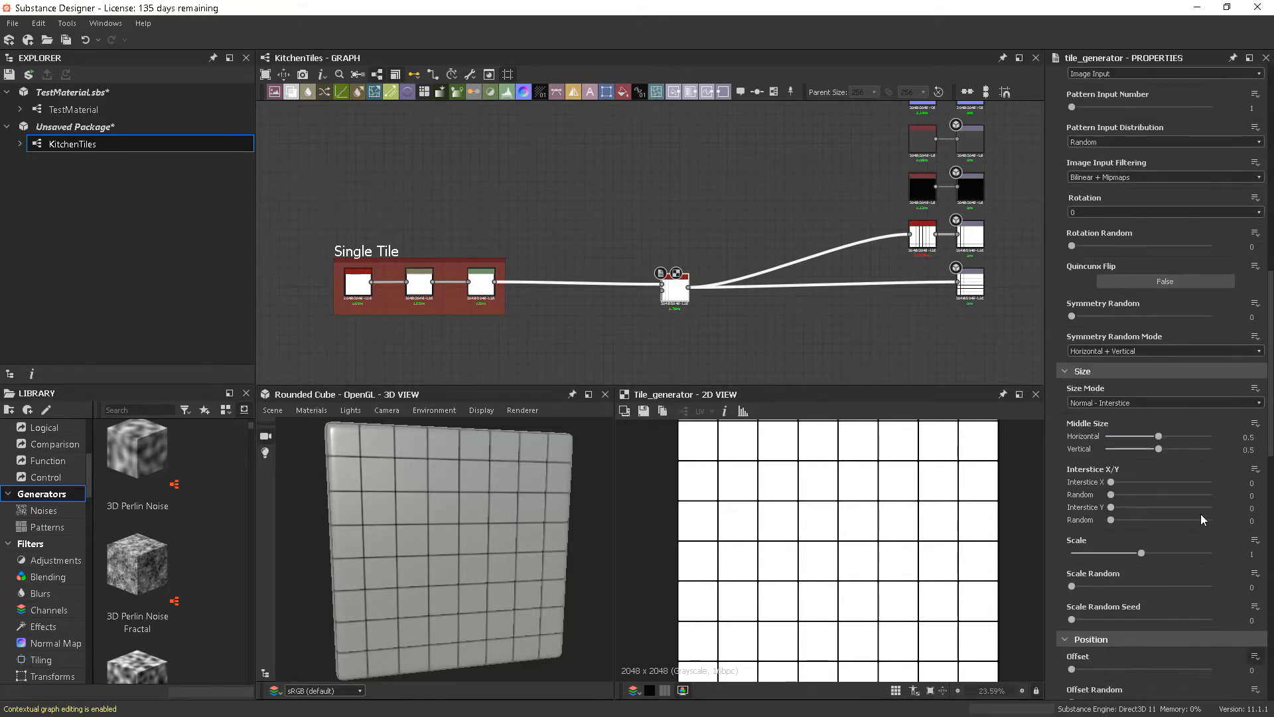
mouse_move(1141, 553)
left_mouse_down()
mouse_move(1152, 551)
mouse_move(1120, 551)
mouse_move(1140, 551)
left_mouse_up()
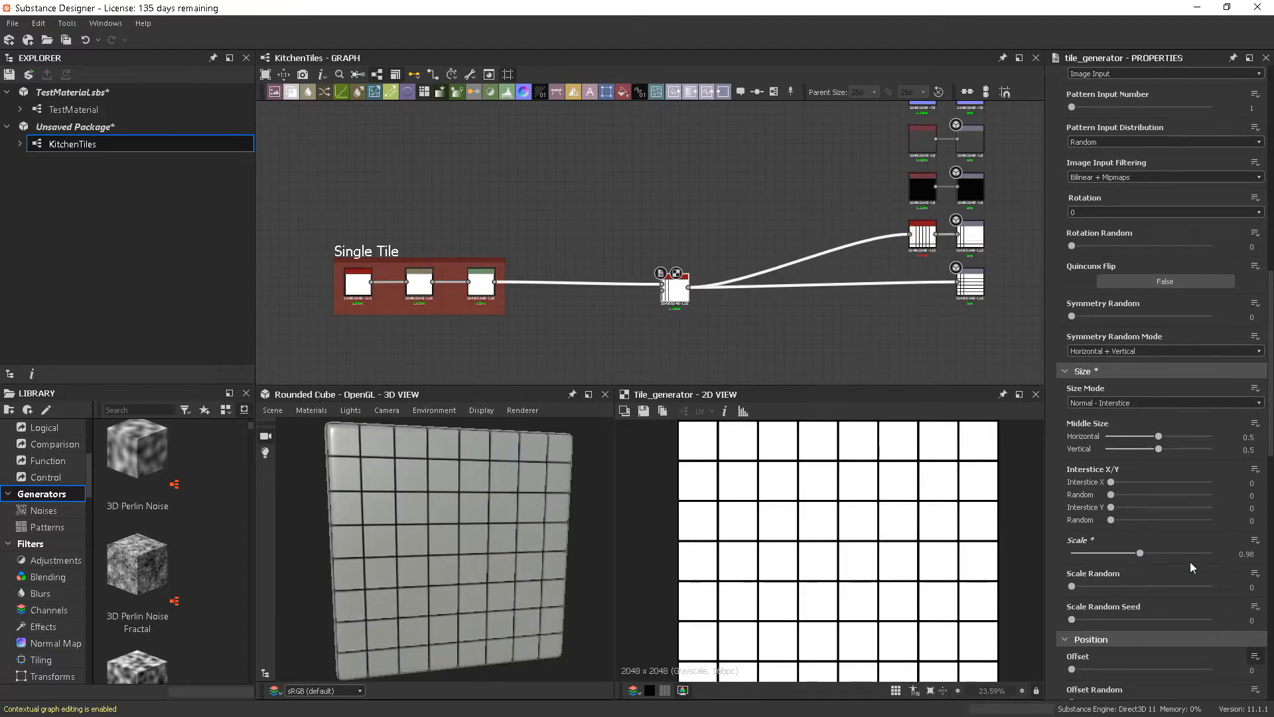
double_click(1246, 553)
key("Return")
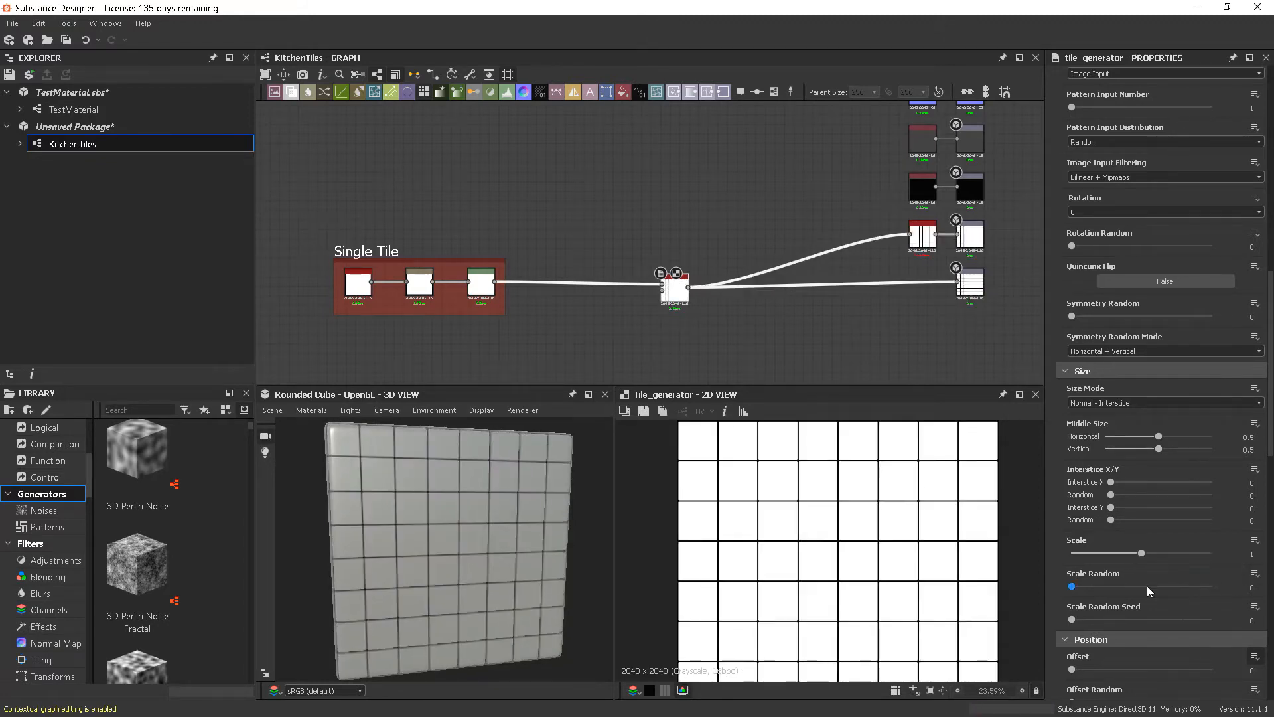
Set the Tile Generator's Scale Random to 0.03 and view the varied tile sizes on the cube.
mouse_move(1071, 588)
left_mouse_down()
mouse_move(1097, 584)
mouse_move(1077, 589)
left_mouse_up()
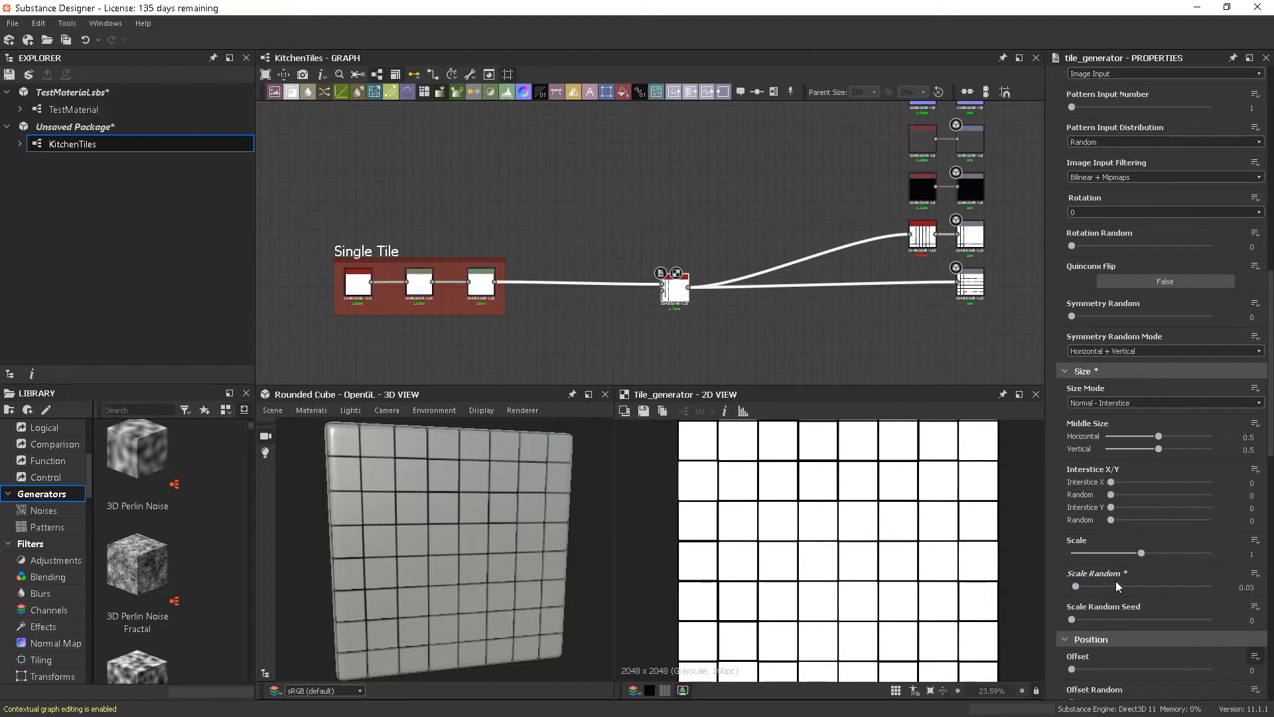
left_click_drag(493, 540, 500, 540)
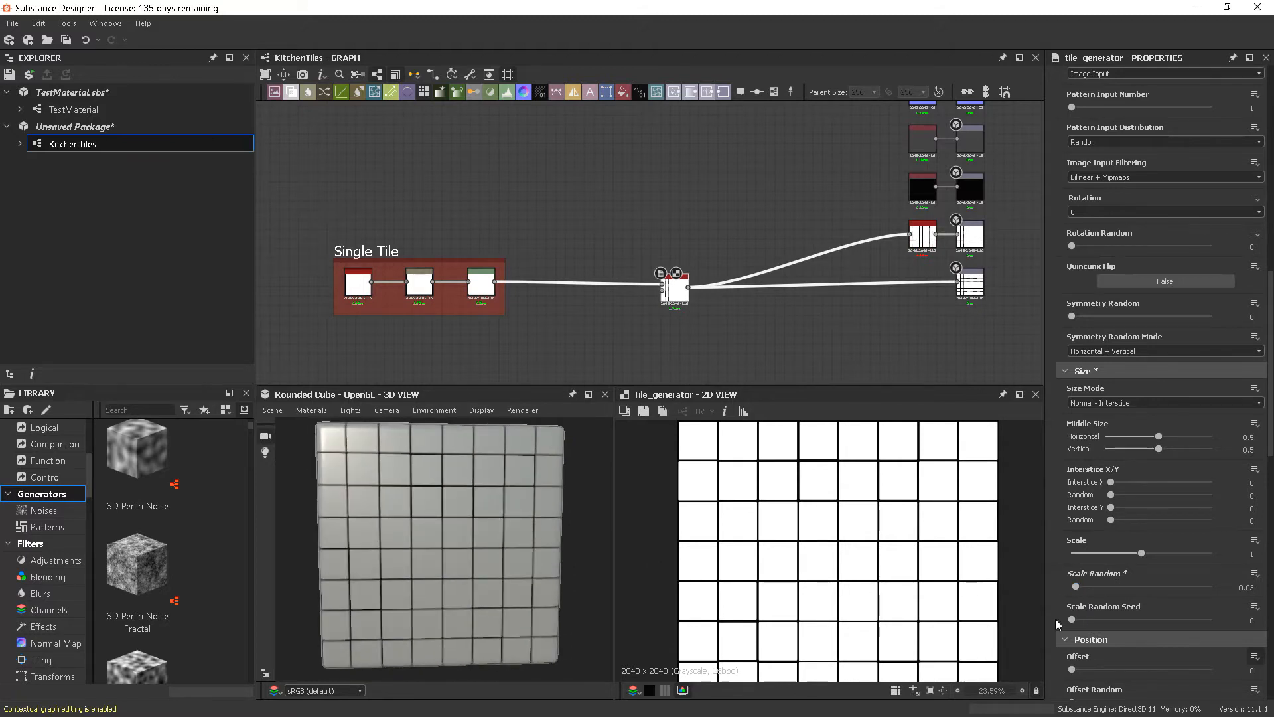
Try a Position Offset of 0.55 on the tile rows and return it to 0.
scroll(1212, 580, "down", 2)
scroll(1188, 566, "down", 2)
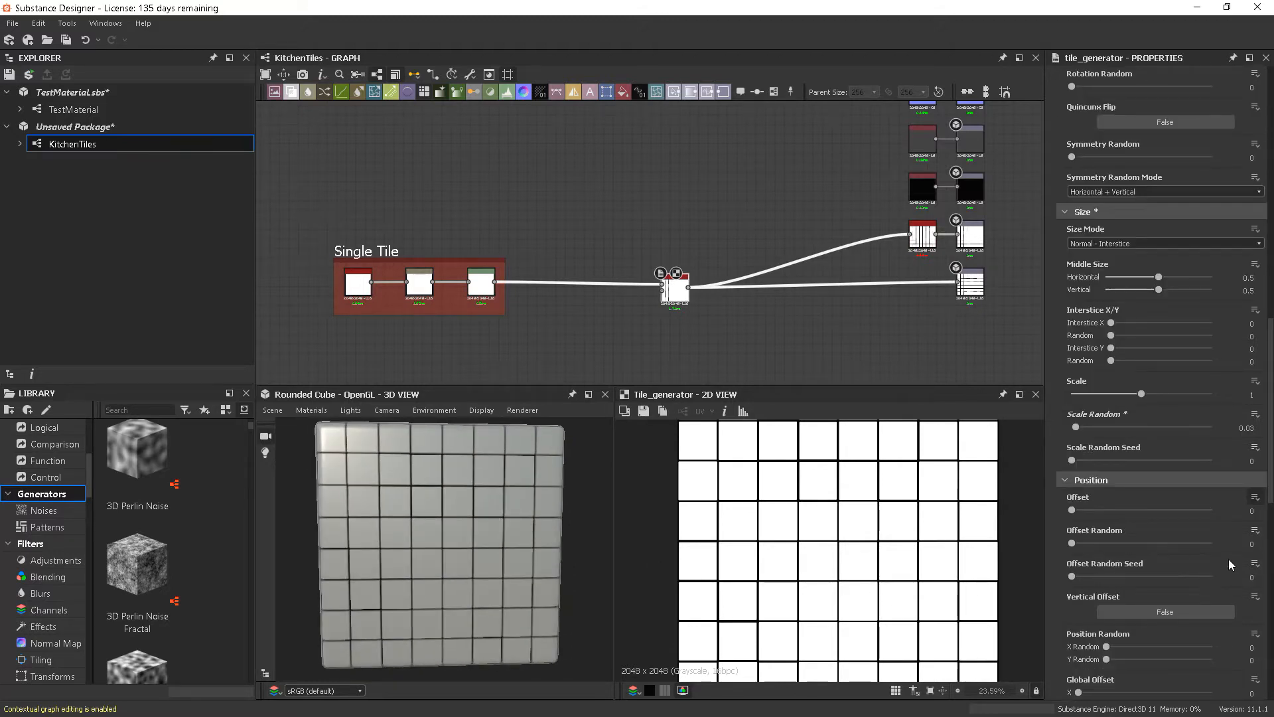
left_click_drag(1072, 510, 1148, 509)
mouse_move(1071, 543)
left_mouse_down()
mouse_move(1113, 543)
mouse_move(1057, 532)
mouse_move(1229, 539)
mouse_move(1062, 535)
left_mouse_up()
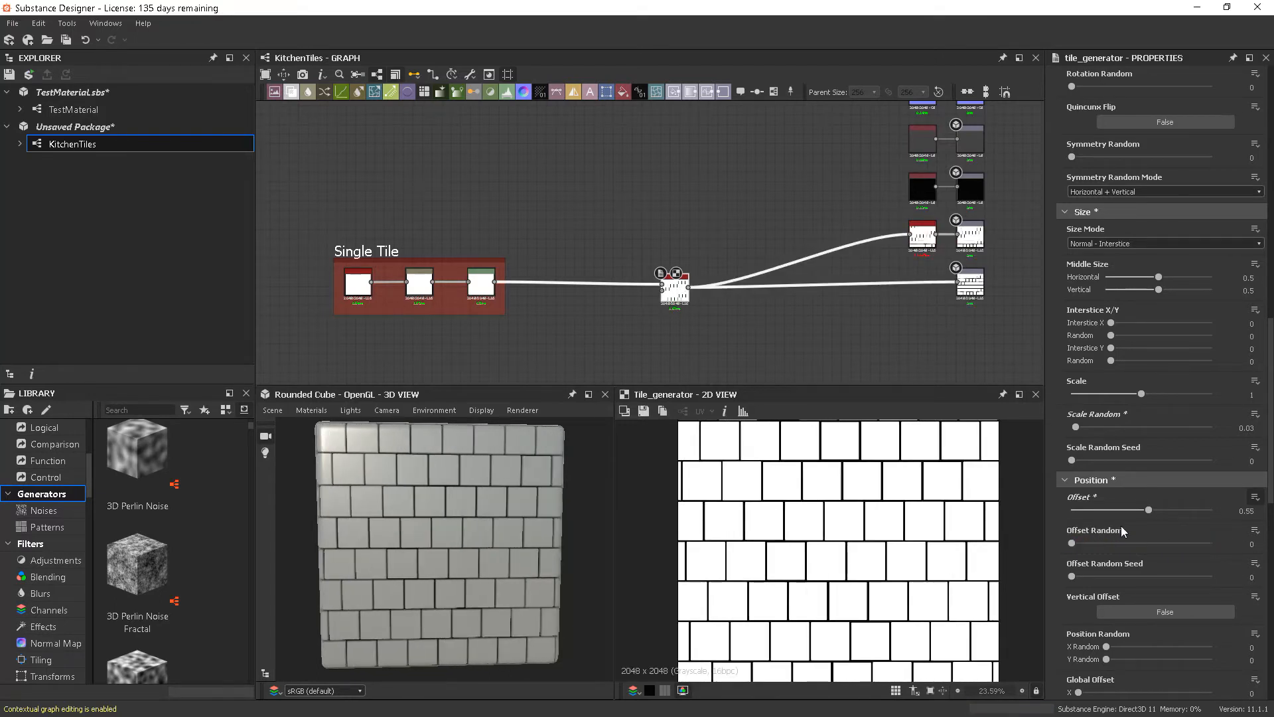
left_click_drag(1150, 514, 1038, 507)
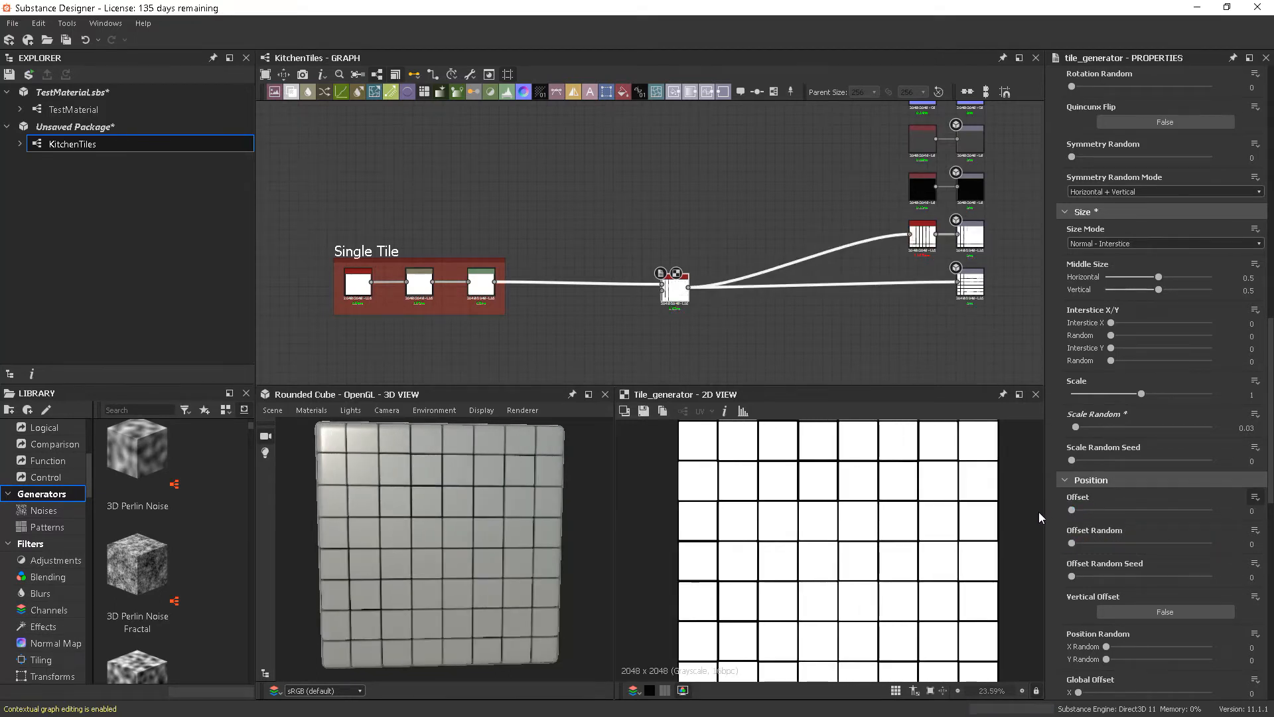
Try the Position Random X and Global Offset Y parameters and return both to 0.
scroll(1193, 542, "down", 1)
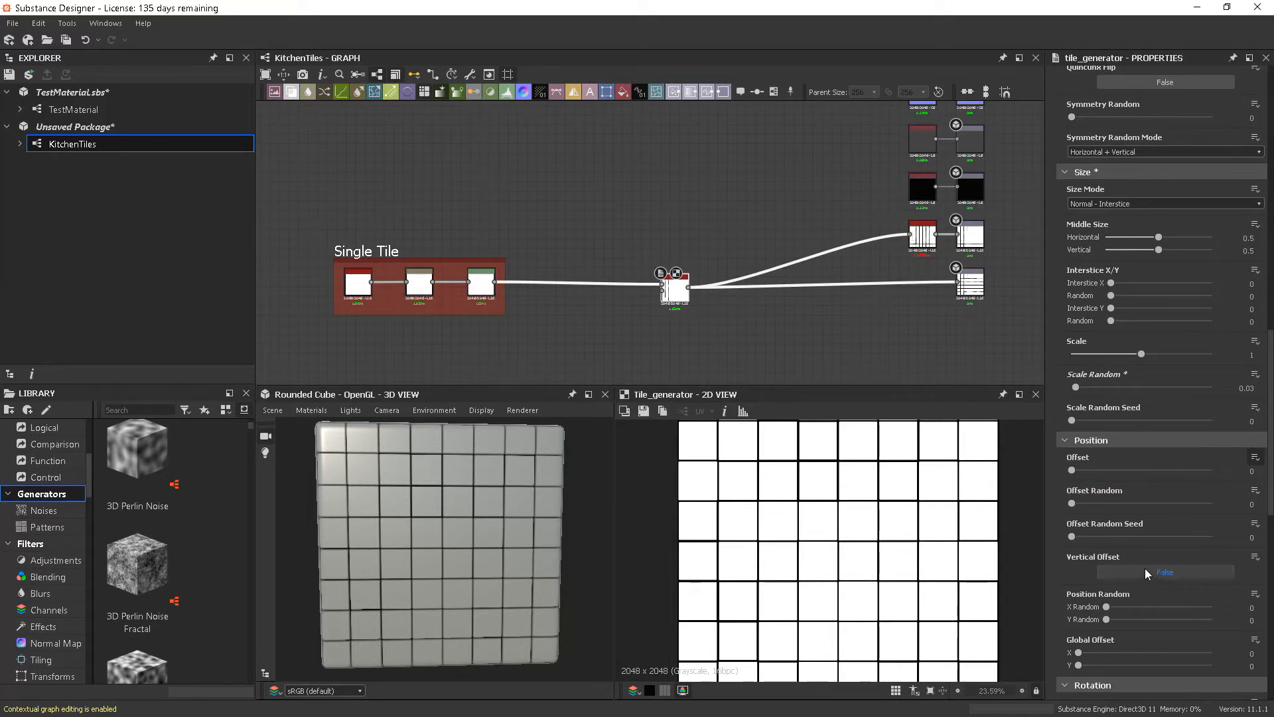
scroll(1153, 568, "down", 2)
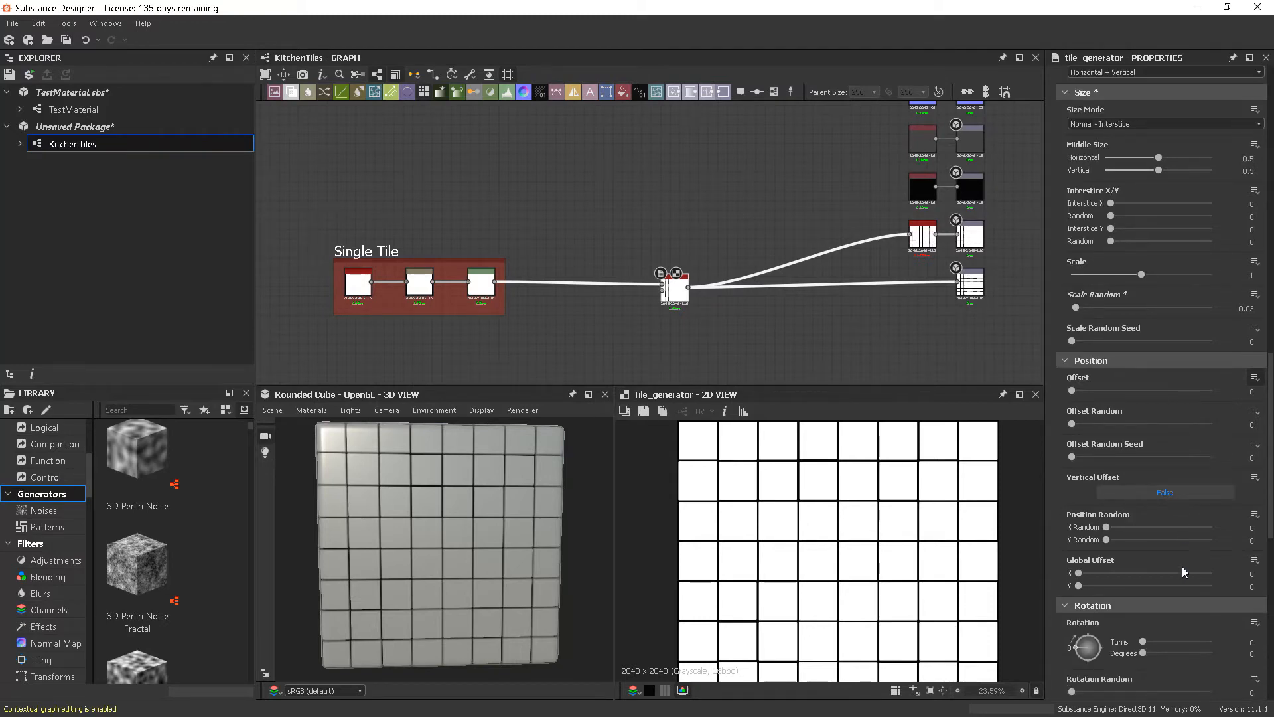
left_click_drag(1107, 527, 1065, 575)
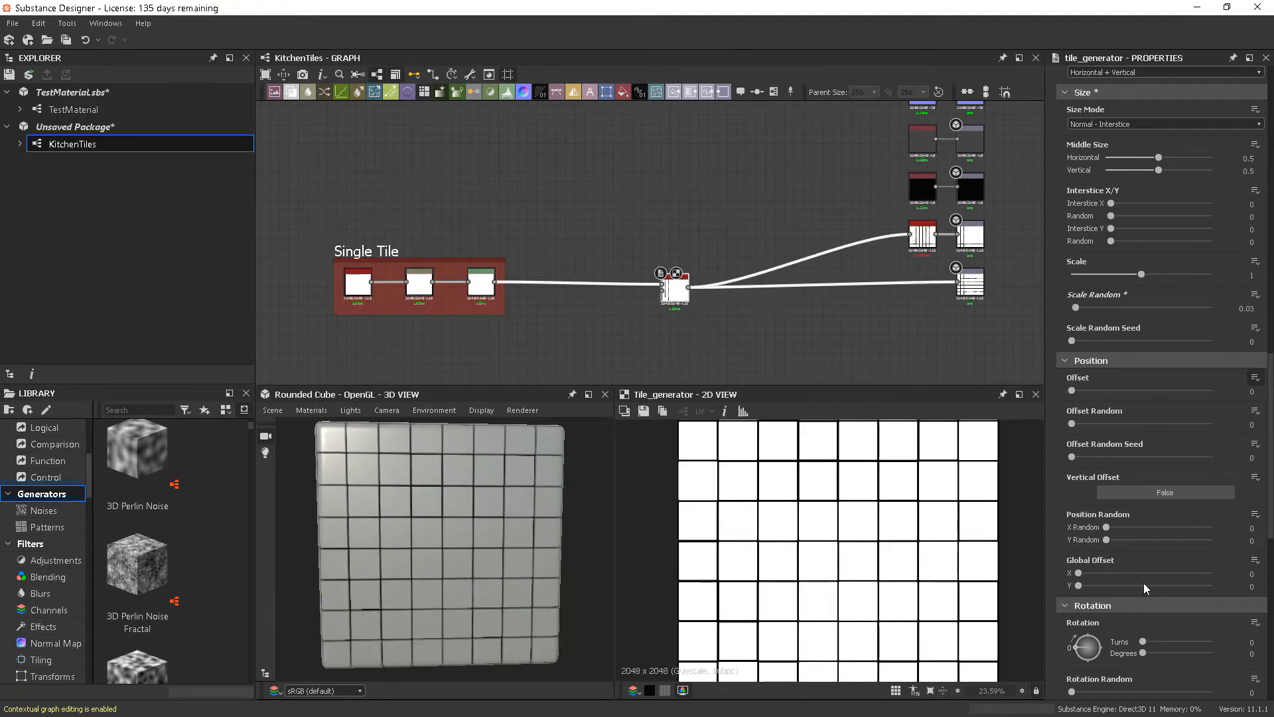
left_click_drag(1080, 587, 1050, 585)
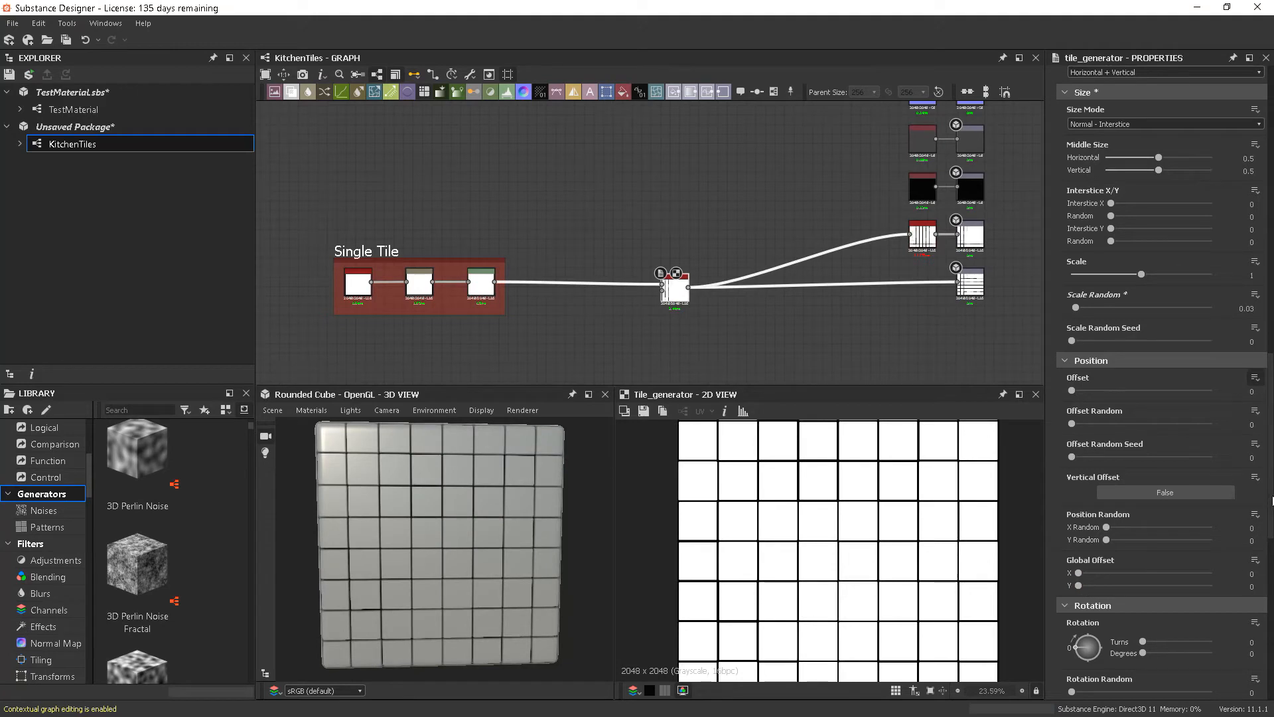
Try a Rotation Random of 0.01 on the tiles and reduce it to 0.001.
scroll(1272, 518, "down", 1)
scroll(1272, 518, "down", 3)
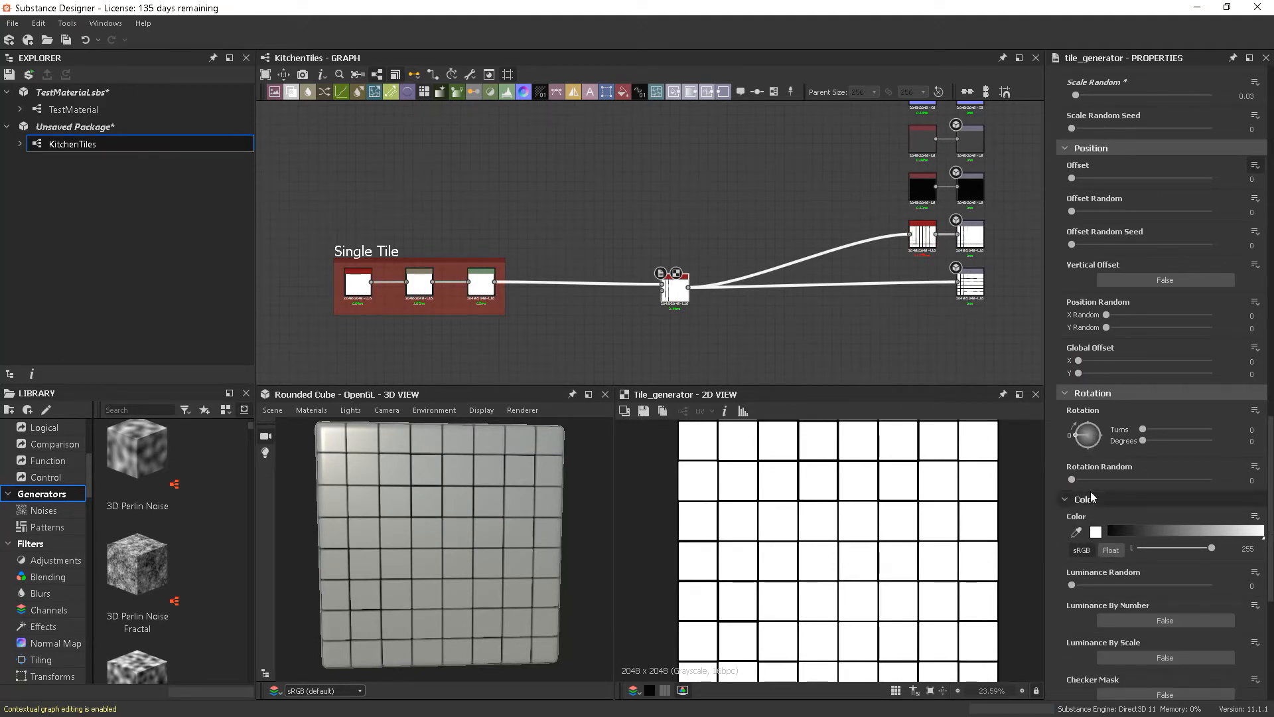
left_click_drag(1071, 479, 1071, 480)
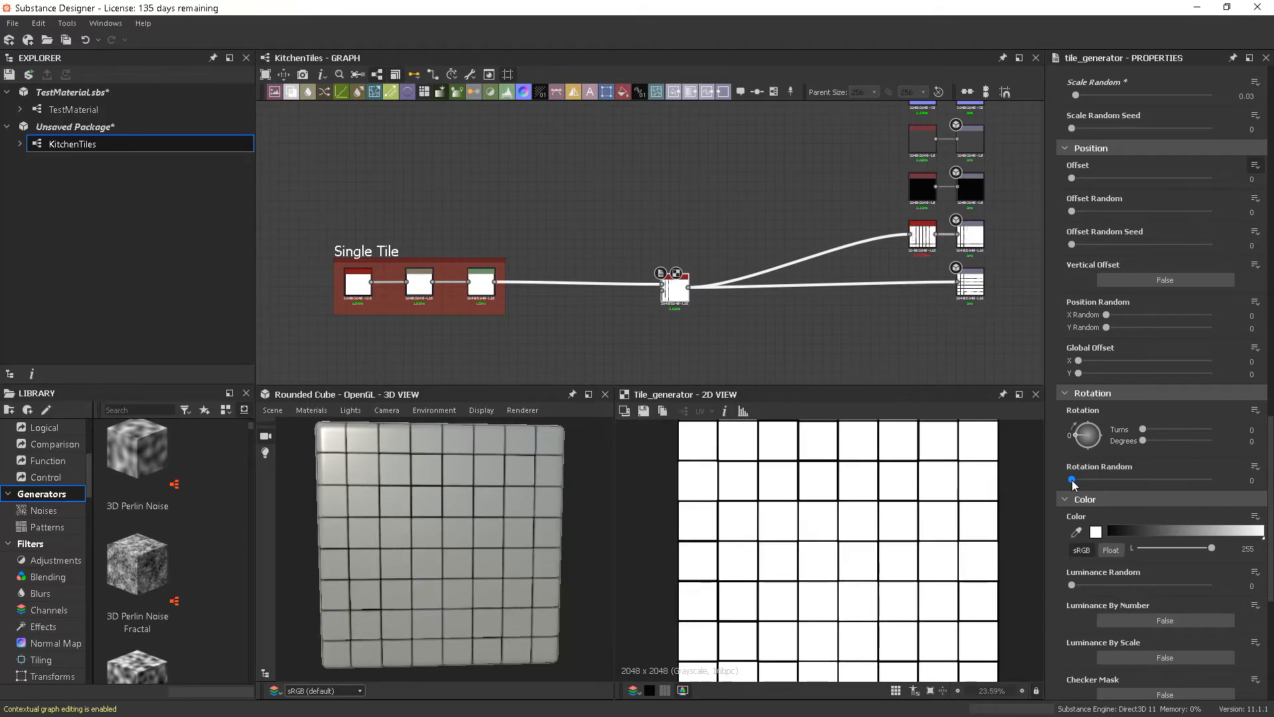
left_click_drag(1071, 479, 1073, 479)
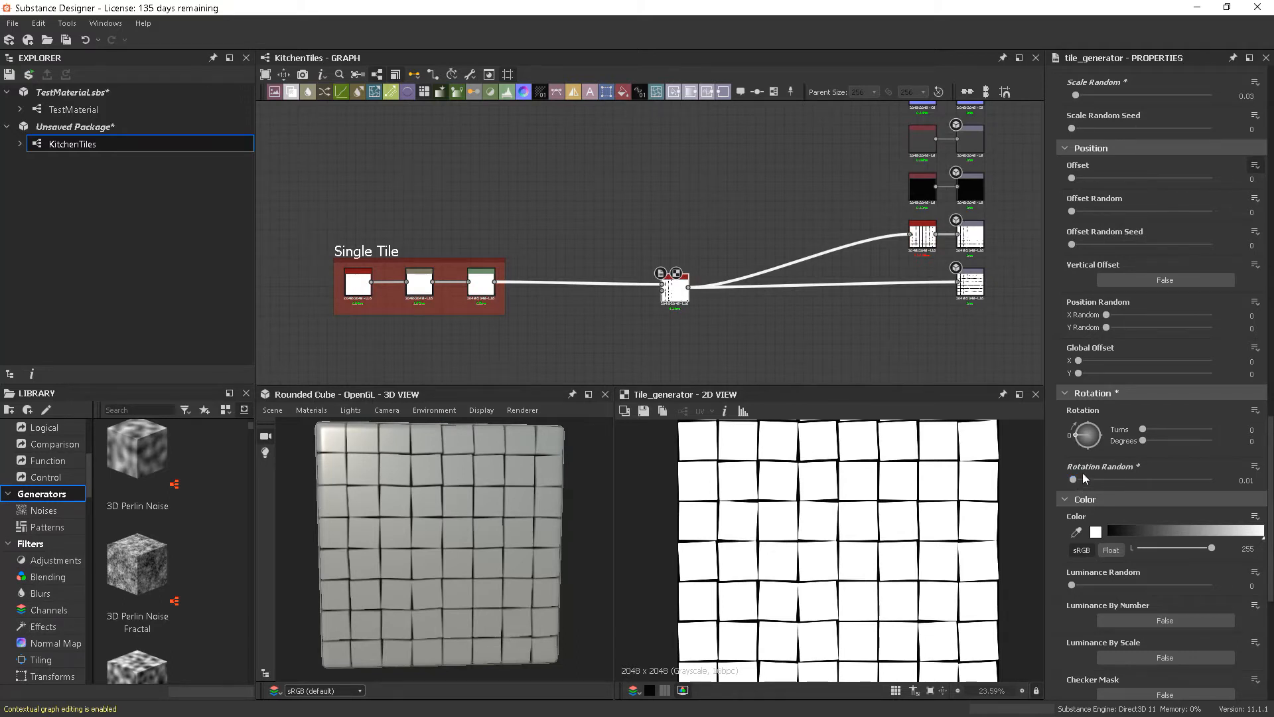
scroll(838, 536, "up", 2)
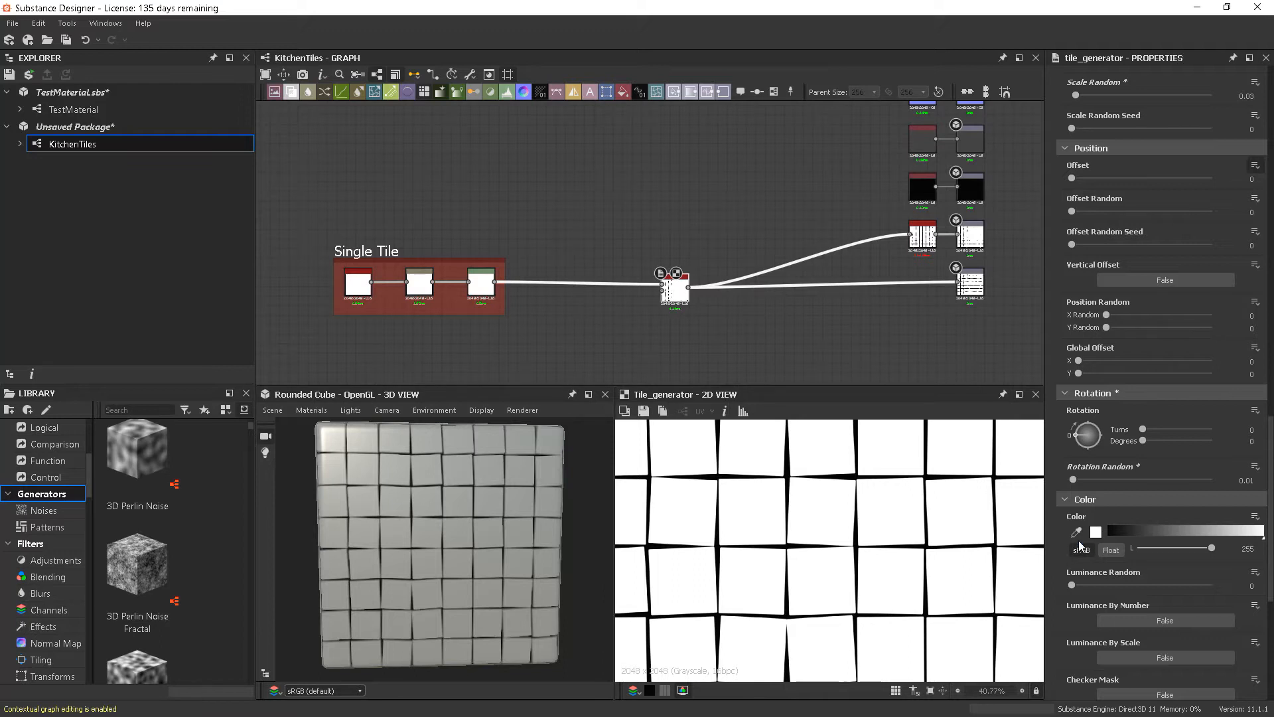
left_click(1250, 481)
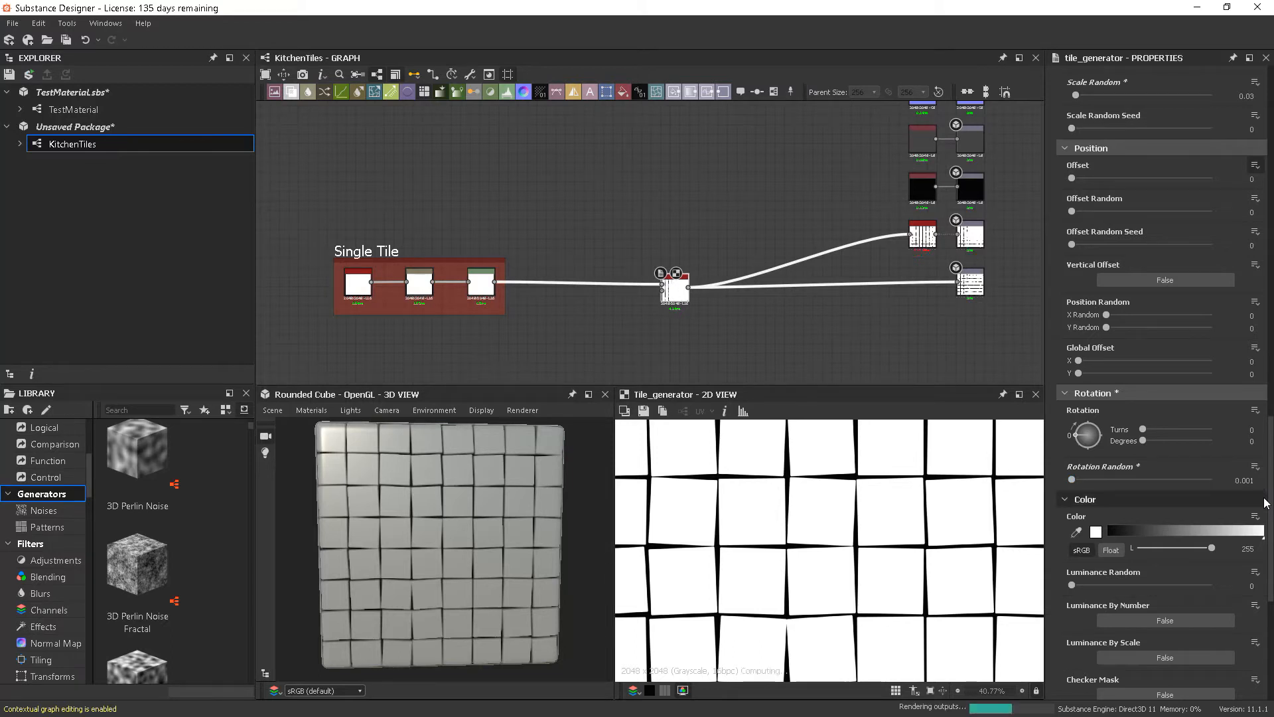
key("Return")
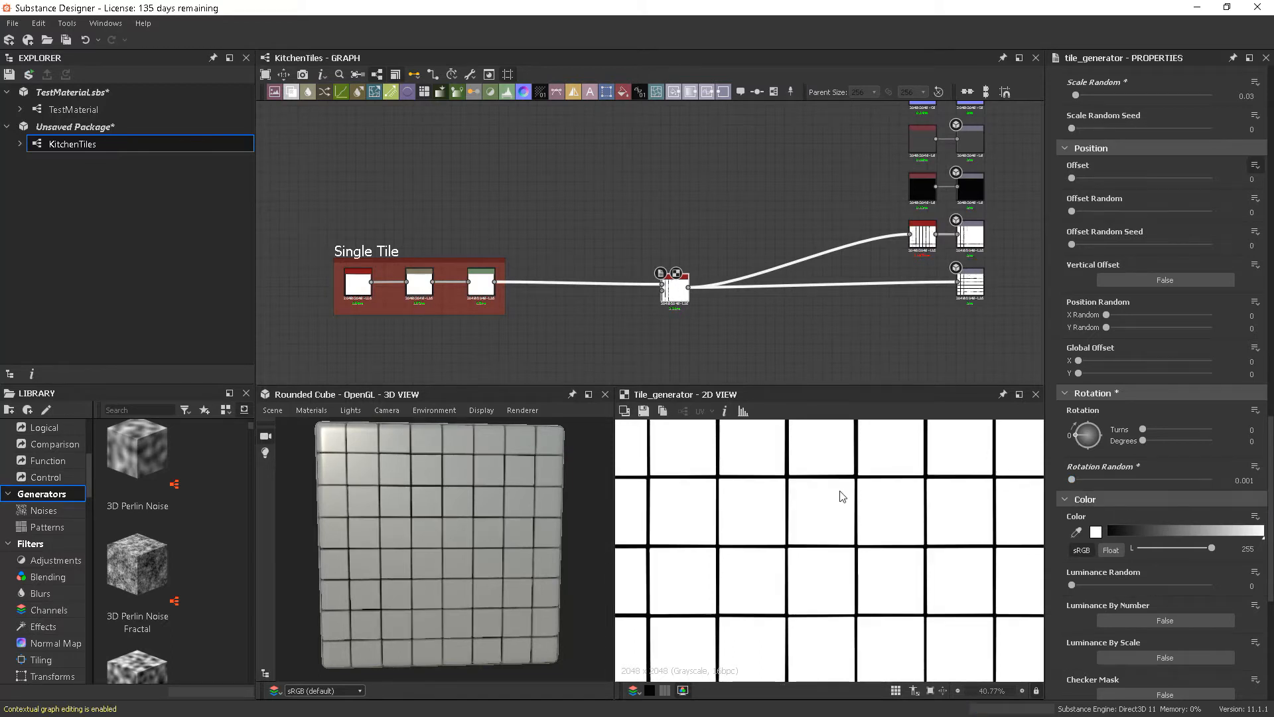
Compare the tiles at Rotation Random 0 with a Rotation Random of 0.001.
scroll(805, 491, "up", 3)
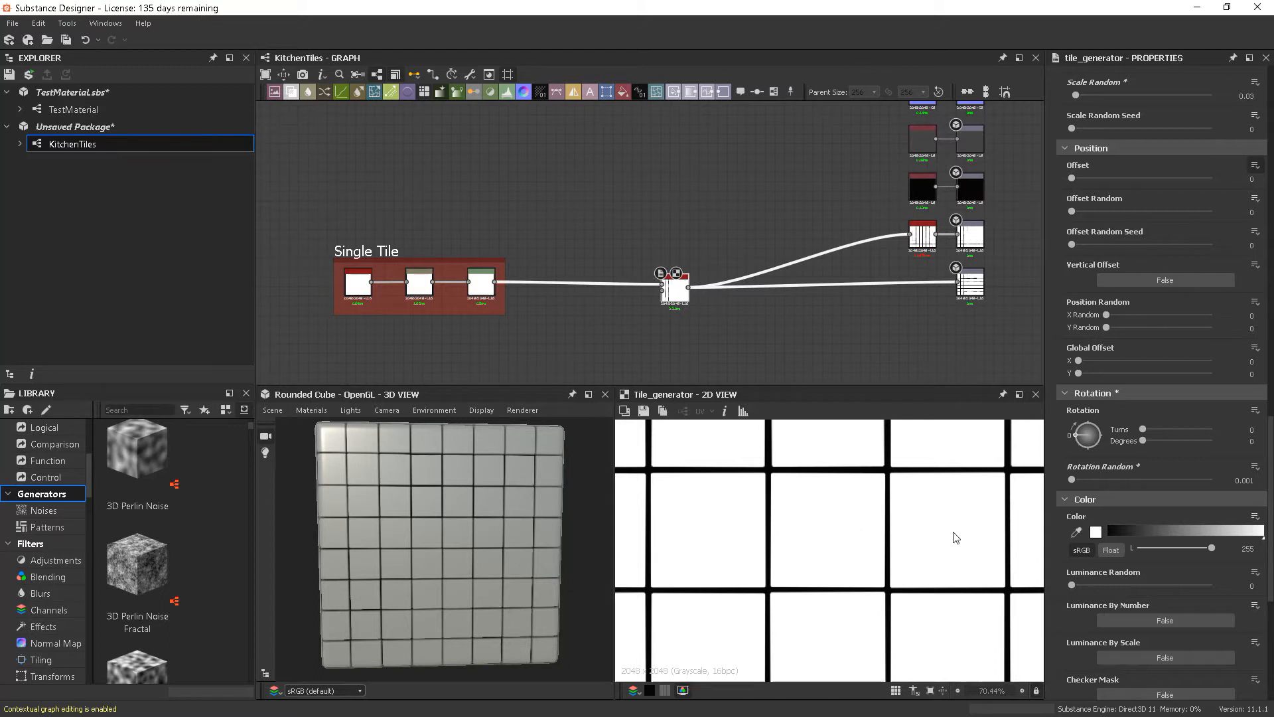
left_click_drag(1072, 480, 968, 478)
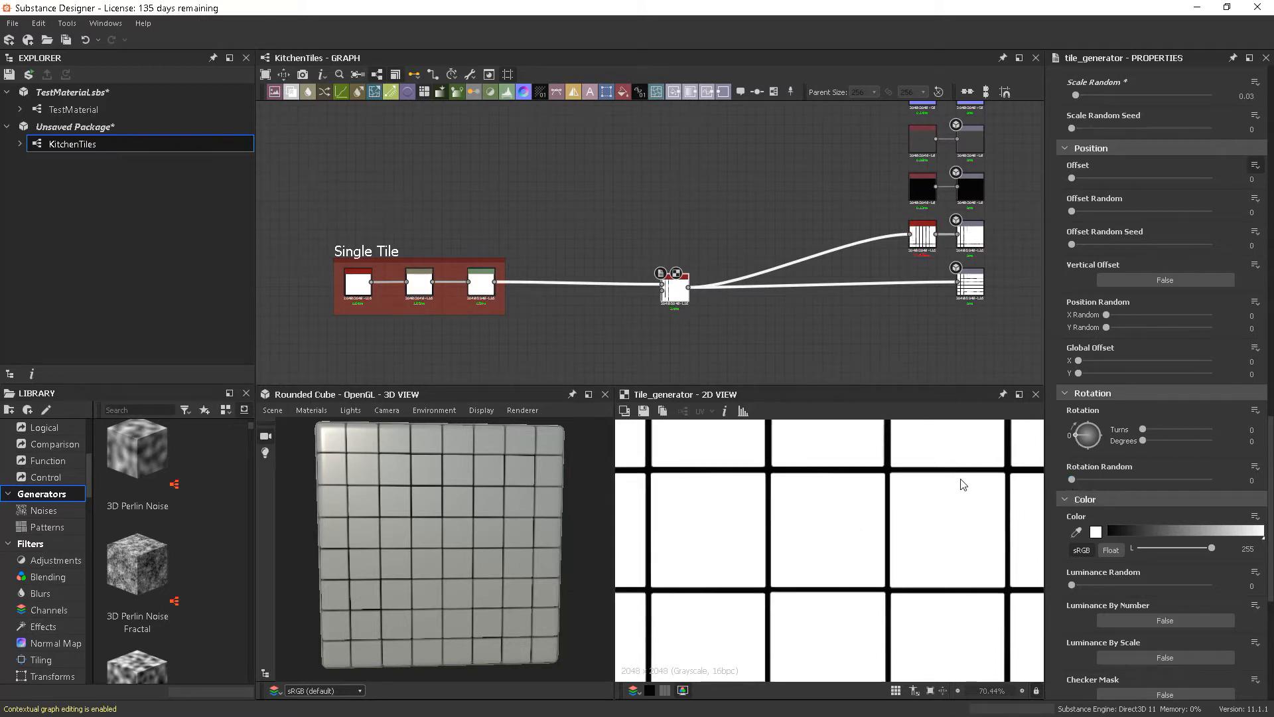
left_click(1249, 479)
type("0.001")
key("Return")
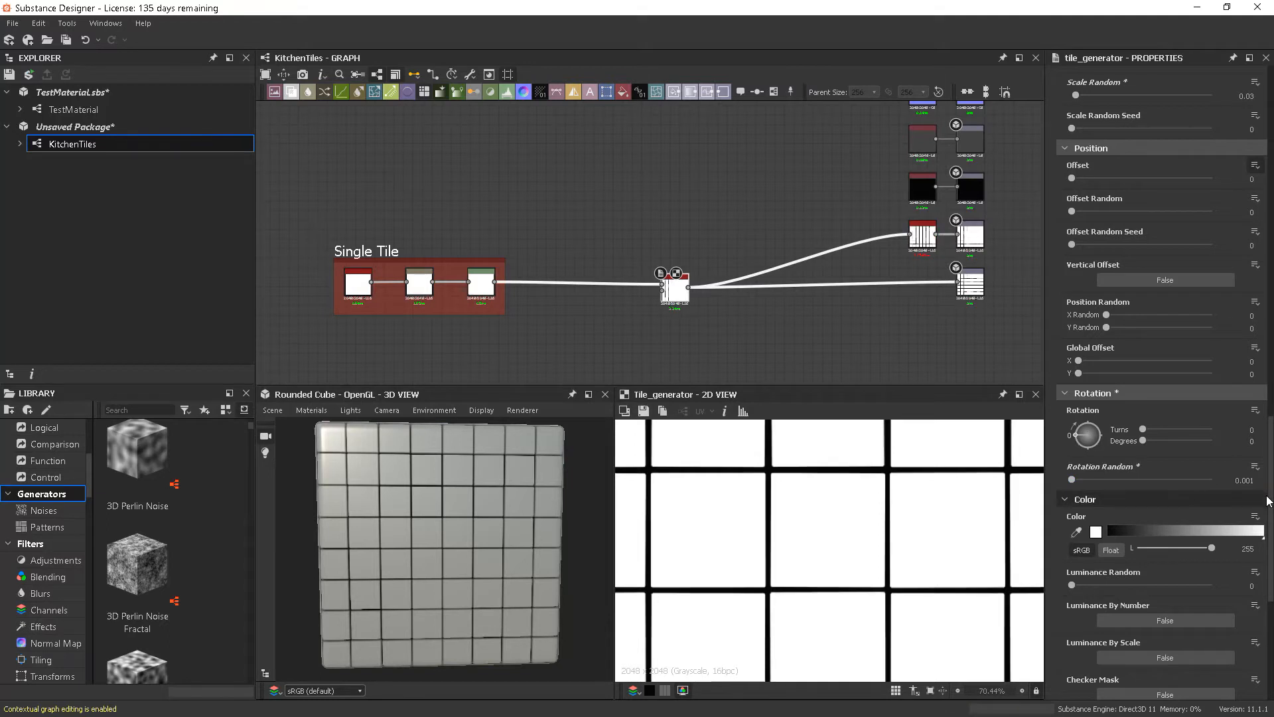
Set Rotation Random to 0.003 and inspect the slightly turned tiles in the 2D view and on the cube.
left_click(1252, 480)
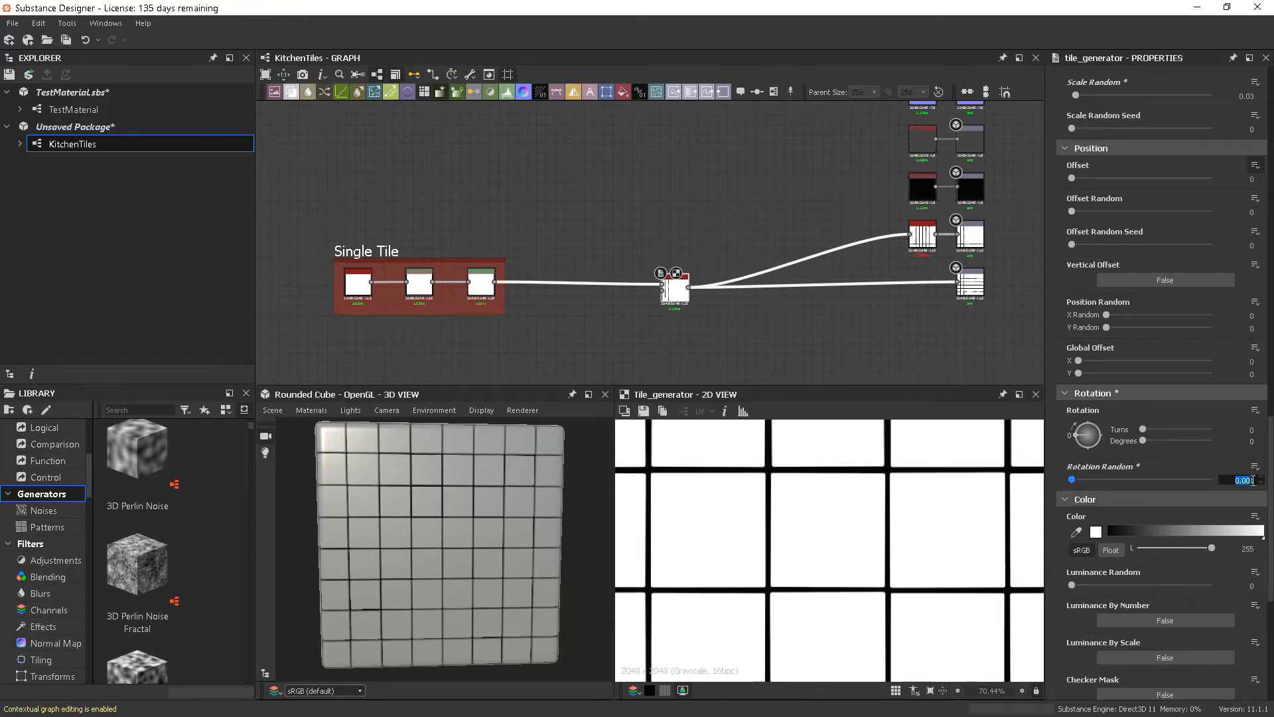
left_click(1252, 481)
left_click_drag(1252, 481, 1259, 482)
key("Return")
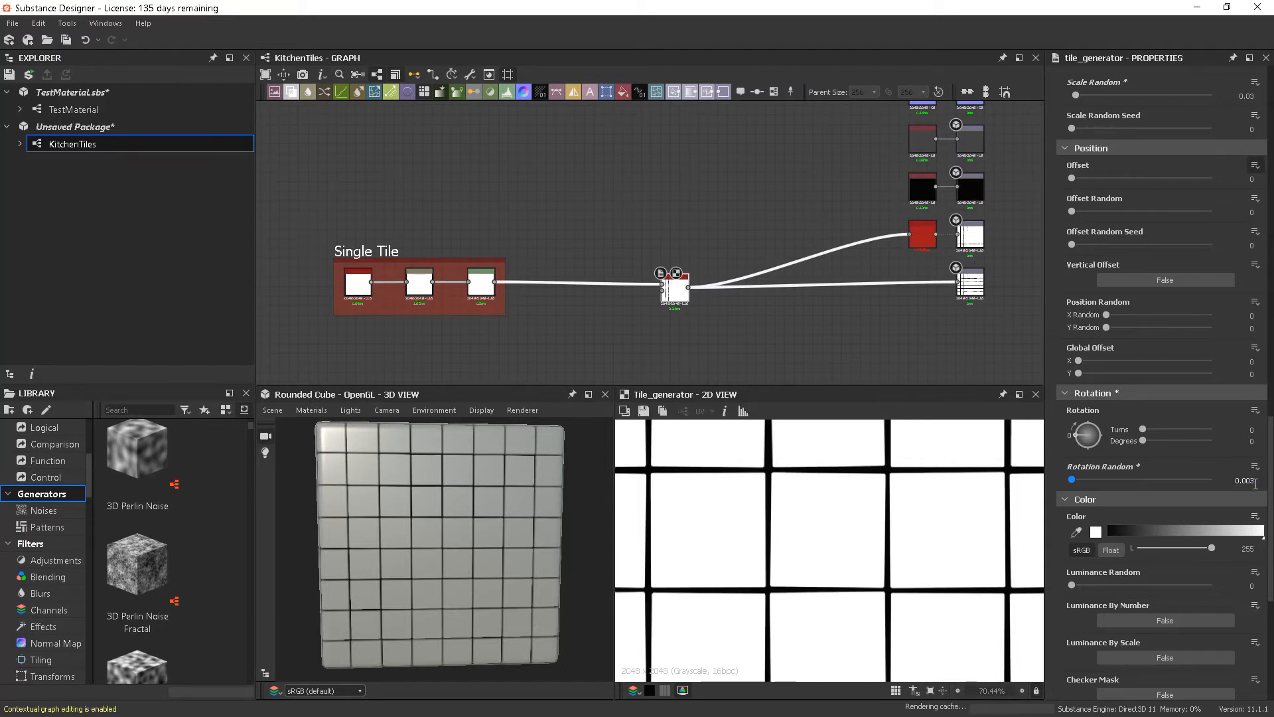
scroll(856, 561, "down", 6)
scroll(914, 579, "down", 1)
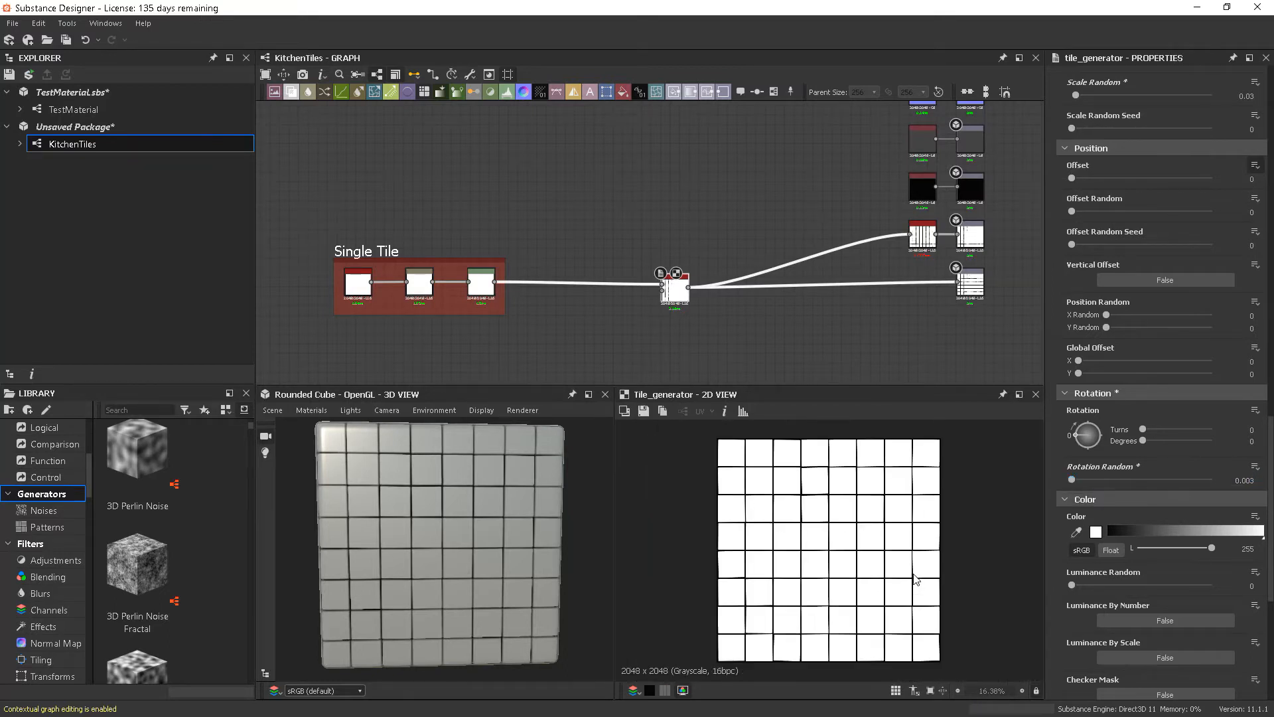
scroll(842, 545, "up", 1)
scroll(462, 554, "up", 5)
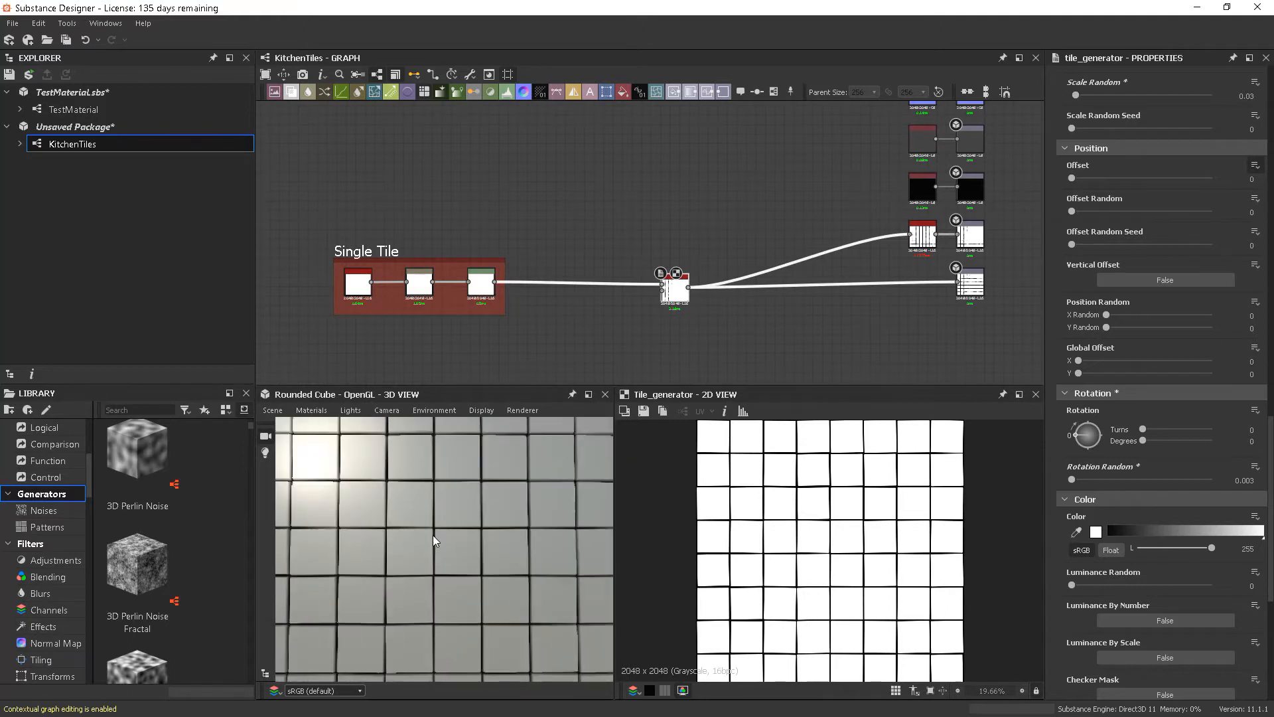
mouse_move(457, 554)
left_mouse_down()
mouse_move(480, 558)
mouse_move(448, 560)
left_mouse_up()
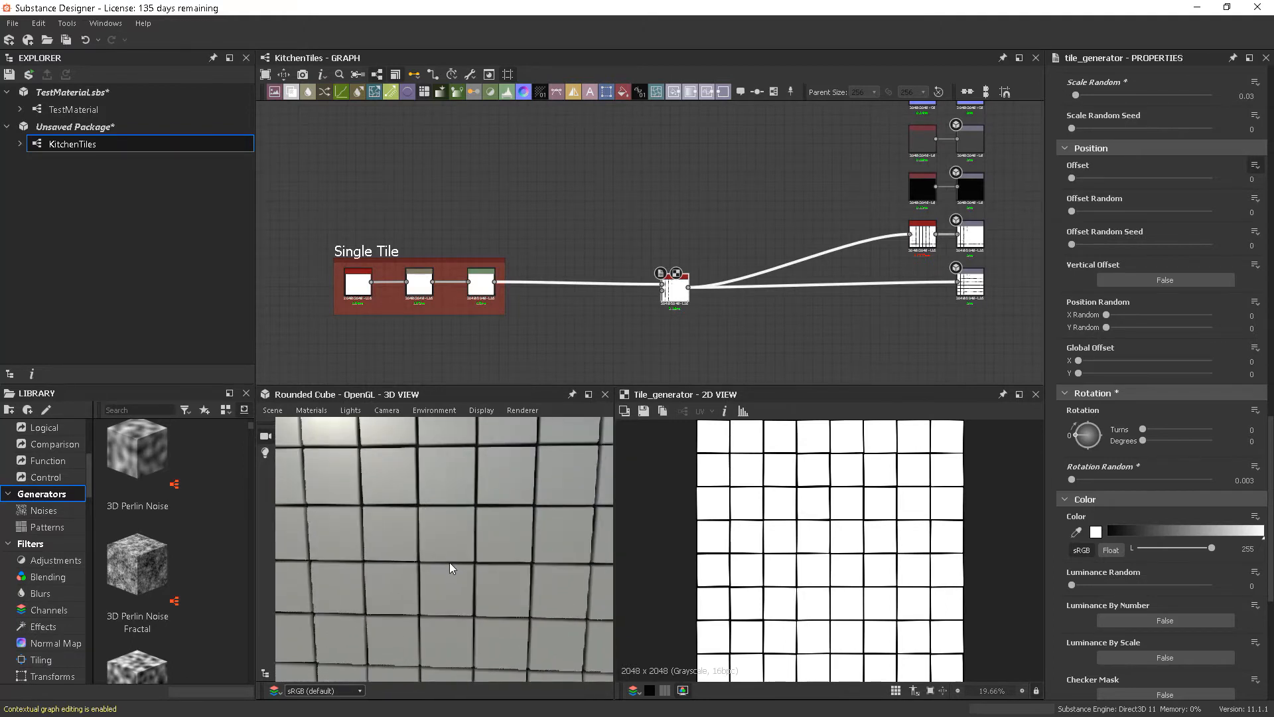
scroll(909, 582, "down", 2)
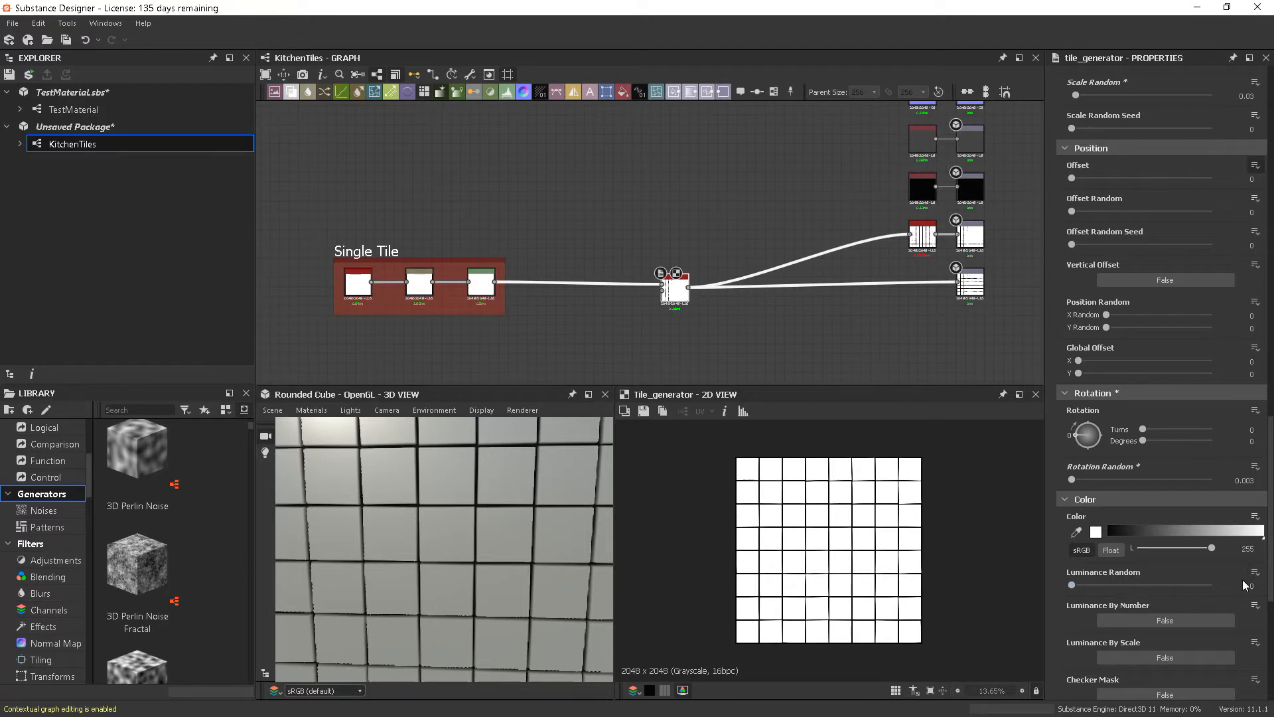
Set Luminance Random to 0.14 and view the per-tile shade variation in the 2D view.
scroll(1261, 575, "down", 2)
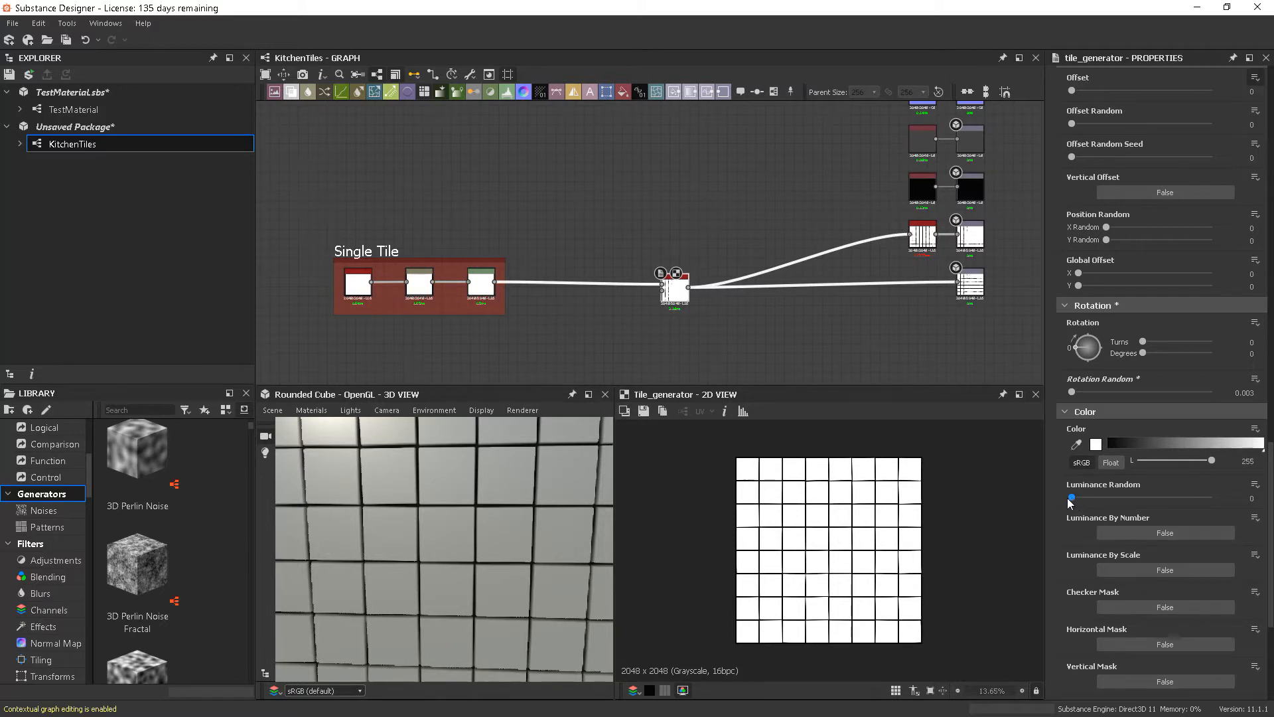
scroll(464, 539, "down", 6)
mouse_move(487, 564)
left_mouse_down("alt")
mouse_move(515, 562)
mouse_move(485, 566)
left_mouse_up("alt")
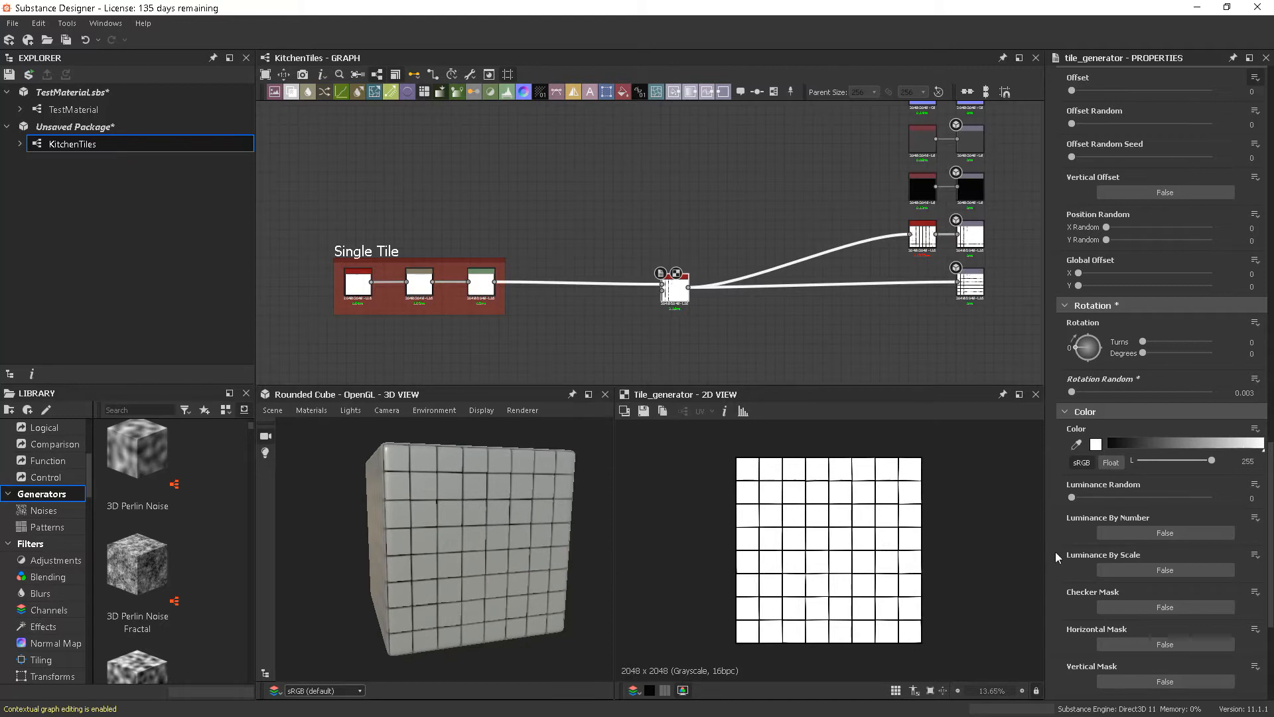
mouse_move(1071, 497)
left_mouse_down()
mouse_move(1107, 499)
mouse_move(1092, 497)
left_mouse_up()
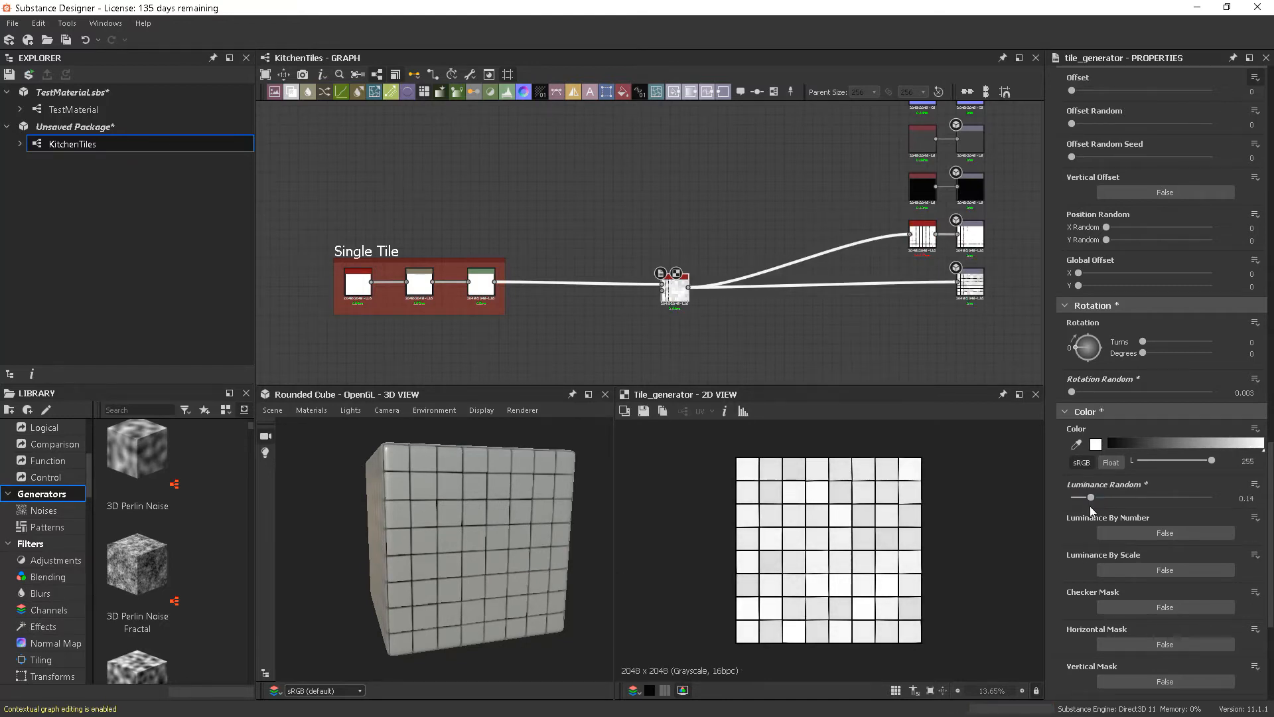
scroll(870, 576, "up", 3)
middle_click_drag(839, 562, 864, 620)
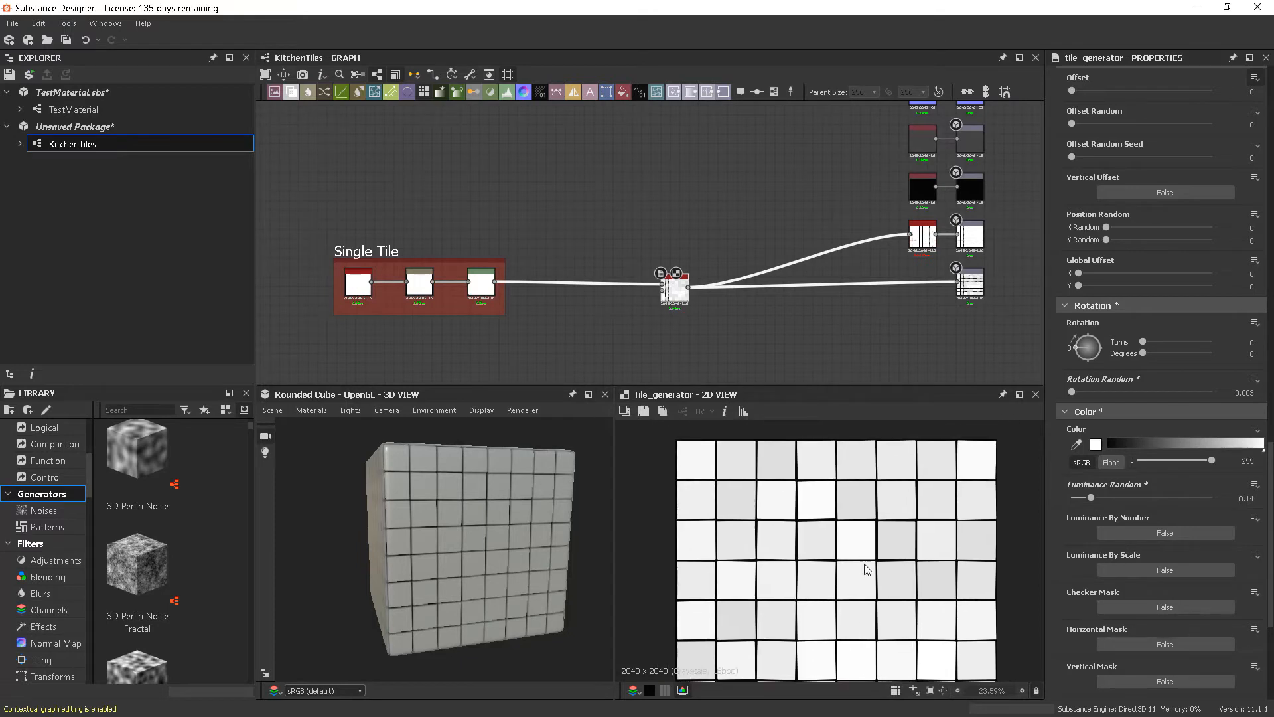
middle_click_drag(858, 539, 857, 564)
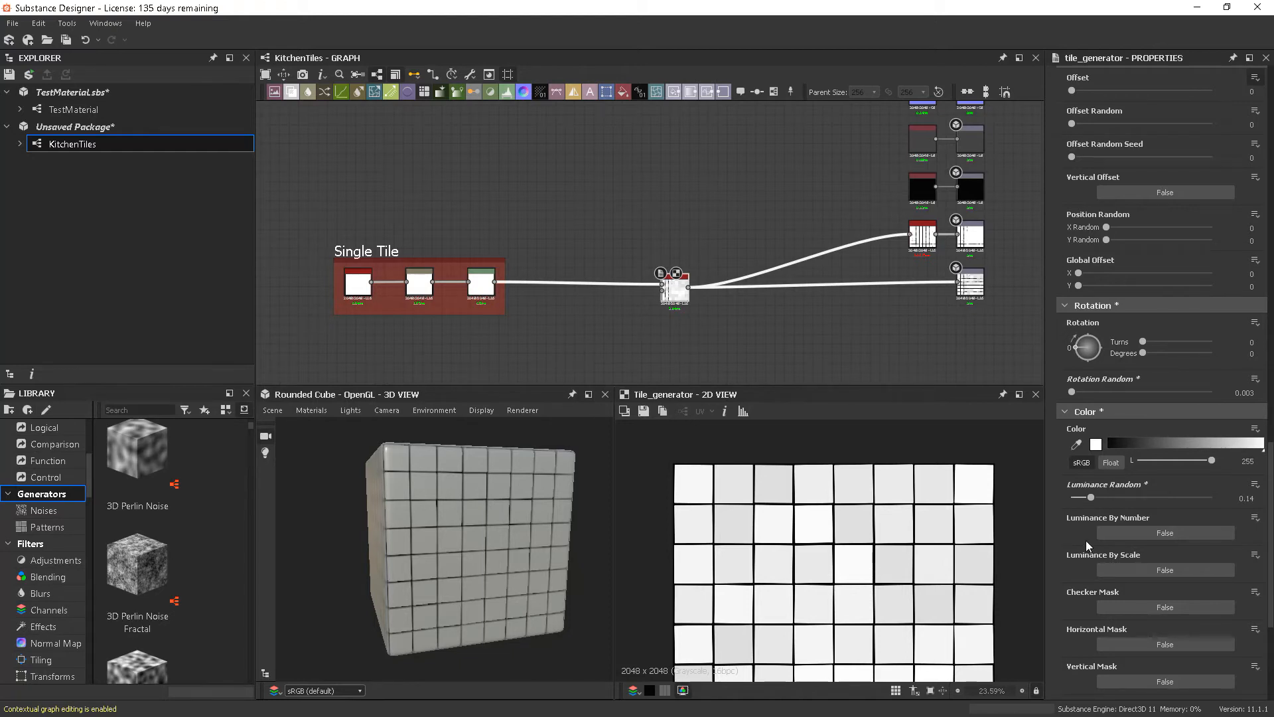
Raise Luminance Random to 0.69 and view the height differences along the cube's edge.
left_click_drag(1092, 496, 1169, 498)
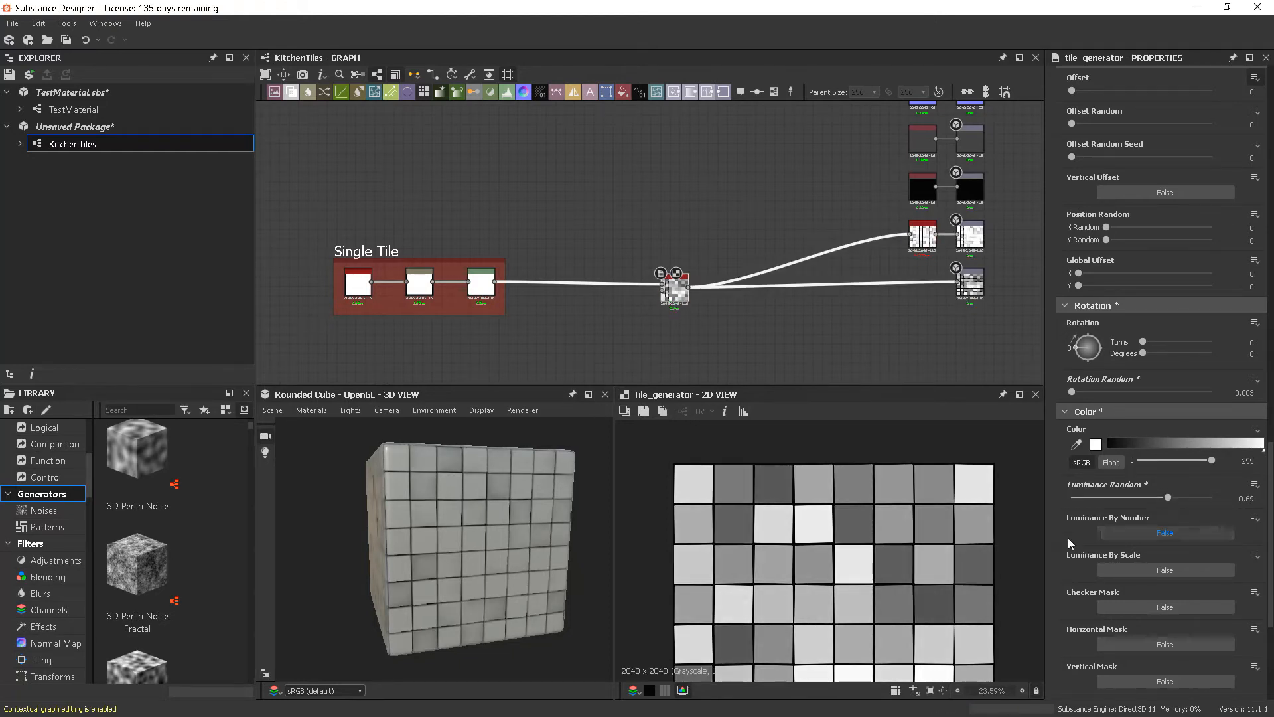
left_click_drag(516, 554, 436, 588)
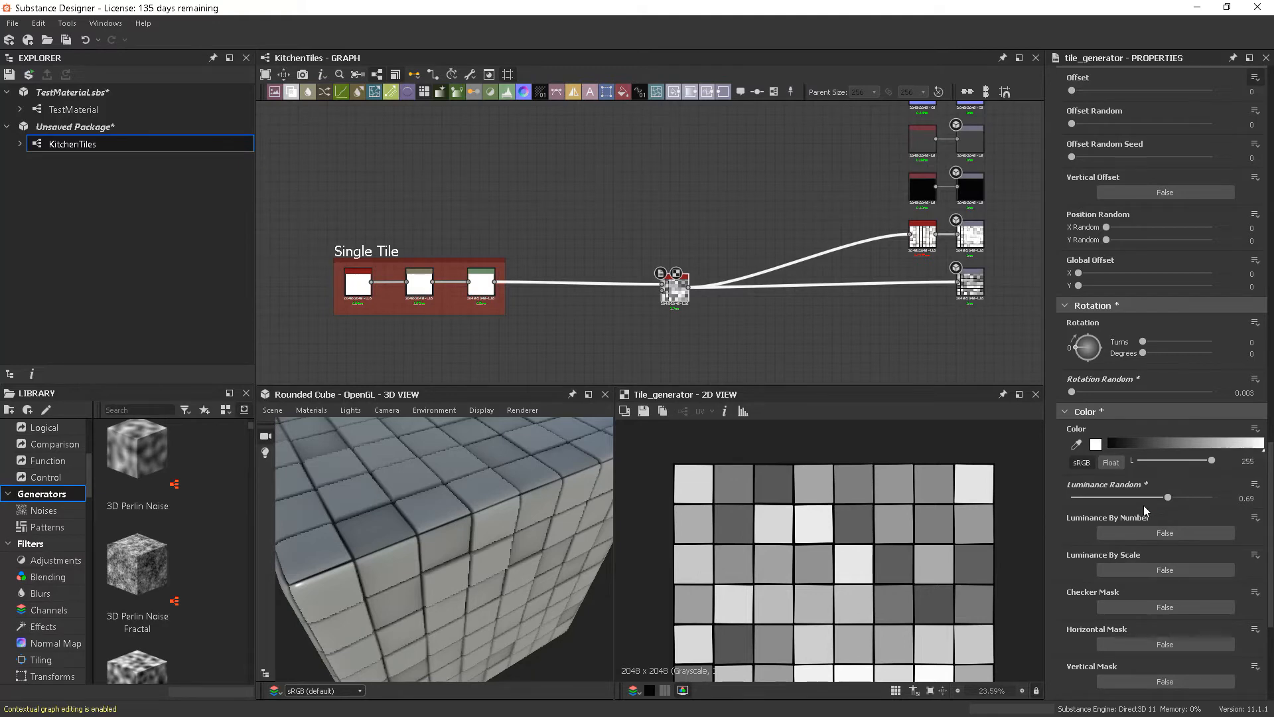
Set the Tile Generator's Luminance Random to 0.18 and view the tiles on the cube and in the 2D view.
left_click_drag(1162, 499, 1097, 499)
left_click_drag(566, 512, 395, 488)
scroll(418, 511, "down", 5)
mouse_move(460, 543)
left_mouse_down()
mouse_move(476, 521)
mouse_move(436, 533)
mouse_move(515, 545)
mouse_move(468, 517)
mouse_move(474, 538)
left_mouse_up()
scroll(697, 531, "up", 3)
scroll(830, 587, "down", 5)
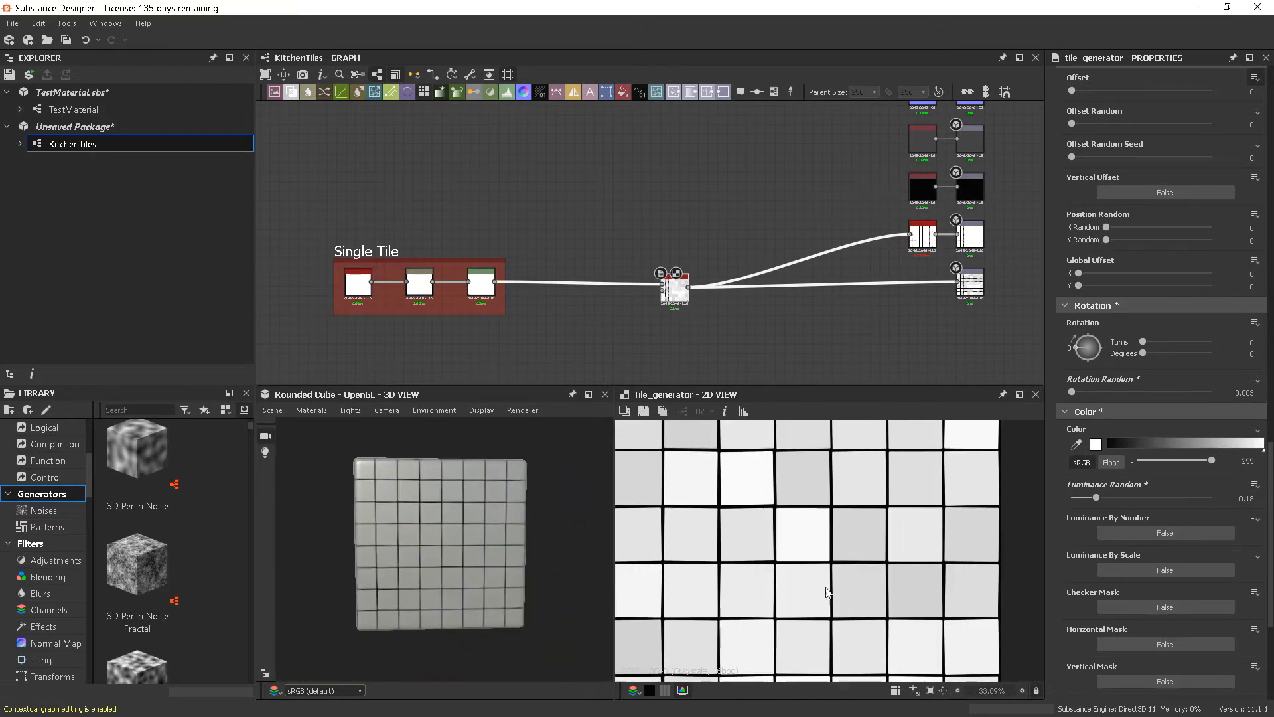
scroll(869, 593, "down", 1)
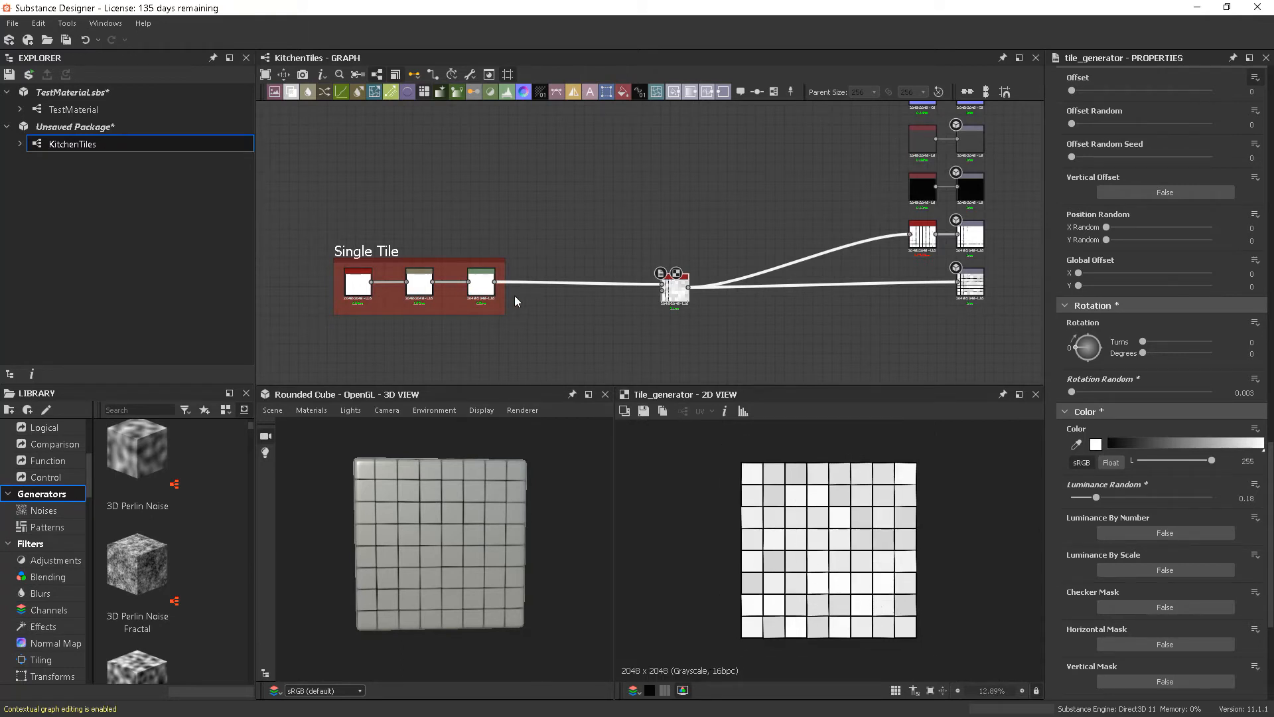
Examine the tile faces, gaps and highlights on the cube up close and from a distance.
left_click_drag(446, 541, 504, 520)
scroll(476, 548, "up", 3)
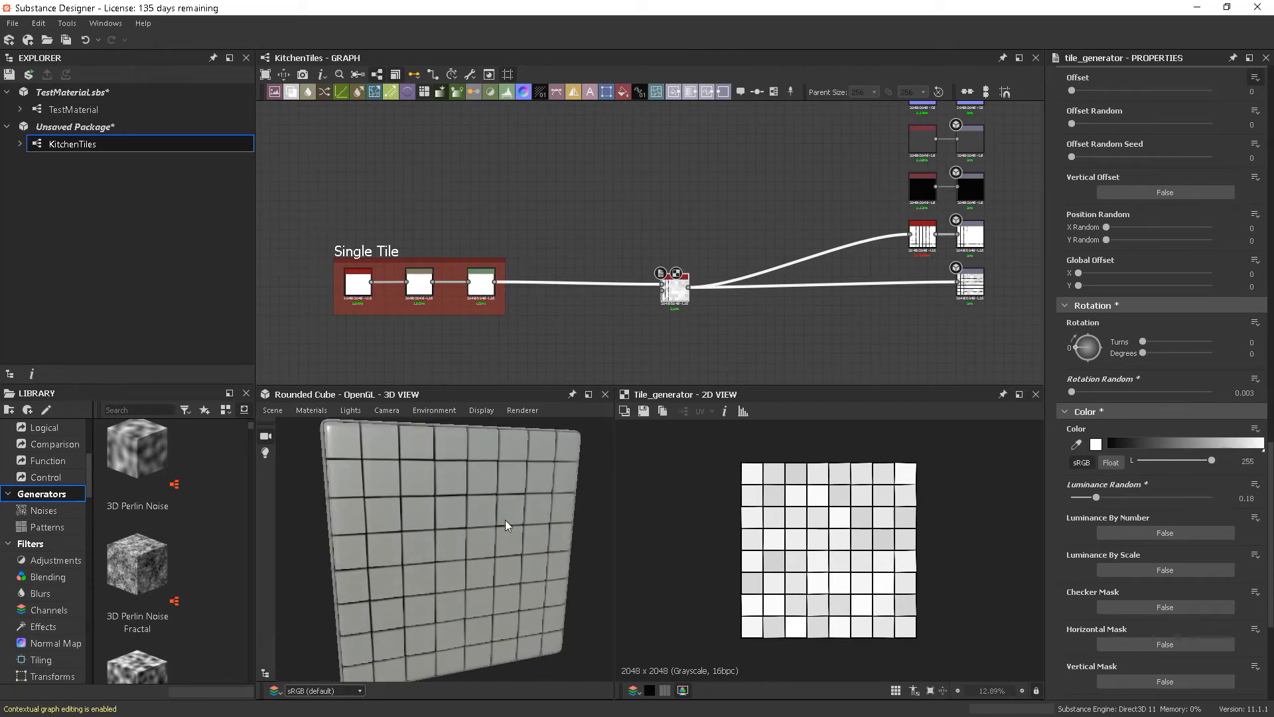
middle_click_drag(921, 340, 858, 337)
scroll(838, 334, "down", 2)
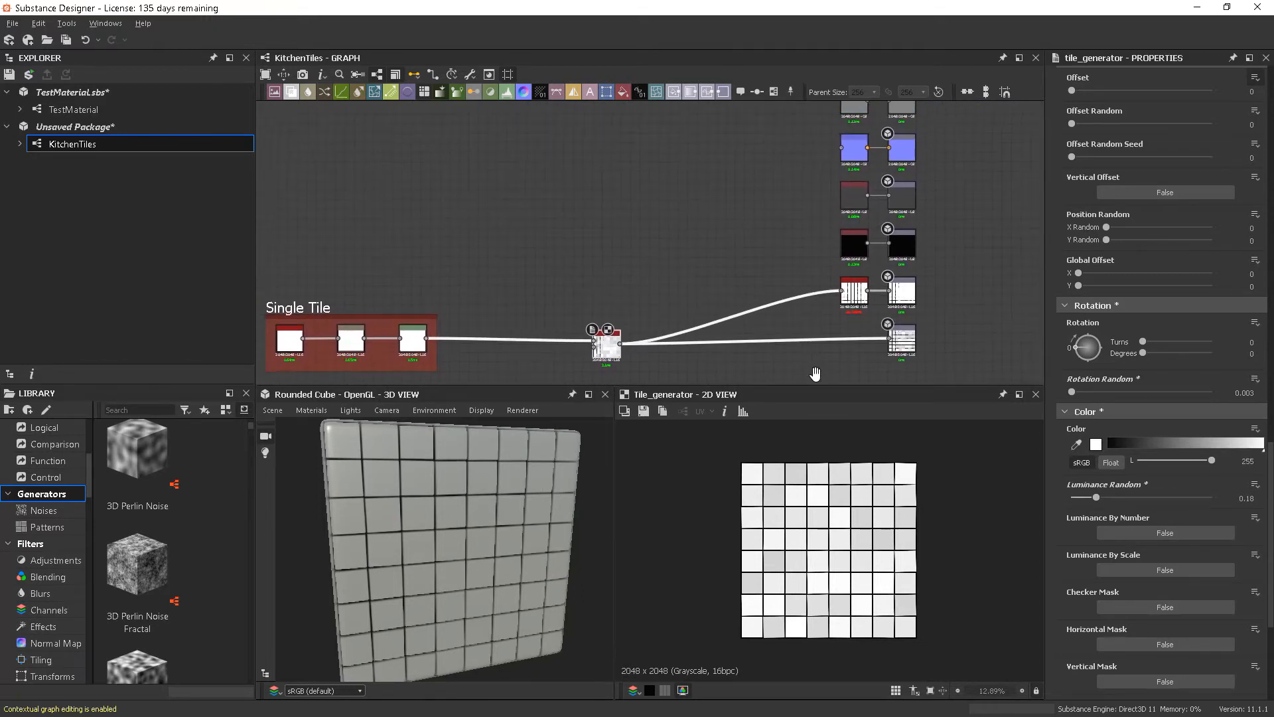
middle_click_drag(815, 336, 790, 350)
scroll(475, 539, "up", 10)
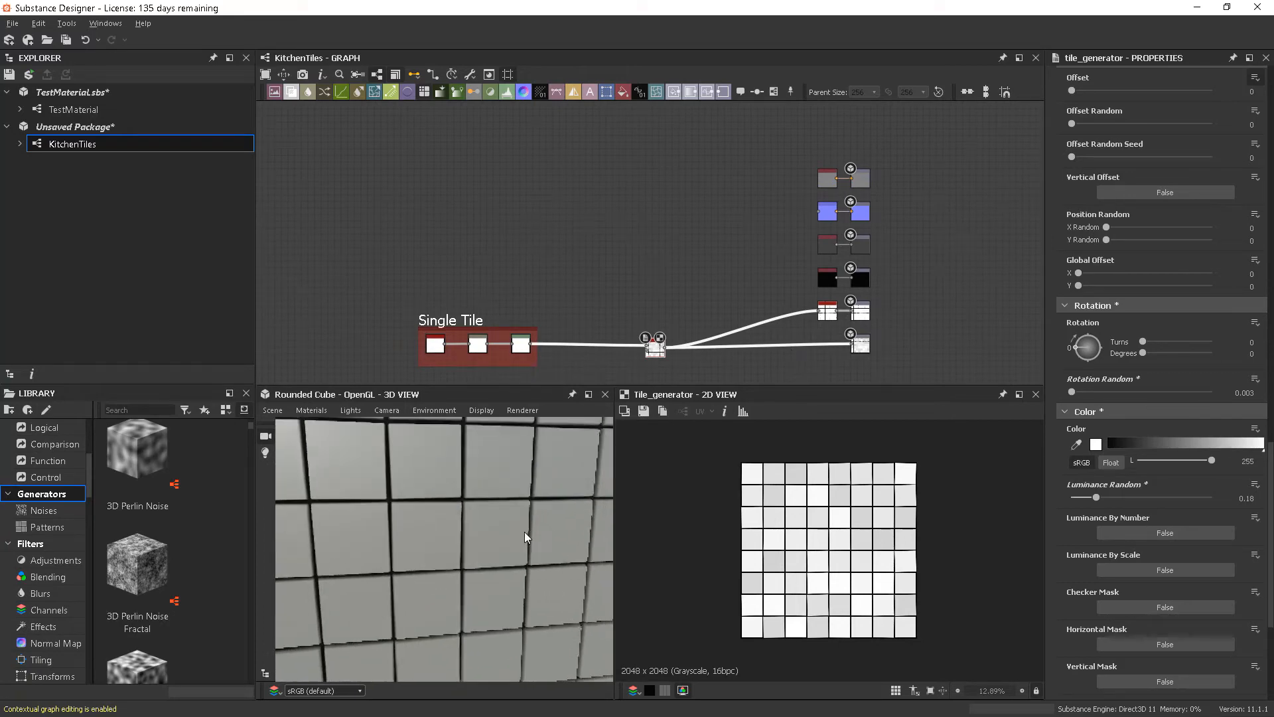
middle_click_drag(474, 535, 458, 554)
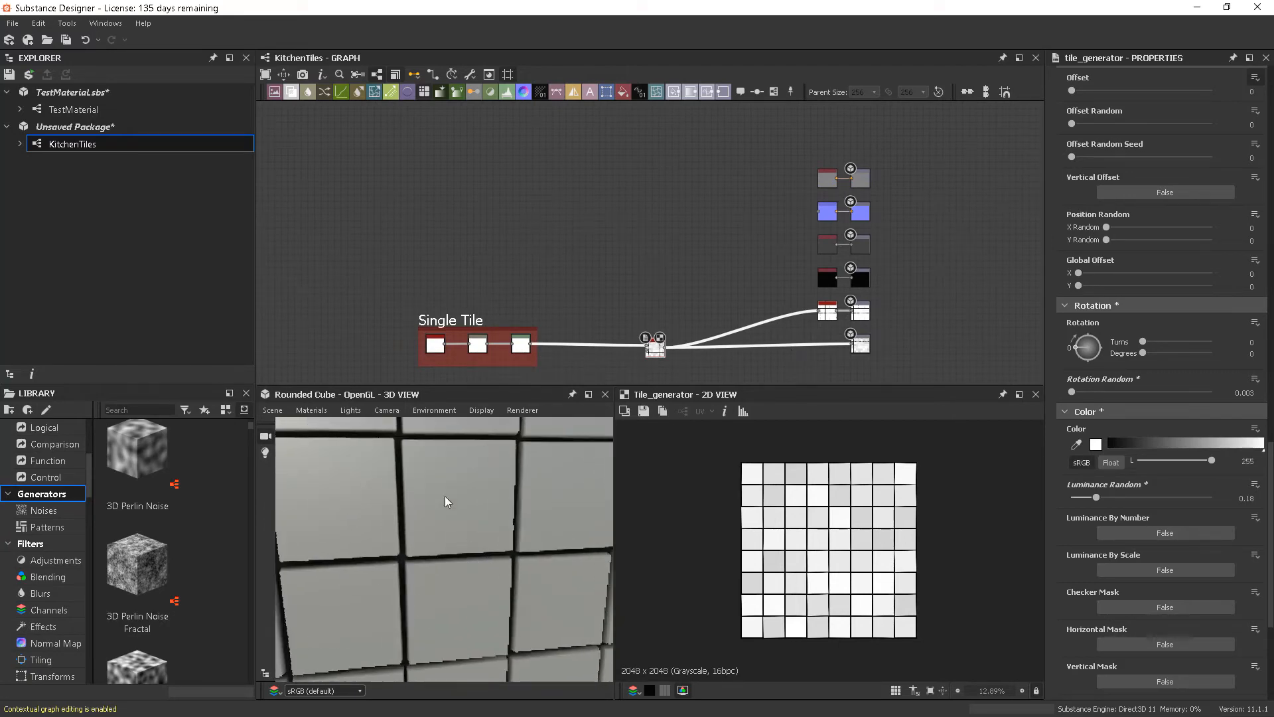
mouse_move(475, 592)
left_mouse_down()
mouse_move(468, 528)
mouse_move(478, 572)
left_mouse_up()
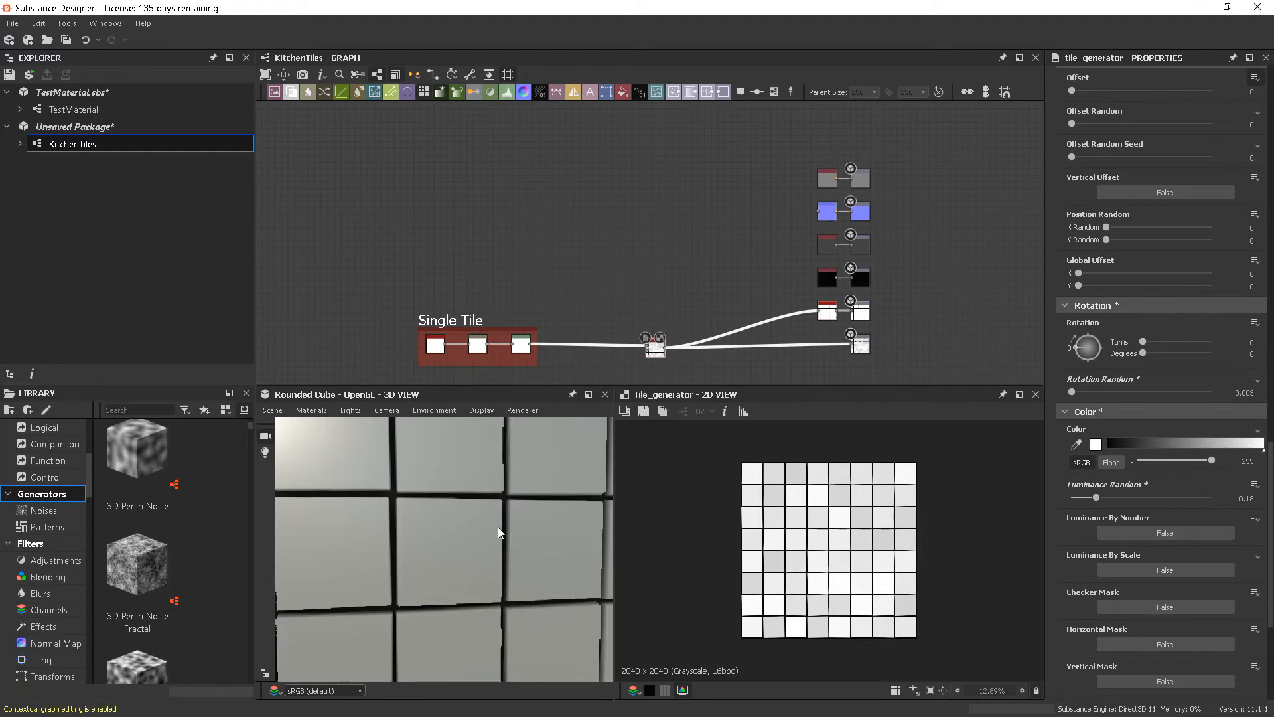
scroll(495, 521, "down", 10)
left_click_drag(487, 595, 512, 553)
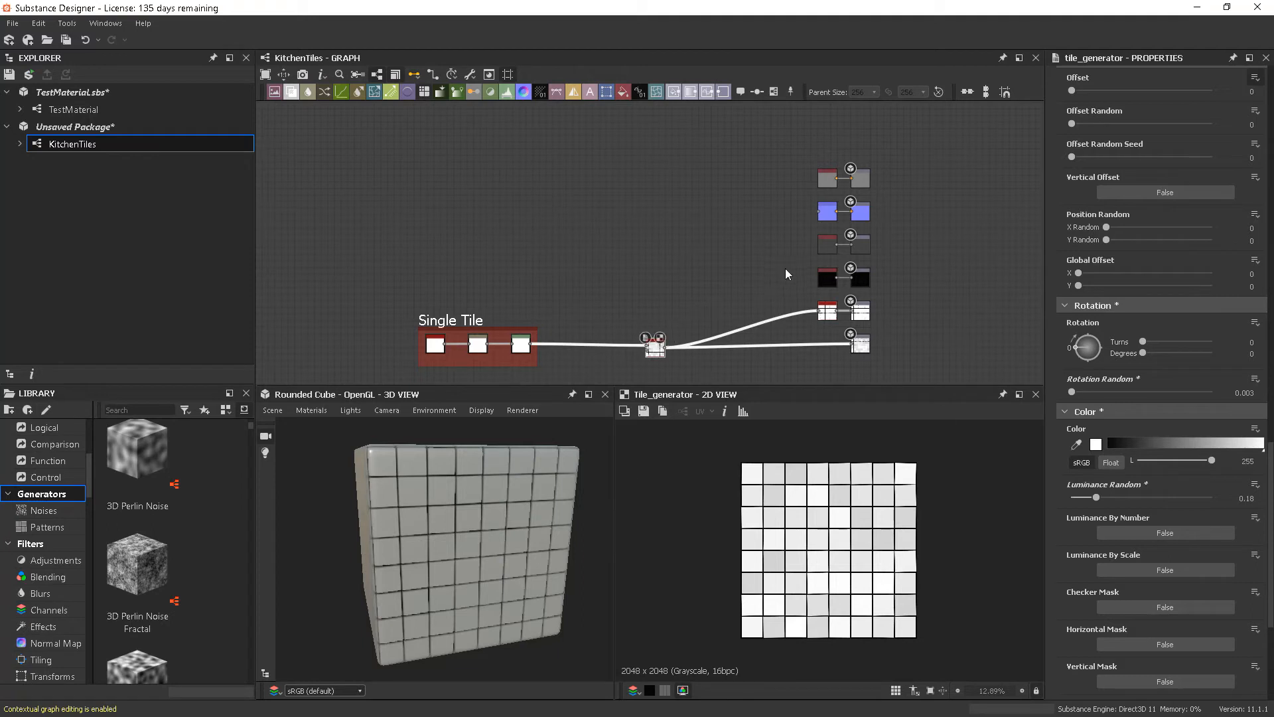
Add a BnW Spots 2 noise from the generators library to the empty graph area left of the output nodes.
middle_click_drag(751, 300, 747, 294)
left_click(697, 265)
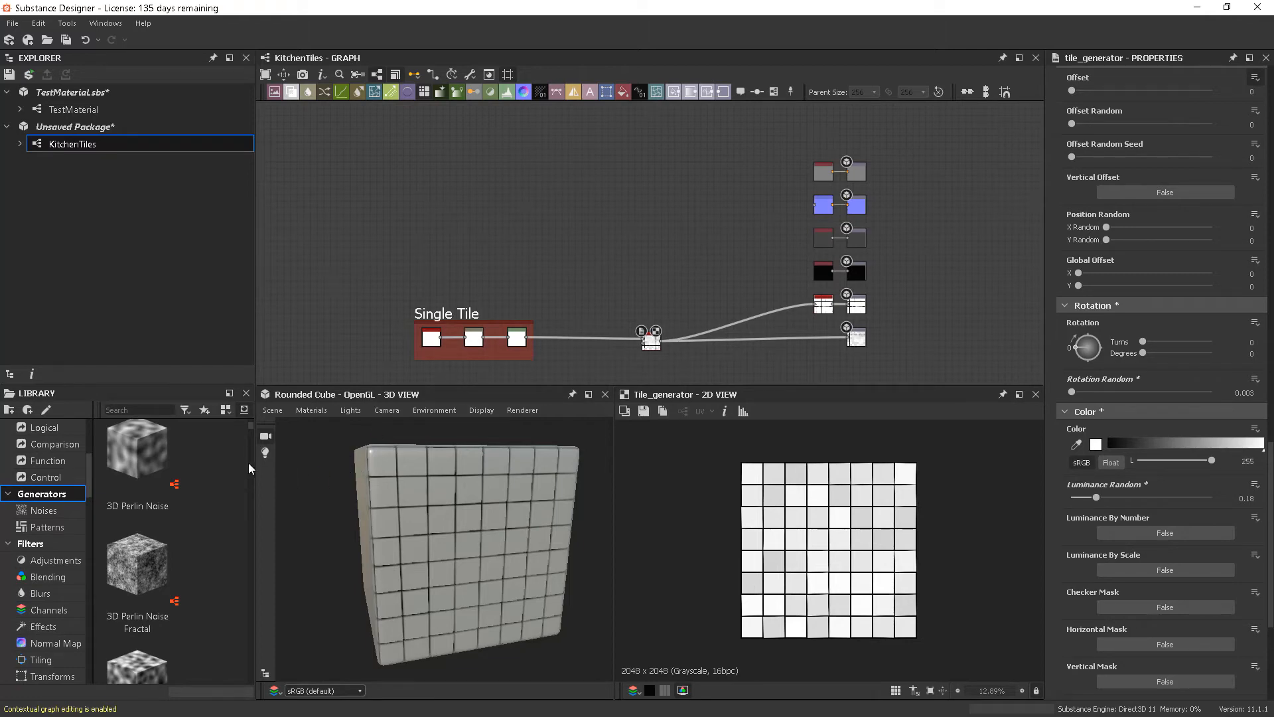
scroll(215, 485, "down", 15)
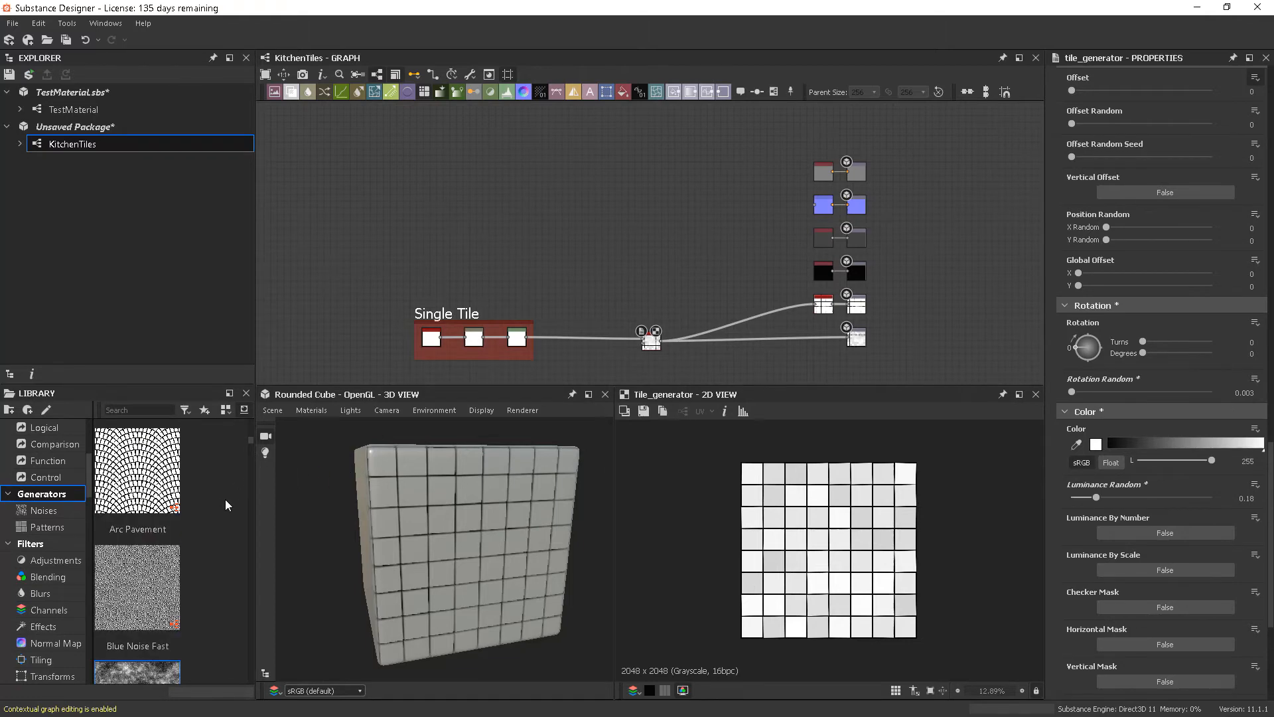
scroll(229, 511, "up", 3)
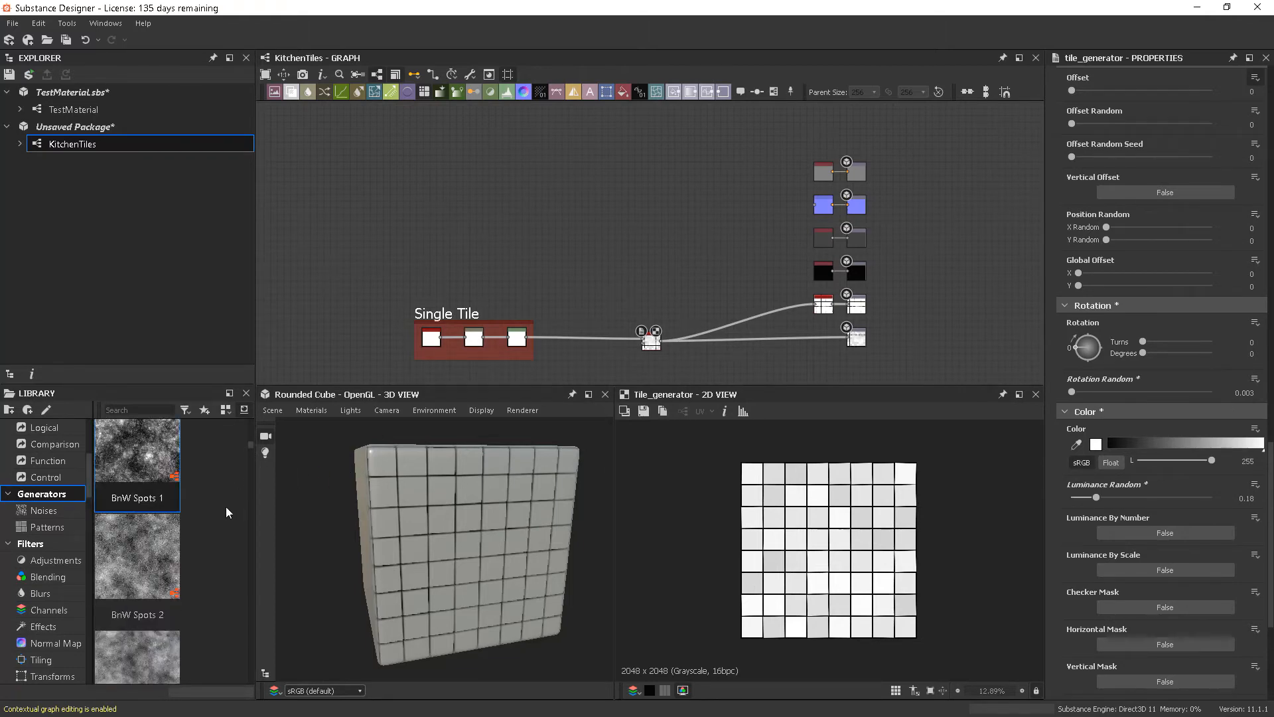
left_click(141, 554)
left_click_drag(150, 568, 611, 224)
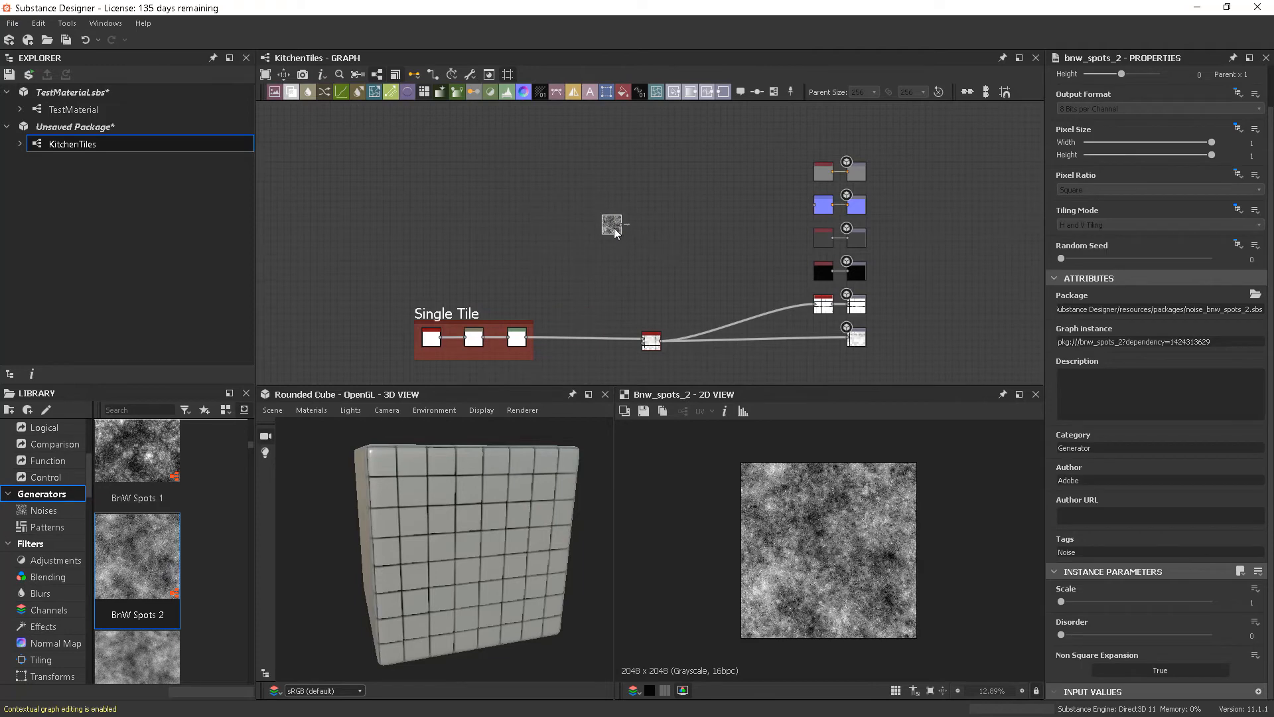
Set the BnW Spots 2 noise's Scale to 8 and its Disorder to 0.18.
scroll(808, 230, "up", 5)
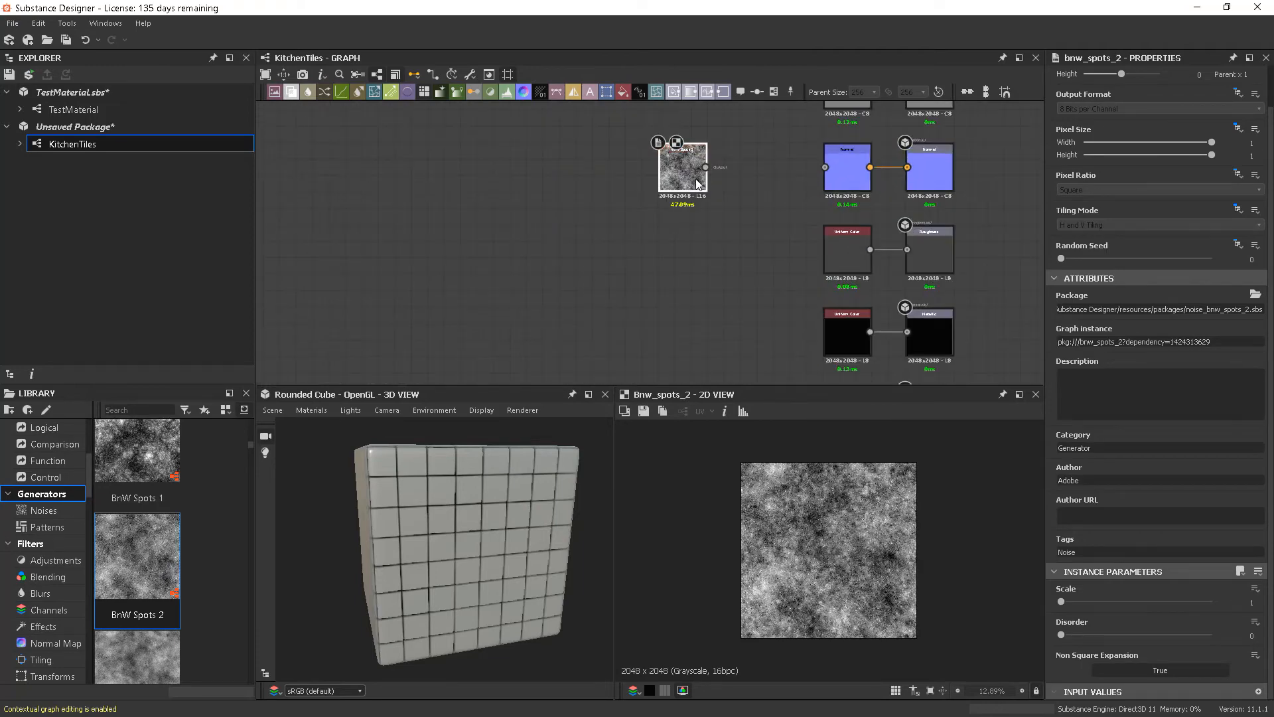
scroll(827, 533, "up", 5)
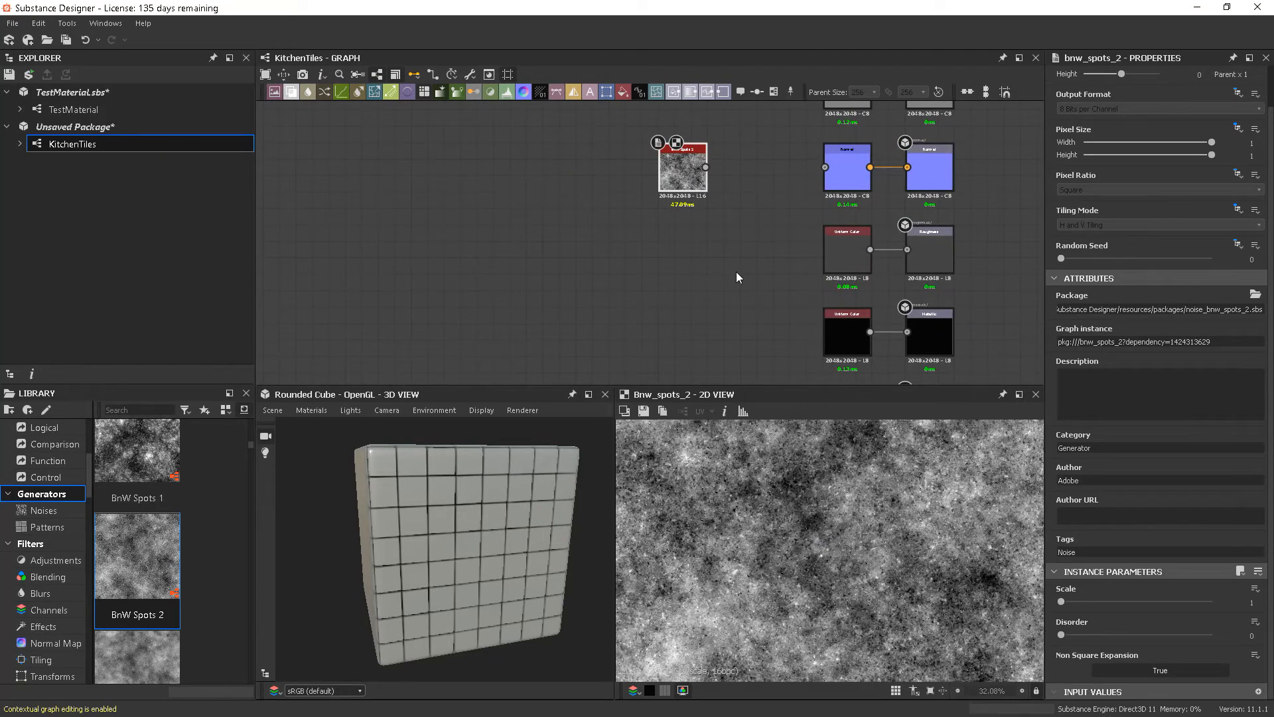
middle_click_drag(736, 277, 714, 312)
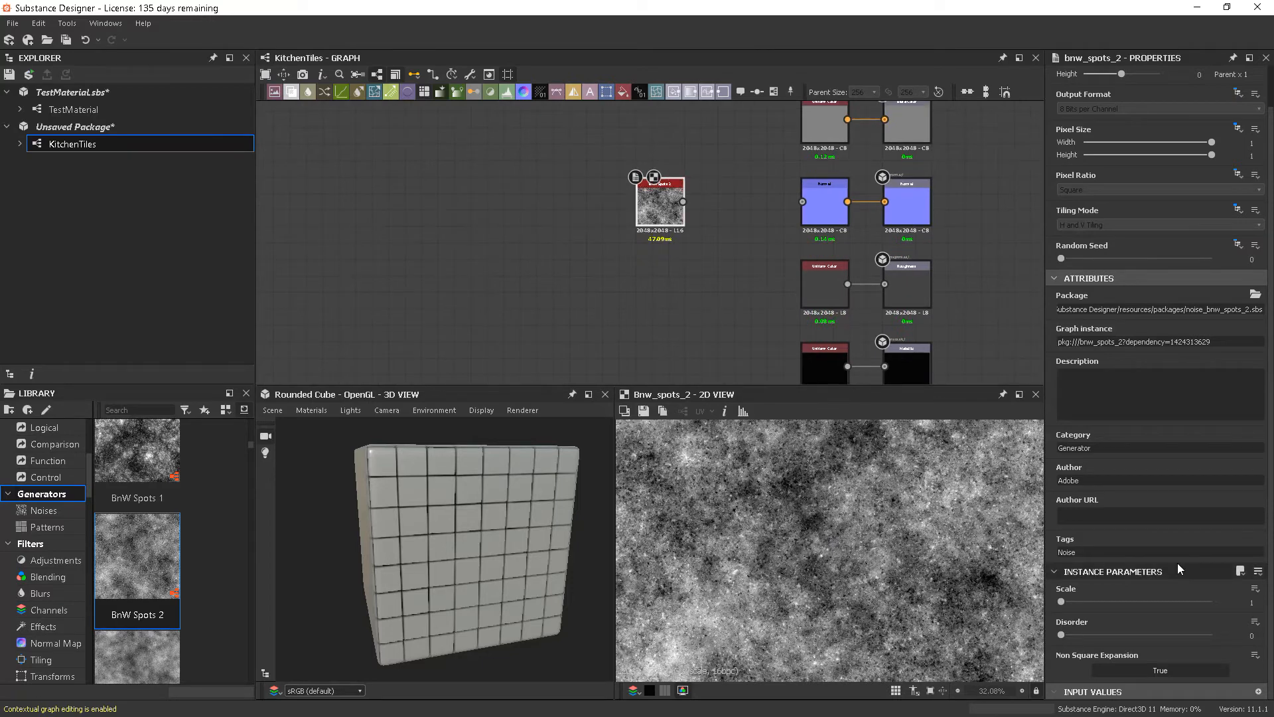
left_click_drag(1062, 602, 1237, 601)
Connect the BnW Spots 2 output to the Normal node and inspect the normal map in 2D and on the cube.
middle_click_drag(760, 304, 595, 307)
left_click_drag(568, 225, 687, 227)
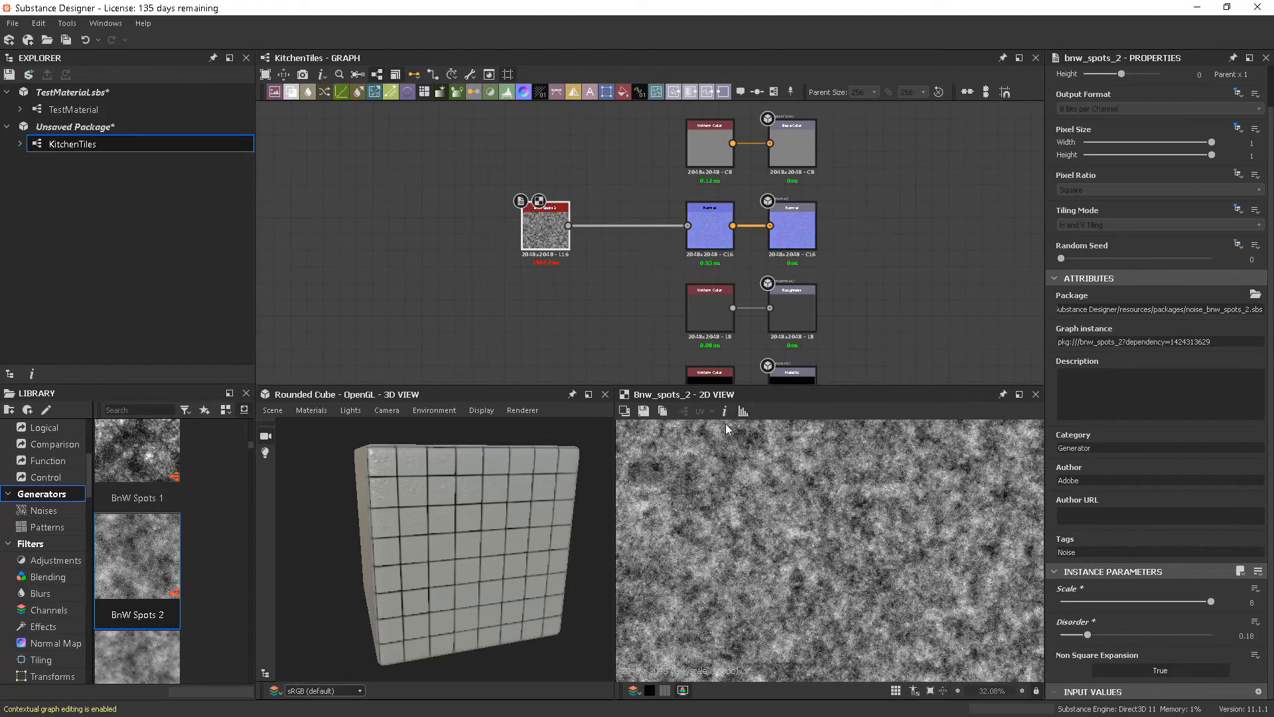
double_click(710, 229)
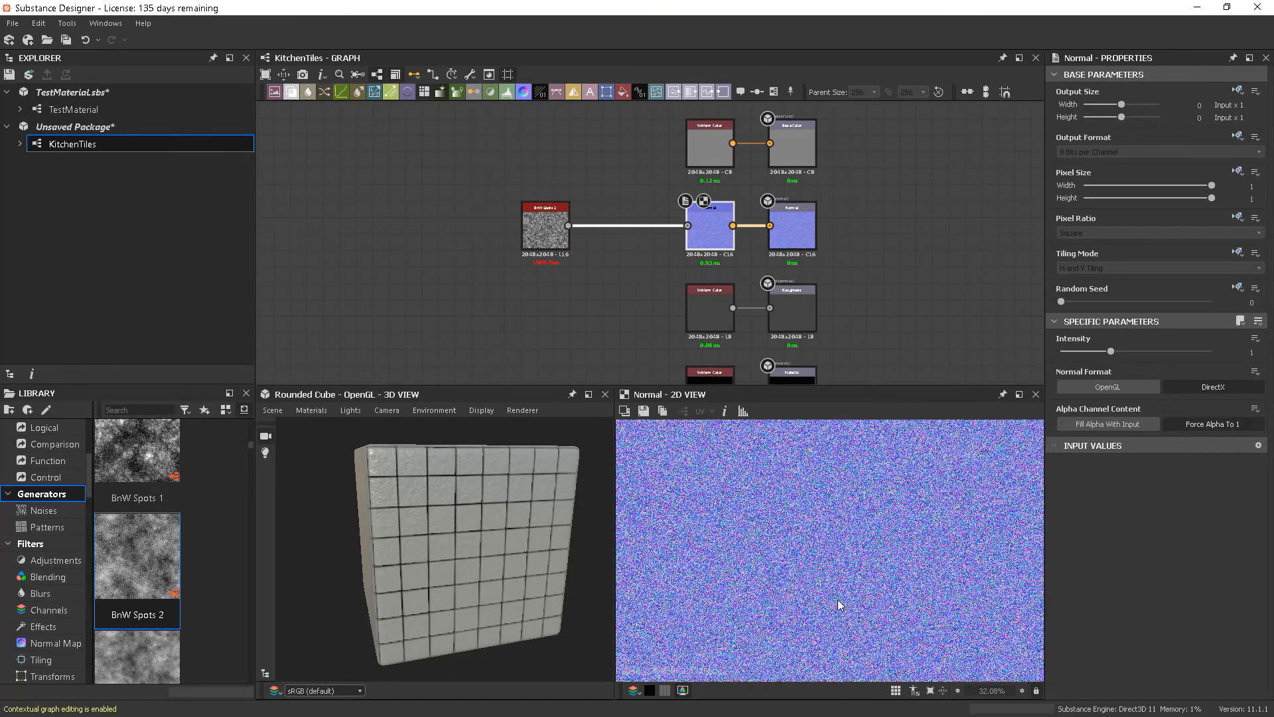
scroll(830, 597, "down", 5)
scroll(831, 577, "up", 4)
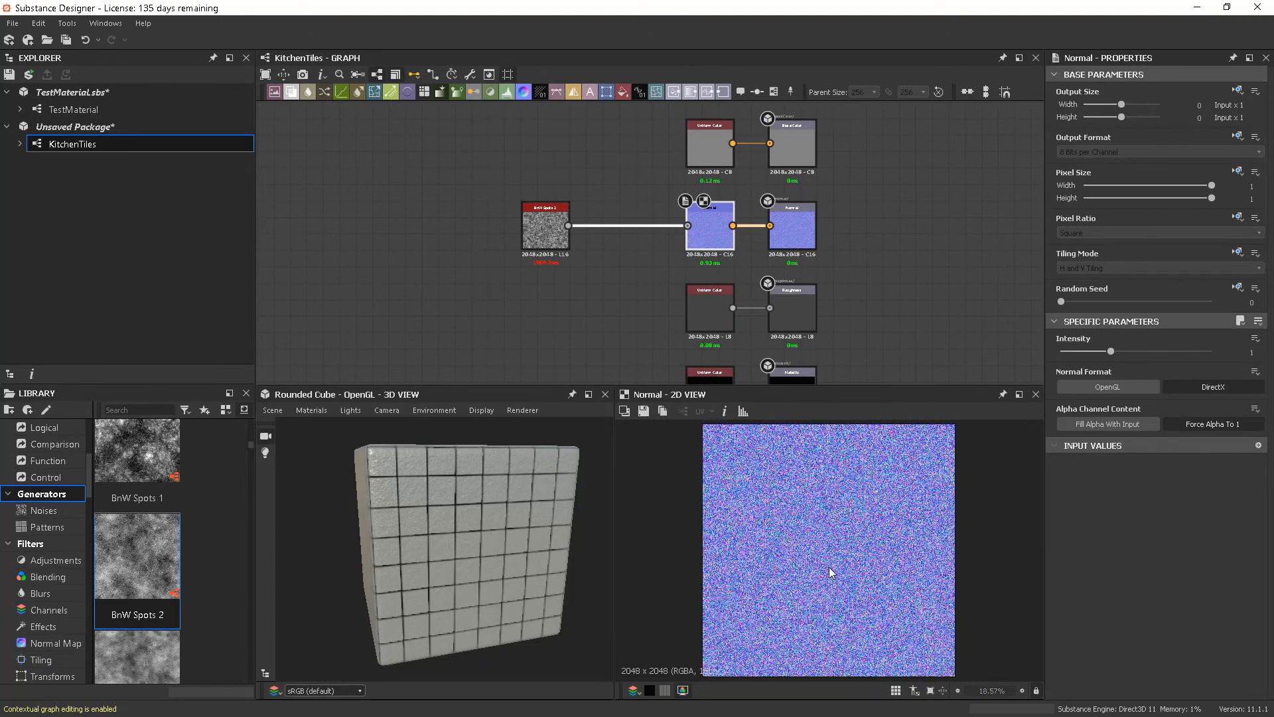
scroll(833, 559, "down", 3)
scroll(452, 514, "up", 8)
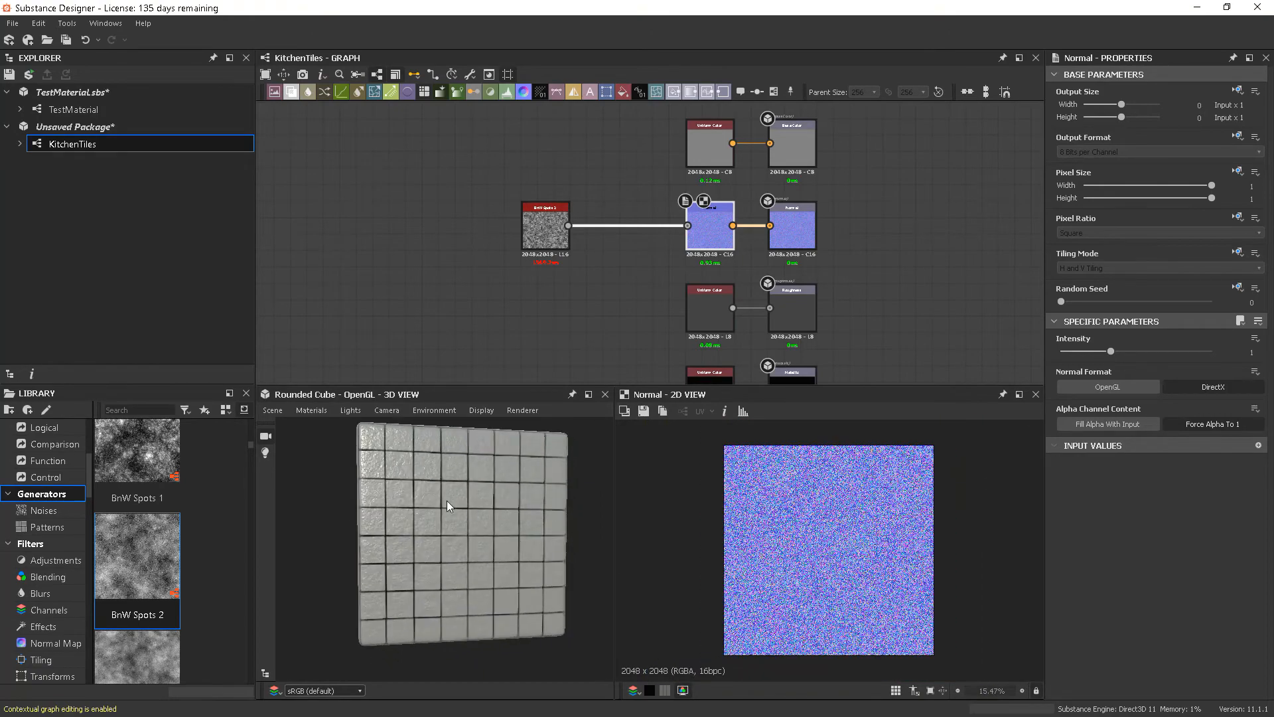
left_click_drag(473, 527, 491, 572)
scroll(483, 560, "down", 5)
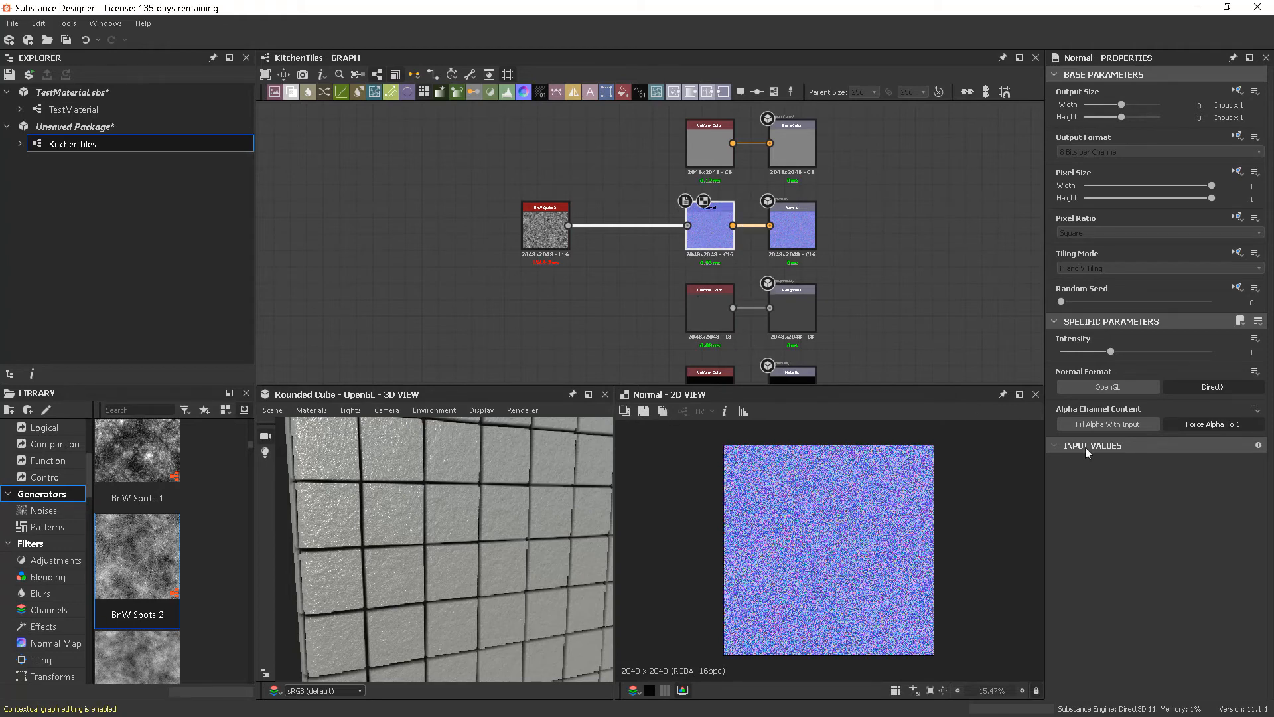
Set the Normal node's Intensity to 0.09 and inspect the surface bumps on the cube.
left_click_drag(1111, 352, 1065, 352)
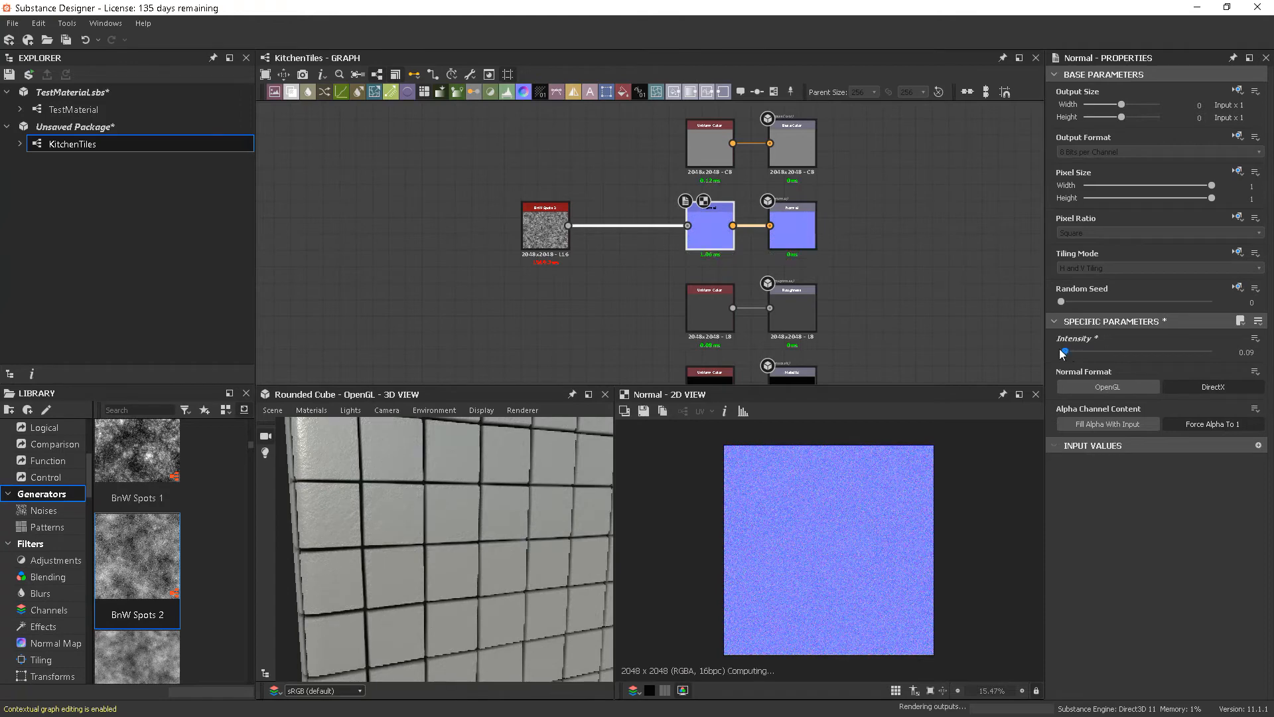
scroll(480, 488, "up", 5)
scroll(477, 524, "down", 5)
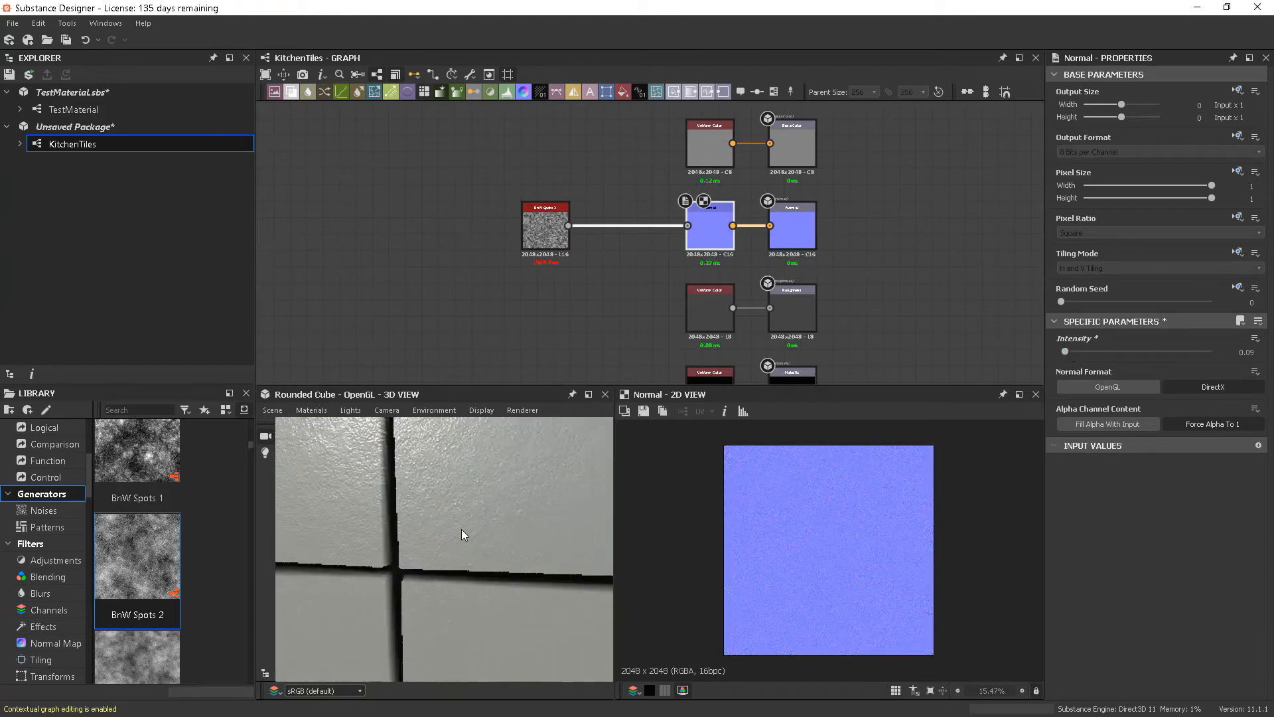
scroll(450, 531, "up", 2)
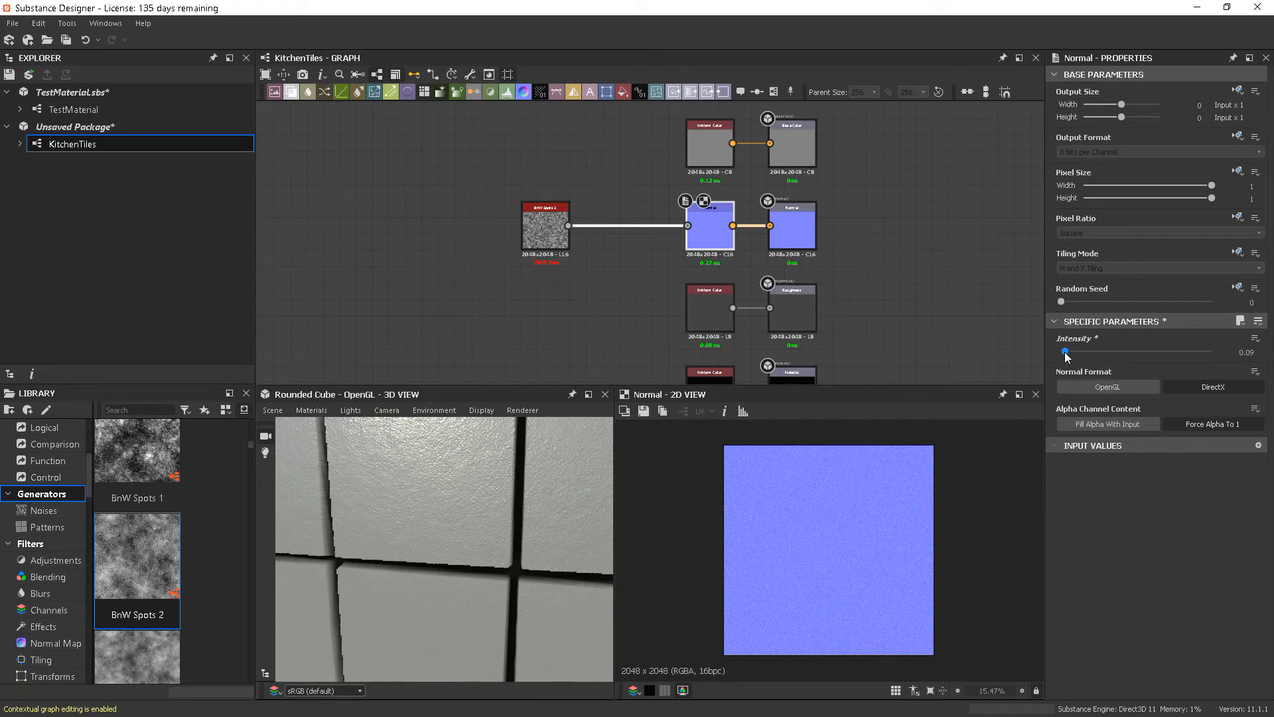
scroll(428, 504, "down", 8)
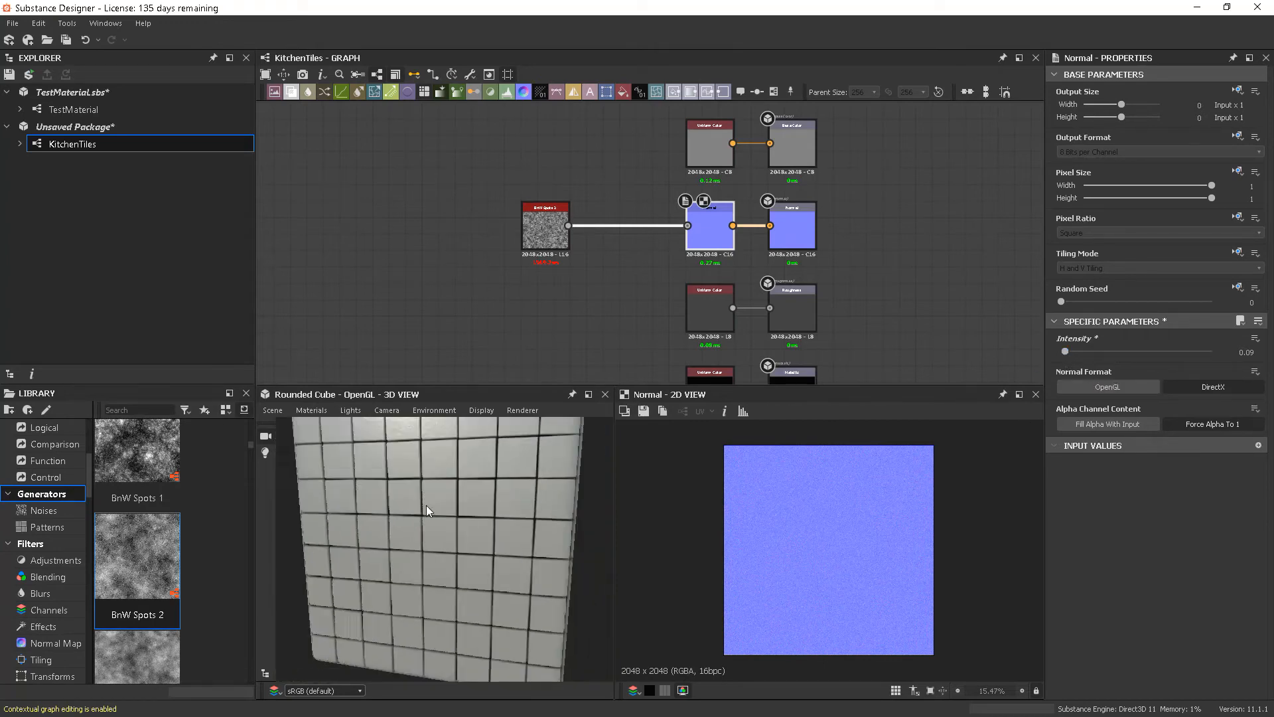
left_click_drag(453, 531, 508, 566)
scroll(438, 563, "up", 6)
scroll(492, 525, "down", 3)
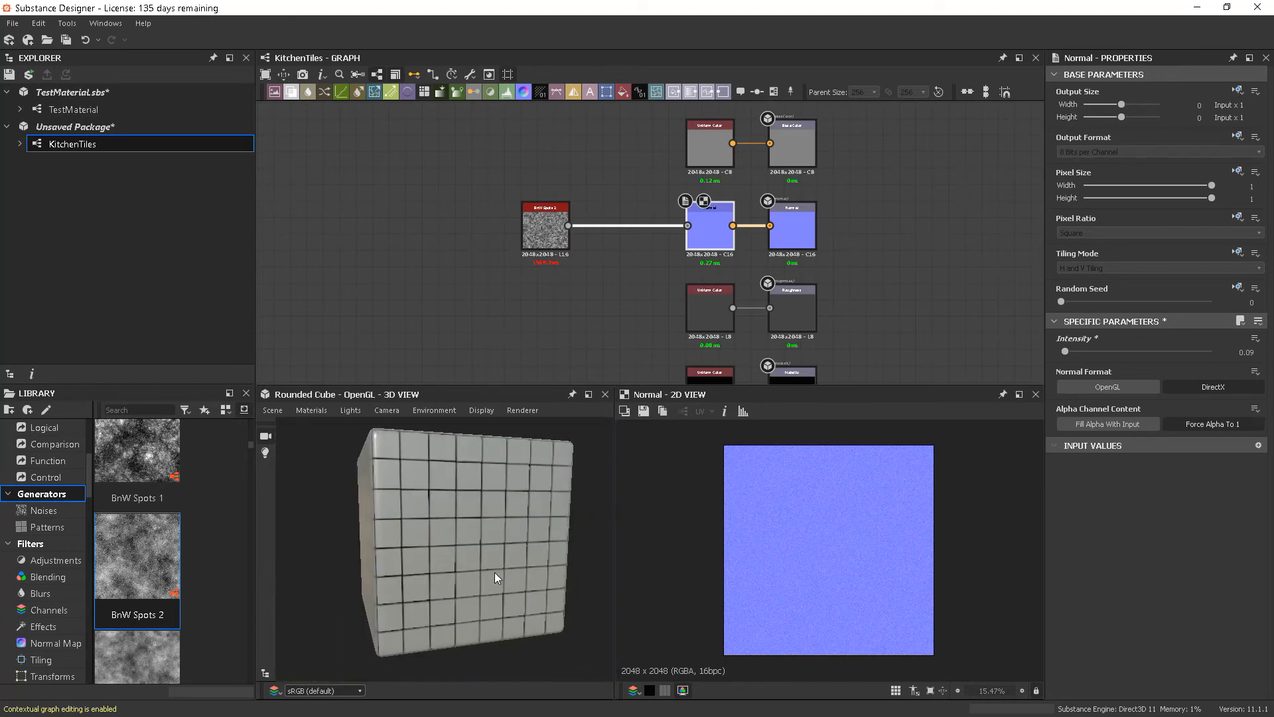
scroll(463, 547, "up", 3)
left_click_drag(463, 548, 512, 585)
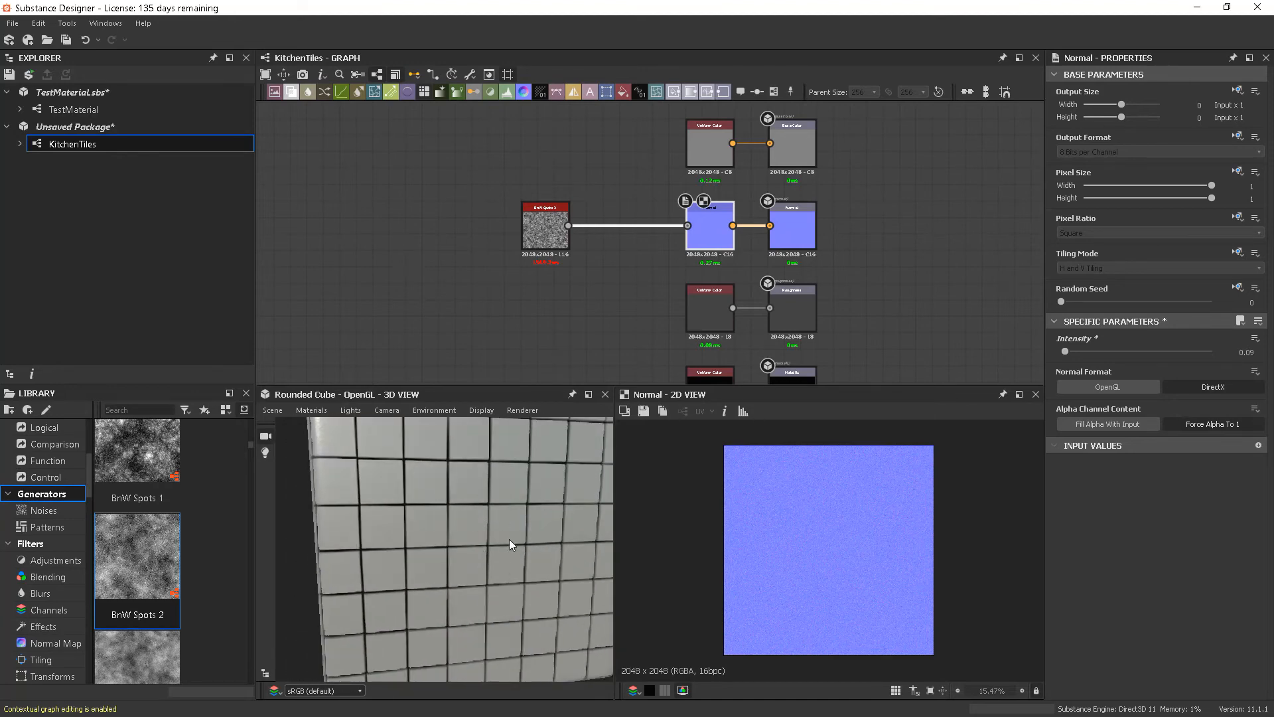
scroll(519, 550, "down", 5)
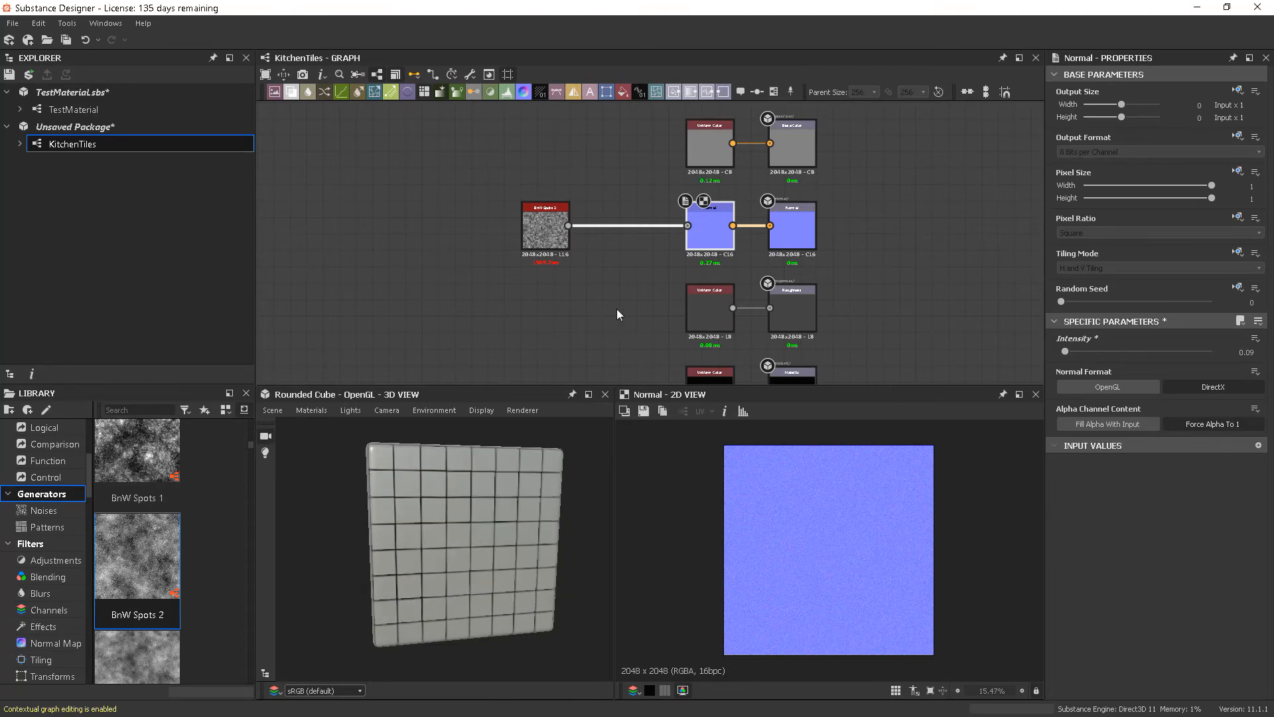
Set the Output Color of the Uniform Color node feeding Roughness to #171717 and view the cube's reflections.
scroll(879, 295, "down", 5)
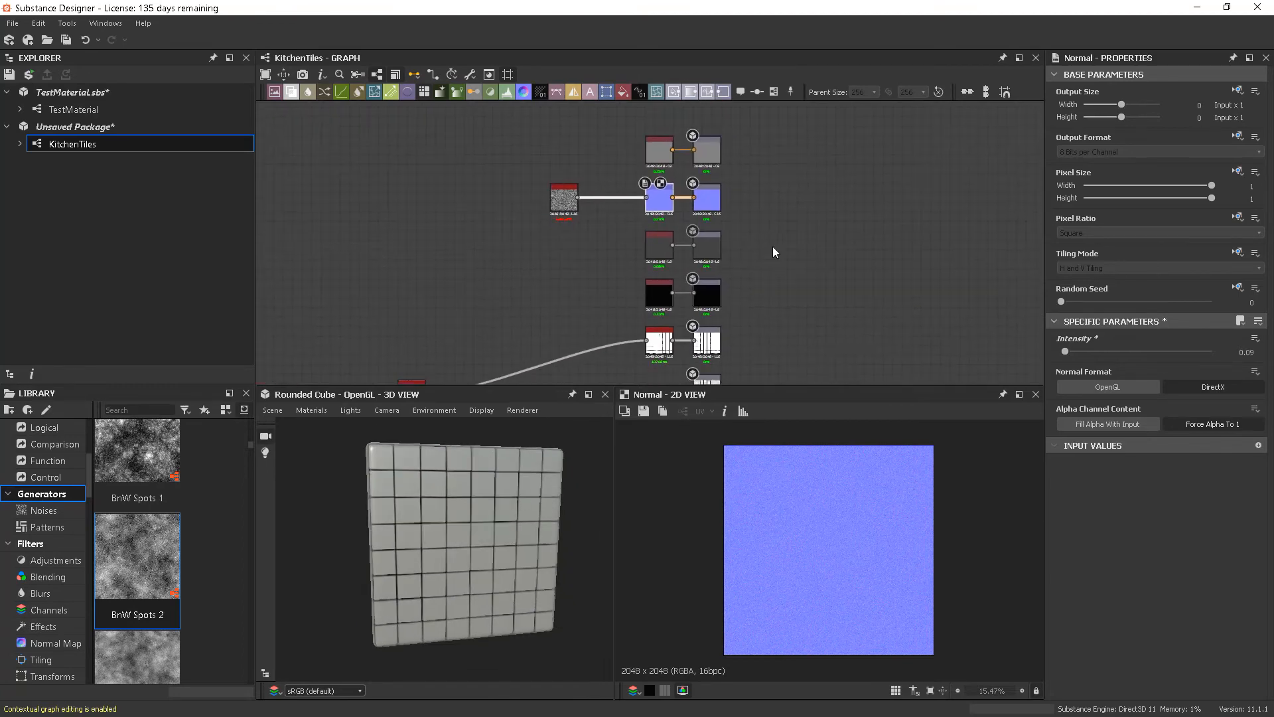
scroll(709, 230, "up", 6)
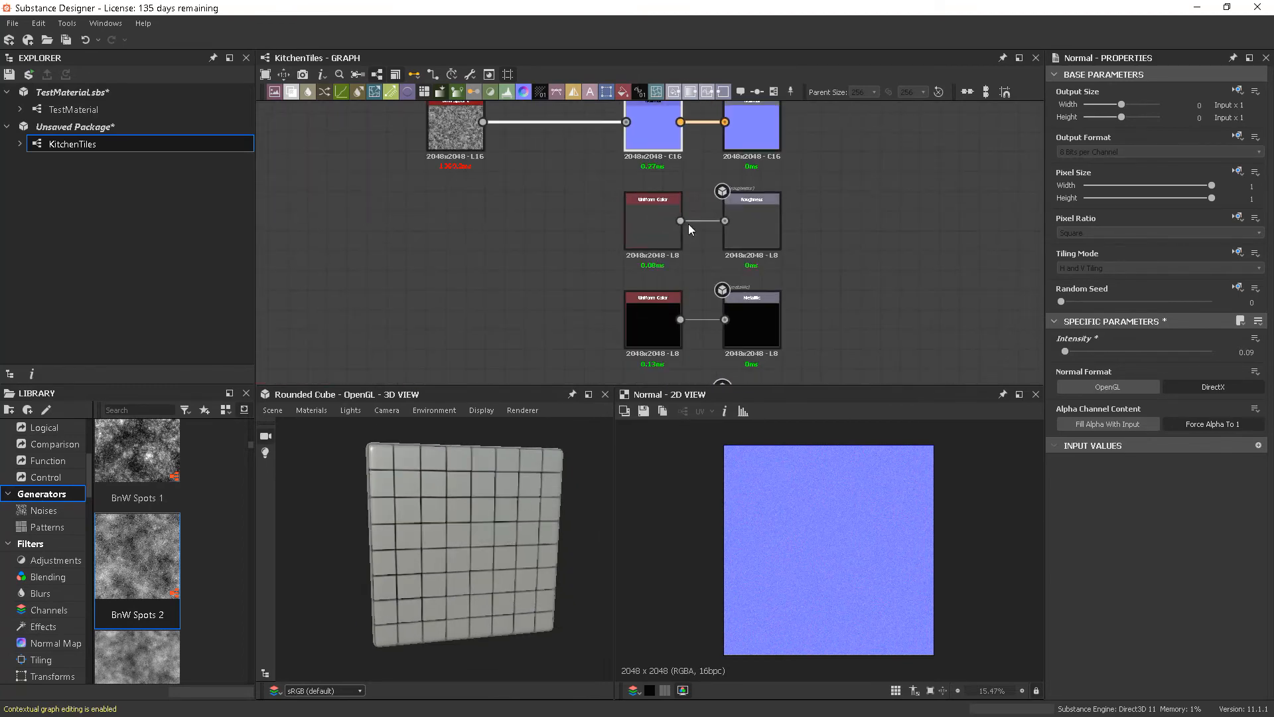
scroll(888, 238, "down", 5)
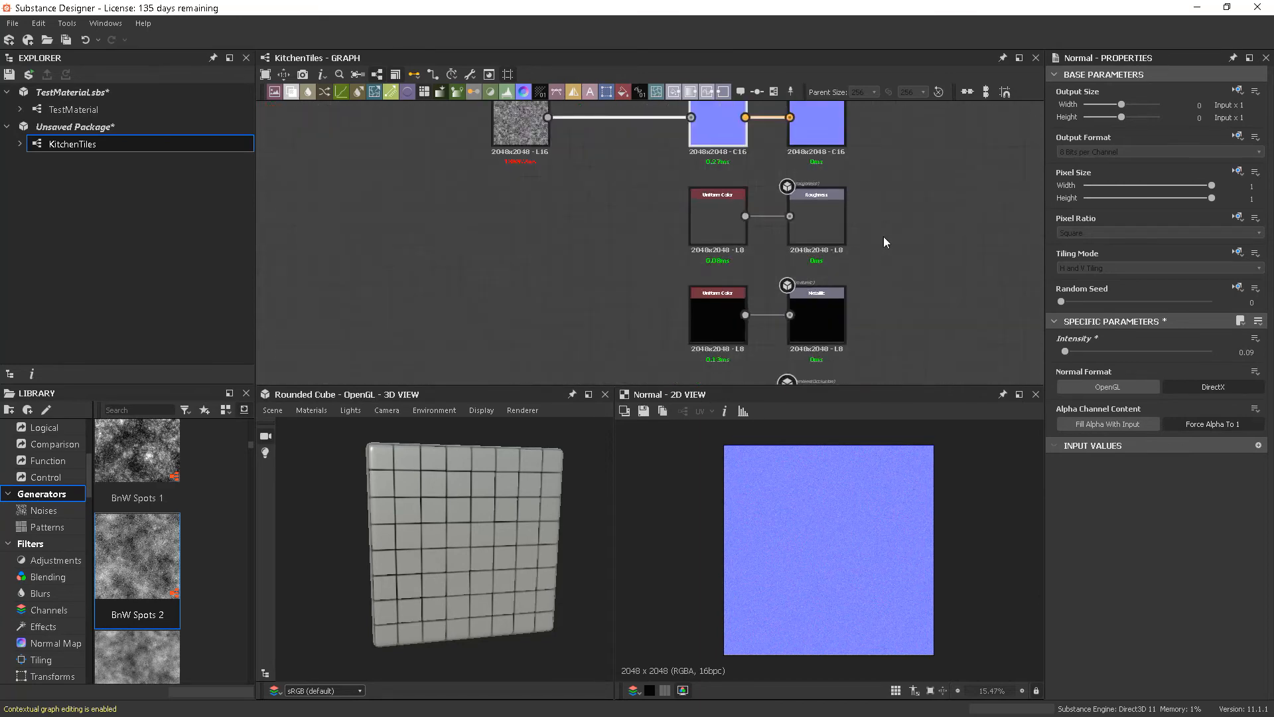
middle_click_drag(906, 238, 846, 226)
left_click(776, 208)
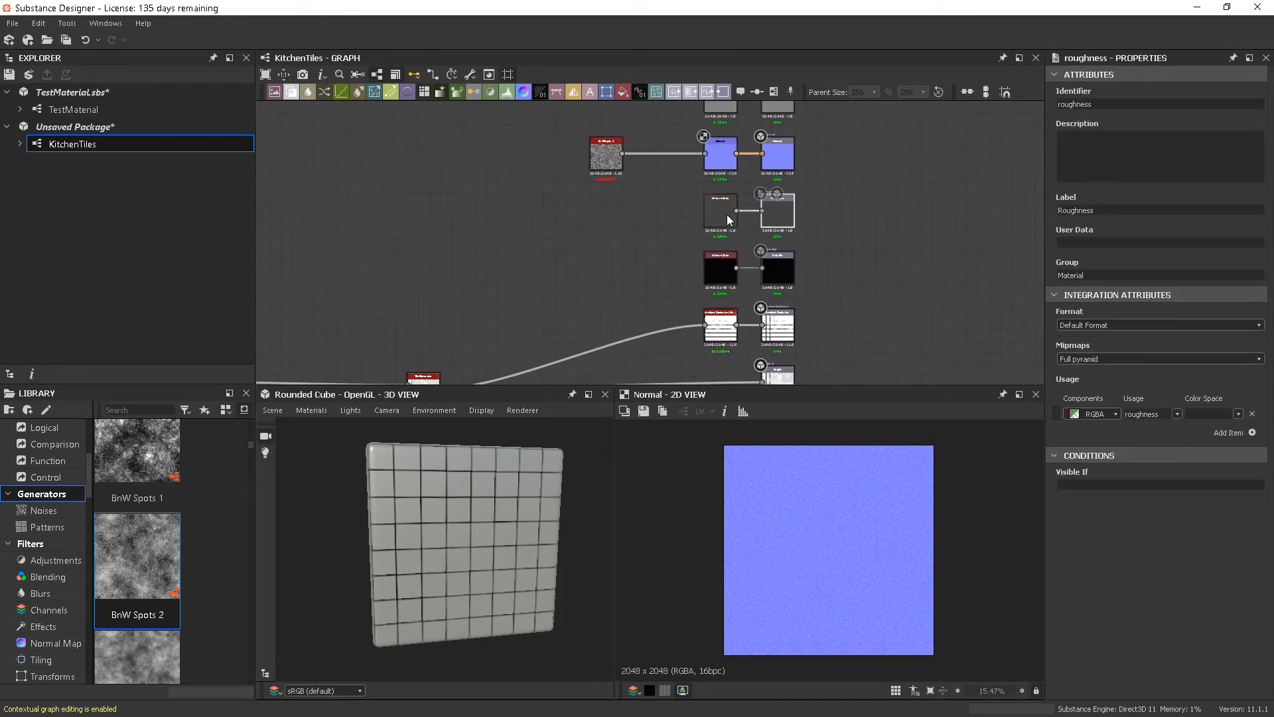
left_click(719, 218)
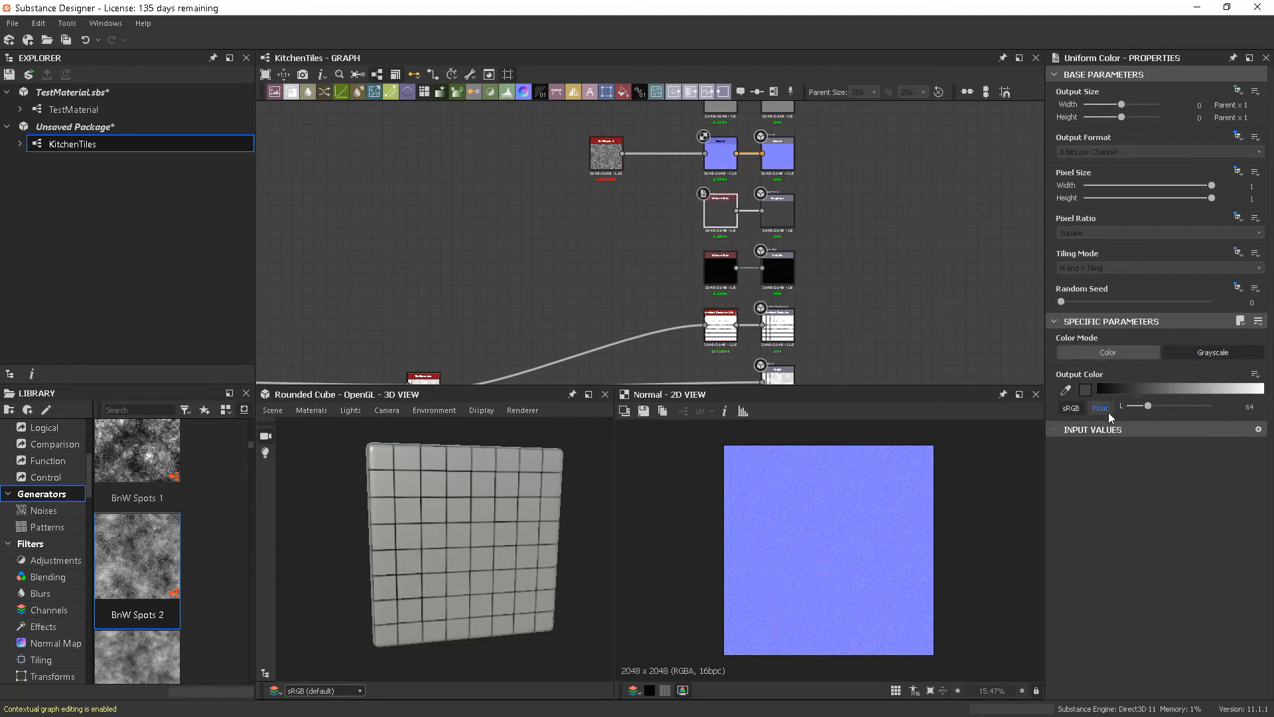
left_click(1085, 388)
left_click_drag(704, 524, 681, 556)
right_click_drag(578, 595, 278, 407)
left_click_drag(478, 548, 475, 536)
left_click(695, 553)
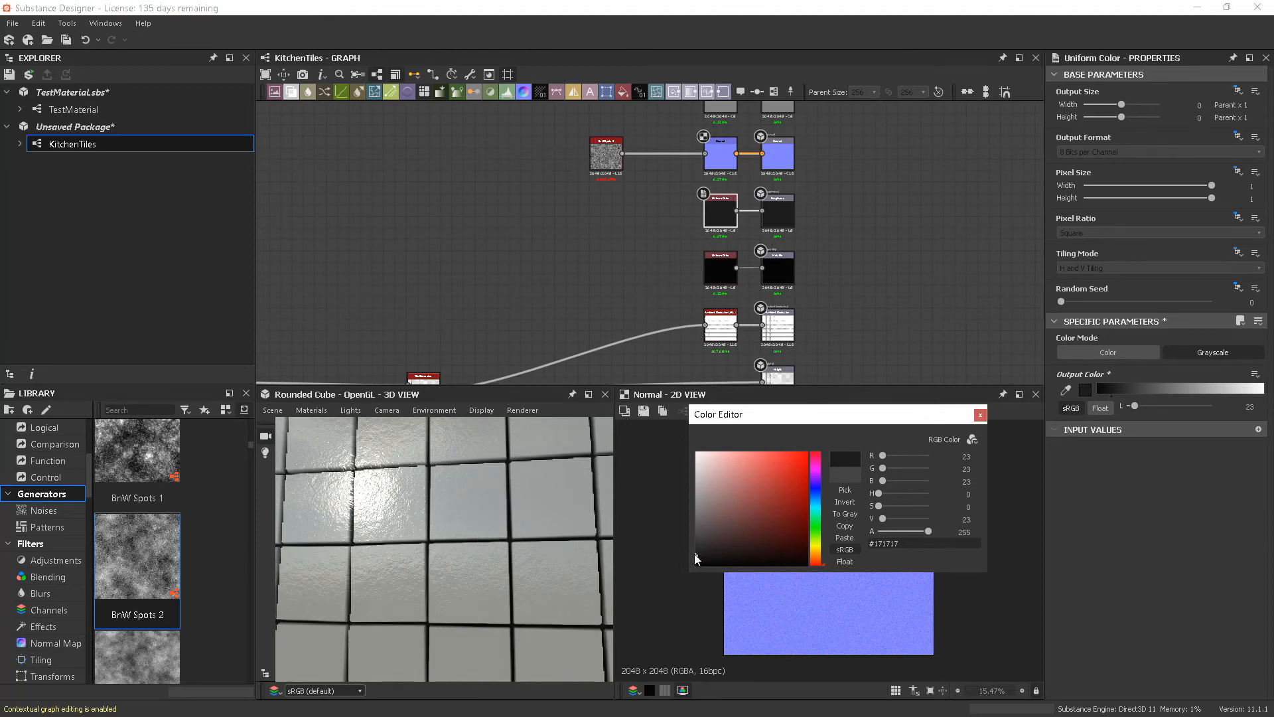
Set the Roughness Uniform Color to #434343, check the shine on the cube and close the color editor.
left_click_drag(695, 554, 674, 535)
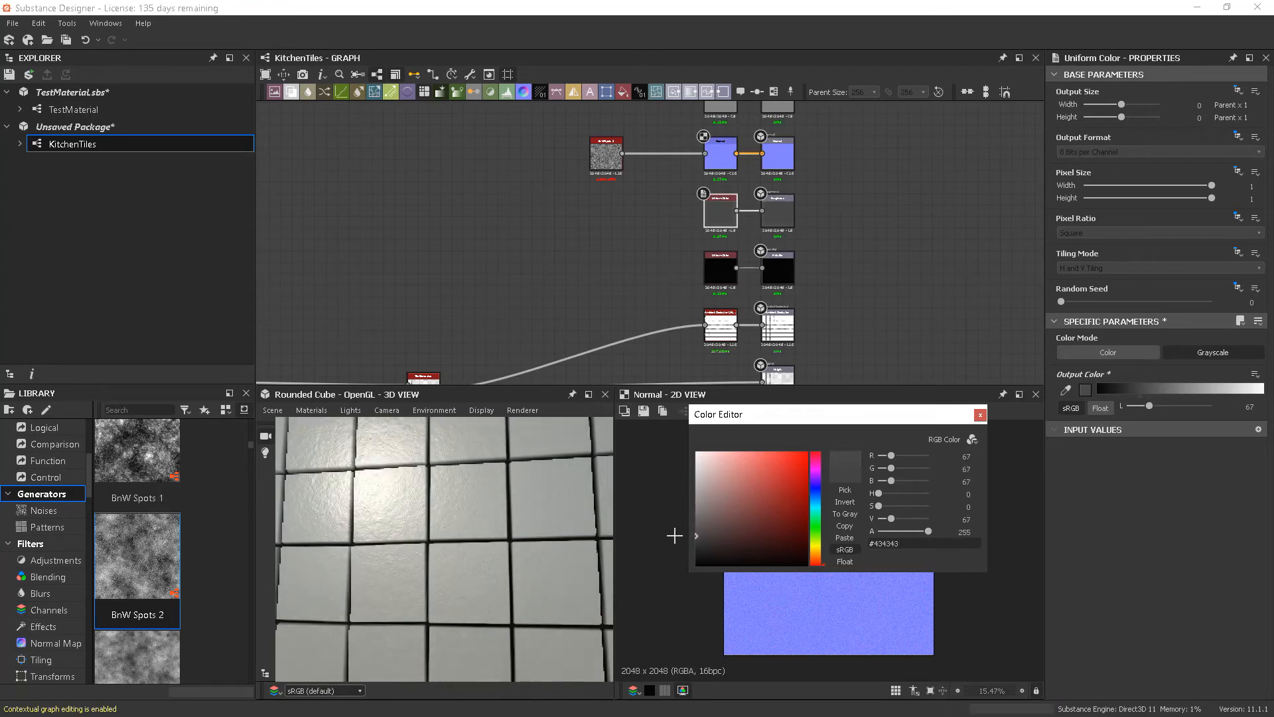
left_click_drag(476, 531, 629, 550)
left_click(979, 415)
Move the Metallic, Ambient Occlusion and Height nodes with the tile nodes downward to leave space below the Roughness nodes.
middle_click_drag(618, 279, 615, 217)
scroll(639, 234, "down", 1)
scroll(637, 271, "down", 1)
scroll(631, 271, "down", 1)
left_click_drag(796, 365, 318, 230)
left_click_drag(726, 233, 724, 266)
left_click(755, 239)
scroll(714, 211, "up", 5)
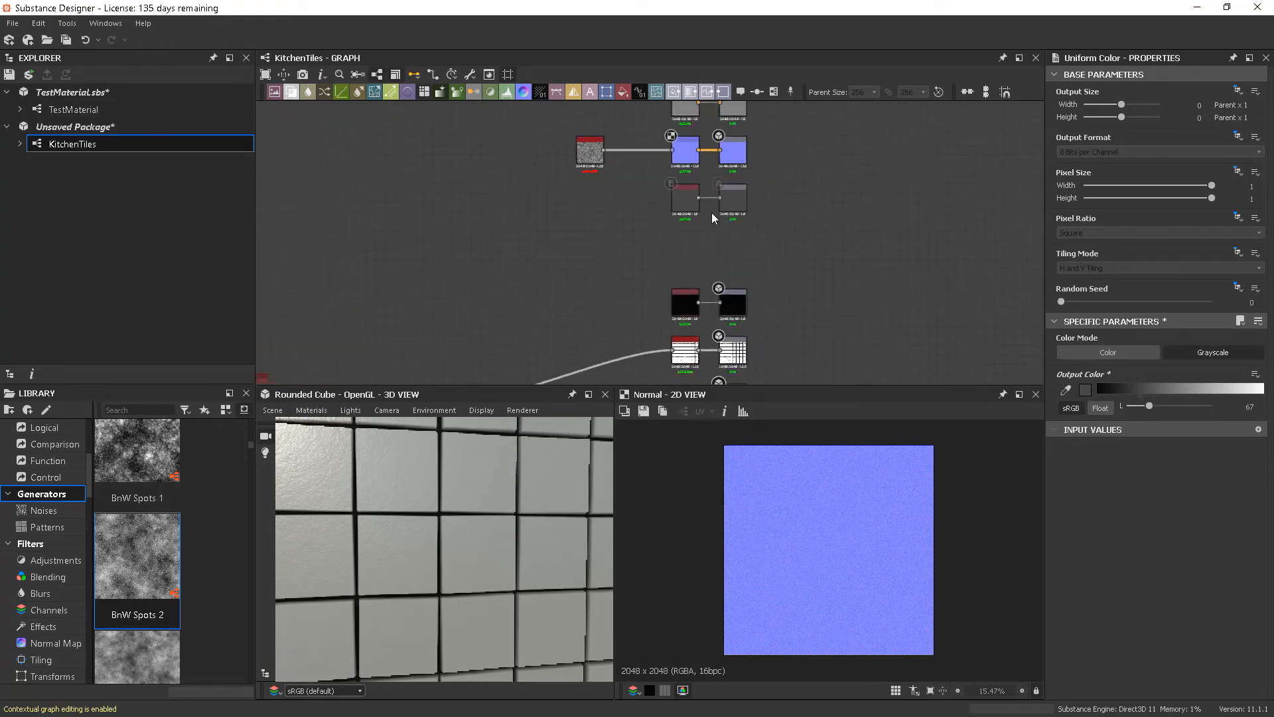
Move the Roughness output slightly lower than its grey Uniform Color node to make room for a second input.
scroll(735, 269, "up", 2)
middle_click_drag(722, 257, 769, 289)
left_click_drag(801, 227, 803, 253)
scroll(940, 269, "down", 3)
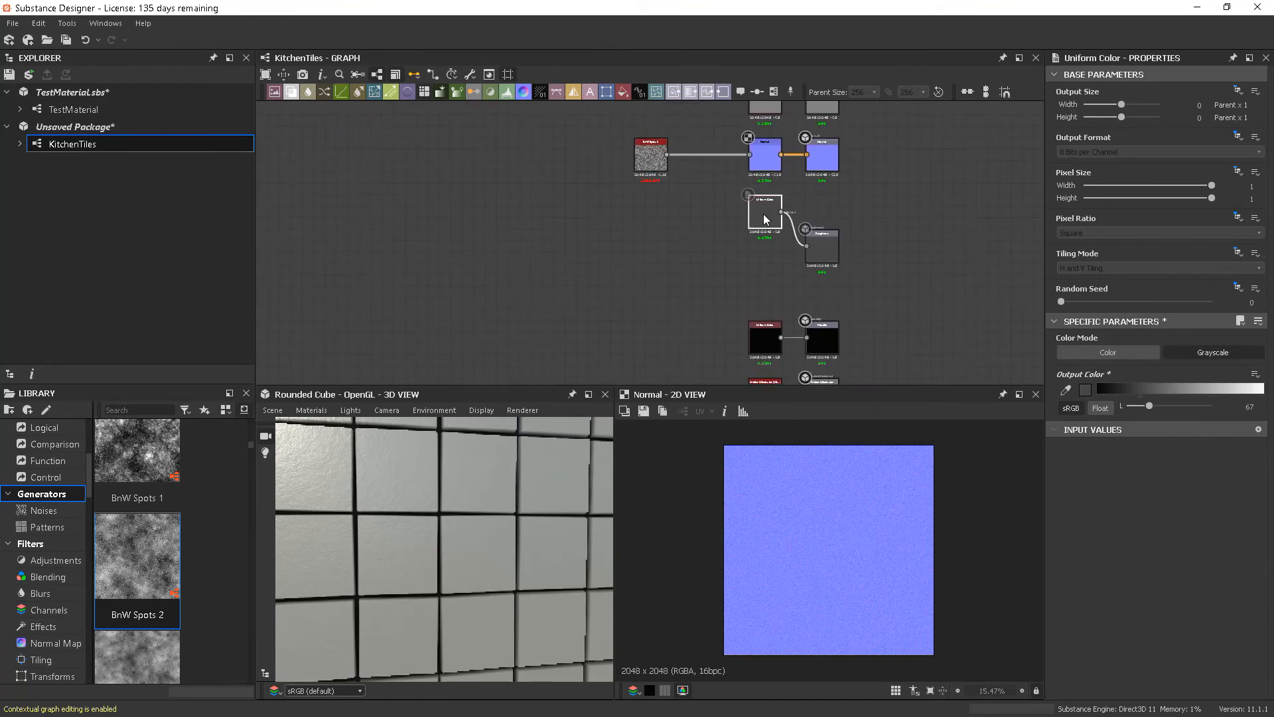
left_click_drag(753, 269, 753, 223)
Add a second Uniform Color node below the grey one, in Grayscale mode with its Output Color set to white #ffffff.
left_click(769, 280)
key("space")
type("un")
left_click(823, 300)
left_click(1085, 389)
left_click(1213, 352)
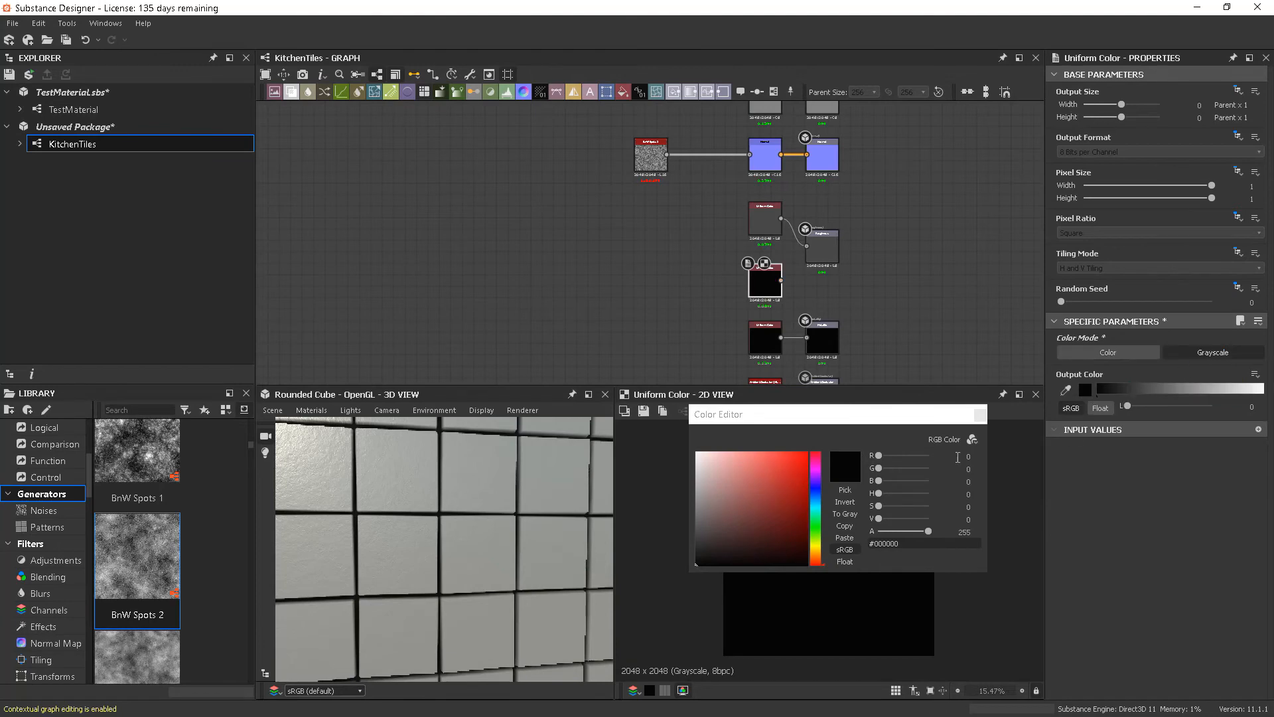
left_click_drag(714, 495, 683, 441)
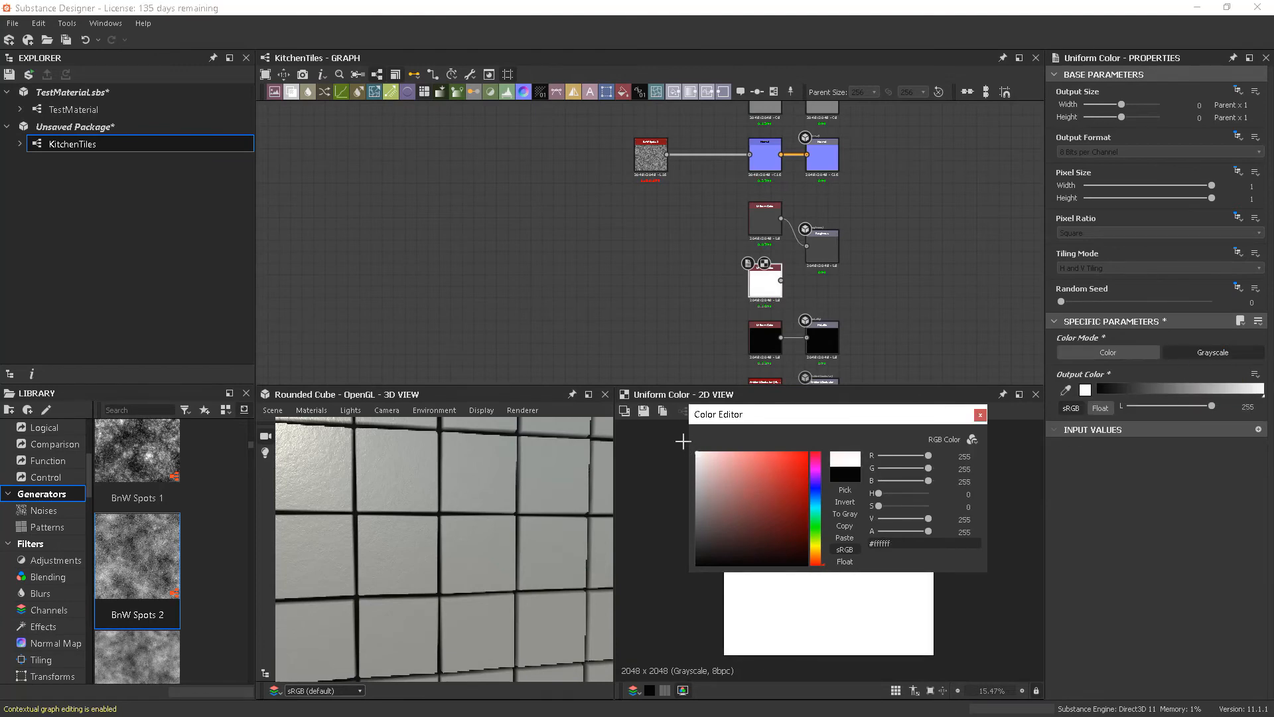
left_click(980, 415)
Move both Uniform Color nodes farther from the Roughness output and add a Blend node in the gap.
middle_click_drag(803, 322, 805, 332)
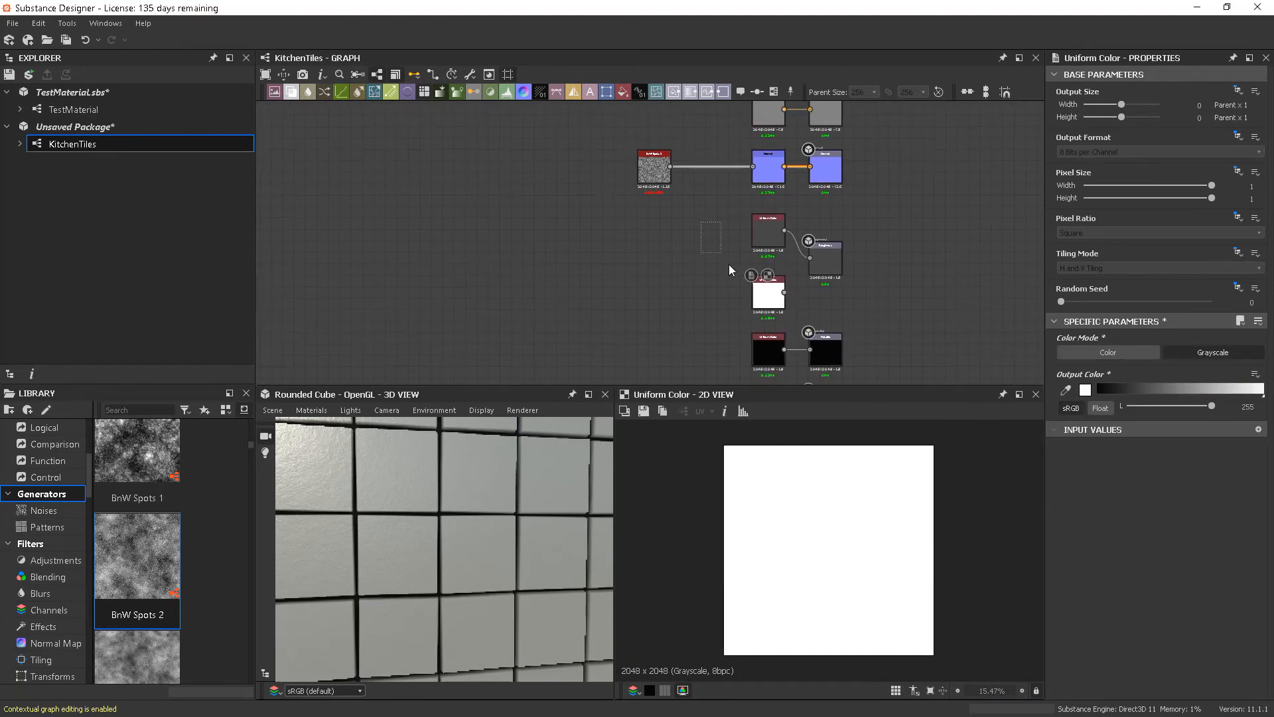
left_click_drag(769, 296, 701, 297)
left_click(766, 285)
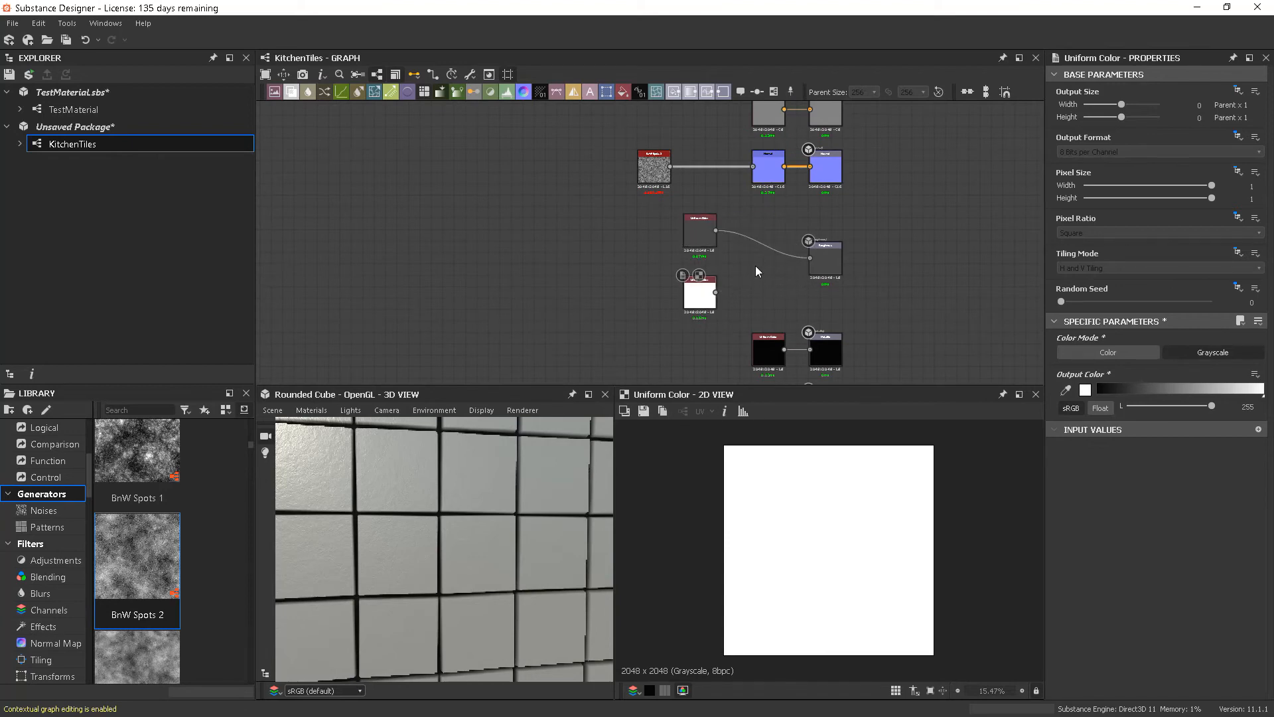
key("space")
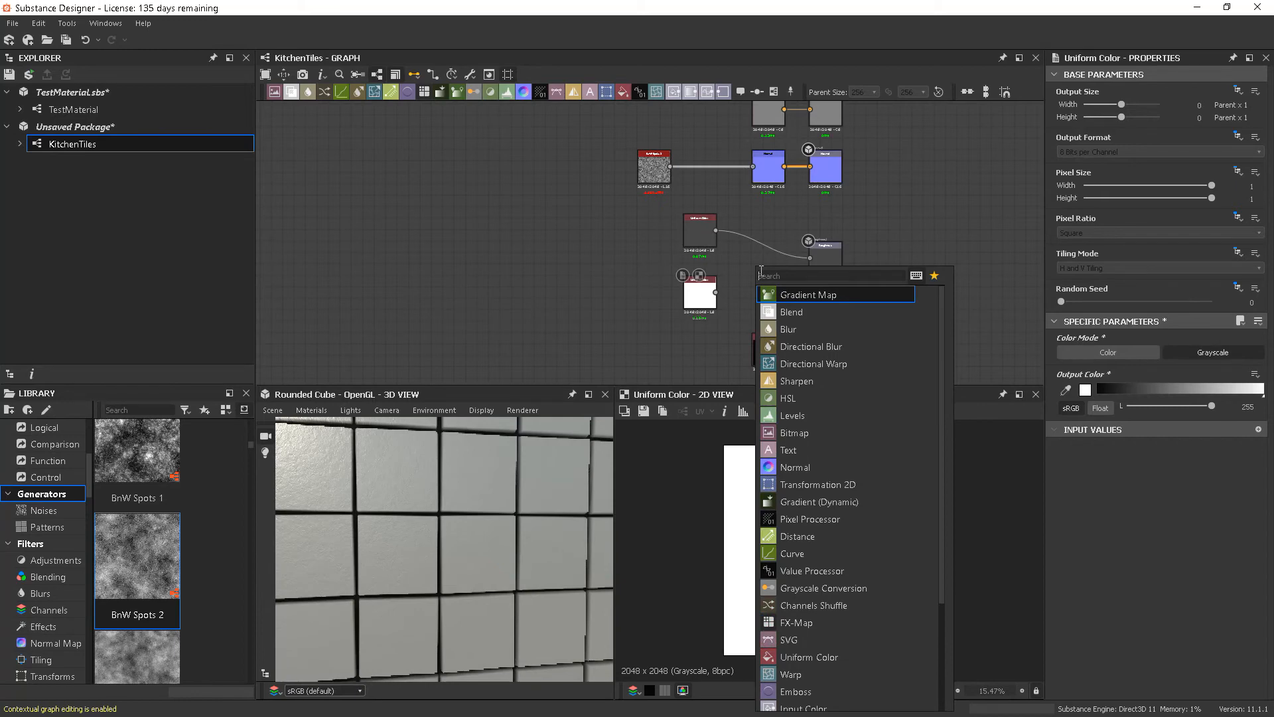
type("bl")
left_click(795, 294)
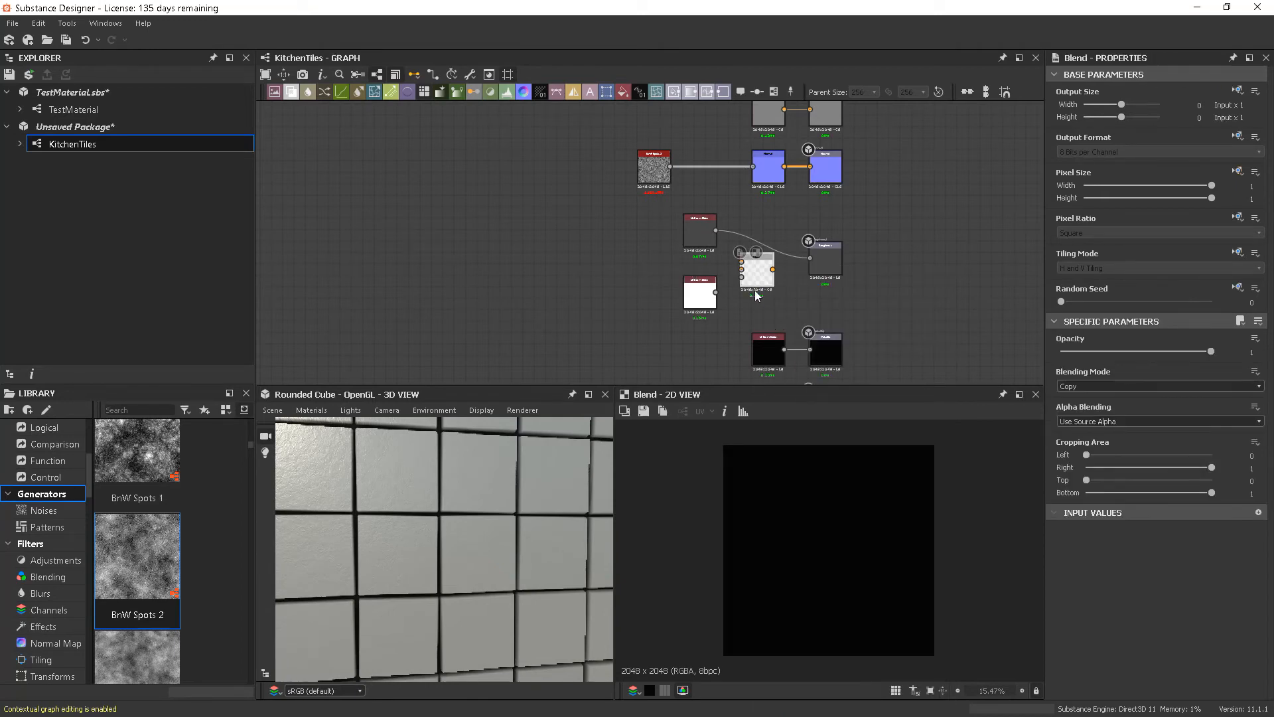
Wire the grey Uniform Color to the Blend's Foreground, the white one to its Background, and the Blend's output to Roughness.
left_click_drag(754, 269, 764, 259)
middle_click_drag(743, 292, 714, 315)
scroll(715, 315, "up", 1)
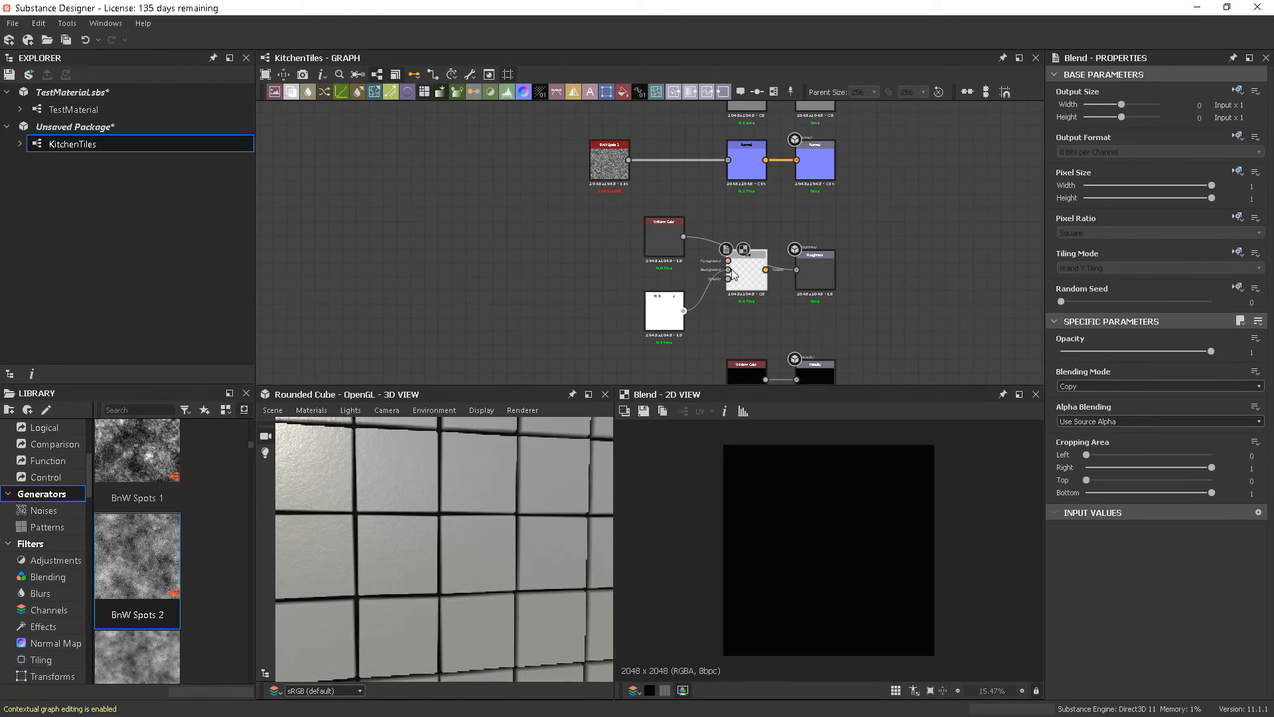
left_click_drag(715, 260, 728, 260)
middle_click_drag(757, 314, 719, 308)
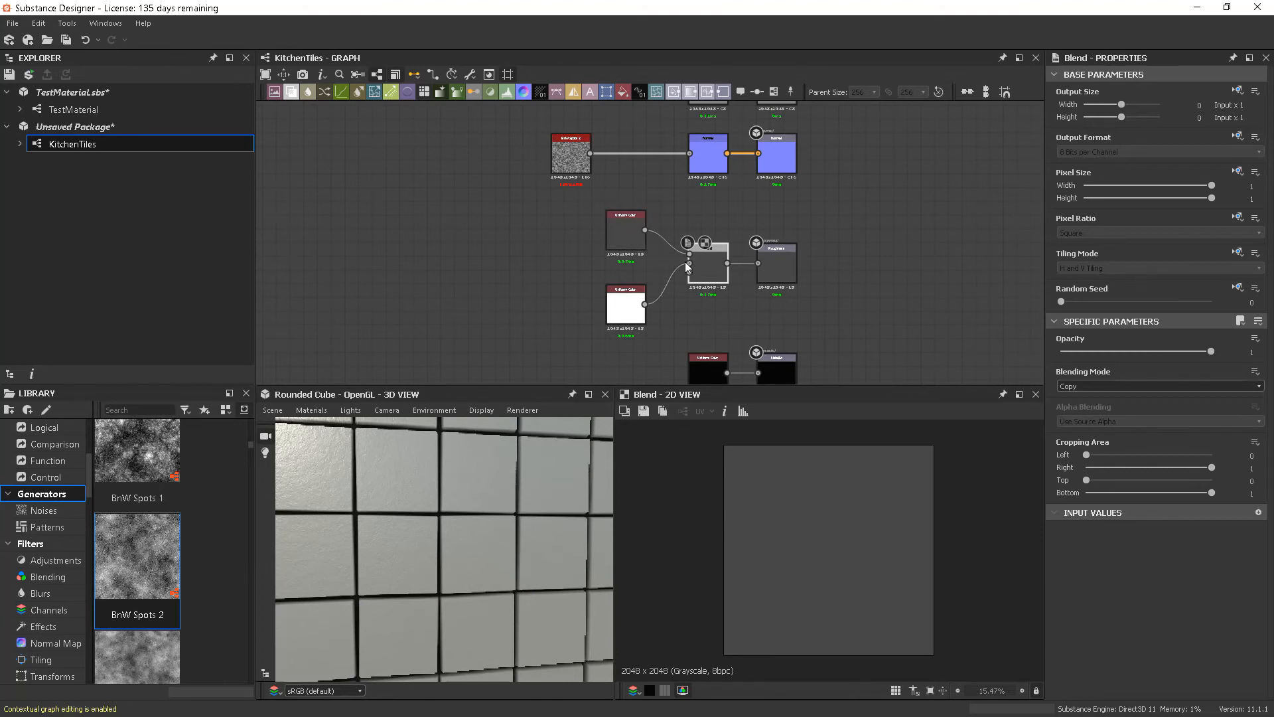
Examine the tile surfaces on the cube and the Blend node's remaining unconnected input.
scroll(477, 515, "up", 3)
scroll(514, 516, "up", 2)
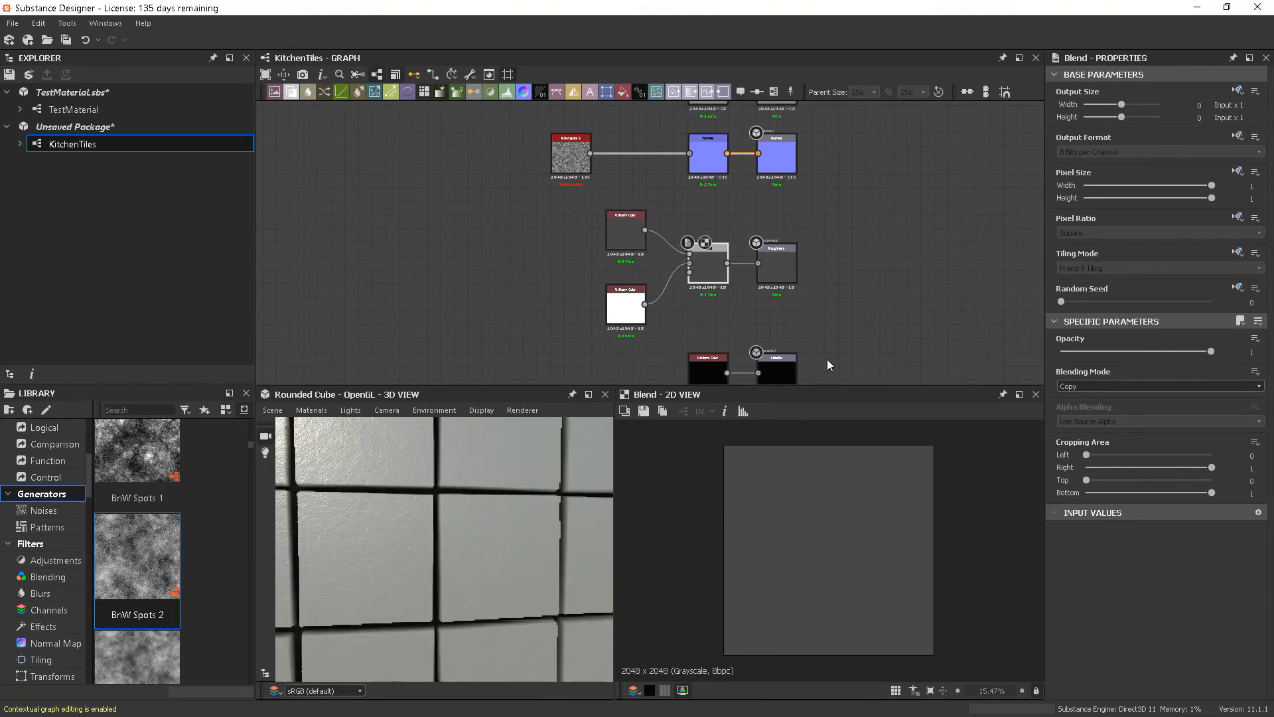
middle_click_drag(872, 339, 878, 351)
scroll(697, 292, "up", 6)
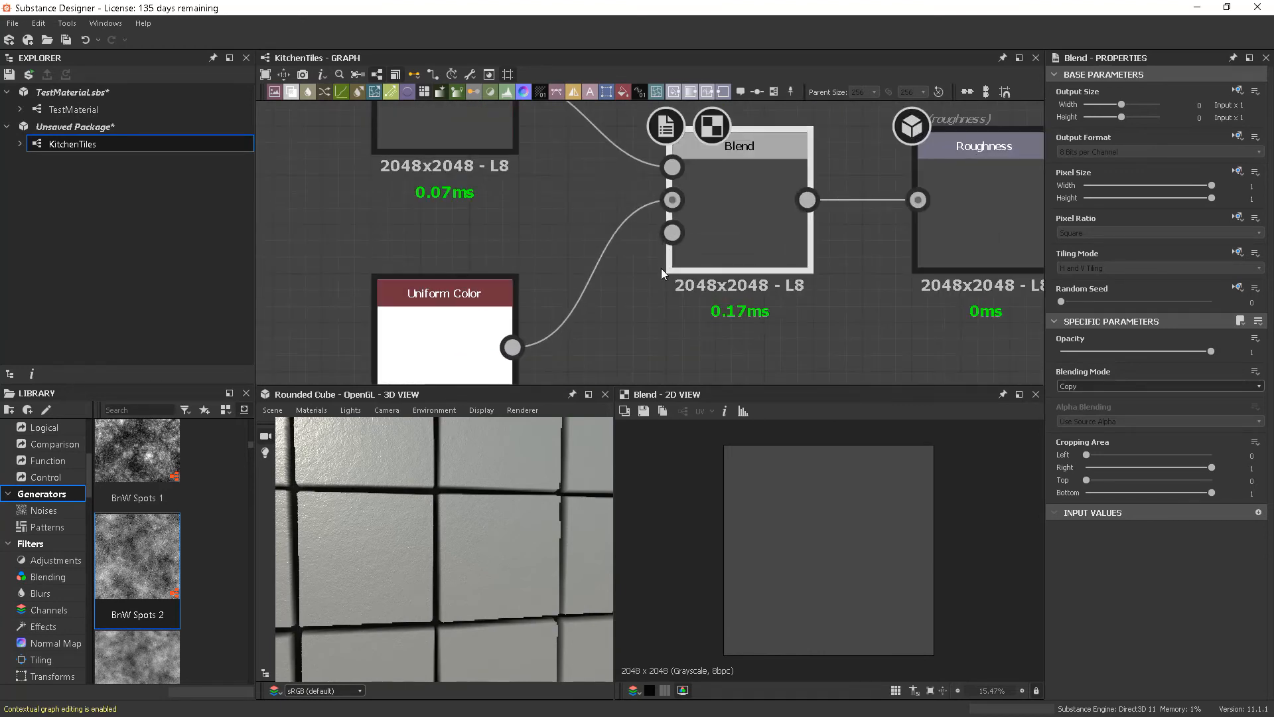
scroll(620, 323, "down", 3)
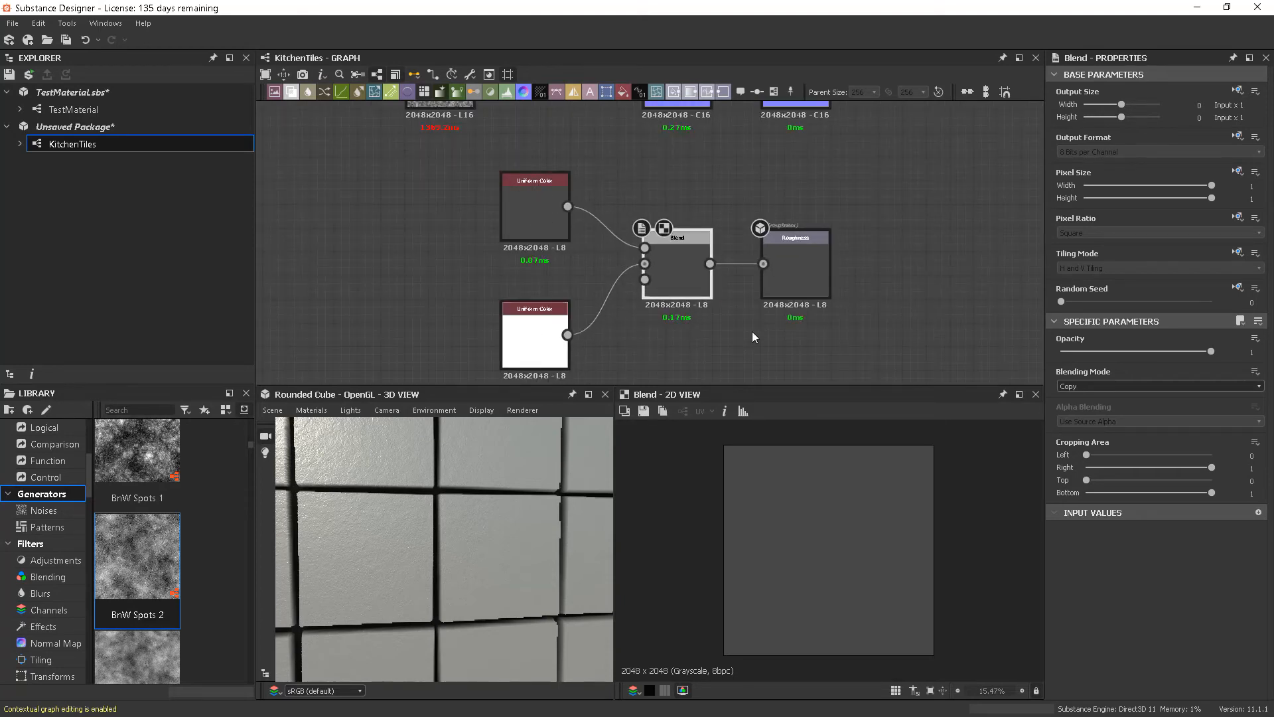
scroll(755, 330, "down", 2)
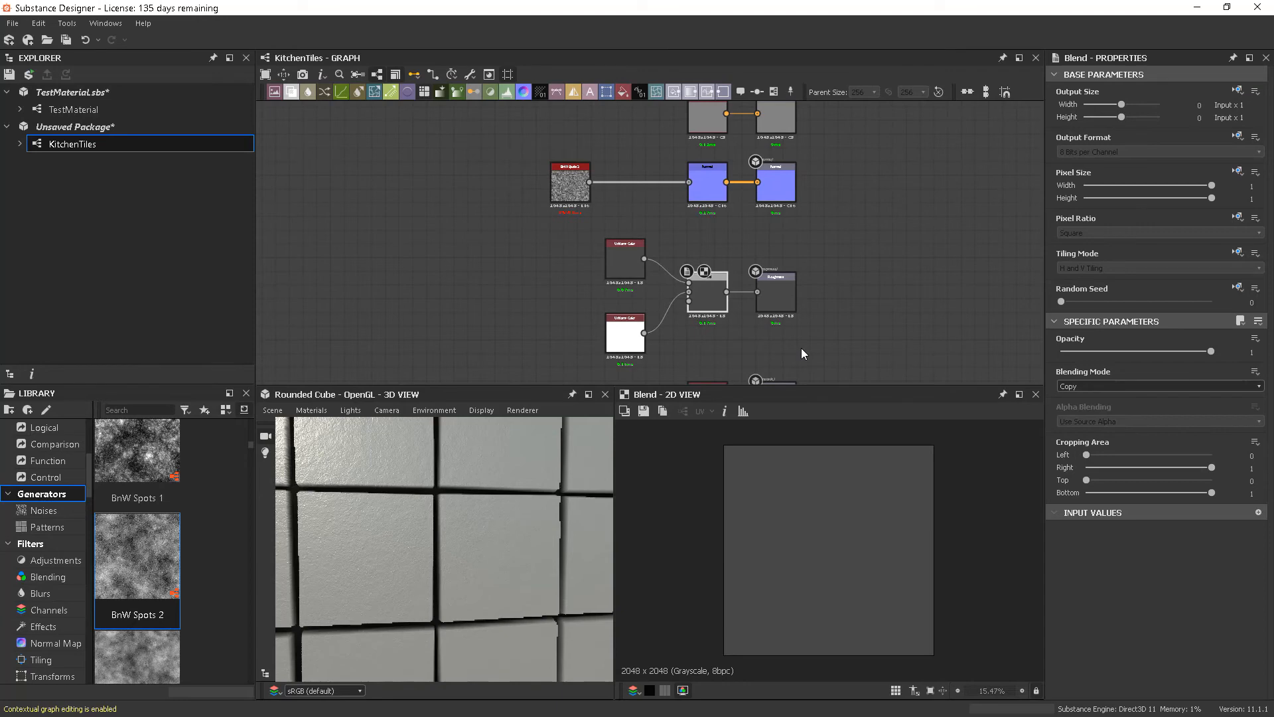
scroll(823, 338, "down", 2)
Preview the Tile Generator's output in 2D and examine its grey tile values and dark gaps as a possible mask.
middle_click_drag(854, 337, 820, 296)
scroll(798, 268, "down", 3)
middle_click_drag(637, 330, 654, 284)
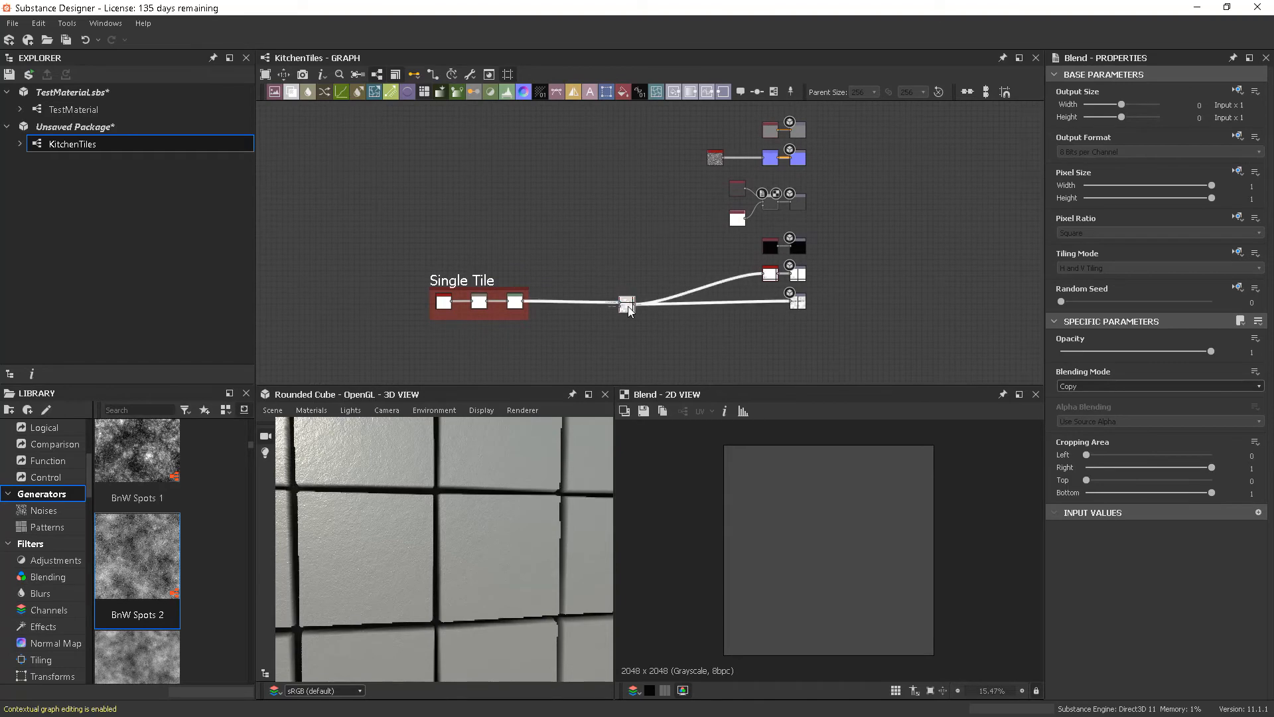
double_click(628, 307)
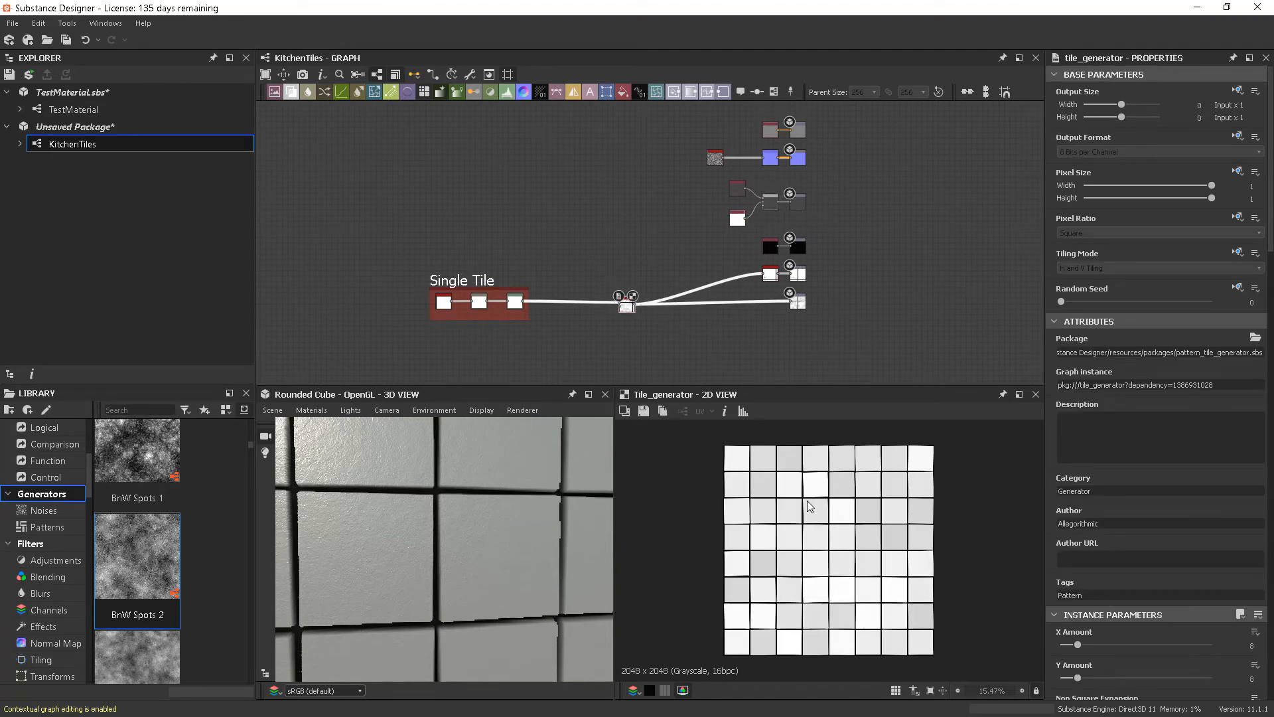
scroll(596, 325, "up", 3)
scroll(805, 534, "up", 4)
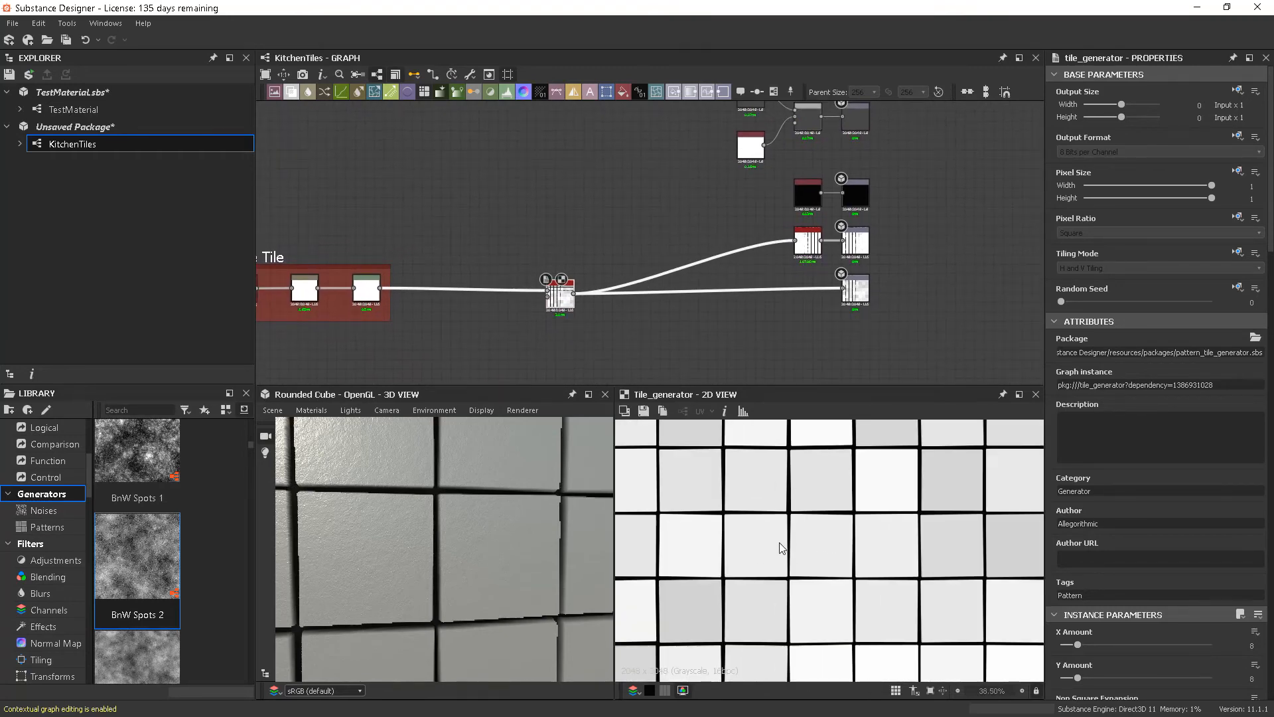
scroll(789, 558, "down", 4)
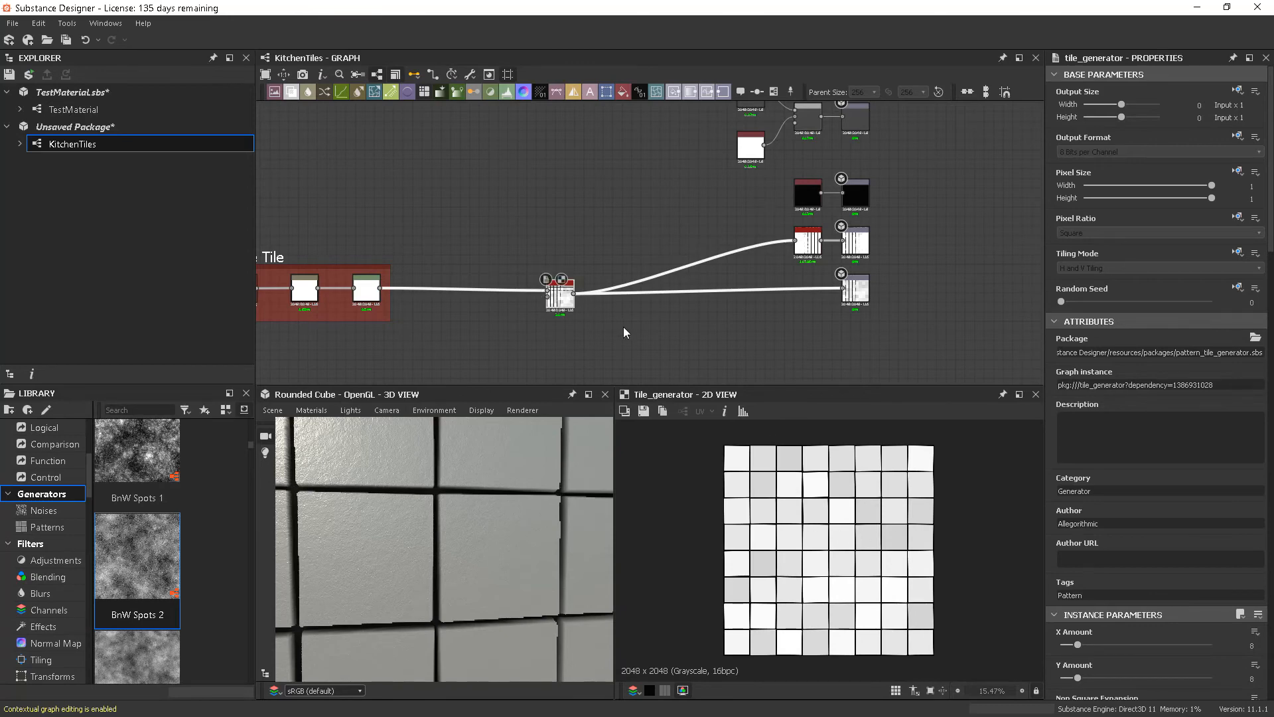
Add a Levels node above the Tile Generator and connect the generator's output to it.
middle_click_drag(613, 253, 612, 278)
left_click(613, 256)
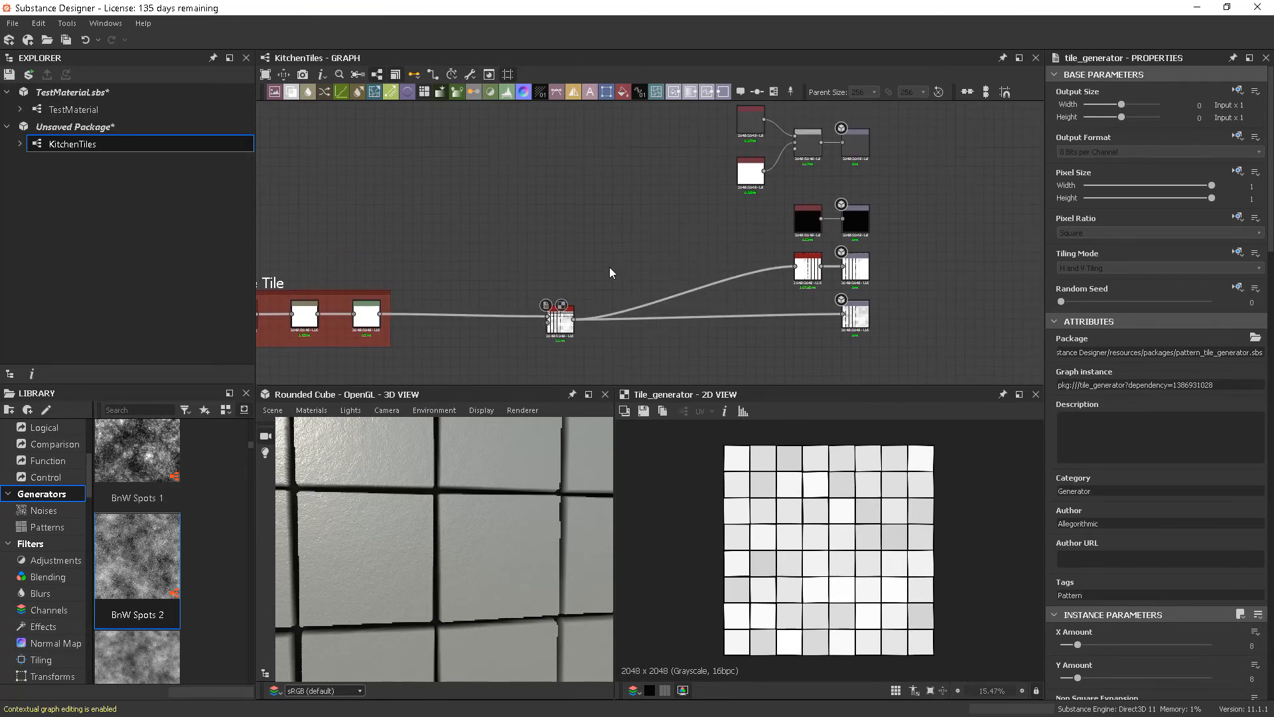
key("space")
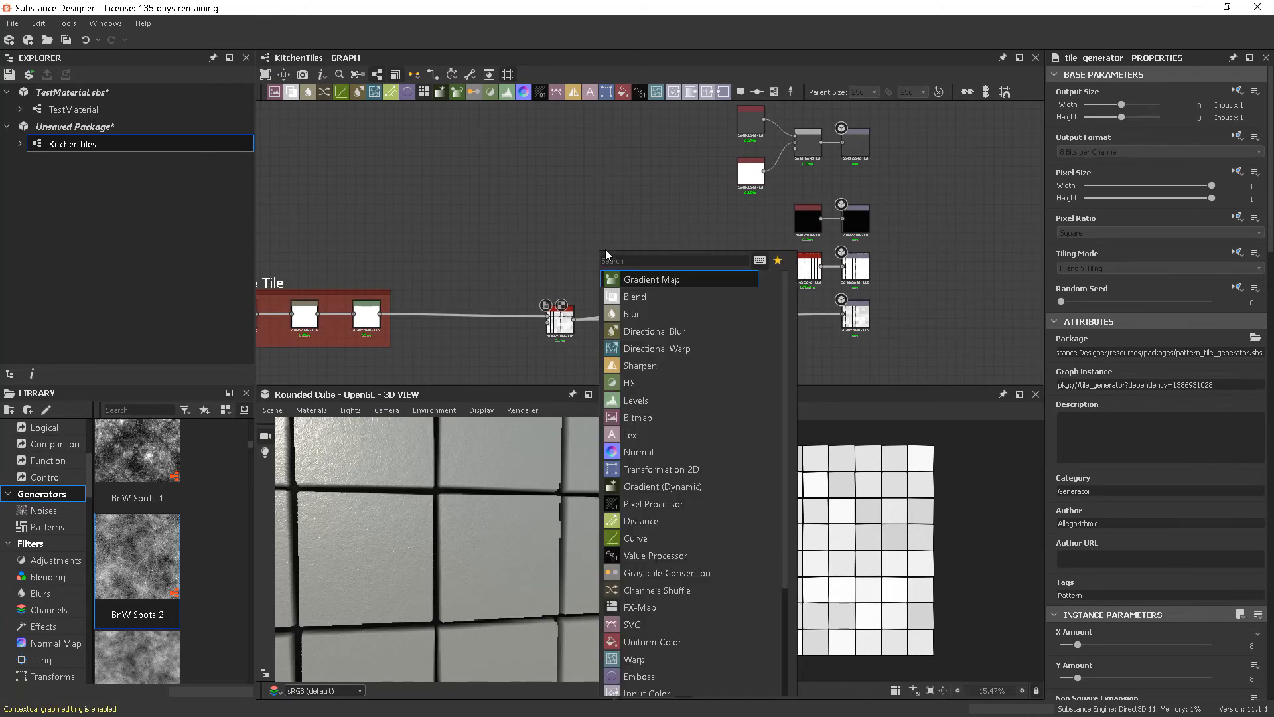
left_click(636, 399)
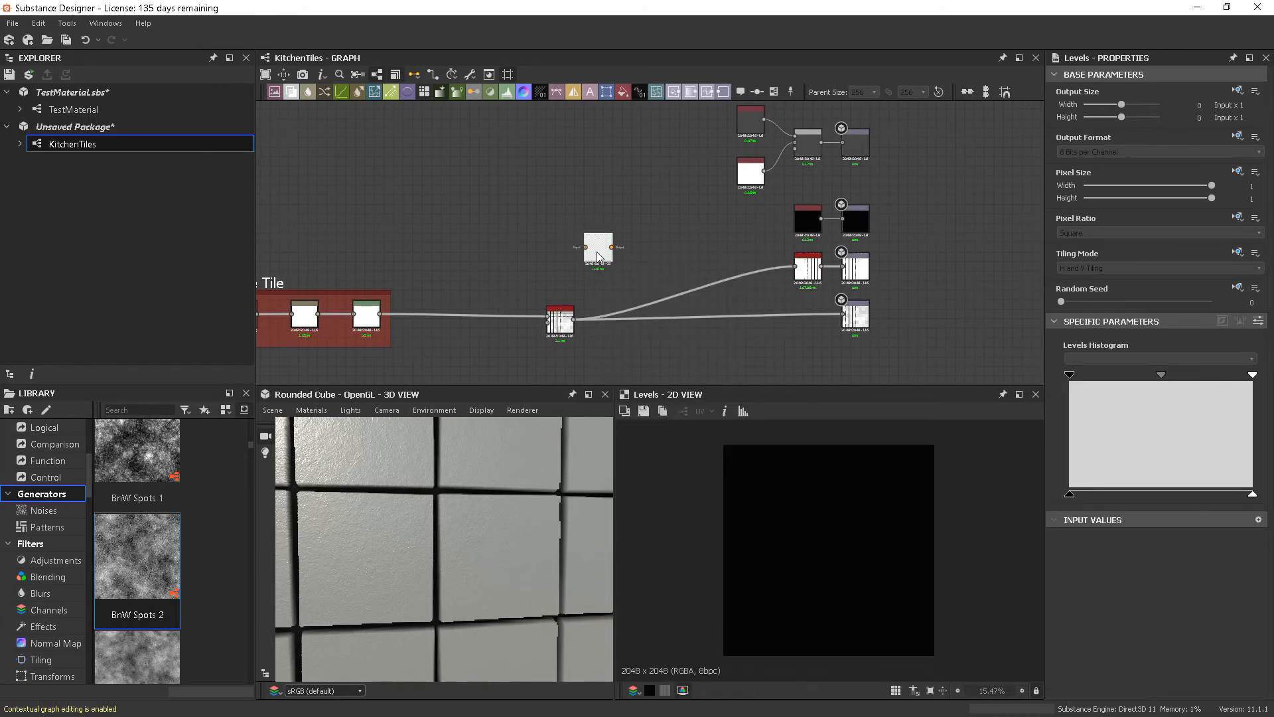
left_click_drag(598, 249, 626, 259)
left_click_drag(576, 323, 614, 257)
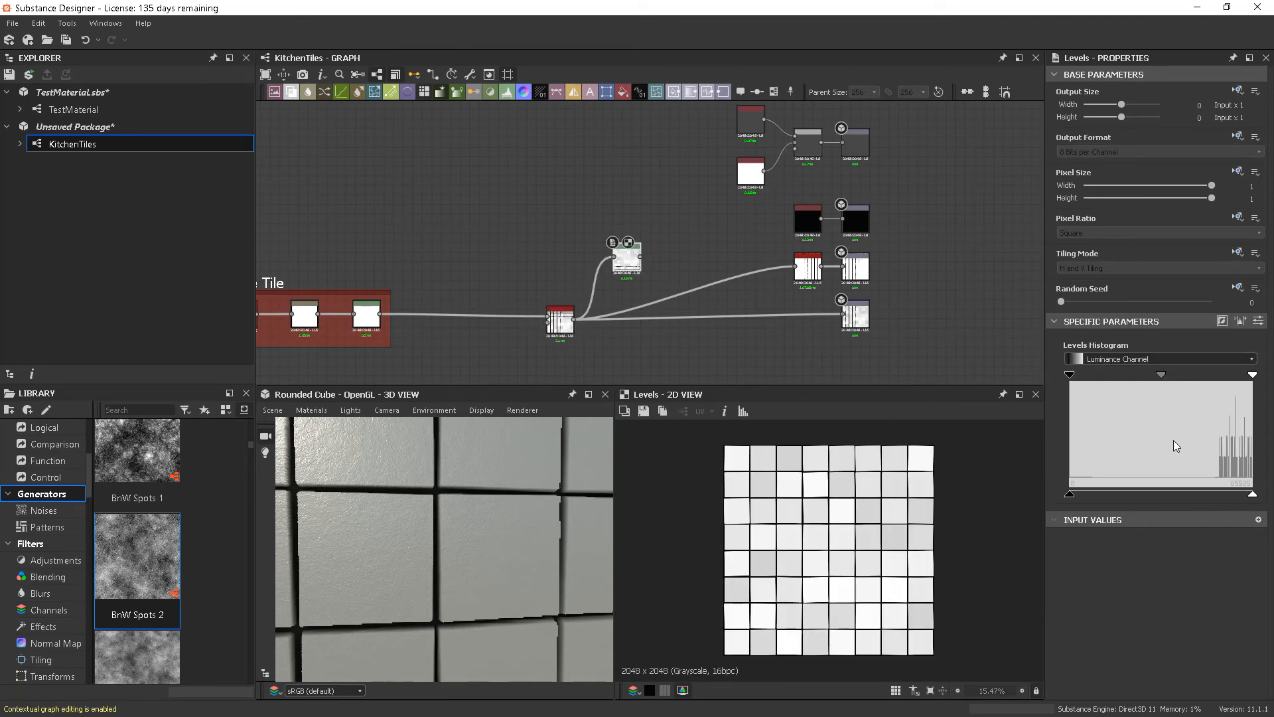
Raise the Levels node's input black point and lower its white point so the tiles become pure white with black gaps.
left_click_drag(1071, 376, 1101, 375)
scroll(916, 527, "up", 3)
left_click_drag(1253, 375, 1193, 376)
left_click_drag(1102, 376, 1116, 376)
scroll(807, 558, "down", 2)
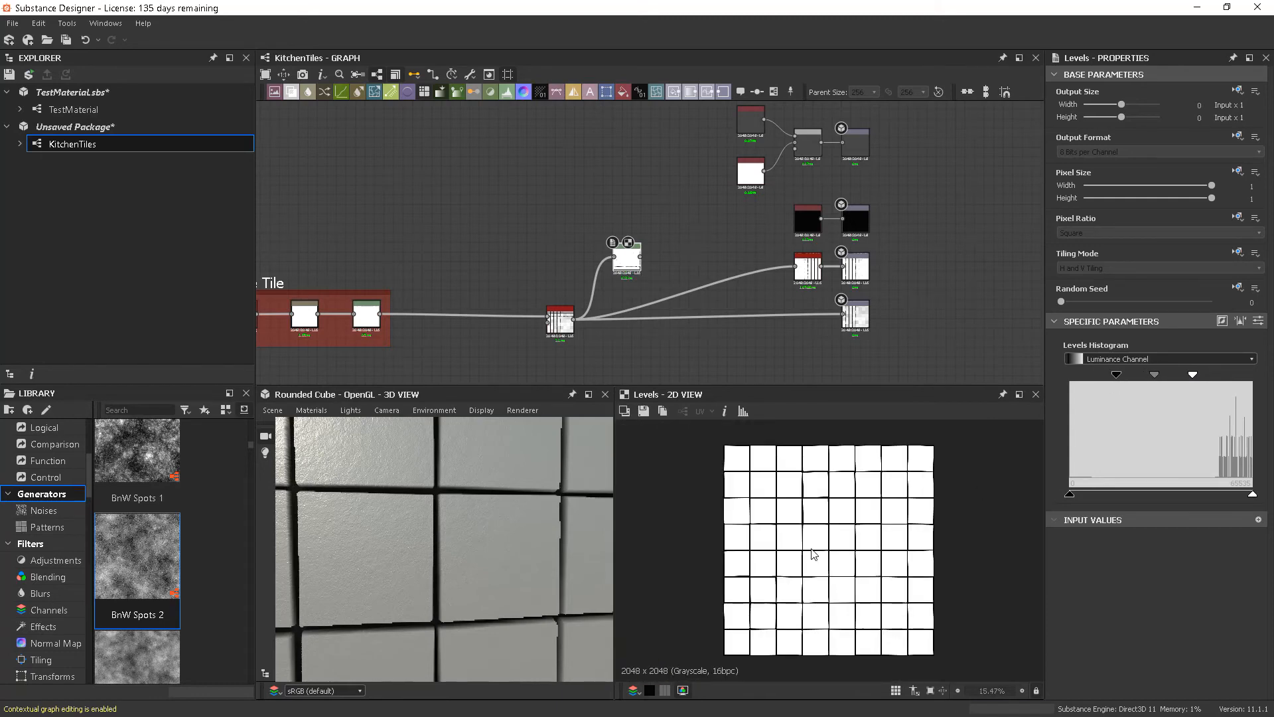
scroll(816, 557, "up", 4)
scroll(842, 529, "down", 3)
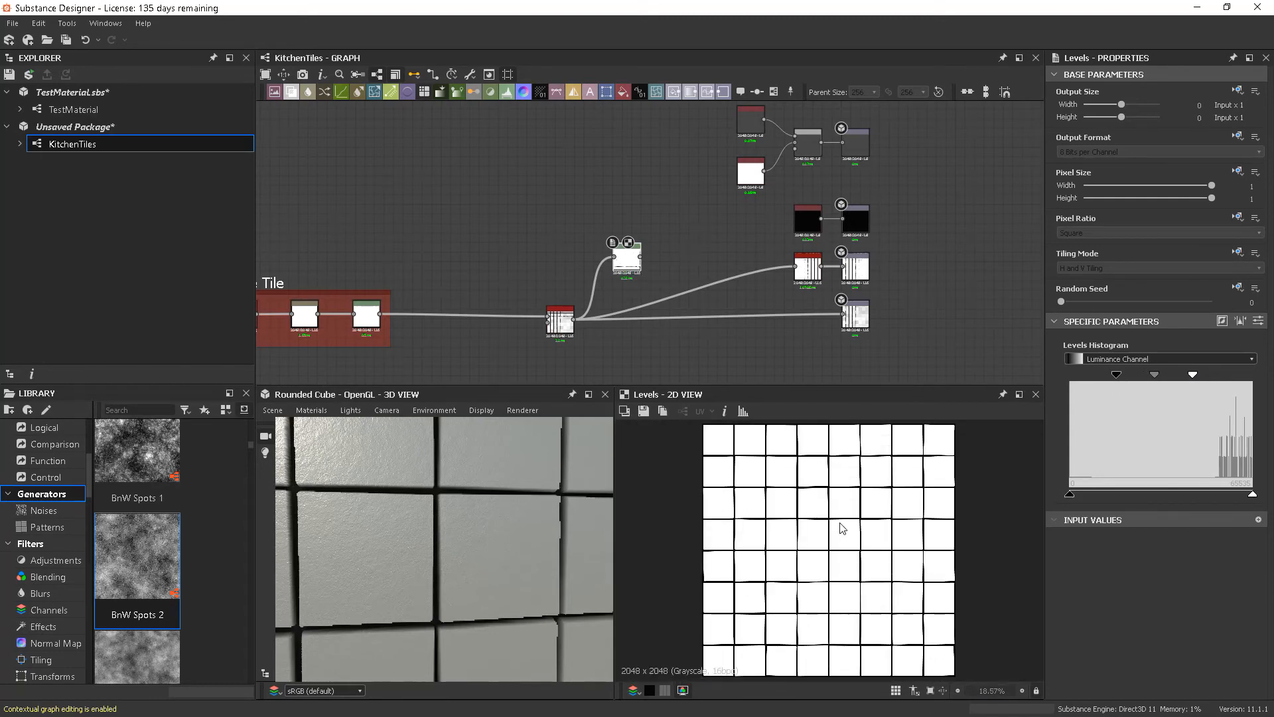
scroll(856, 541, "up", 1)
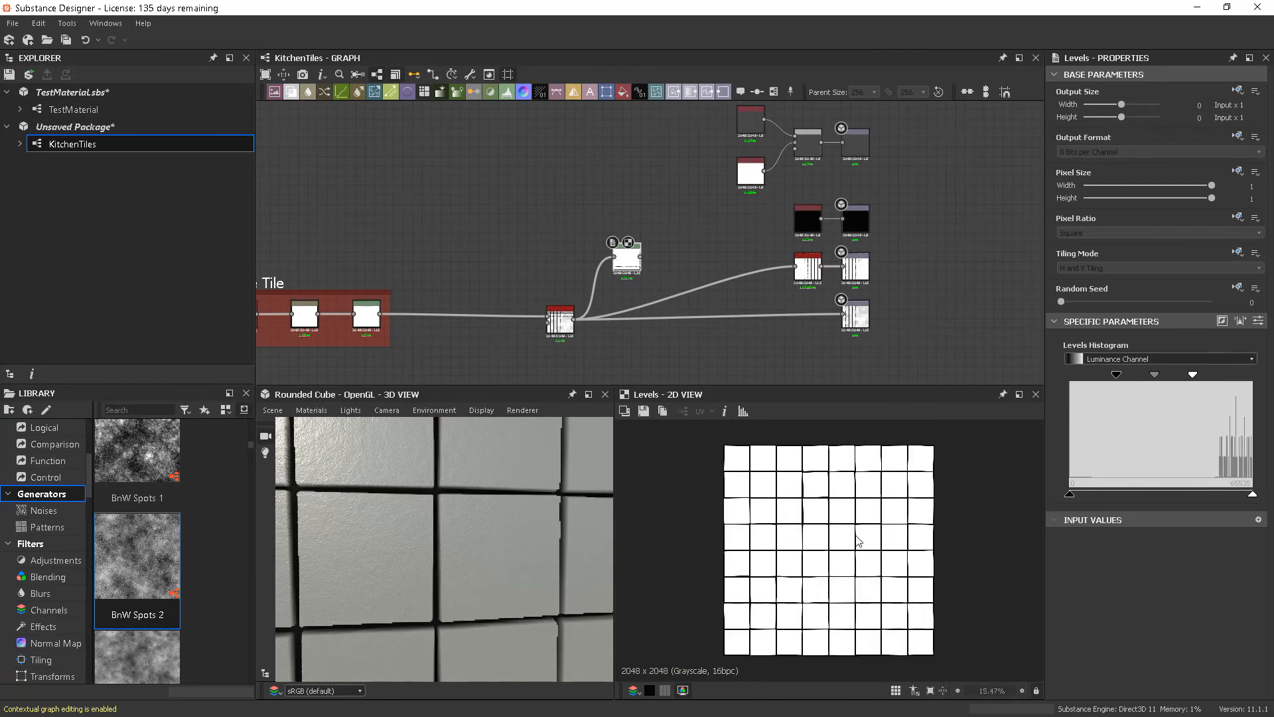
Move the Levels node below the white Uniform Color, connect it to the Blend's Opacity input and check the tiles on the cube.
left_click_drag(627, 264, 675, 255)
middle_click_drag(675, 255, 661, 309)
left_click_drag(657, 302, 733, 272)
middle_click_drag(799, 265, 716, 298)
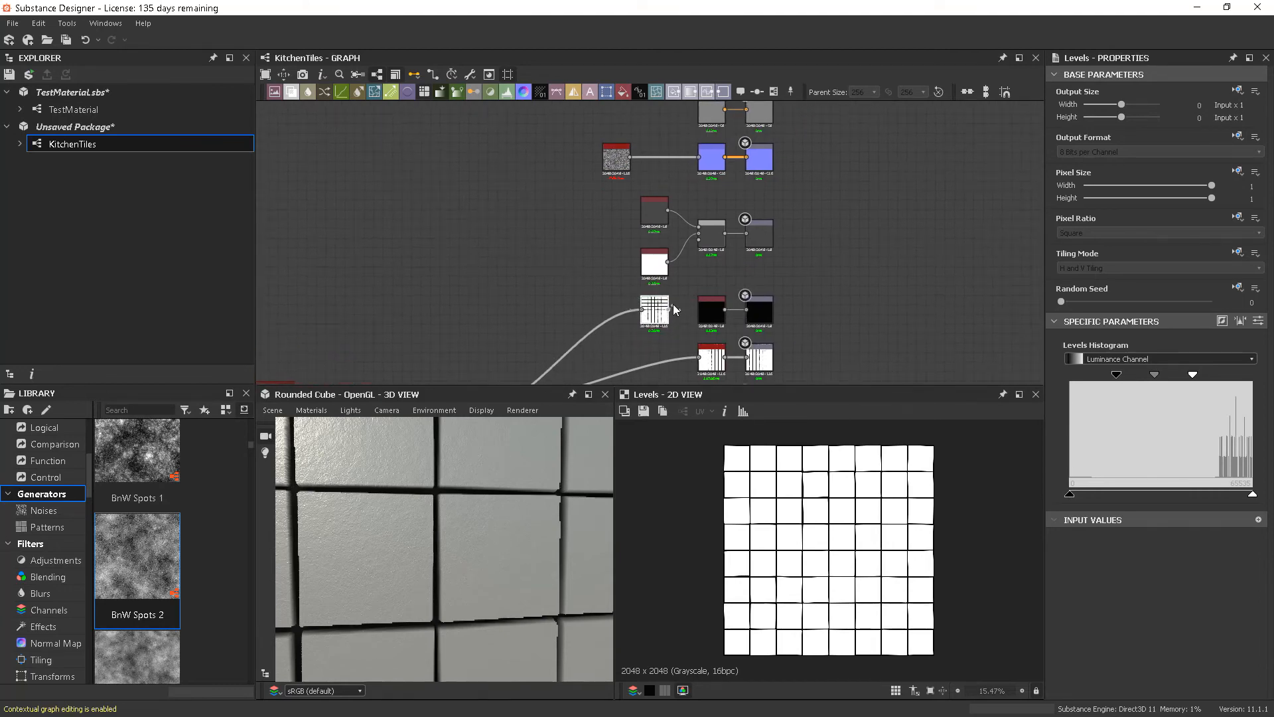
left_click_drag(690, 265, 700, 241)
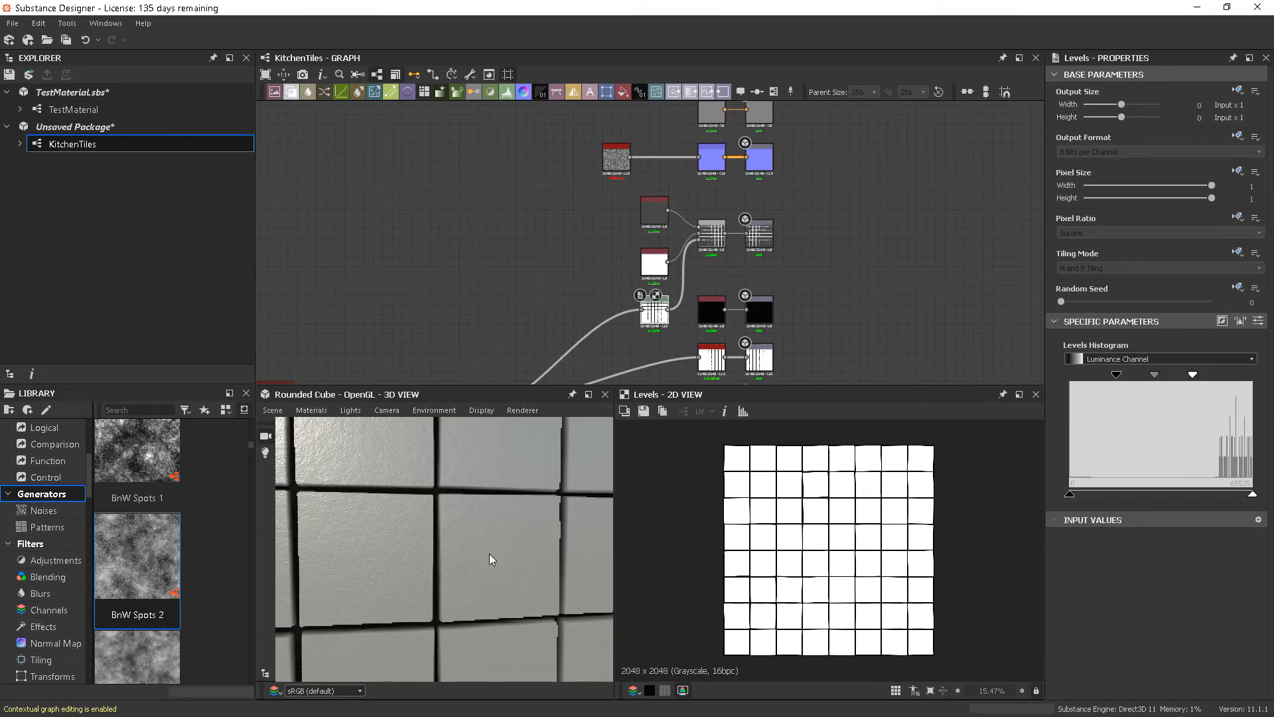
scroll(489, 553, "up", 4)
scroll(473, 521, "down", 6)
scroll(472, 522, "up", 6)
left_click_drag(497, 547, 481, 587)
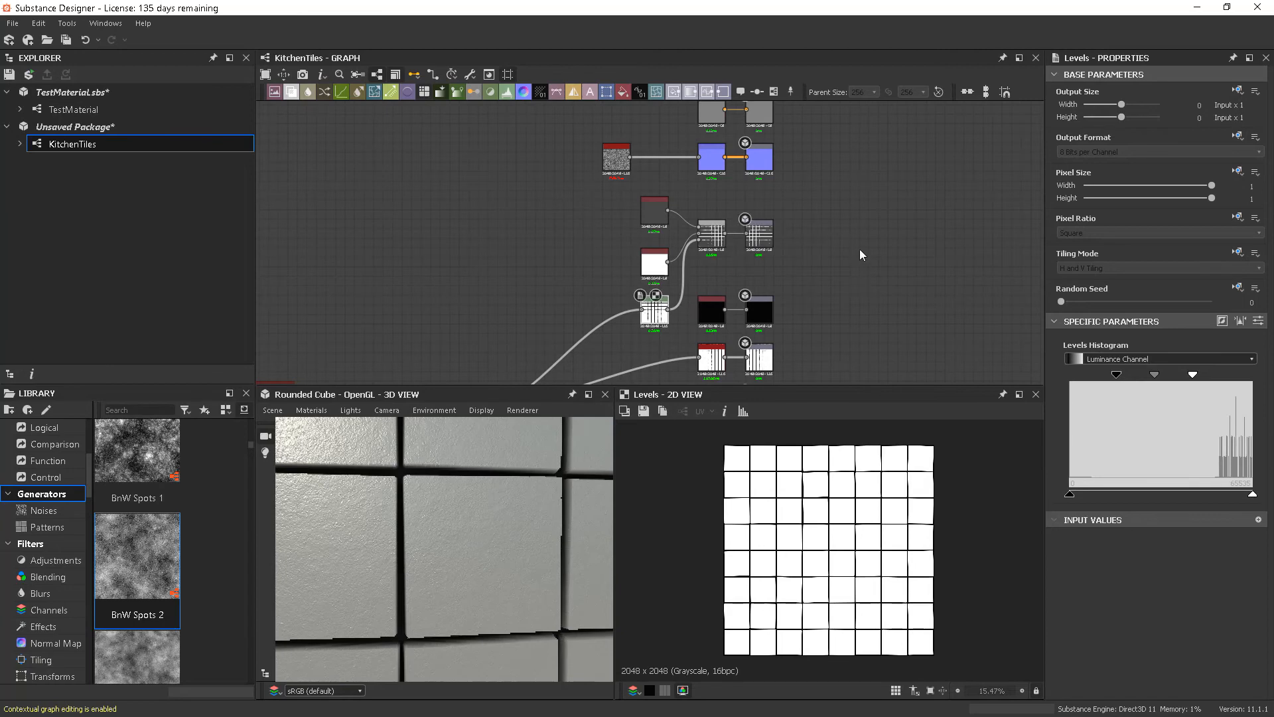
Invert the Levels node's output to compare the tile shine on the cube, and invert it back.
left_click(660, 317)
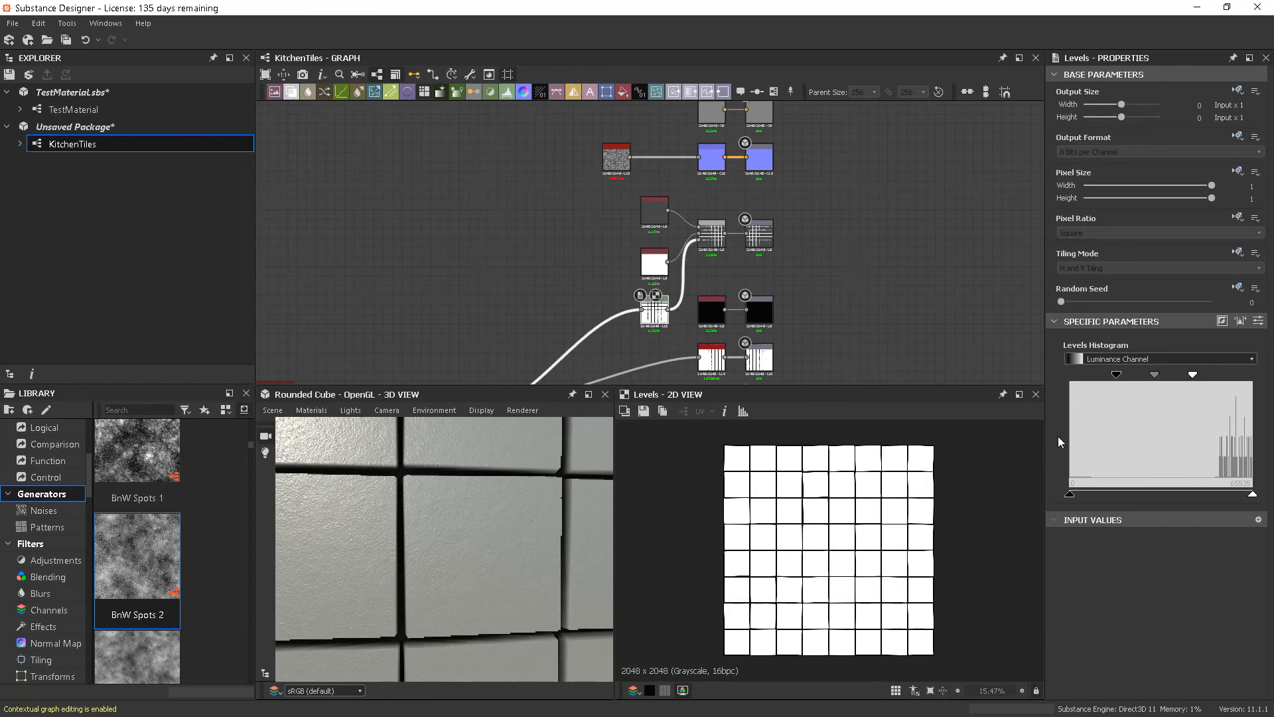
left_click(1222, 322)
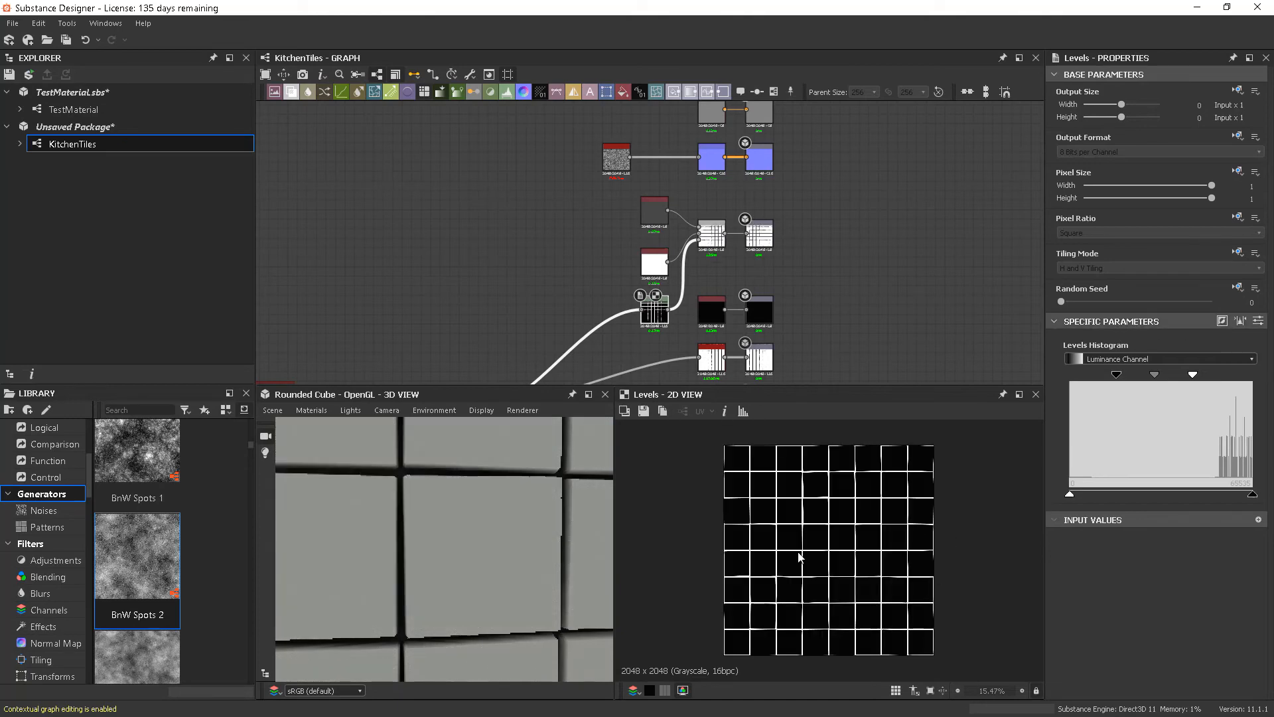
scroll(462, 575, "up", 5)
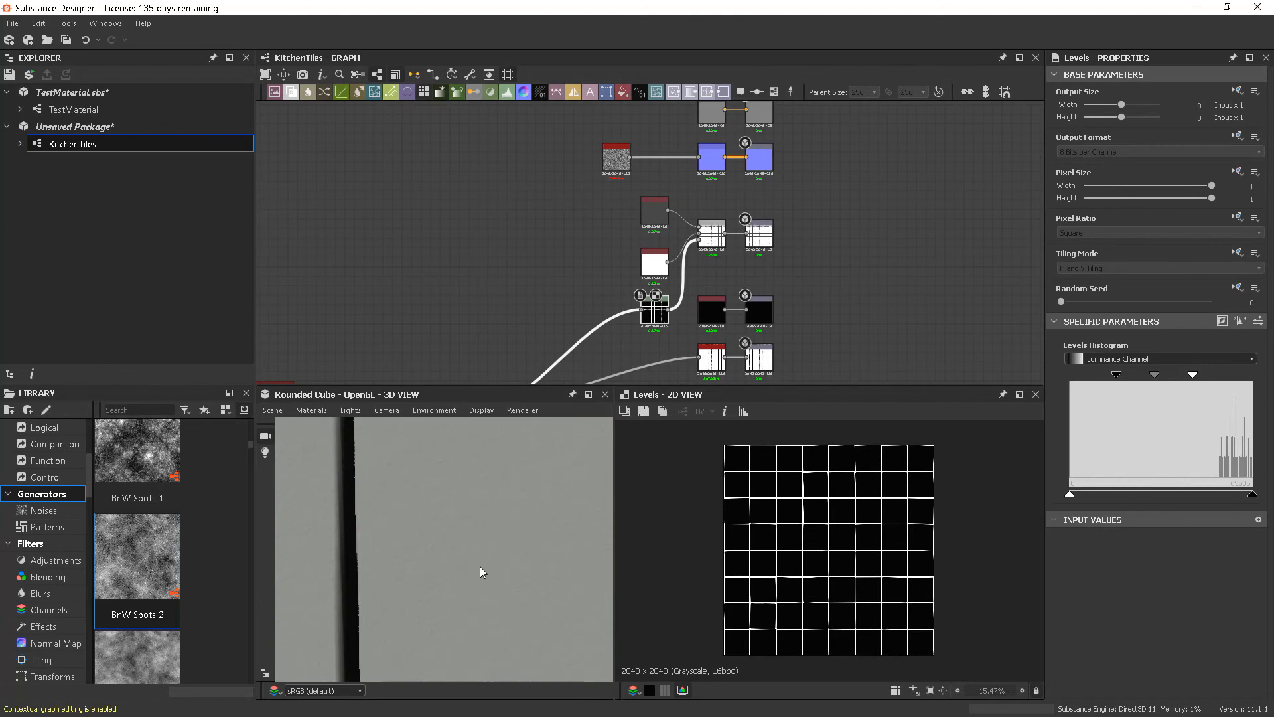
scroll(485, 565, "down", 3)
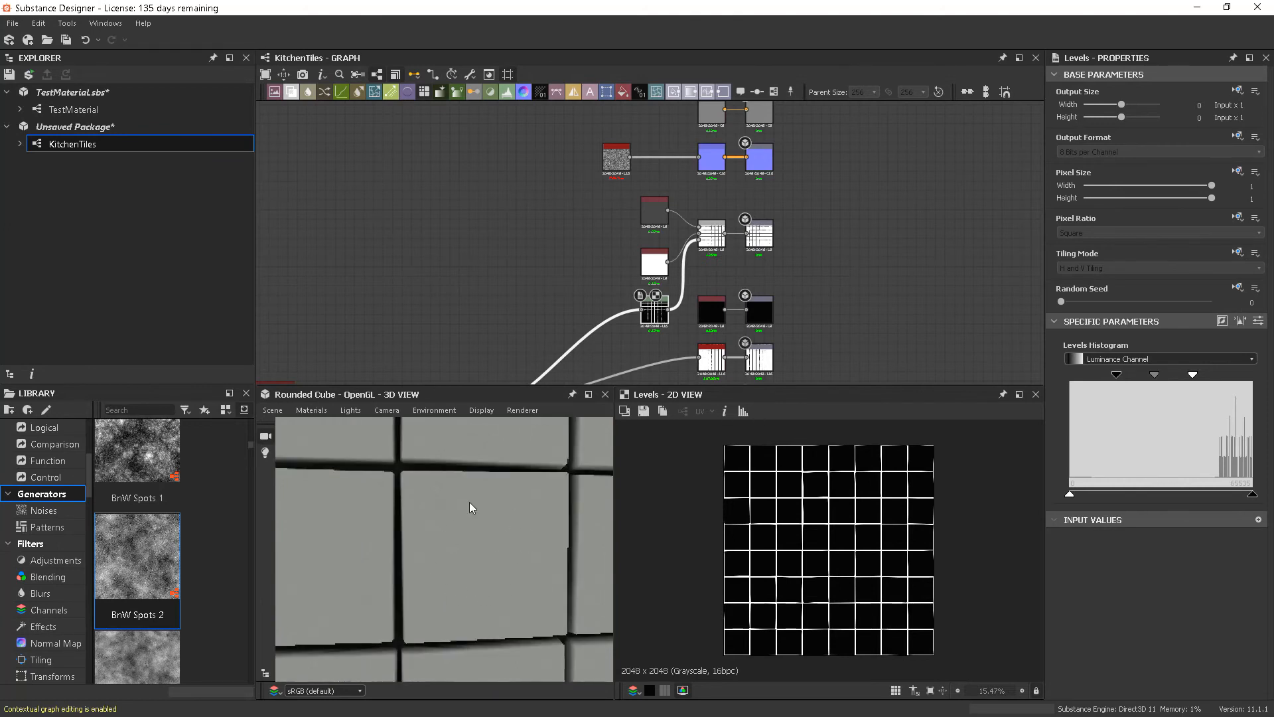
mouse_move(492, 588)
left_mouse_down()
mouse_move(469, 578)
mouse_move(475, 568)
mouse_move(503, 583)
mouse_move(483, 580)
left_mouse_up()
scroll(452, 557, "down", 3)
scroll(450, 554, "down", 2)
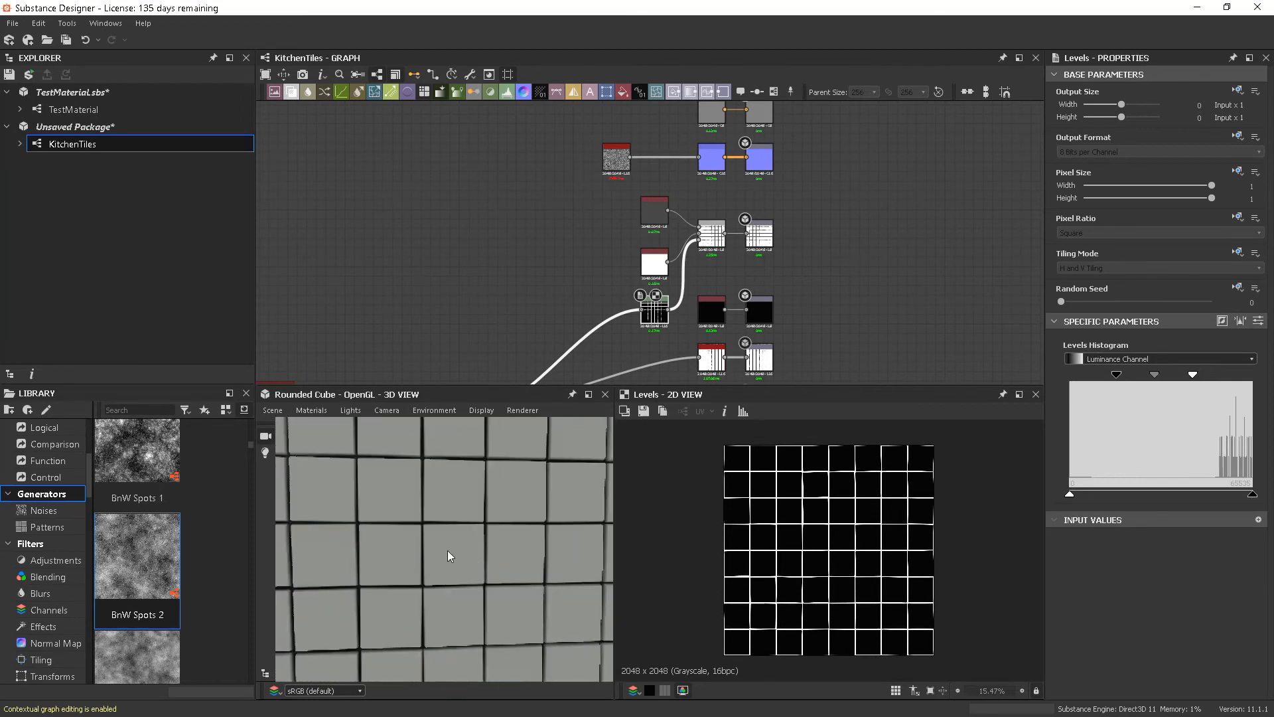
scroll(460, 555, "up", 4)
left_click_drag(460, 555, 537, 561)
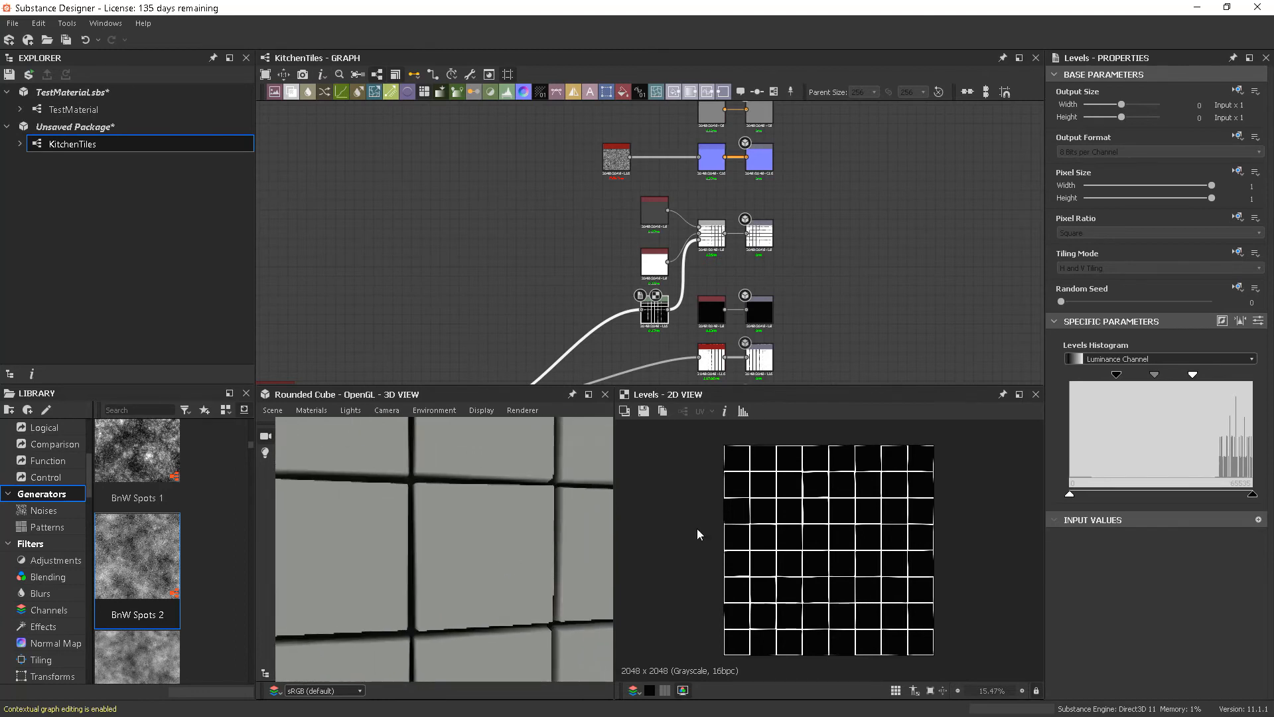
left_click(1223, 320)
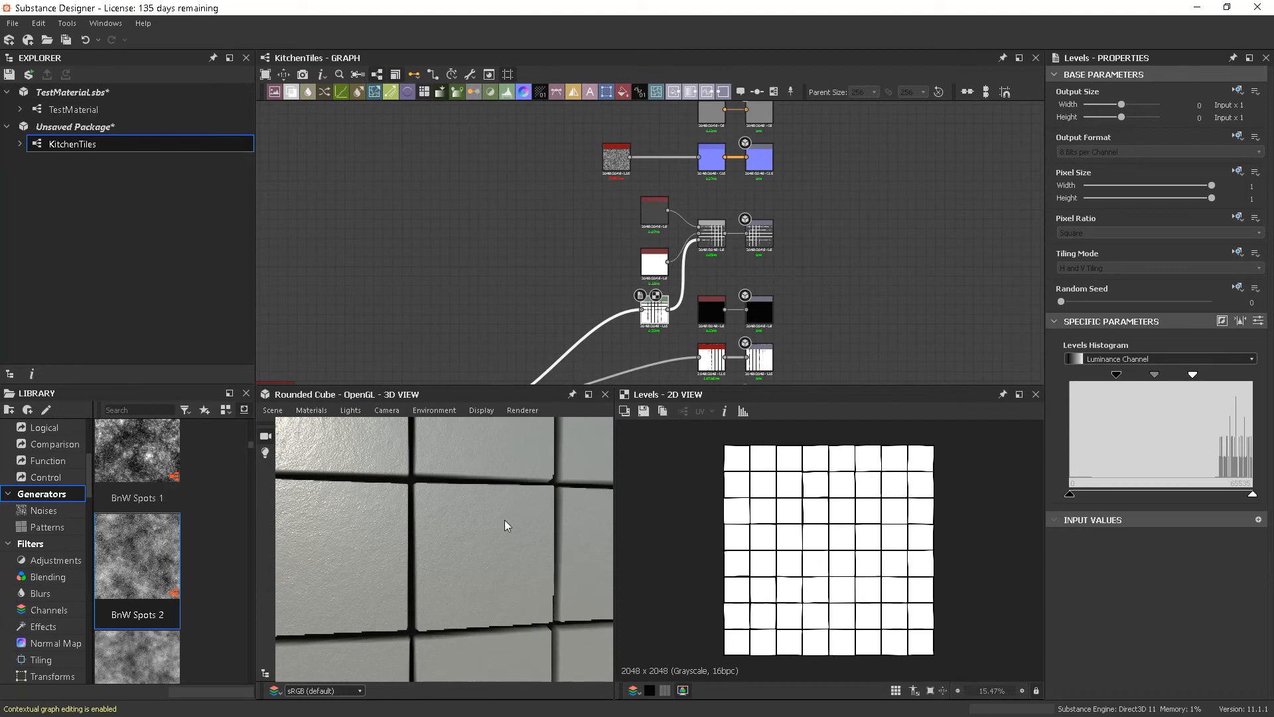
scroll(874, 295, "down", 5)
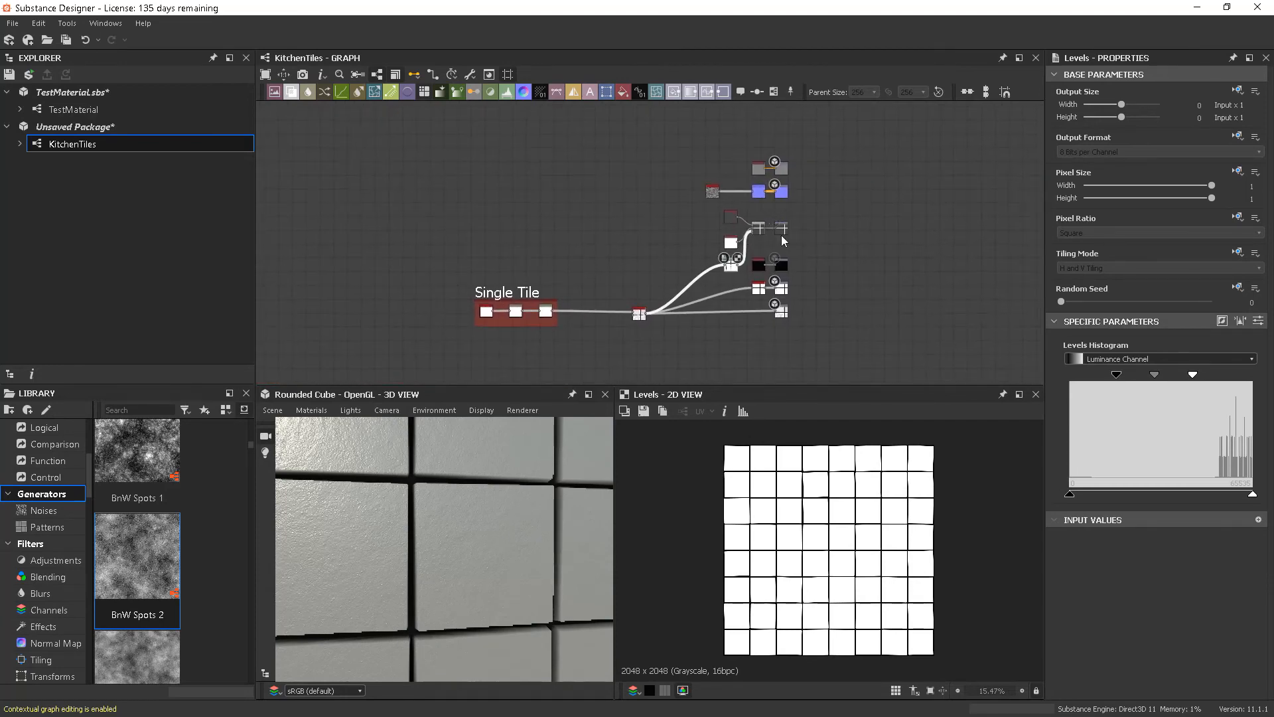
Move the Single Tile group, Tile Generator and the metallic, ambient occlusion and height nodes down, clear of the roughness nodes.
left_click_drag(427, 239, 654, 353)
left_click(808, 348)
left_click_drag(906, 371, 447, 257)
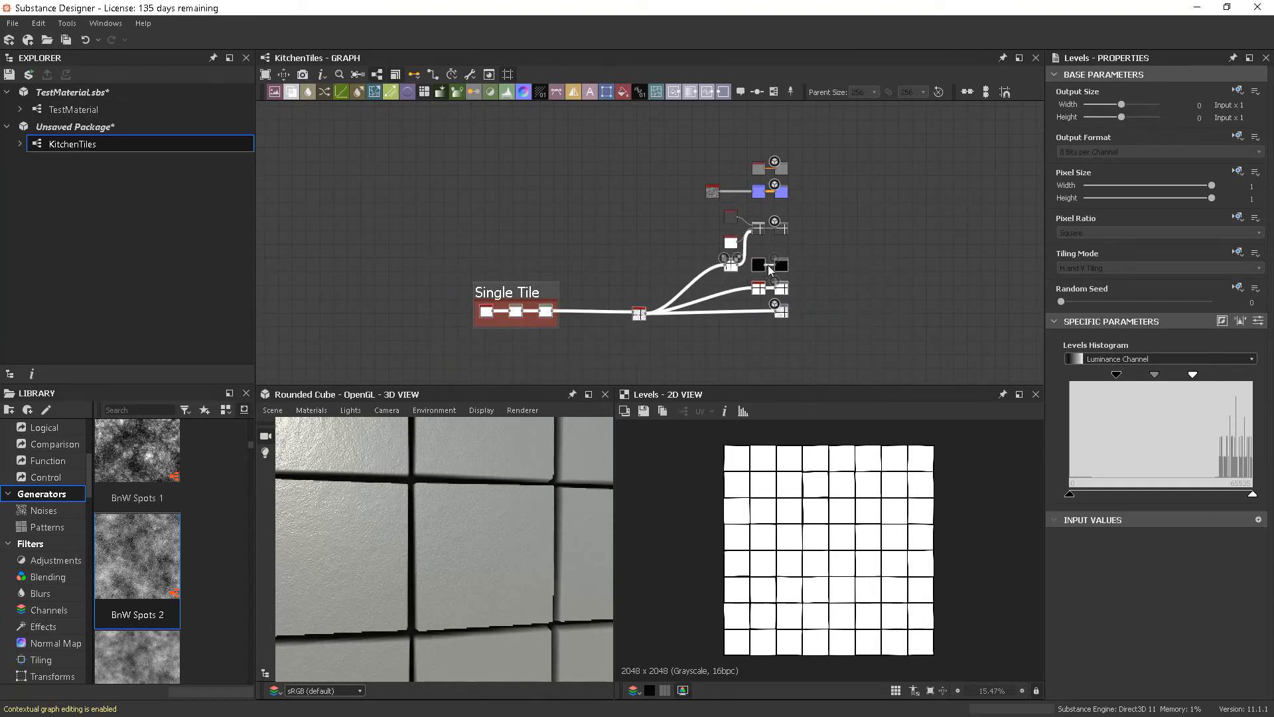
left_click_drag(757, 252, 734, 267)
middle_click_drag(849, 274, 826, 286)
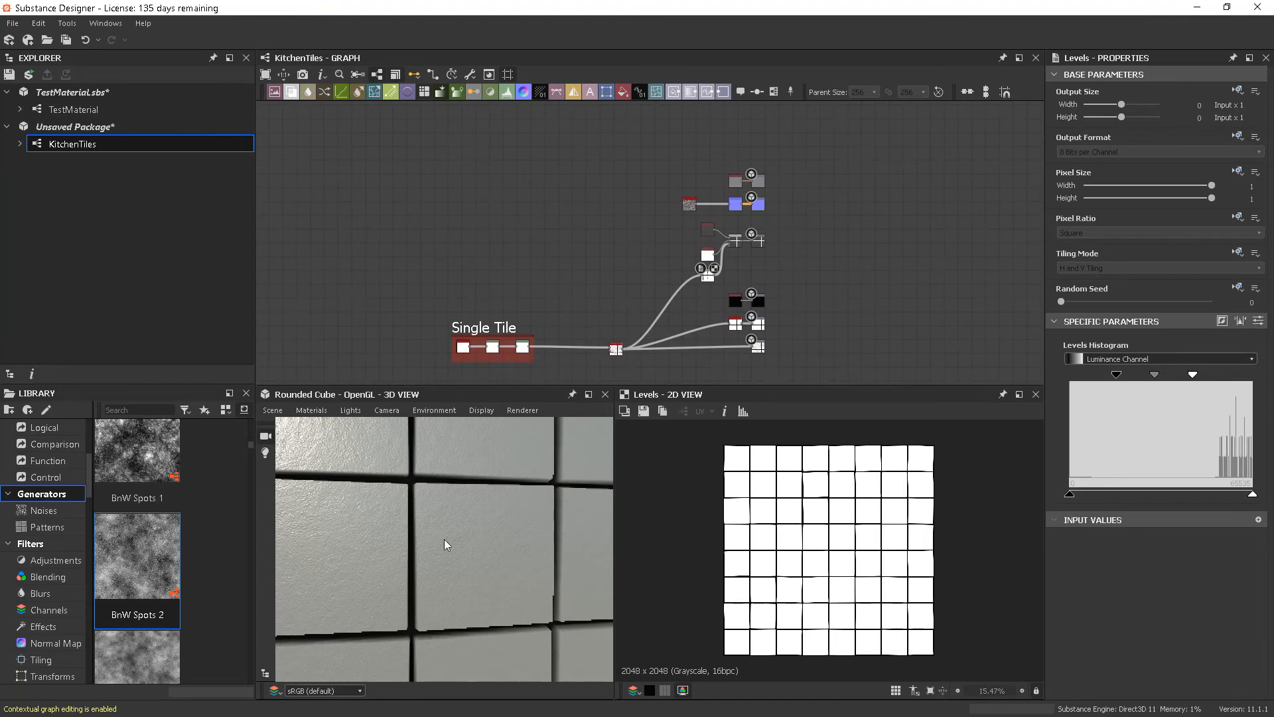
Set the Tile Generator's X Amount and Y Amount to 4 and check the larger tiles on the cube.
left_click(615, 350)
scroll(1215, 554, "down", 2)
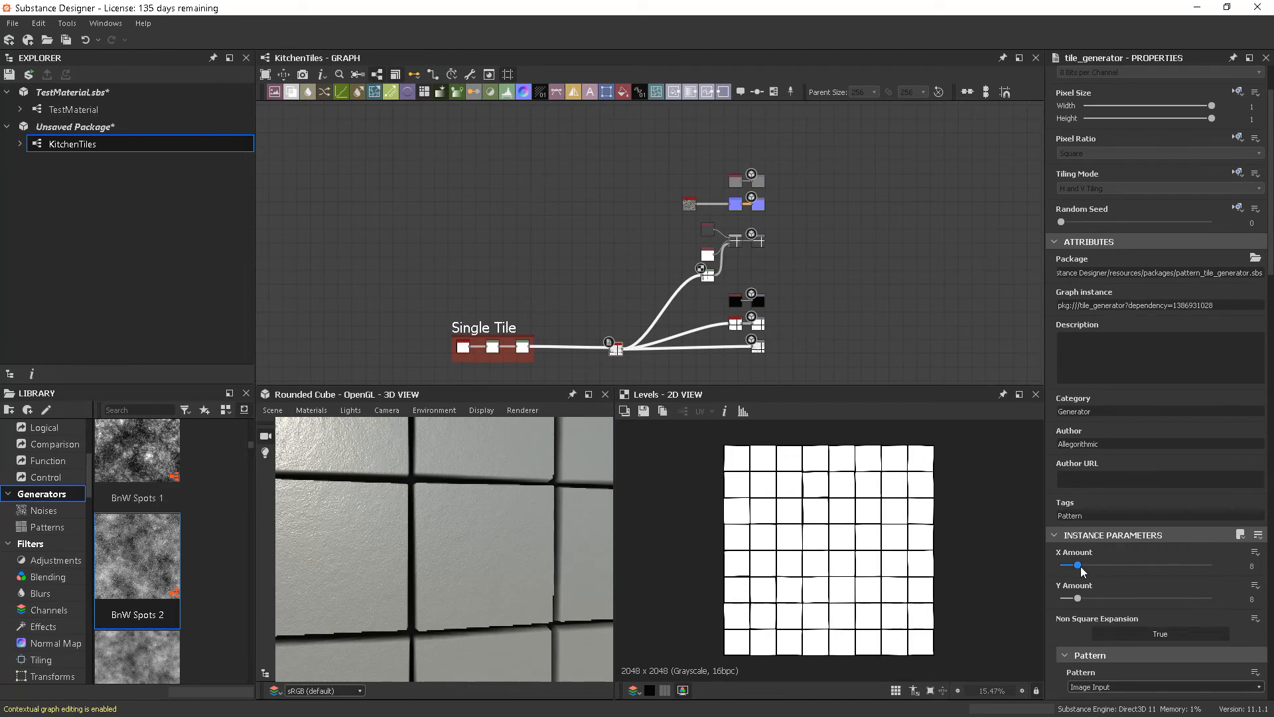
left_click(1251, 566)
type("4")
key("Return")
left_click(1245, 597)
type("4")
key("Return")
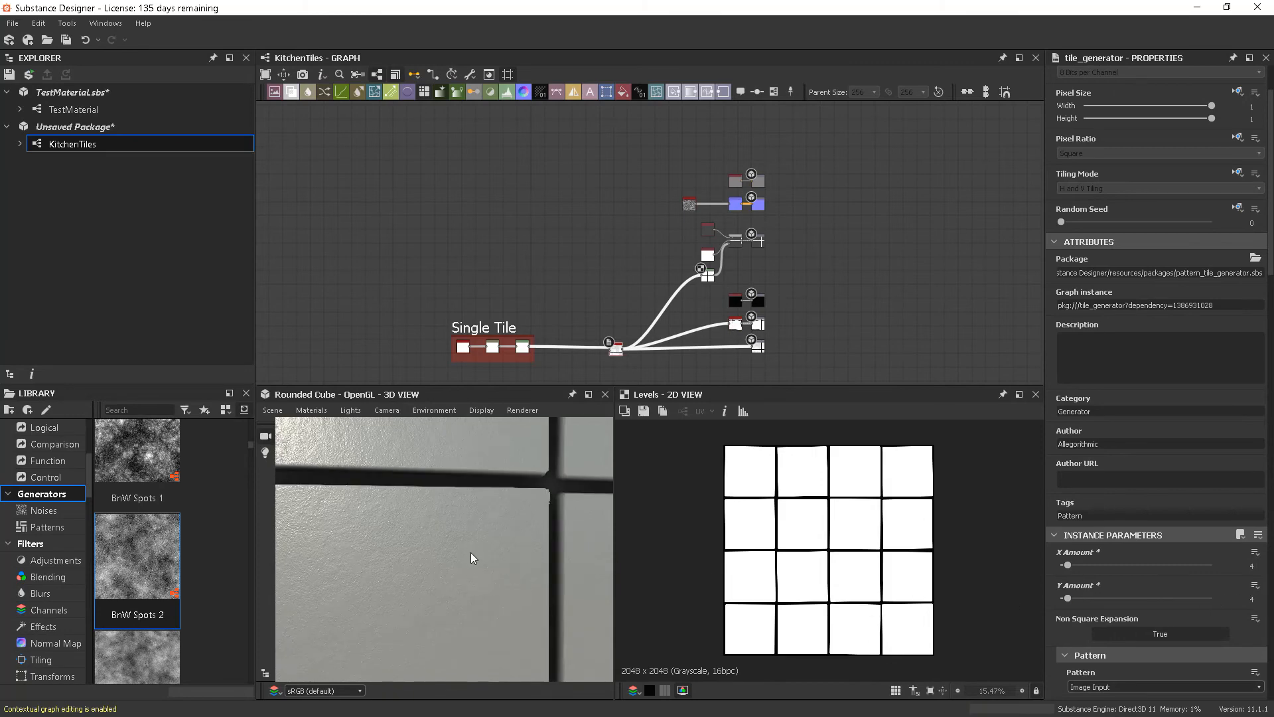
scroll(475, 559, "down", 5)
left_click_drag(505, 575, 526, 456)
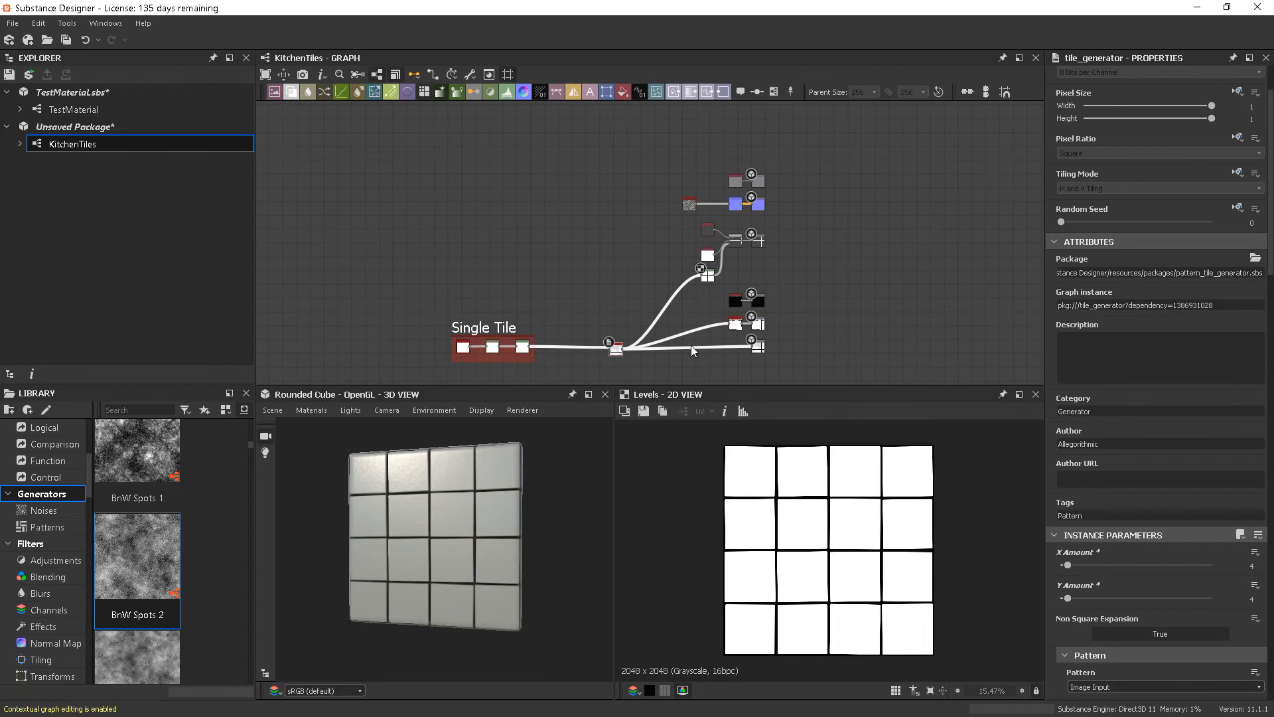
Move the base color's Uniform Color and output nodes up, away from the normal nodes.
middle_click_drag(828, 311, 821, 285)
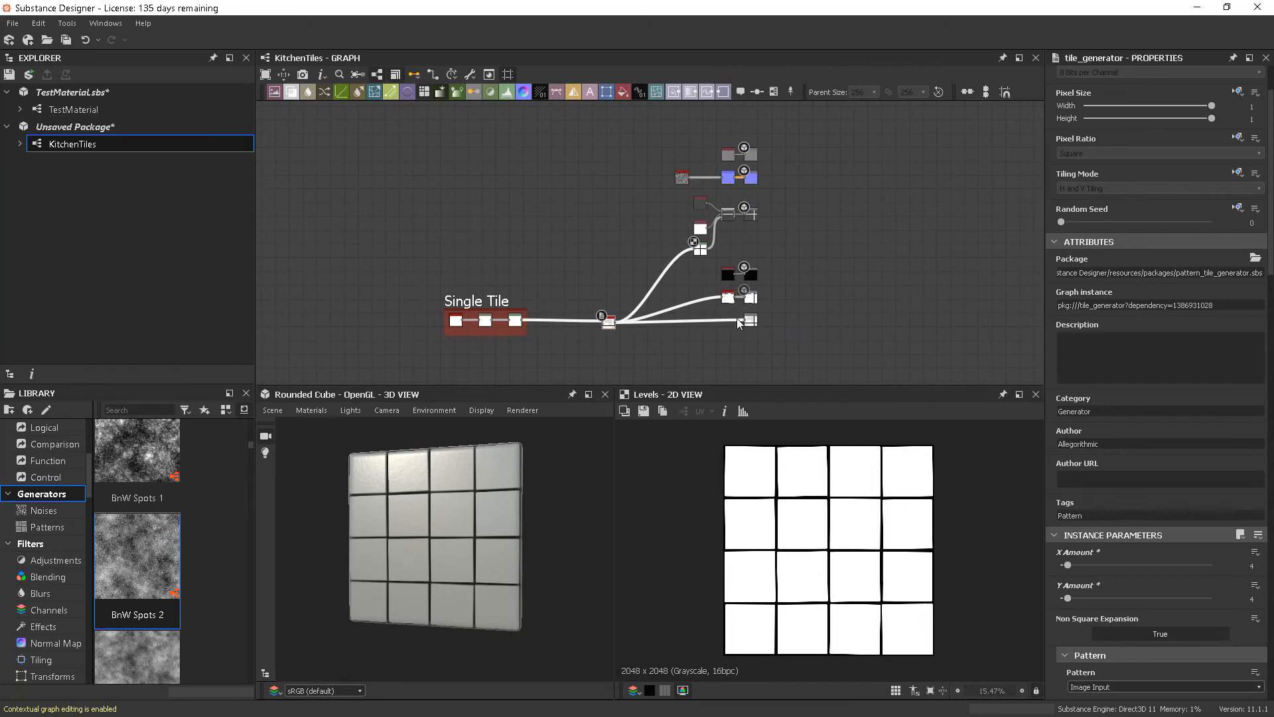
left_click(799, 272)
middle_click_drag(807, 258, 802, 285)
scroll(738, 269, "up", 6)
middle_click_drag(758, 246, 775, 321)
middle_click_drag(884, 273, 867, 352)
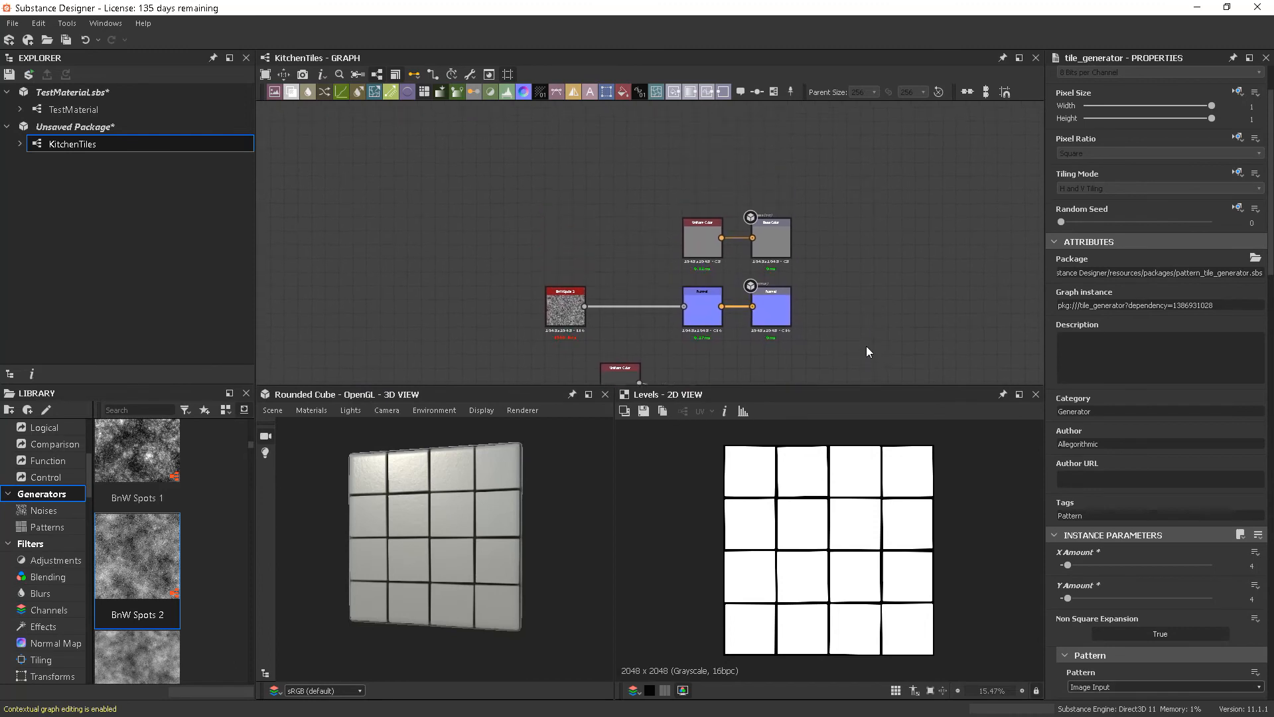
left_click_drag(388, 519, 443, 504)
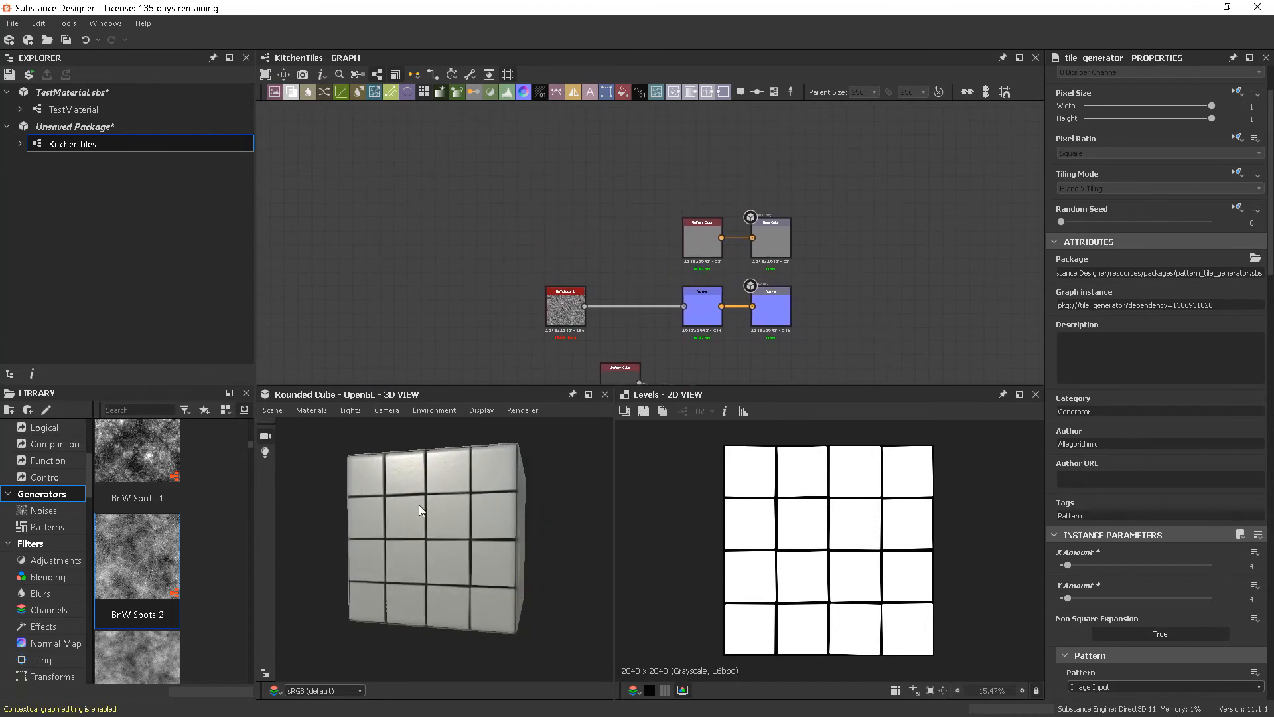
middle_click_drag(871, 300, 894, 279)
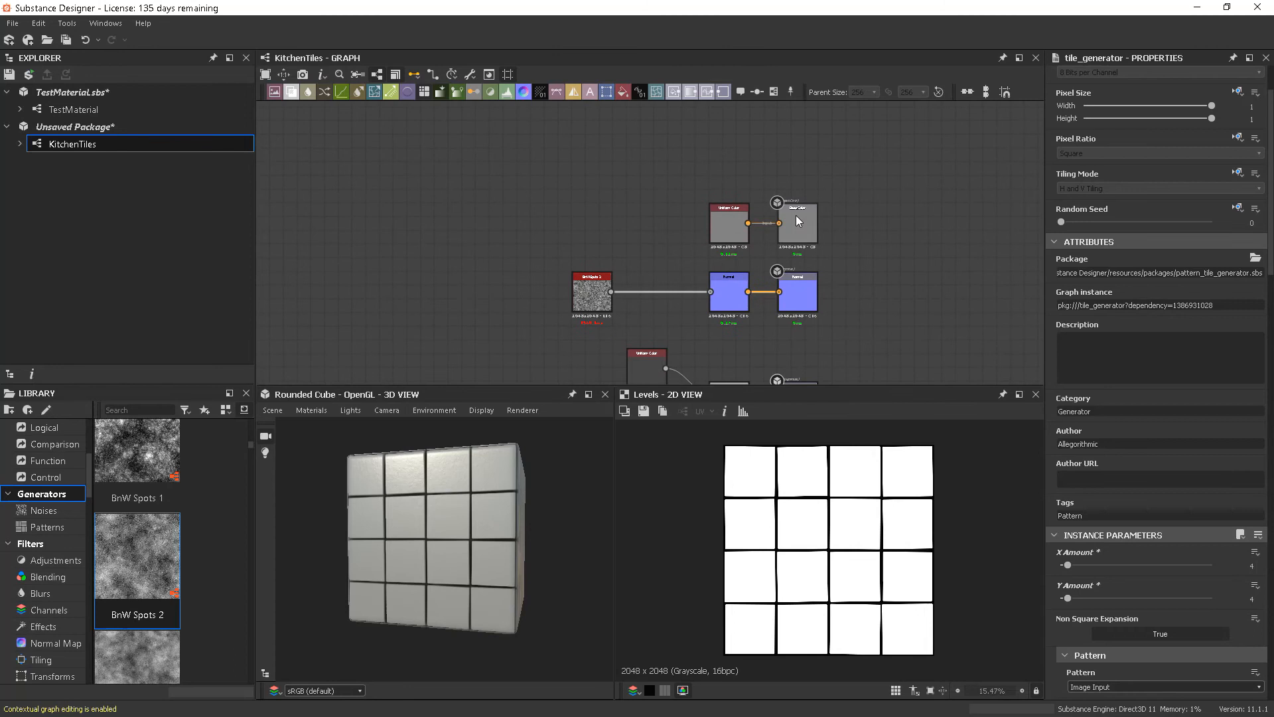
left_click_drag(649, 172, 798, 143)
middle_click_drag(858, 232, 871, 345)
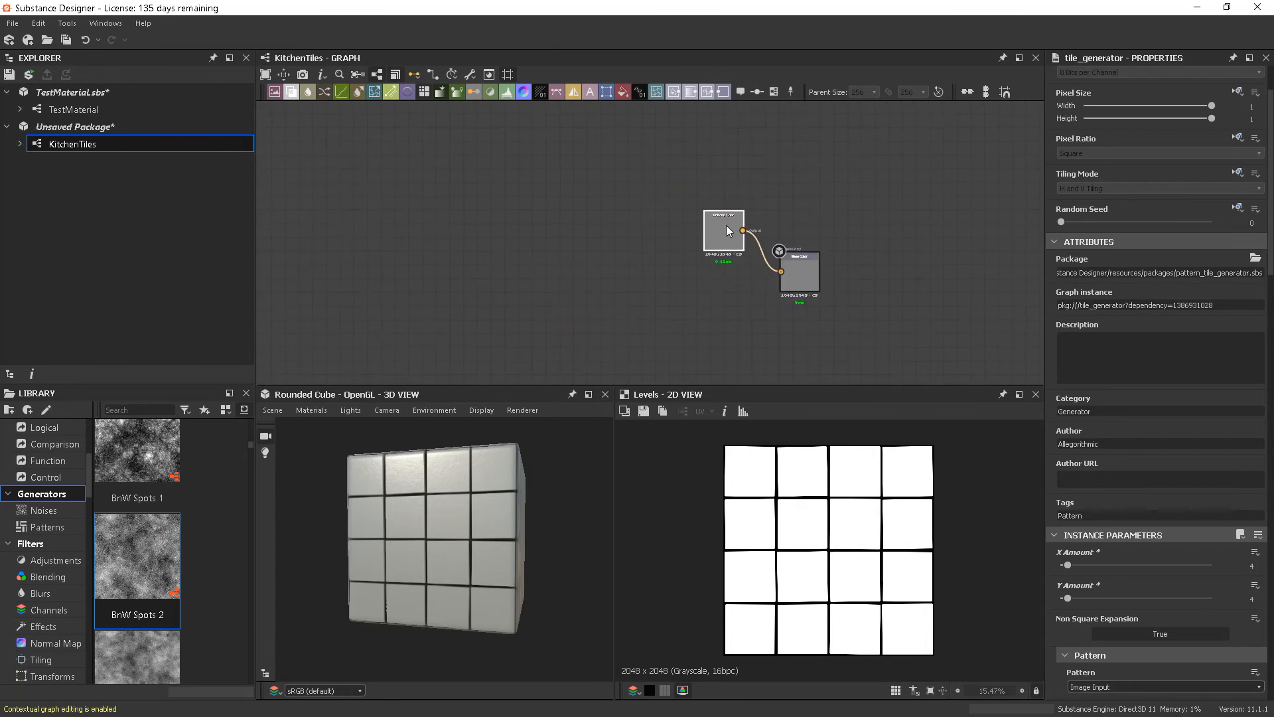
Shift the base color's Uniform Color up and away from the output, and place a duplicate of it below.
left_click_drag(725, 212, 702, 209)
left_click(702, 210)
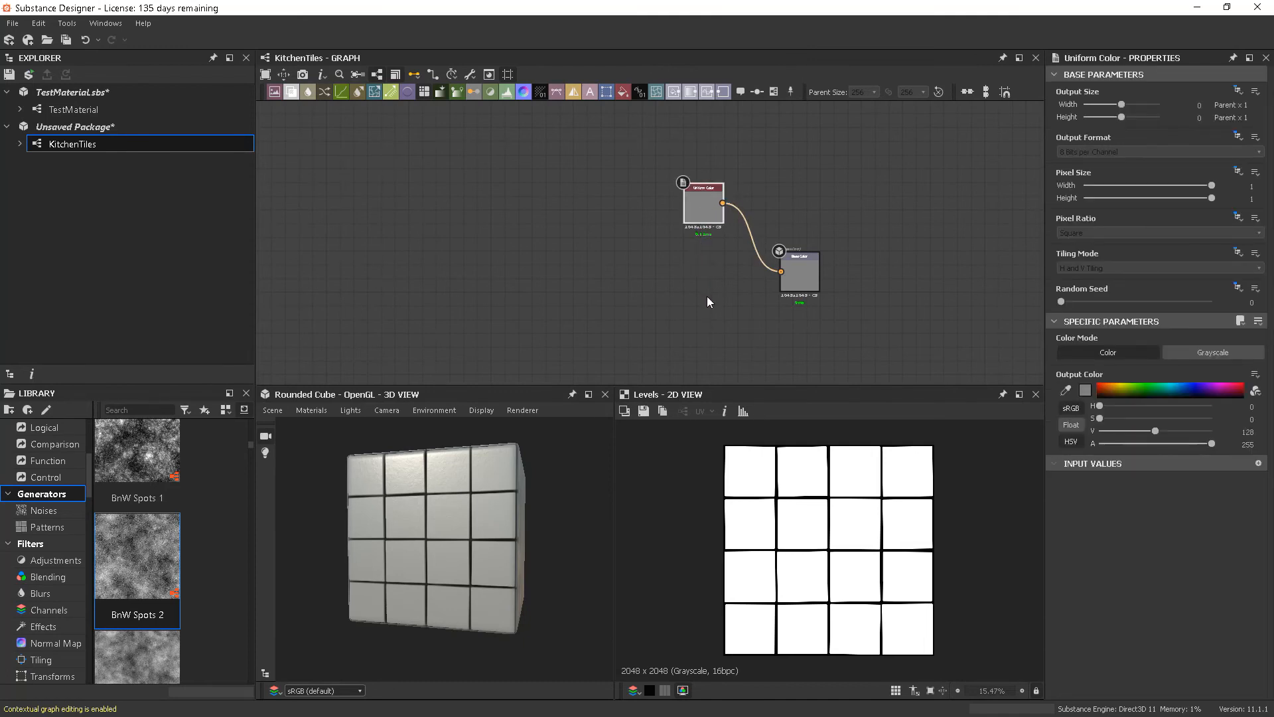
key("ctrl+d")
left_click_drag(650, 240, 708, 297)
left_click(704, 206)
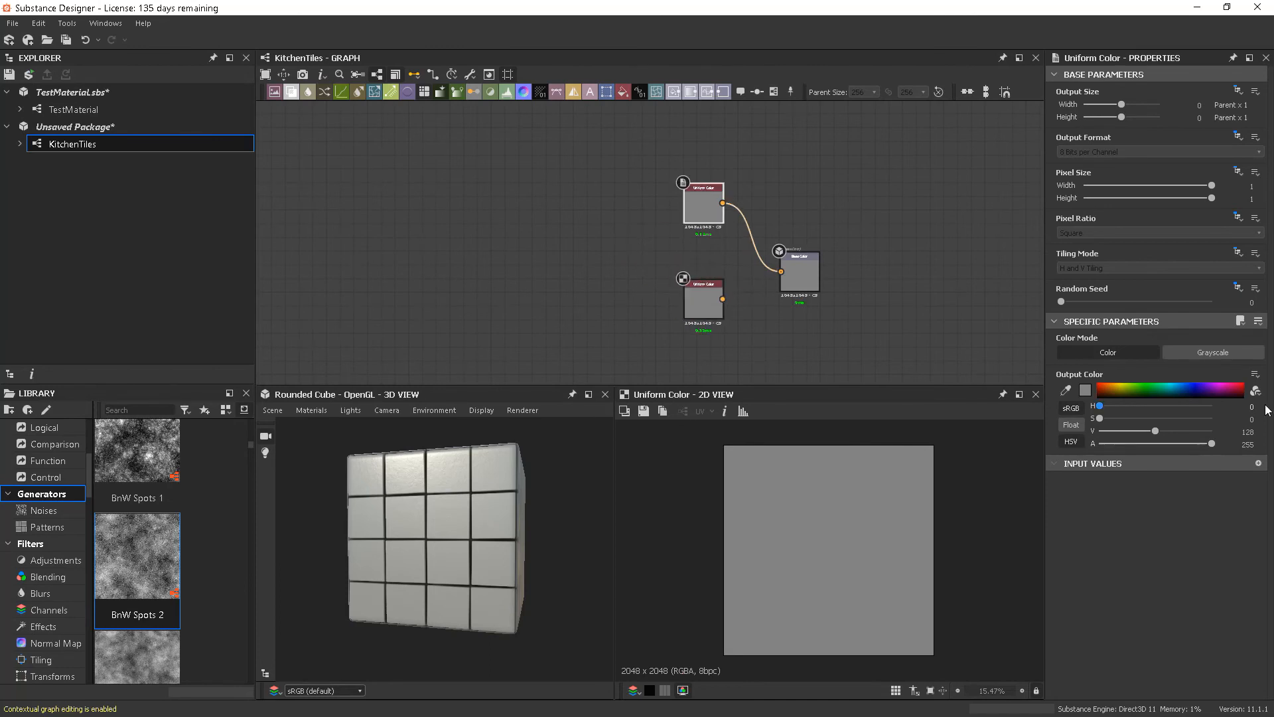
Set the duplicated Uniform Color to the light gray #dedede for the grout.
double_click(704, 302)
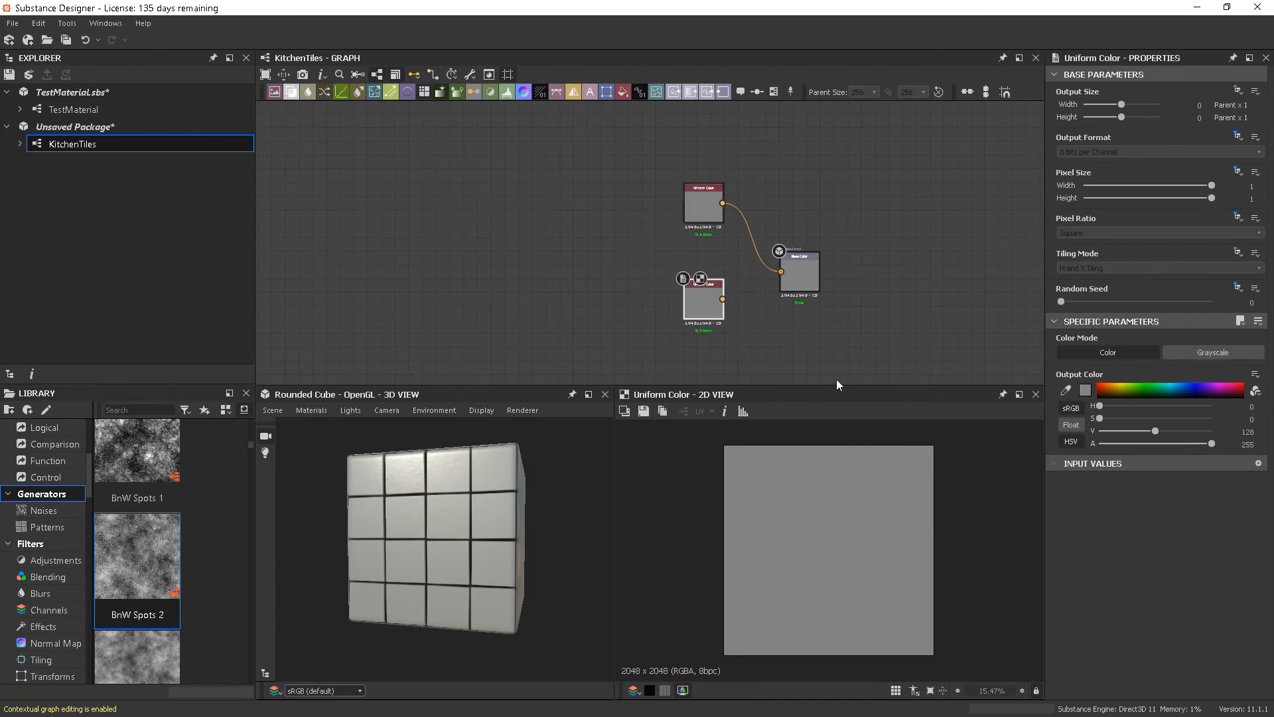
left_click(1086, 391)
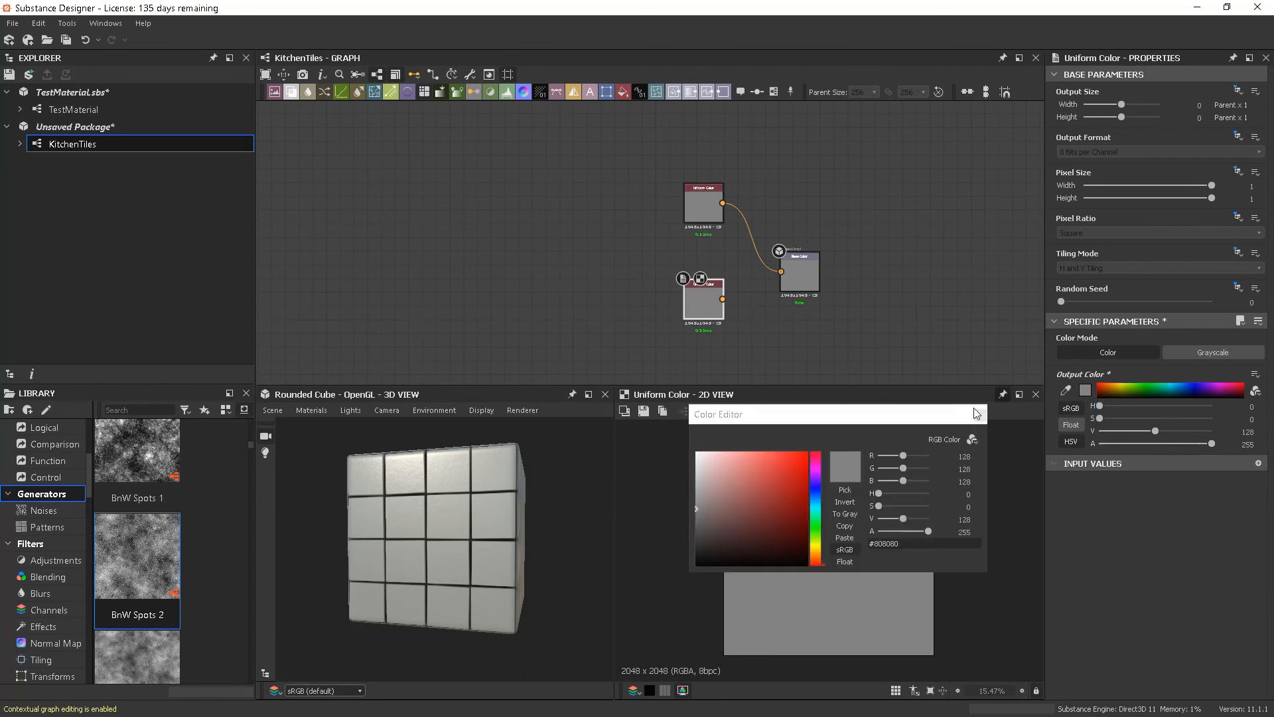
left_click_drag(696, 508, 688, 466)
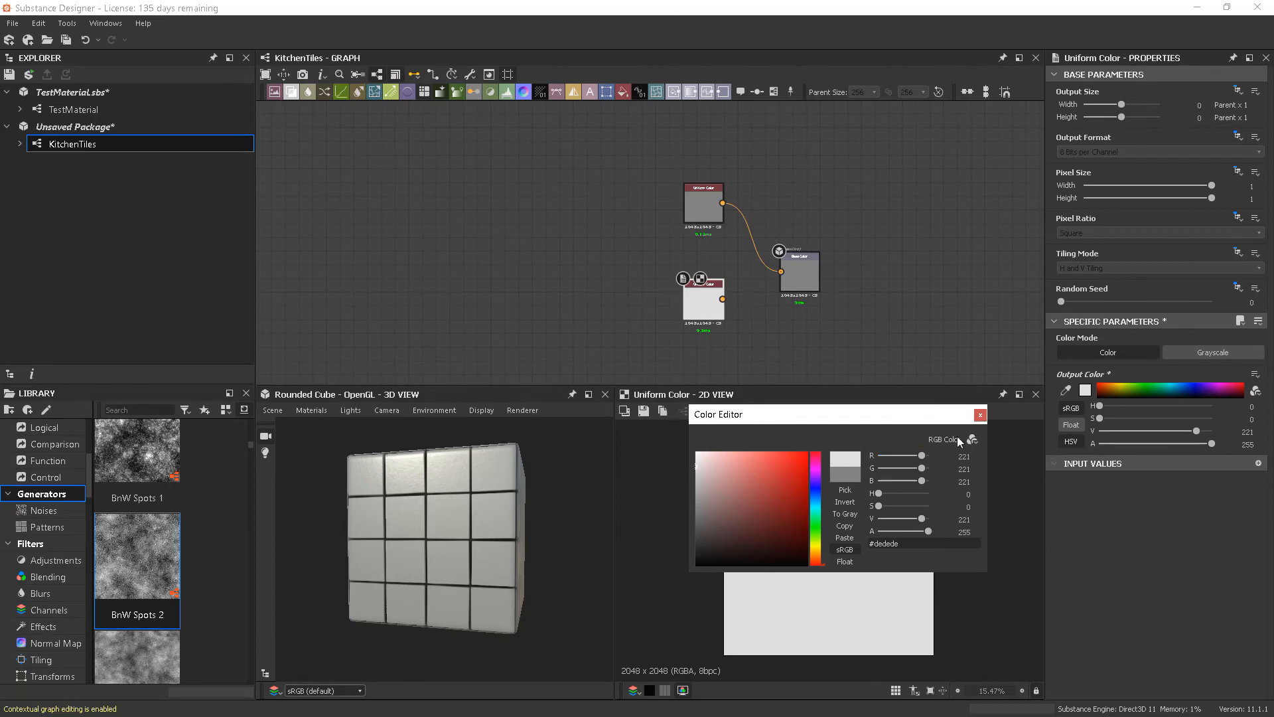
left_click(980, 415)
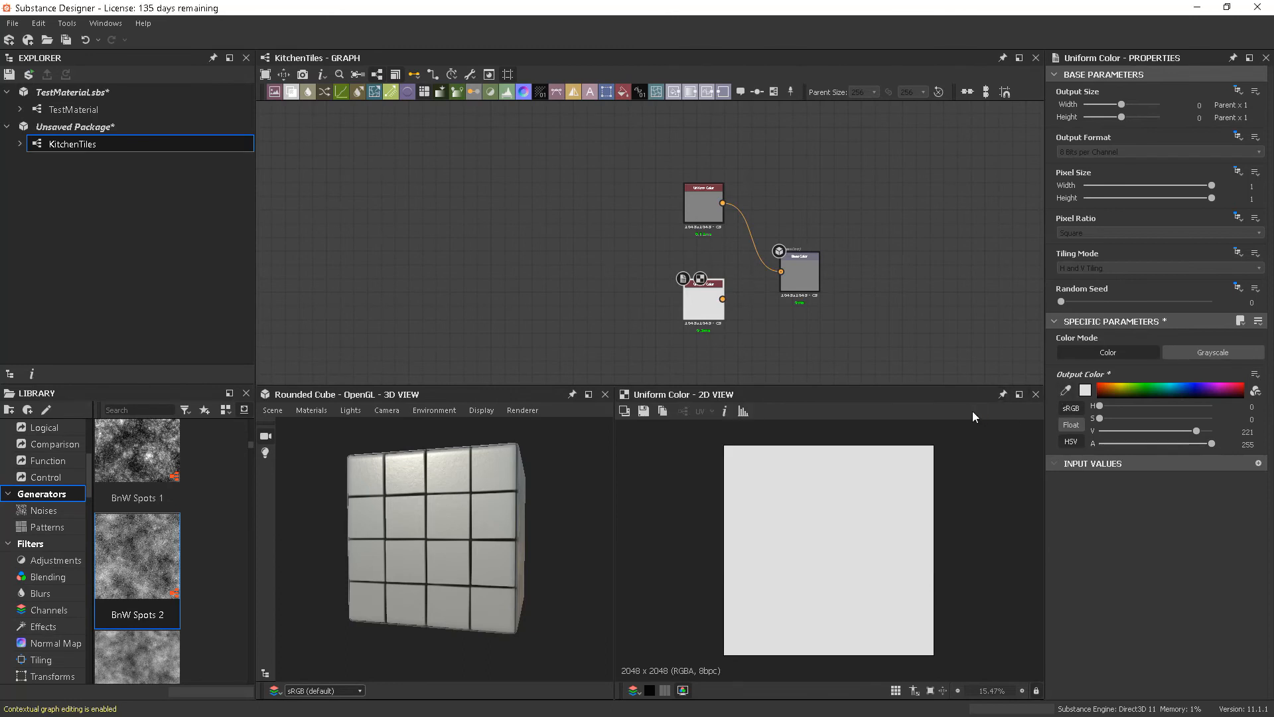
Set the original Uniform Color, connected to the Base Color output, to the muted blue #6899a6.
left_click(708, 202)
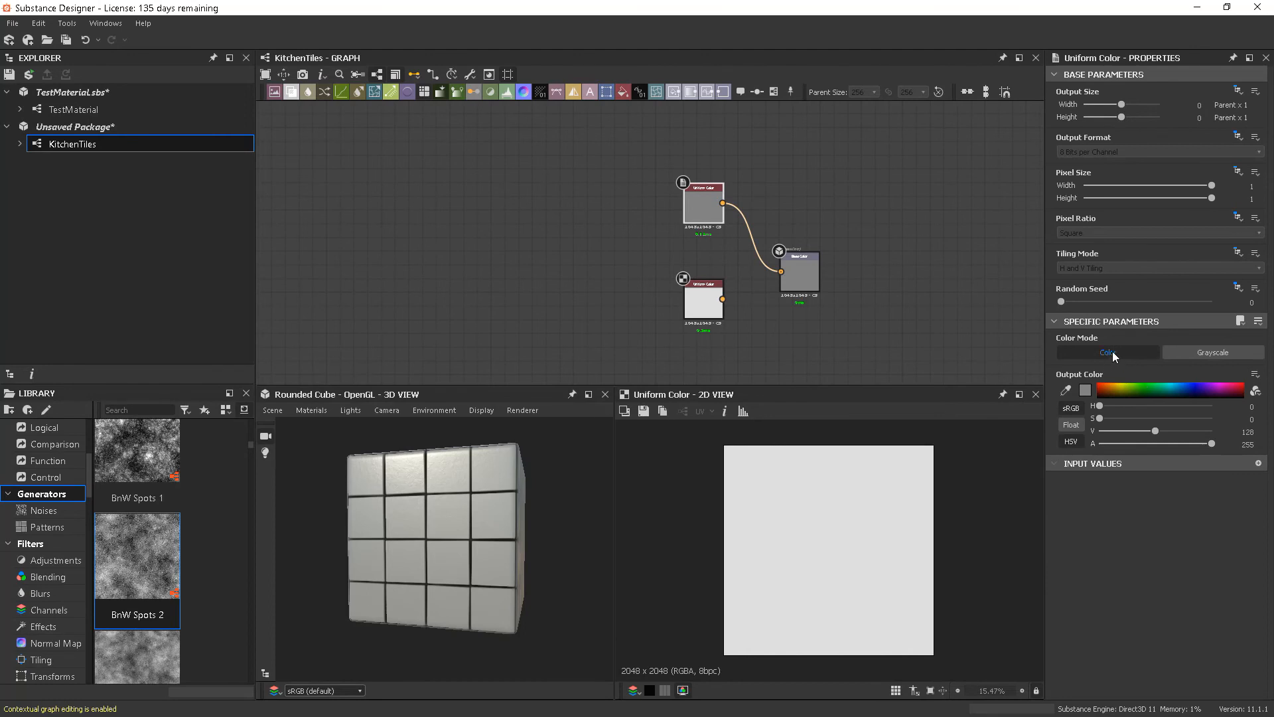
left_click(1086, 390)
left_click_drag(814, 528, 736, 490)
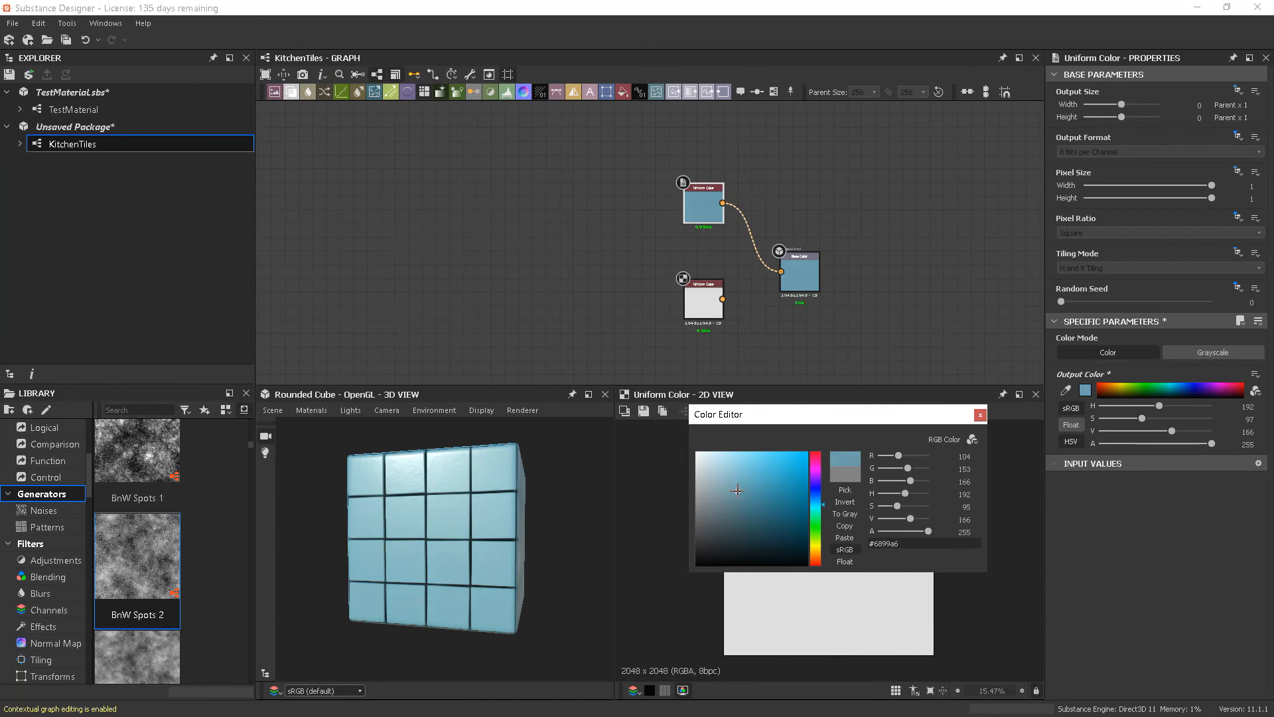
left_click(978, 415)
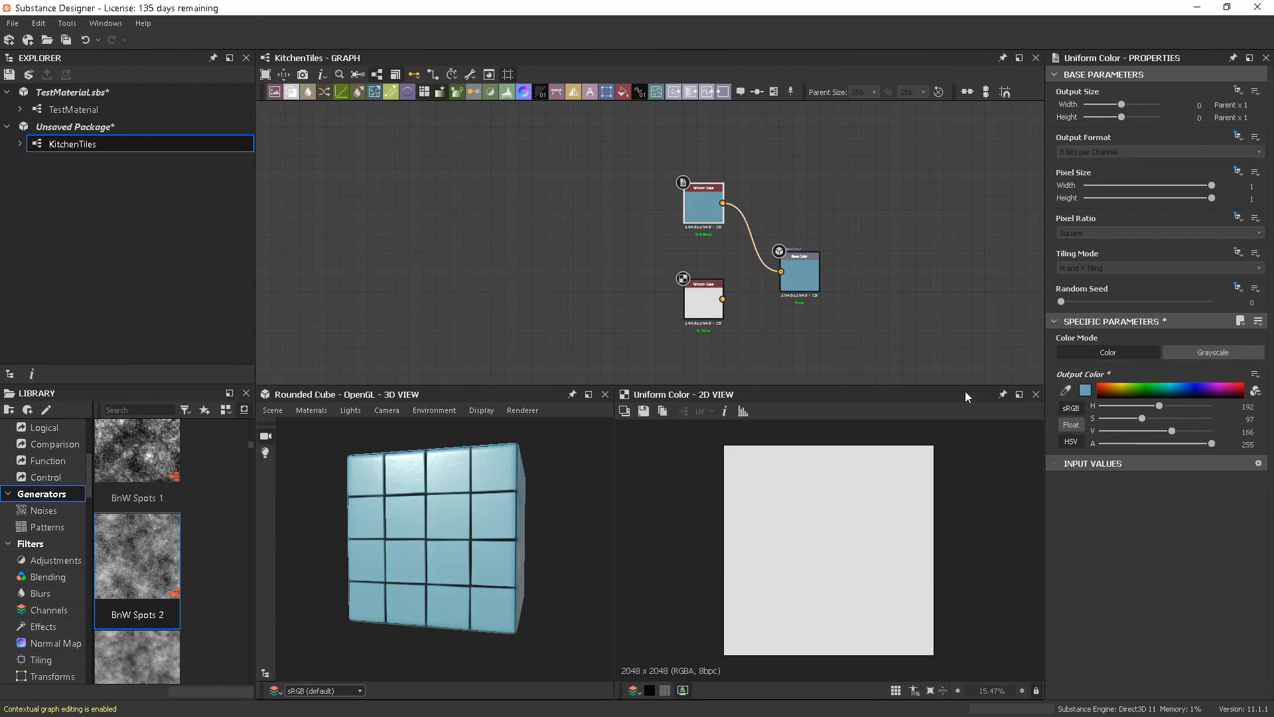
Move both Uniform Color nodes farther from the Base Color output and add a Blend node in between.
left_click_drag(654, 174, 624, 312)
left_click(685, 280)
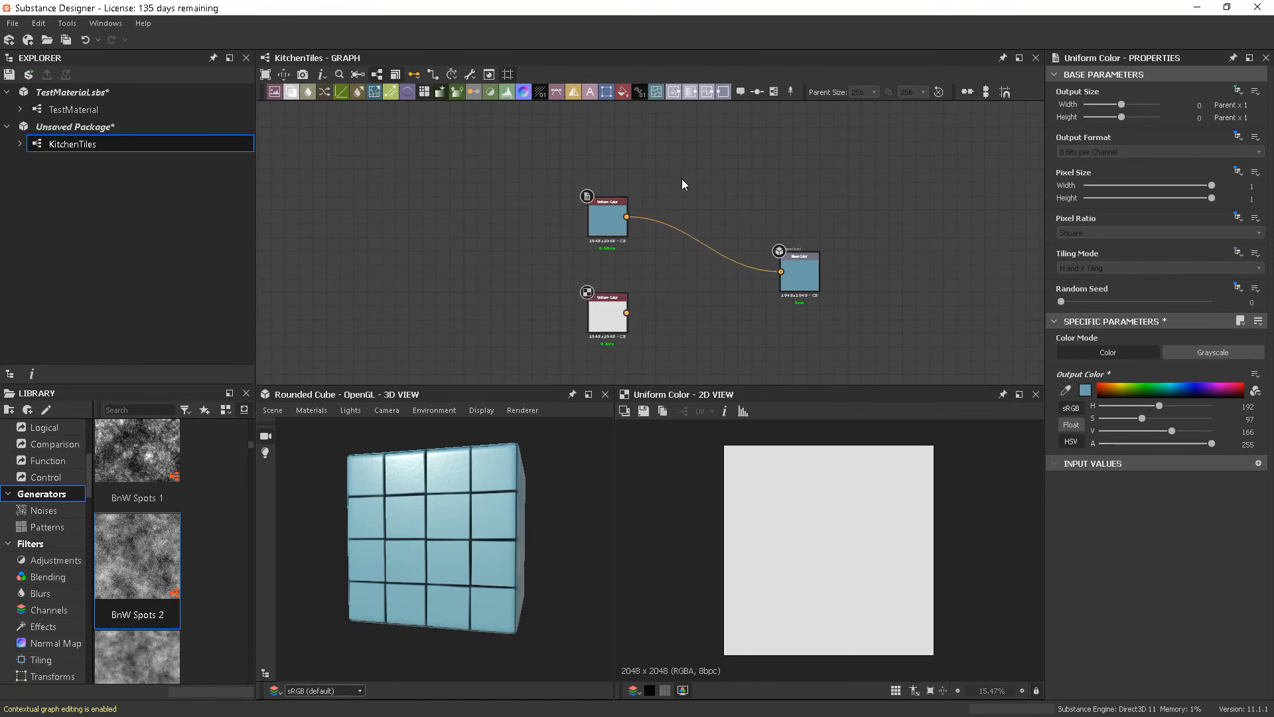
key("space")
type("blend")
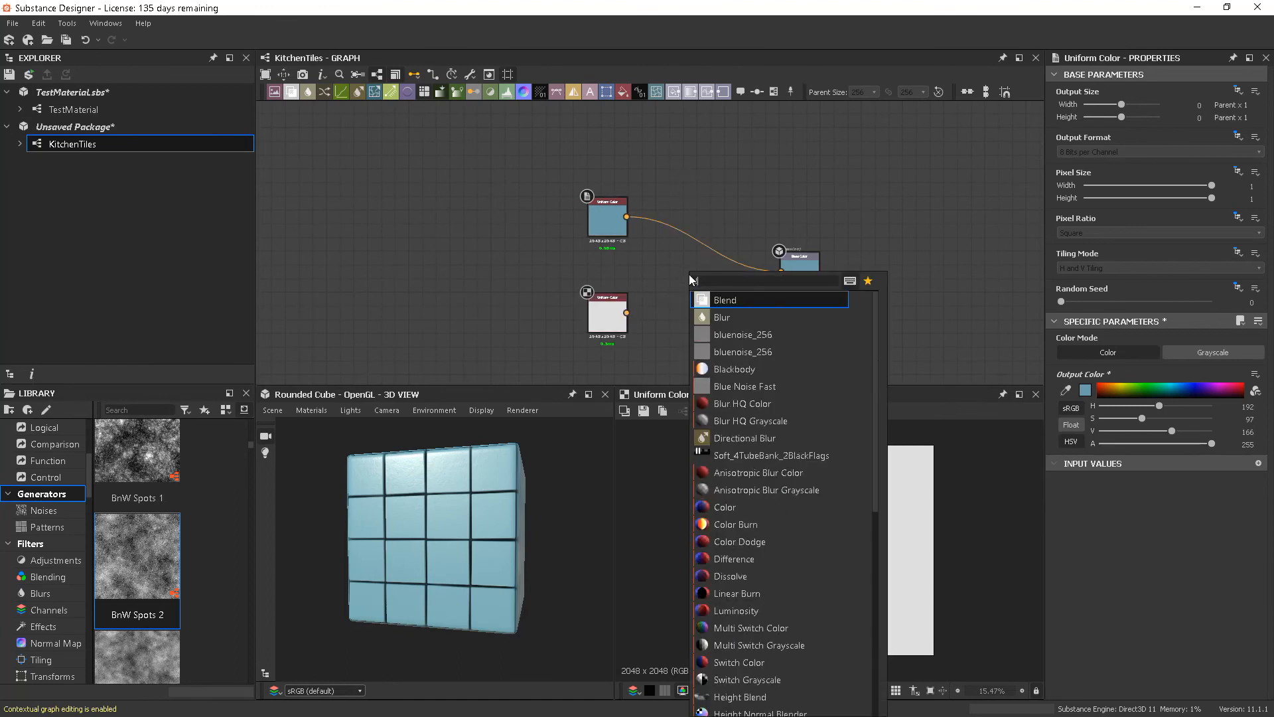
key("Return")
Connect the light gray to the Blend's Background, the blue to its Foreground, and the Blend to the Base Color output.
left_click_drag(697, 278, 711, 286)
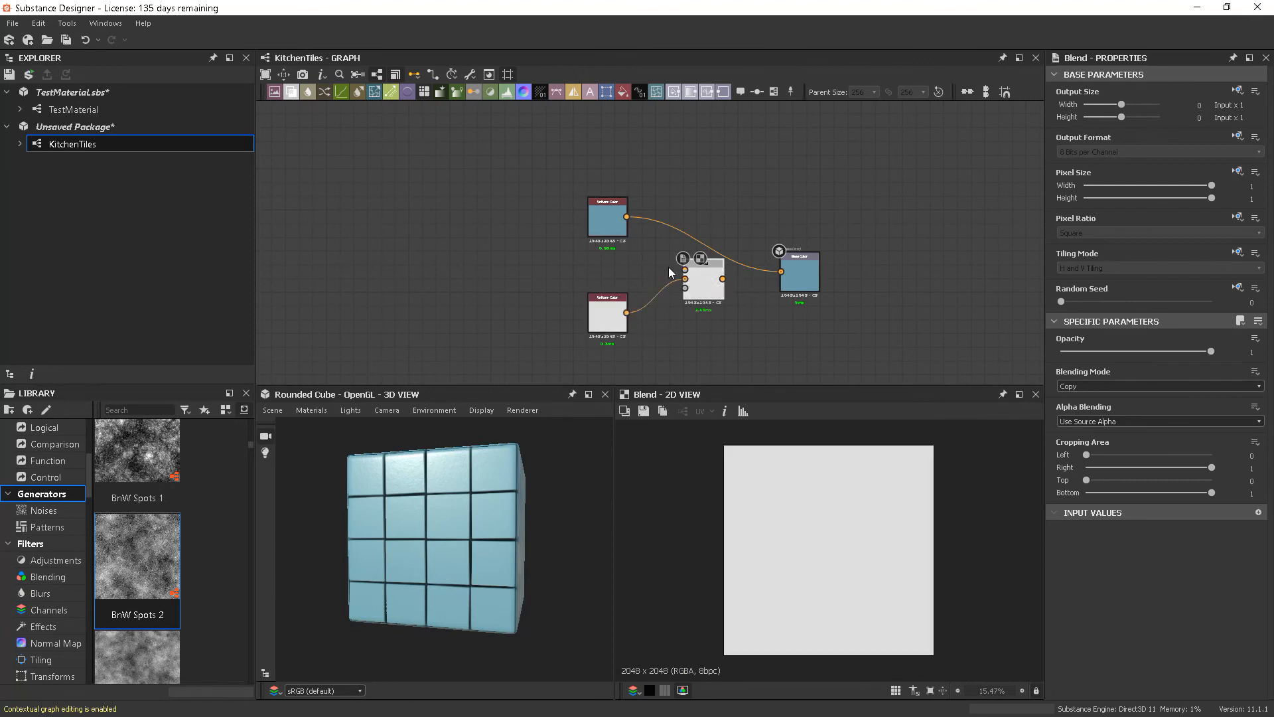
left_click_drag(654, 260, 687, 272)
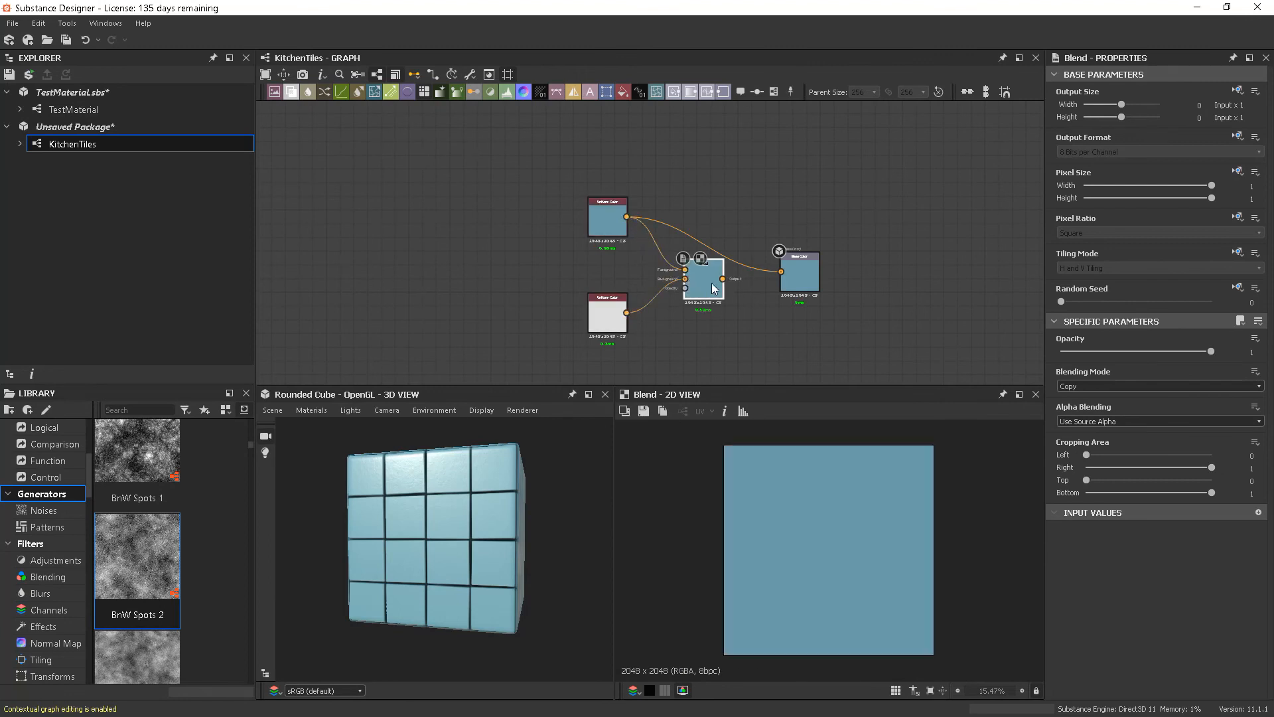
left_click_drag(785, 275, 782, 272)
left_click_drag(555, 341, 707, 262)
left_click(724, 214)
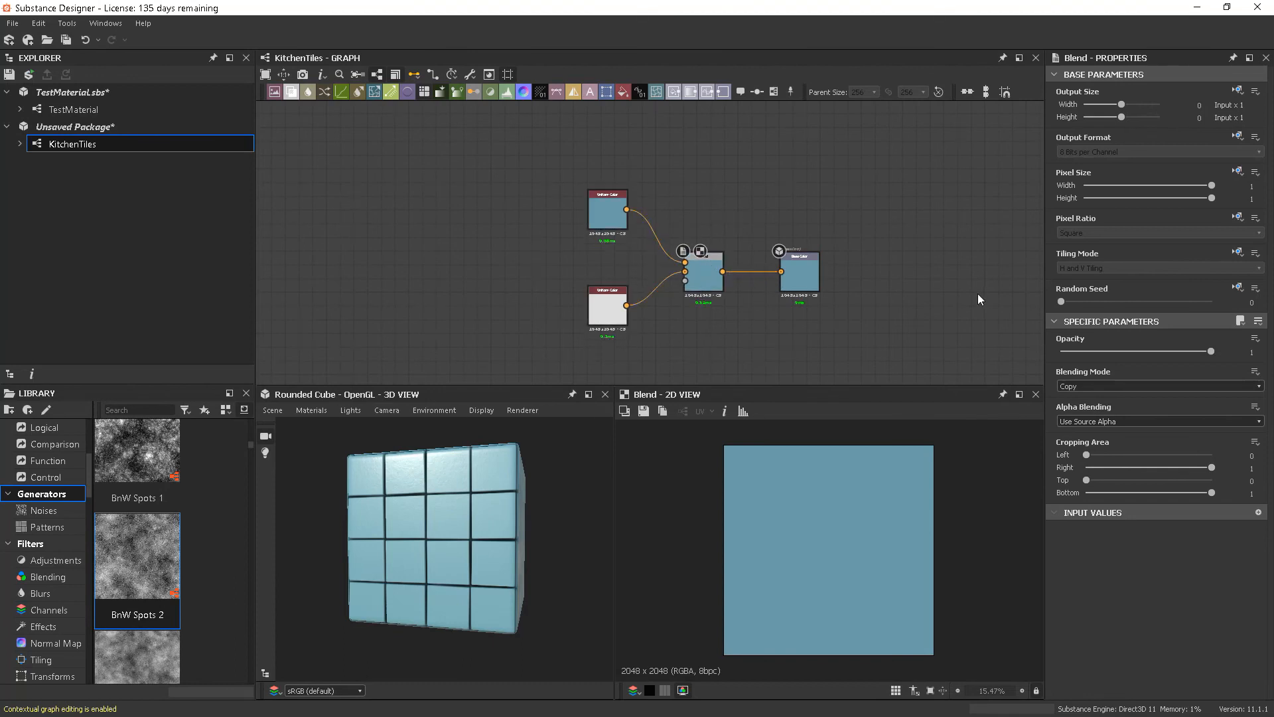
Connect the Levels tile mask to the base color Blend's Opacity input and inspect the tiles and grout on the cube.
scroll(930, 284, "down", 3)
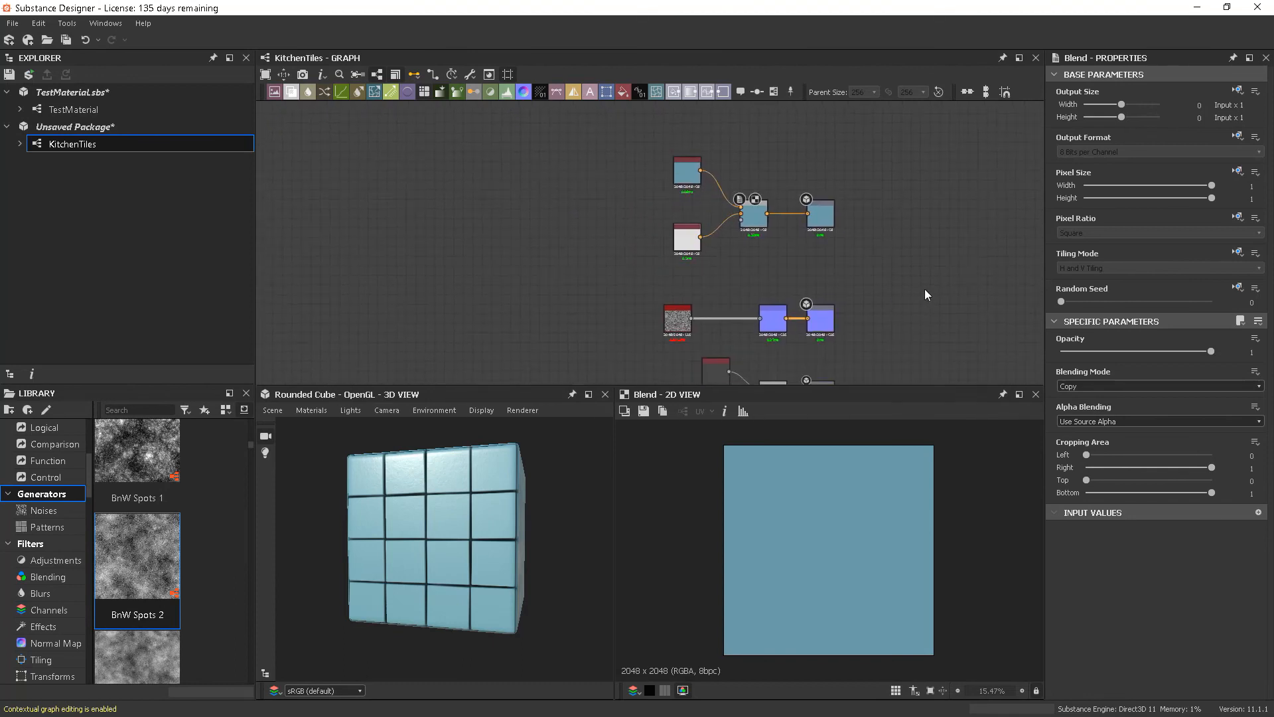
scroll(925, 293, "down", 2)
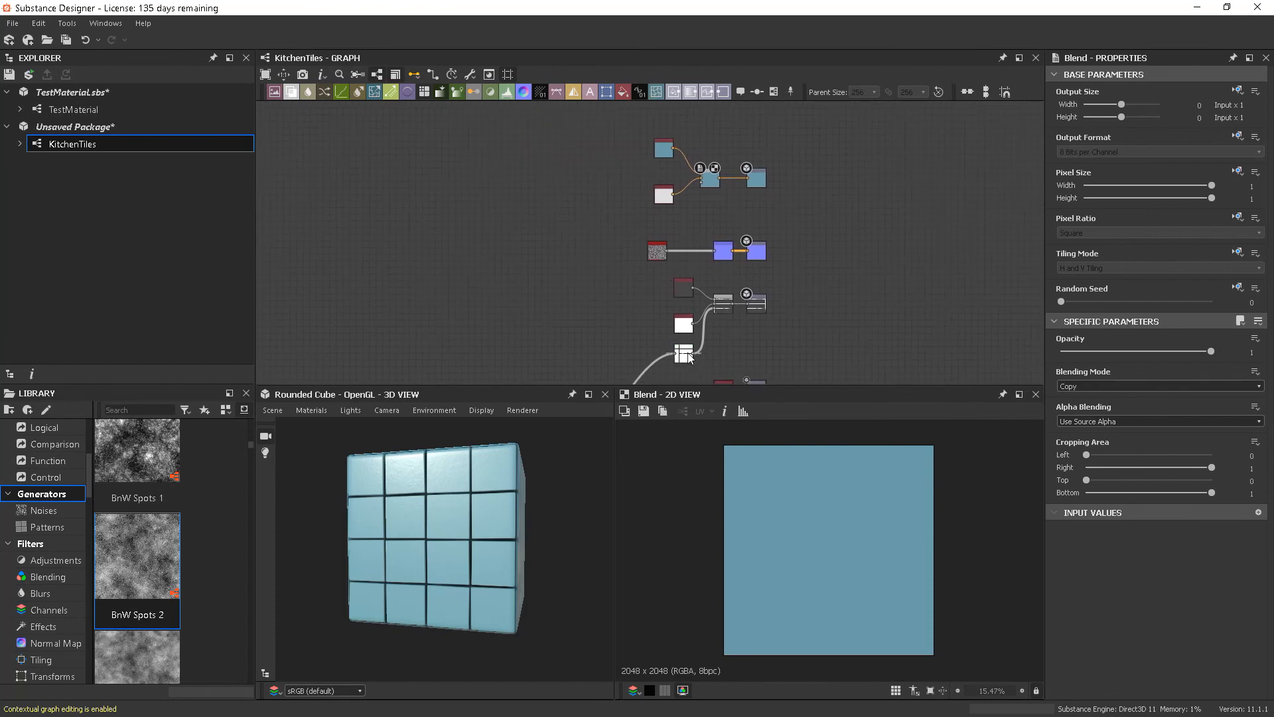
left_click_drag(693, 355, 700, 261)
left_click_drag(702, 185, 701, 185)
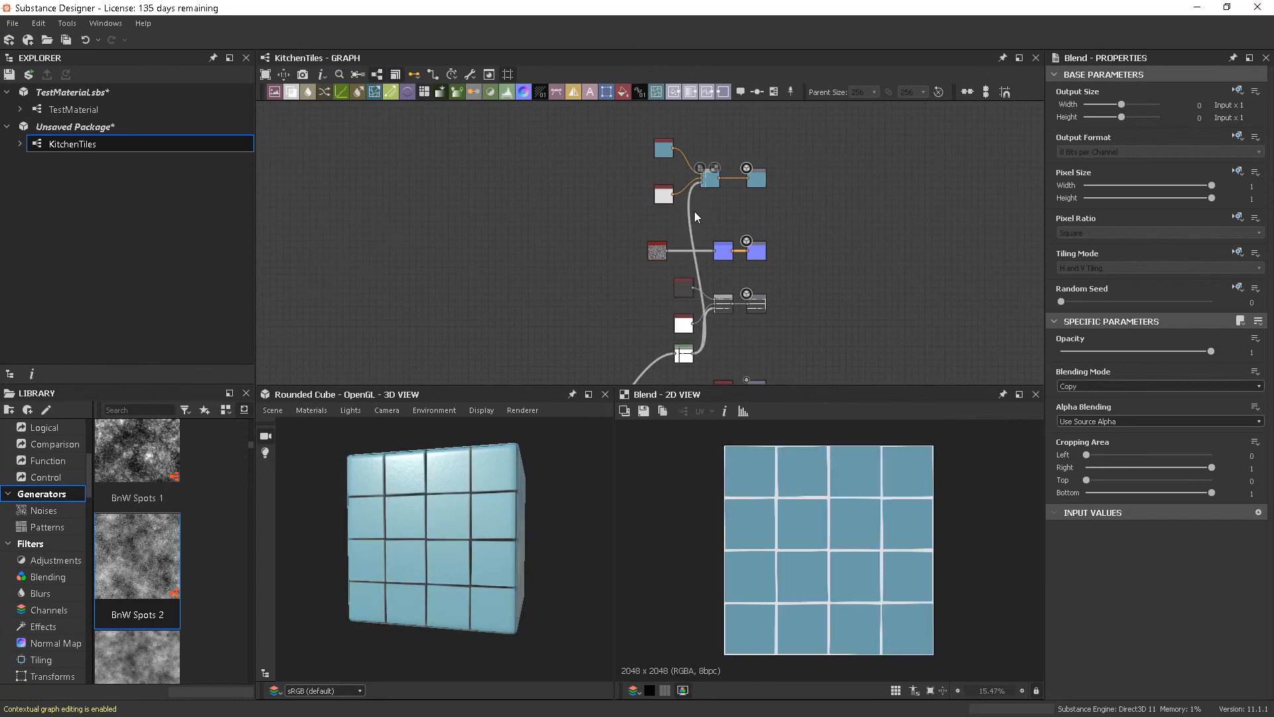
left_click_drag(479, 537, 492, 536)
scroll(486, 532, "up", 4)
scroll(485, 536, "down", 6)
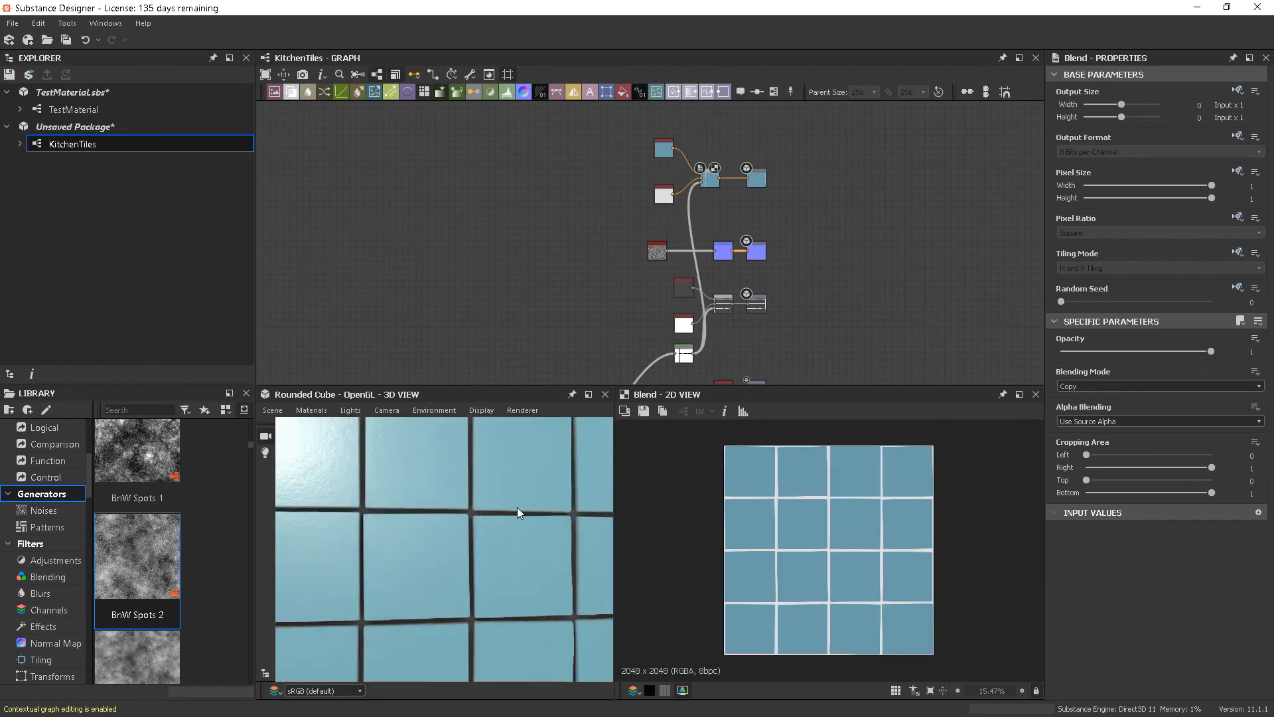
scroll(491, 540, "down", 3)
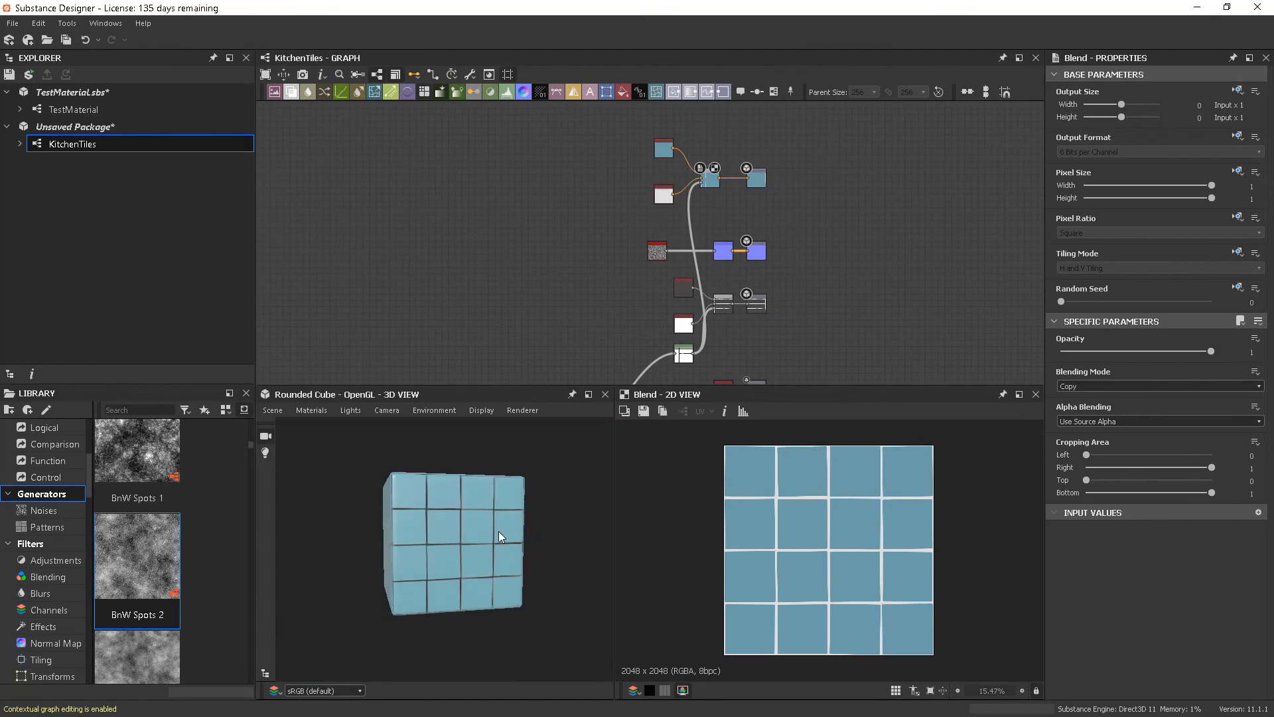
scroll(487, 543, "up", 7)
scroll(497, 540, "down", 5)
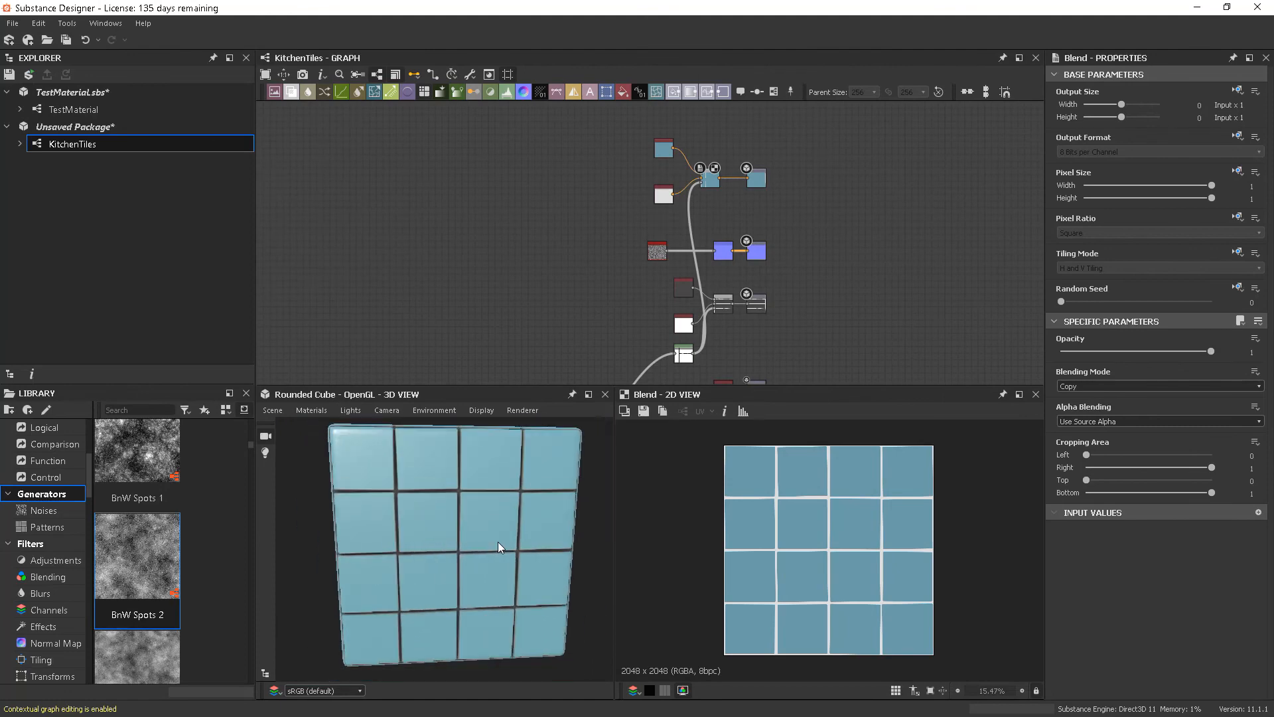
Lower the HBAO node's Height Depth to 0.03 and inspect the grout shading on the cube.
middle_click_drag(746, 383, 769, 243)
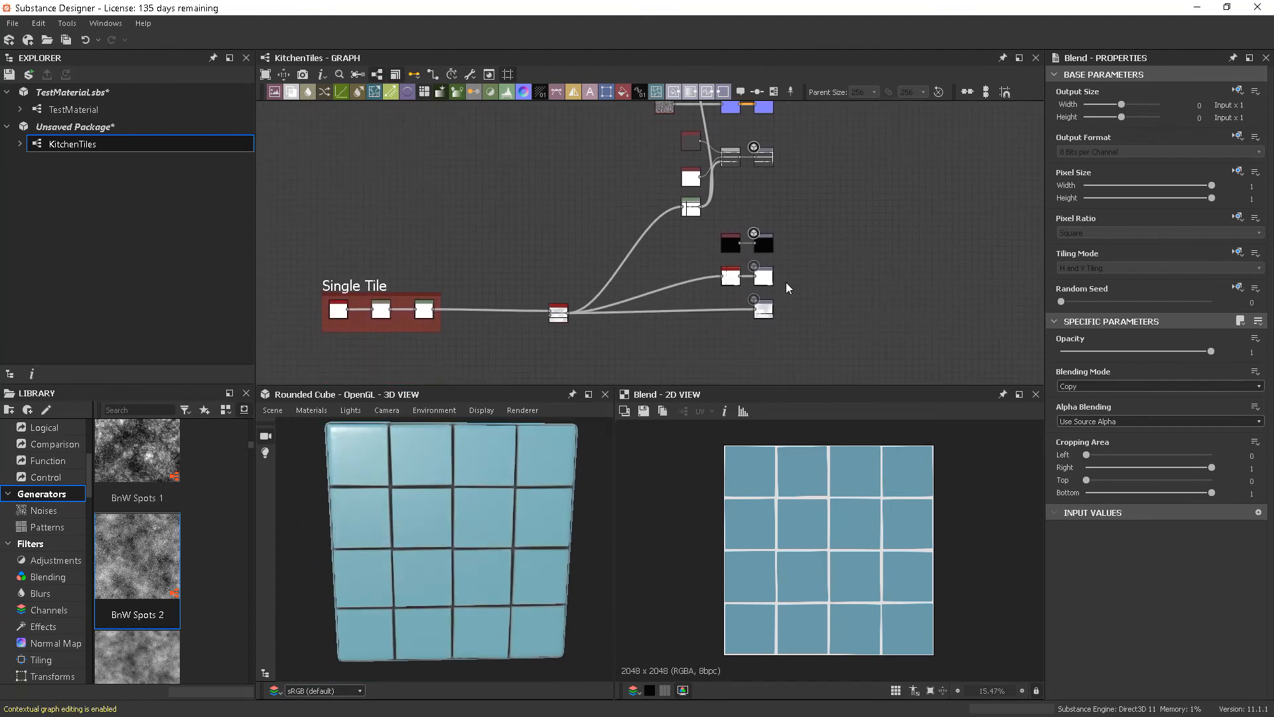
double_click(731, 277)
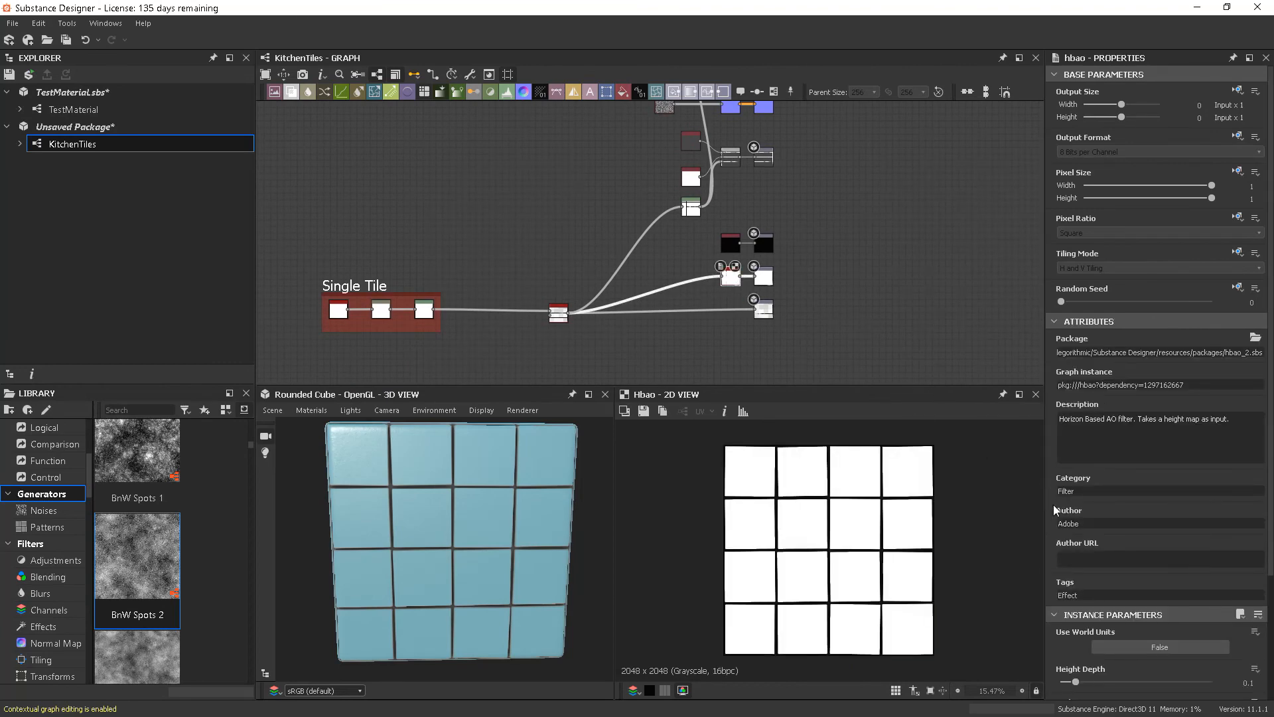
scroll(1175, 529, "down", 3)
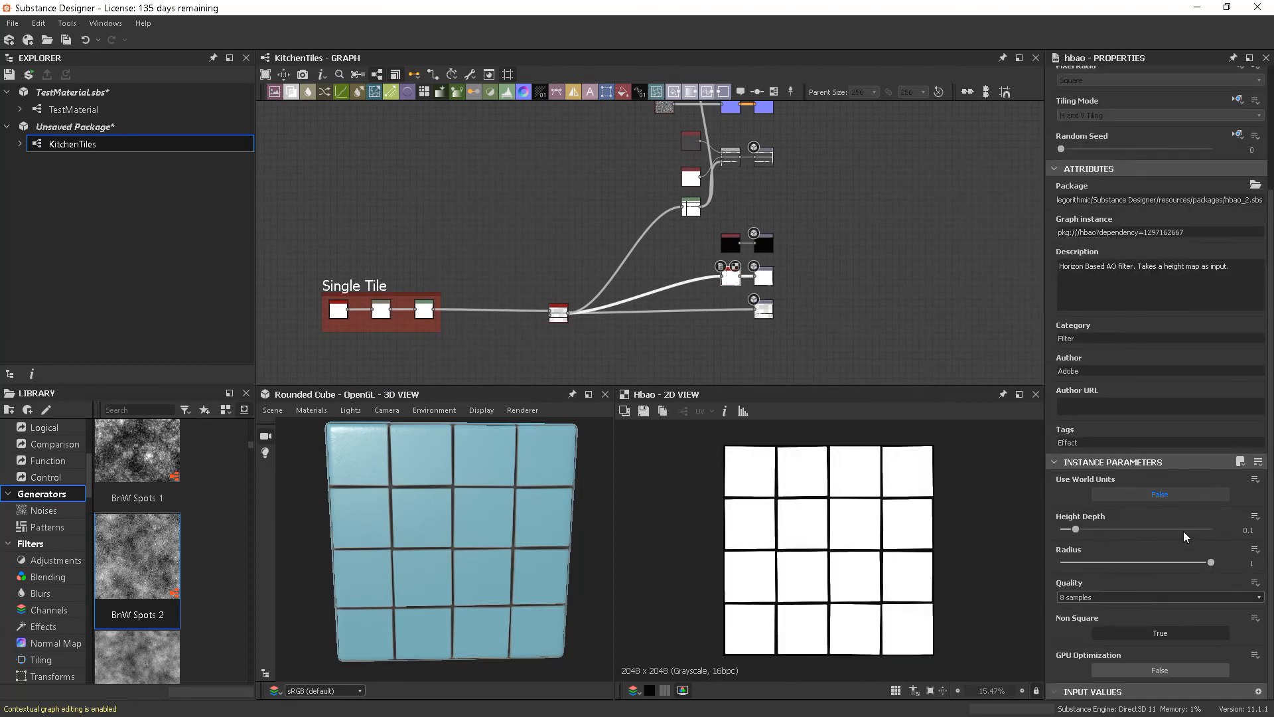
scroll(460, 568, "up", 6)
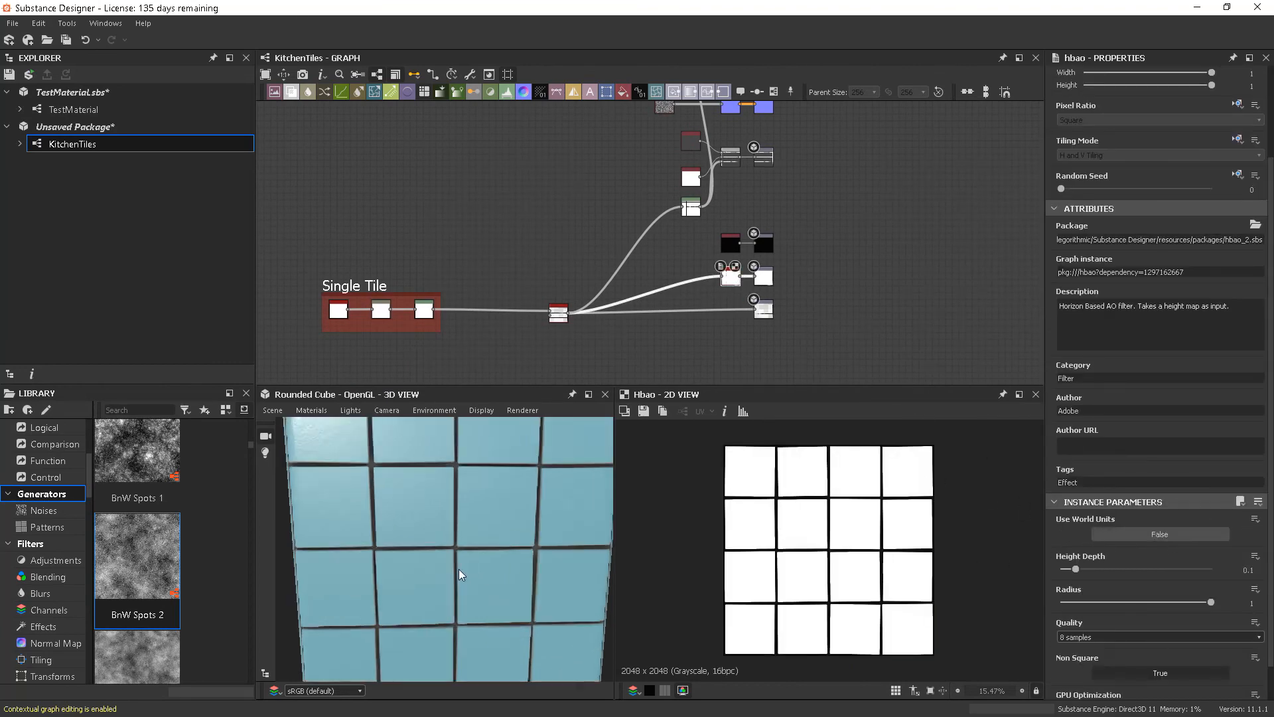
left_click_drag(524, 547, 534, 541)
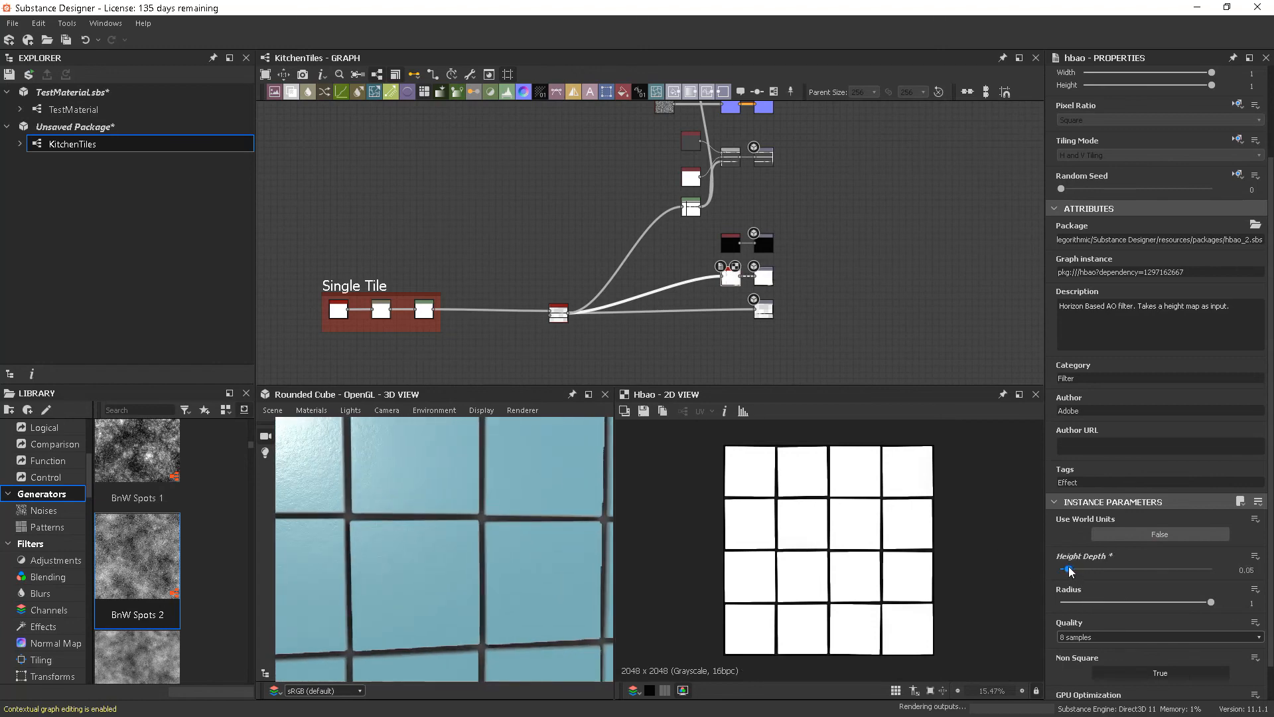
left_click_drag(1070, 570, 1063, 568)
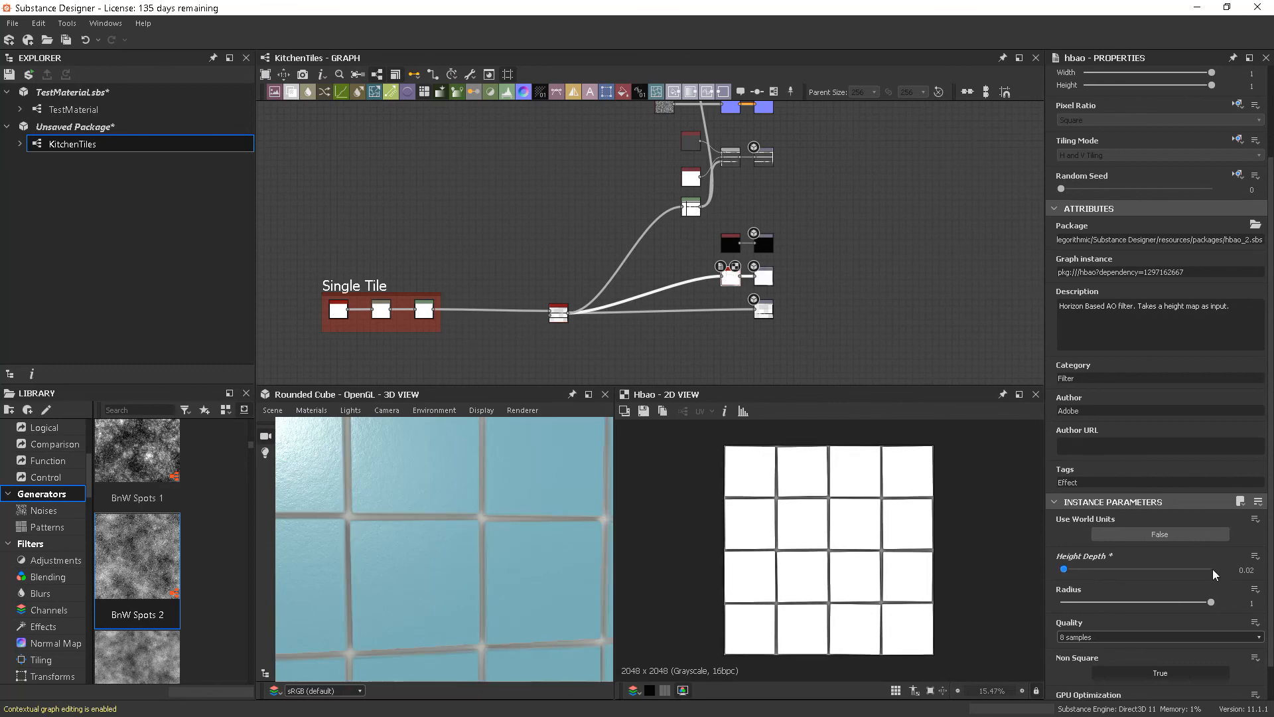
left_click(1259, 567)
scroll(432, 544, "down", 5)
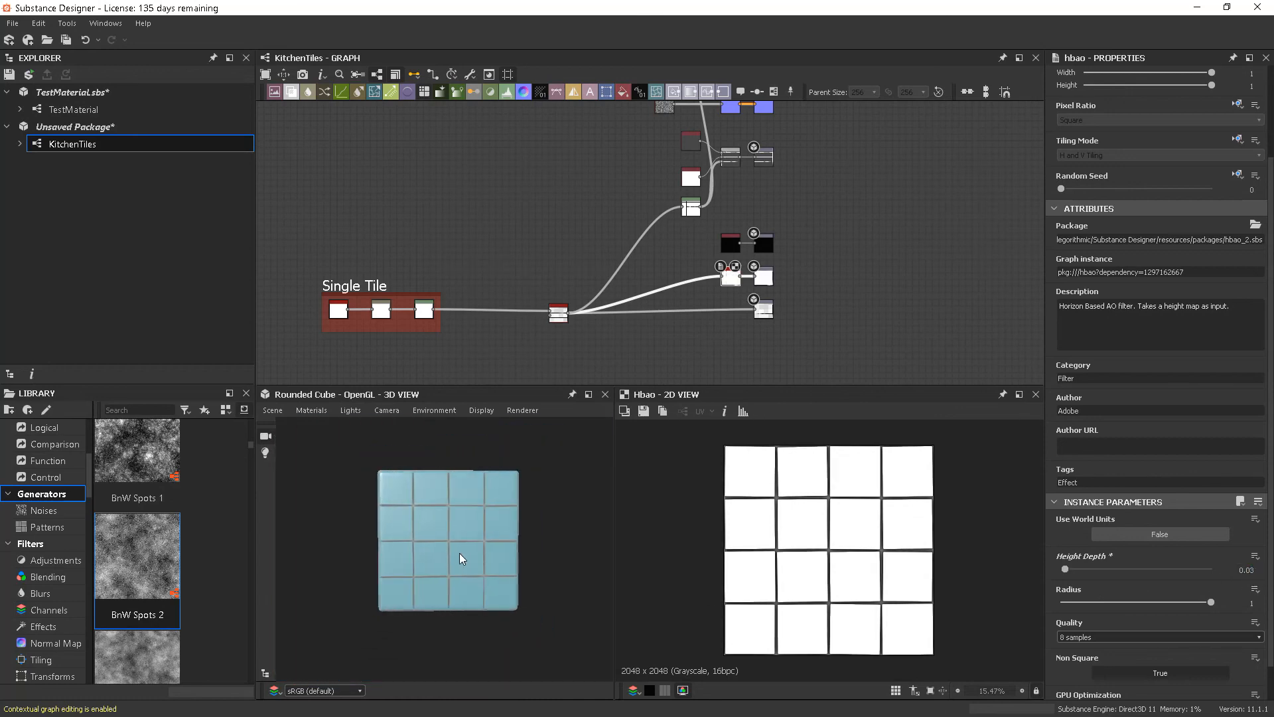
scroll(459, 552, "up", 10)
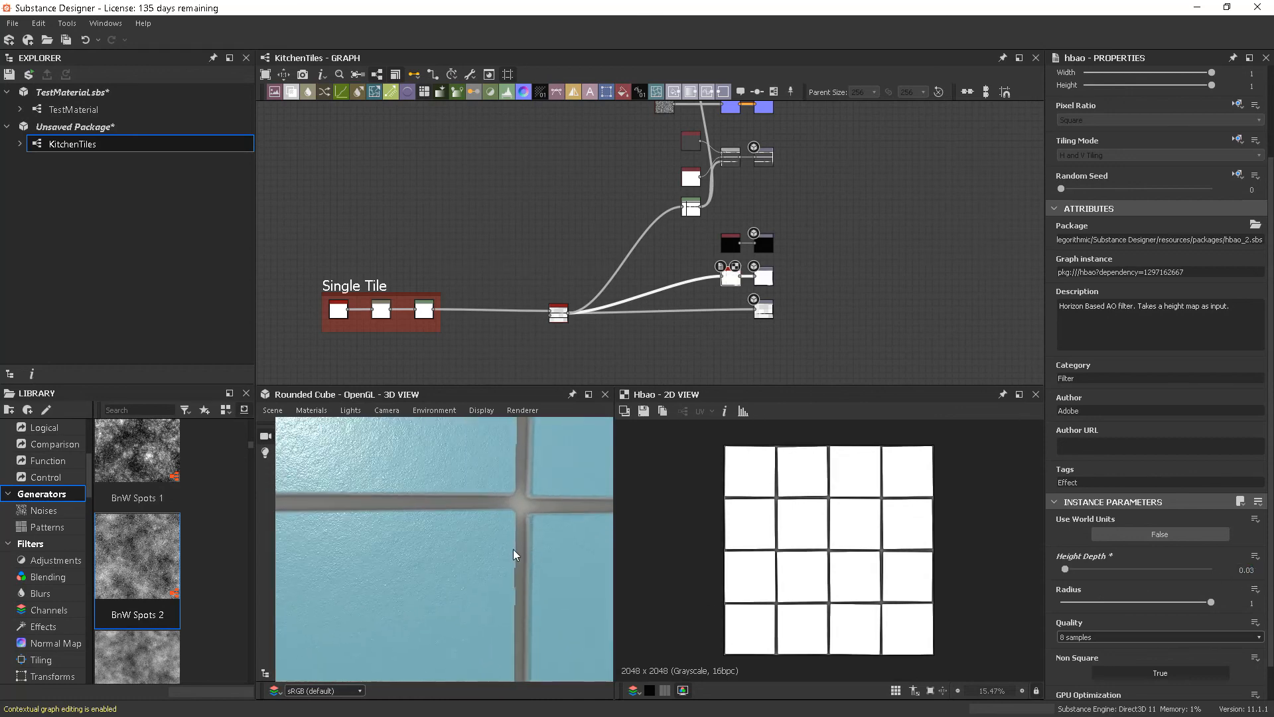
scroll(526, 552, "down", 10)
mouse_move(438, 564)
left_mouse_down()
mouse_move(447, 568)
mouse_move(417, 550)
mouse_move(387, 568)
mouse_move(457, 566)
left_mouse_up()
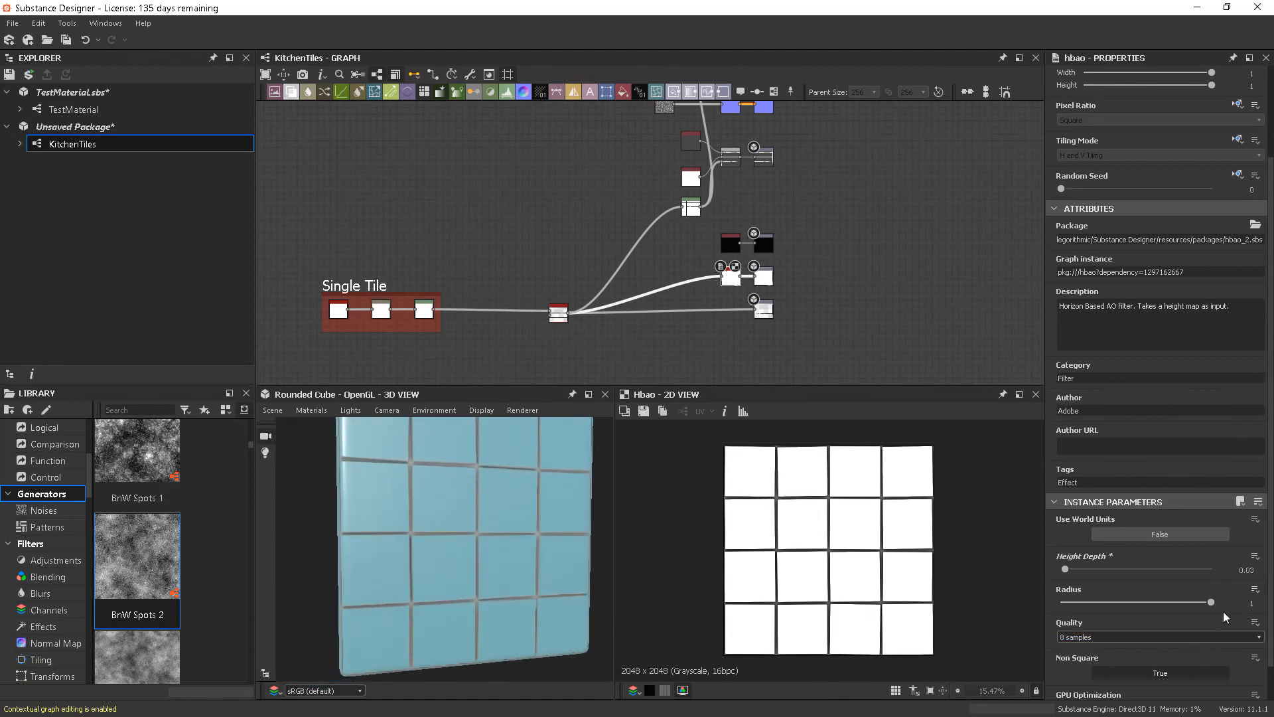
Set the HBAO node's Radius to 0.3 and its Quality to 16 samples.
left_click_drag(1212, 603, 1107, 603)
left_click(1108, 637)
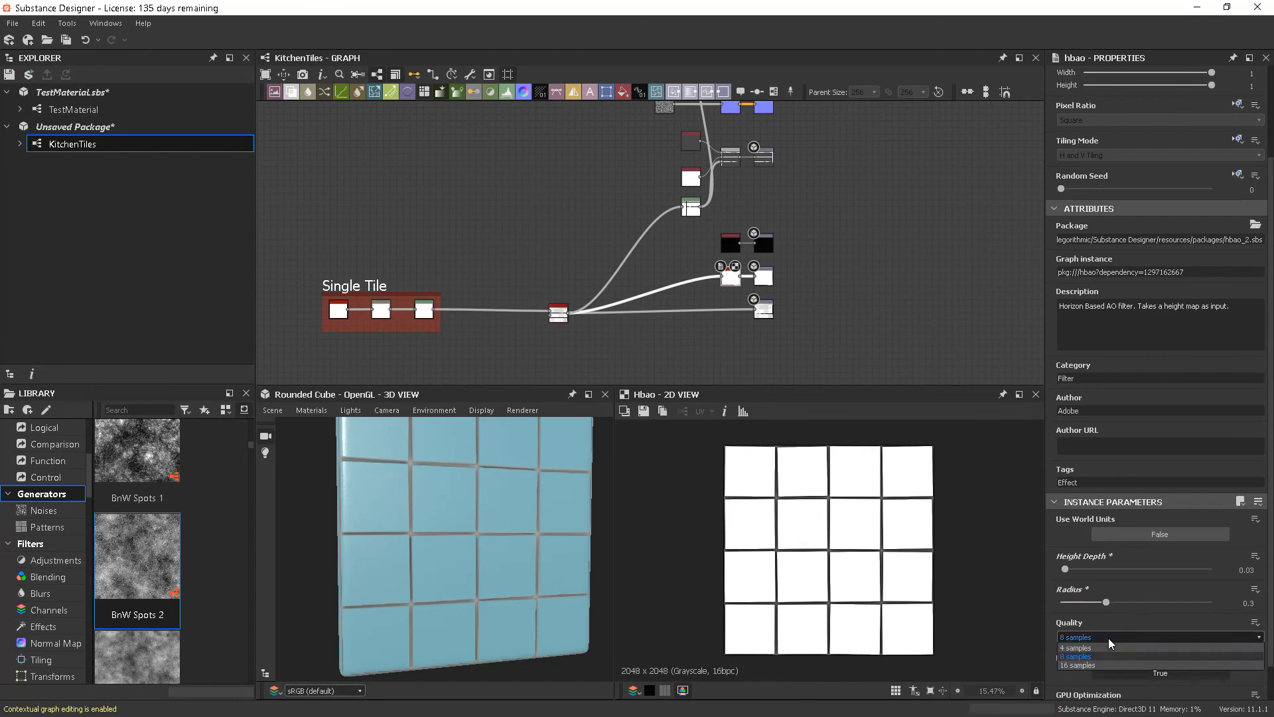
left_click(1098, 665)
scroll(484, 548, "up", 3)
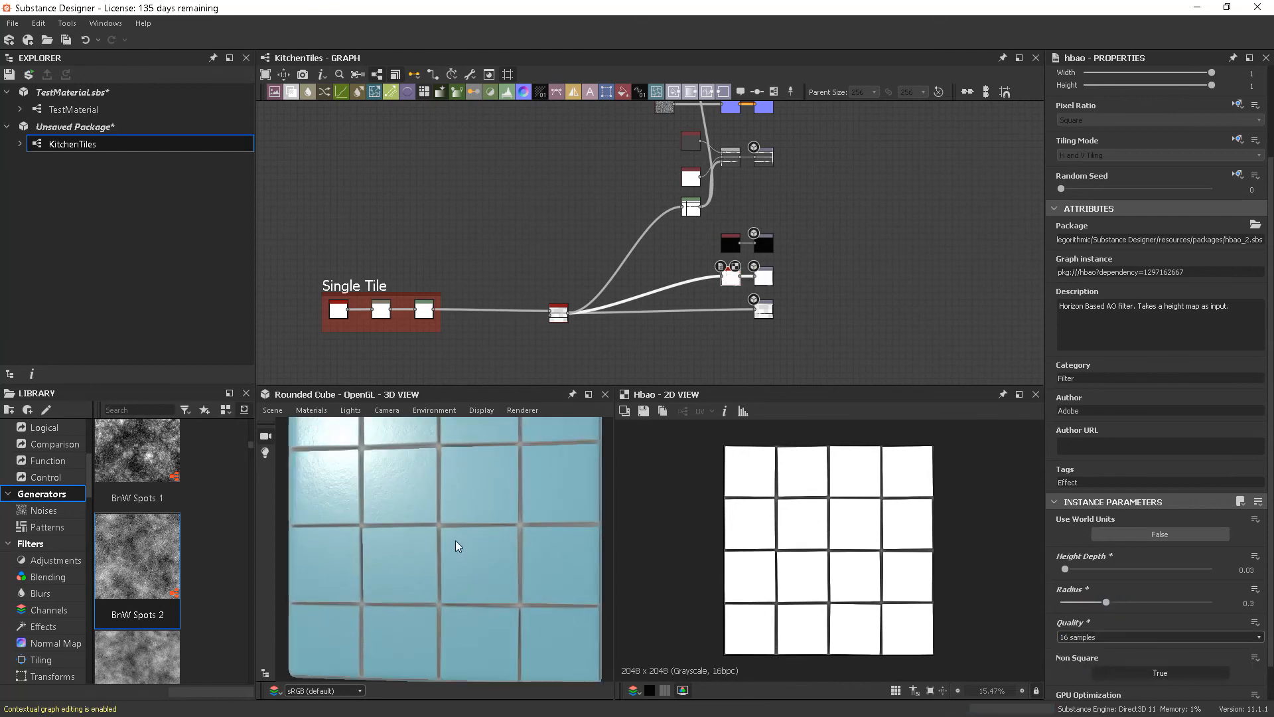
Reduce the HBAO node's Height Depth to 0.01 and check the grout brightness up close on the cube.
scroll(458, 541, "up", 3)
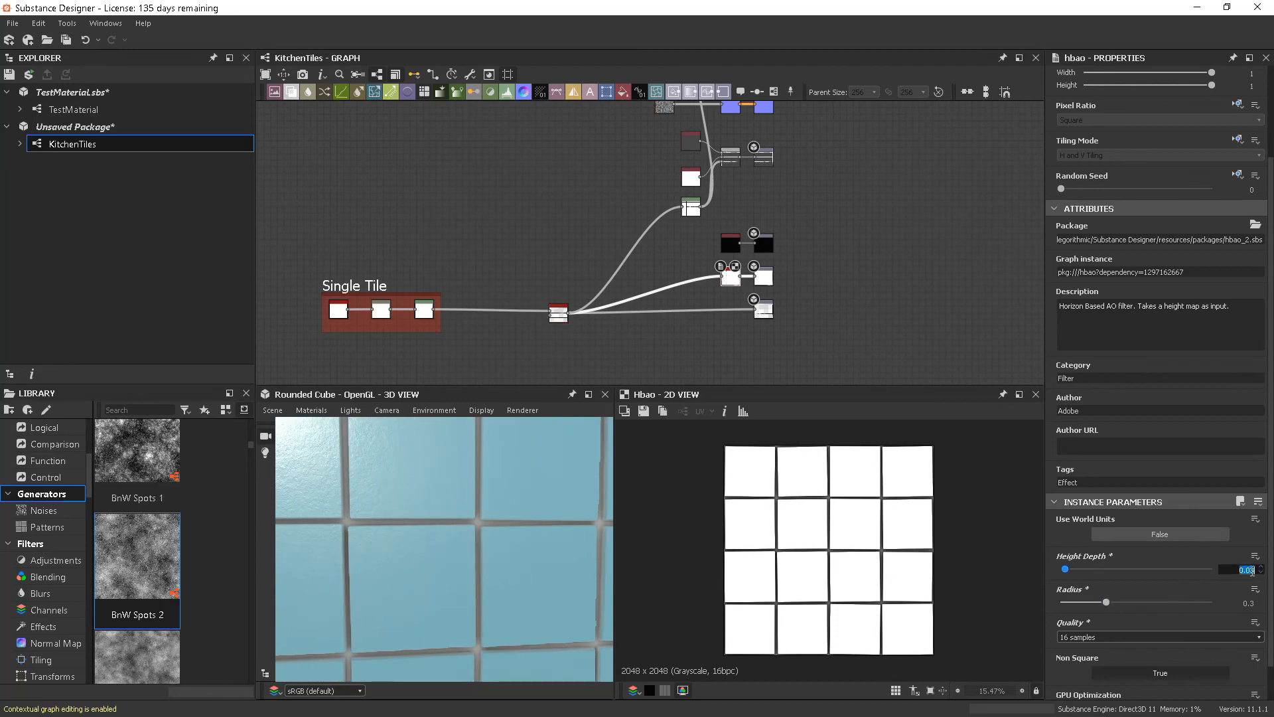
left_click(1261, 573)
left_click(1260, 573)
scroll(410, 559, "up", 5)
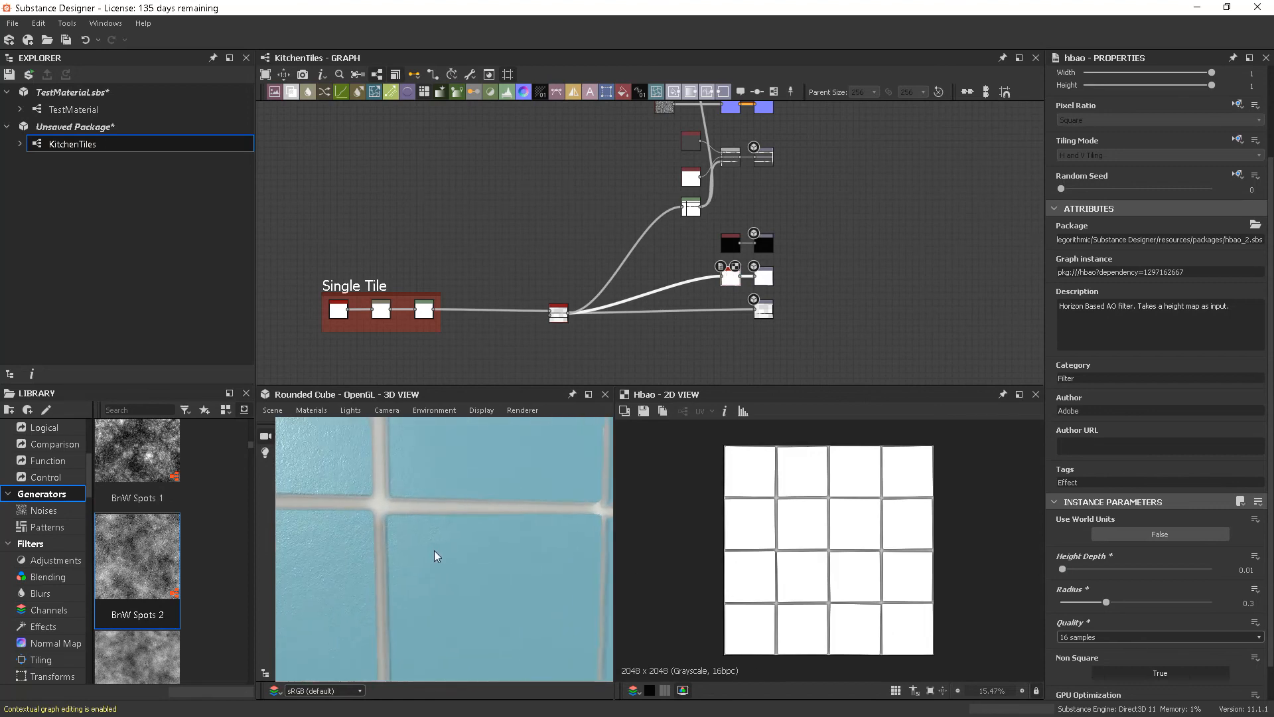
left_click_drag(578, 592, 486, 571)
scroll(476, 583, "down", 5)
scroll(503, 567, "up", 3)
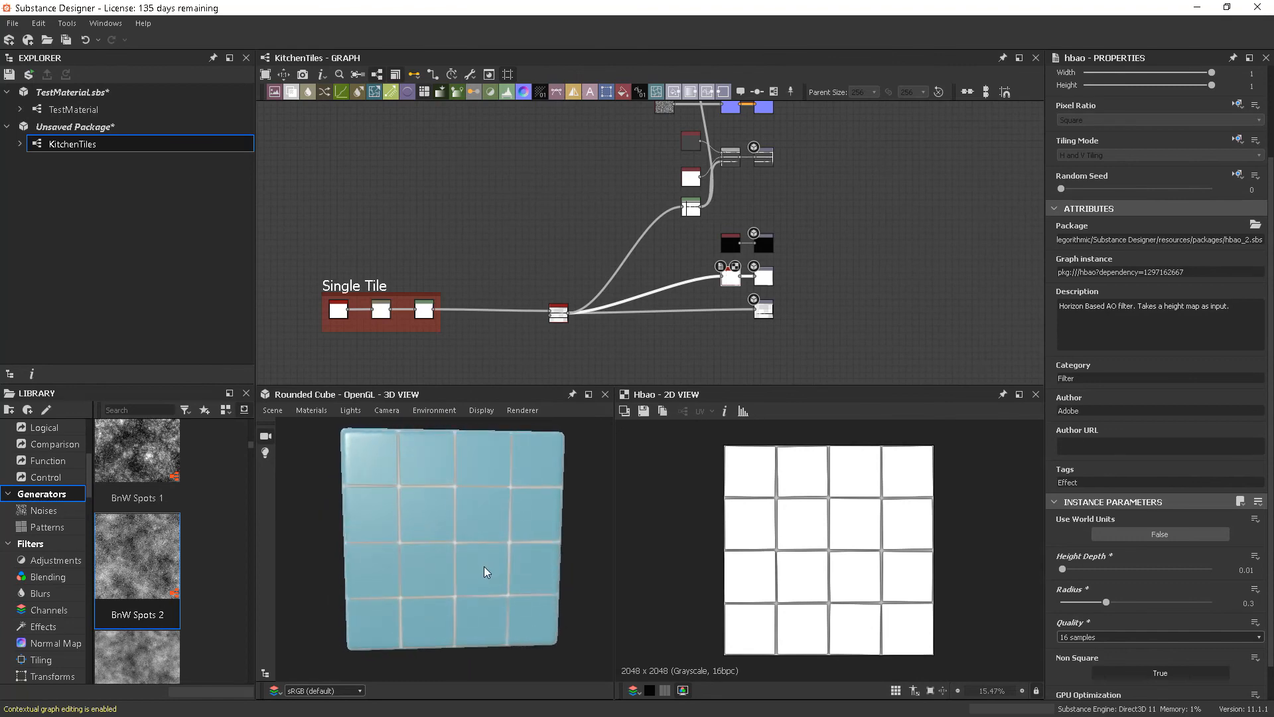
Examine the tiles and grout lines on the cube from several angles and distances, and review the graph layout.
scroll(730, 226, "down", 3)
middle_click_drag(802, 239, 794, 300)
mouse_move(484, 512)
left_mouse_down()
mouse_move(447, 484)
mouse_move(504, 489)
mouse_move(504, 509)
left_mouse_up()
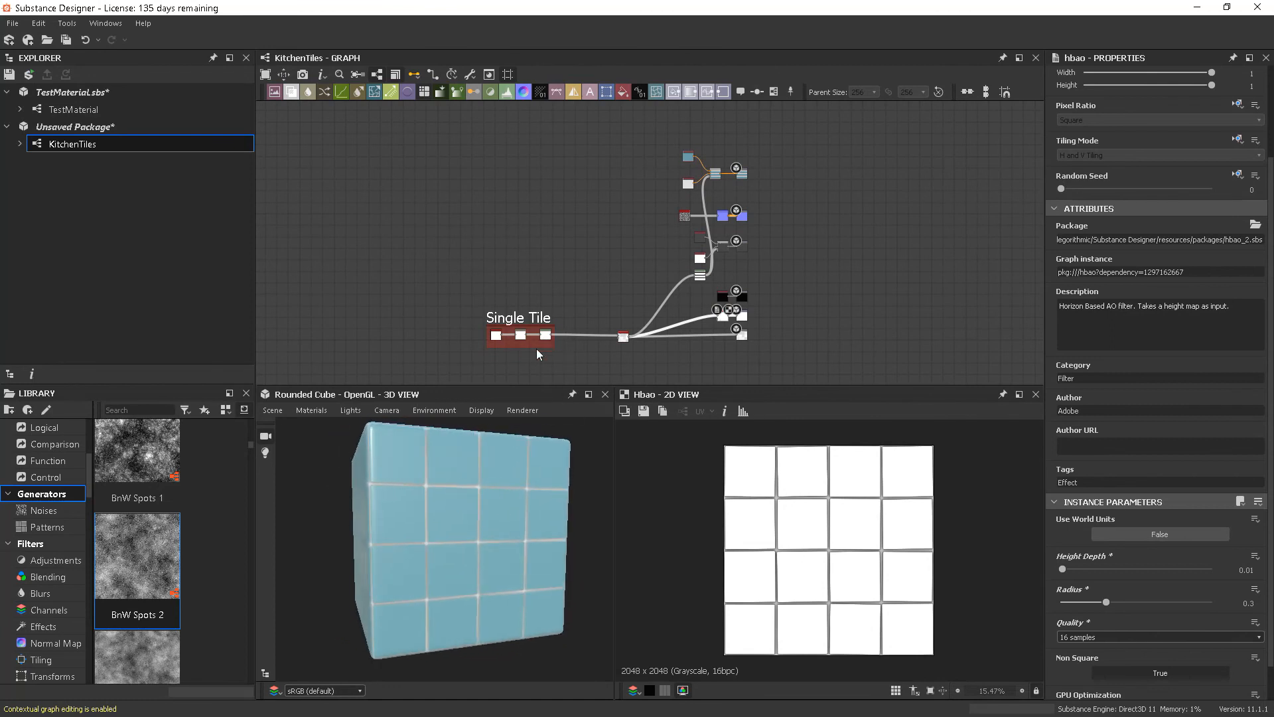
middle_click_drag(793, 323, 808, 274)
scroll(416, 545, "up", 5)
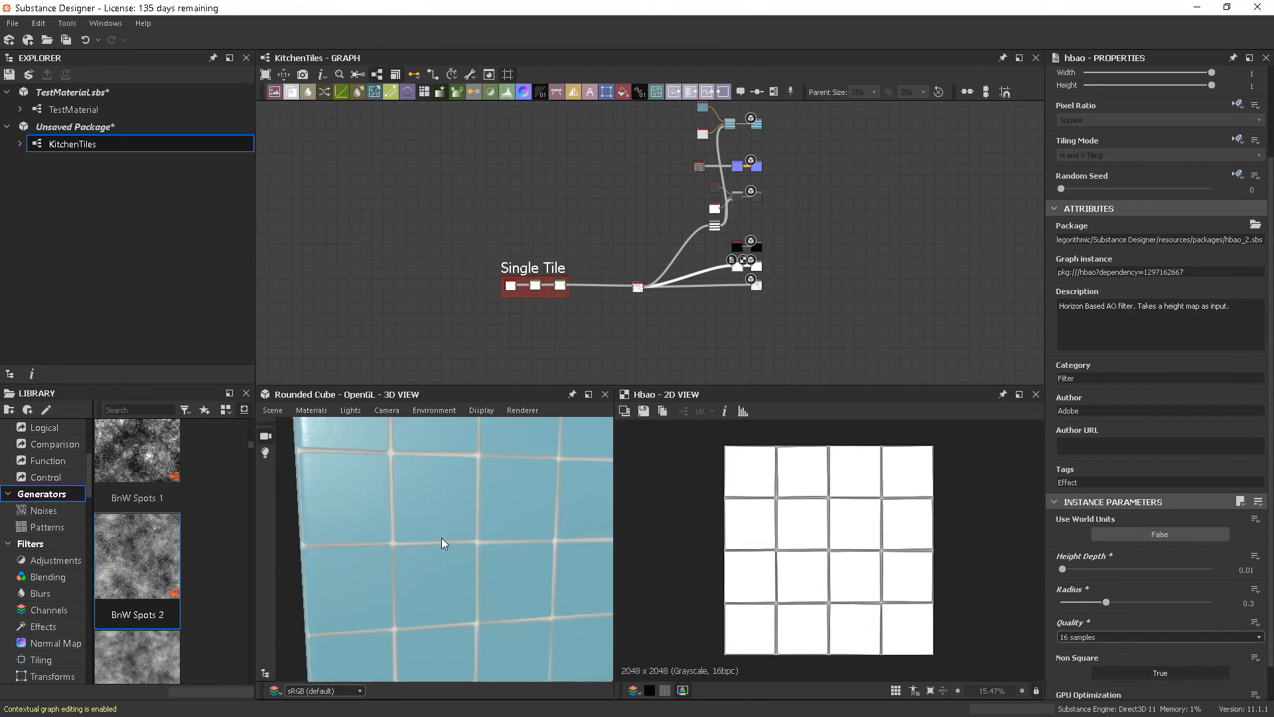
scroll(441, 539, "up", 2)
middle_click_drag(453, 514, 459, 544)
scroll(424, 538, "up", 4)
Try a Scale of 0.48 on the Single Tile group's Shape node and inspect the widely spaced tiles on the cube.
scroll(539, 309, "up", 8)
middle_click_drag(604, 324, 594, 349)
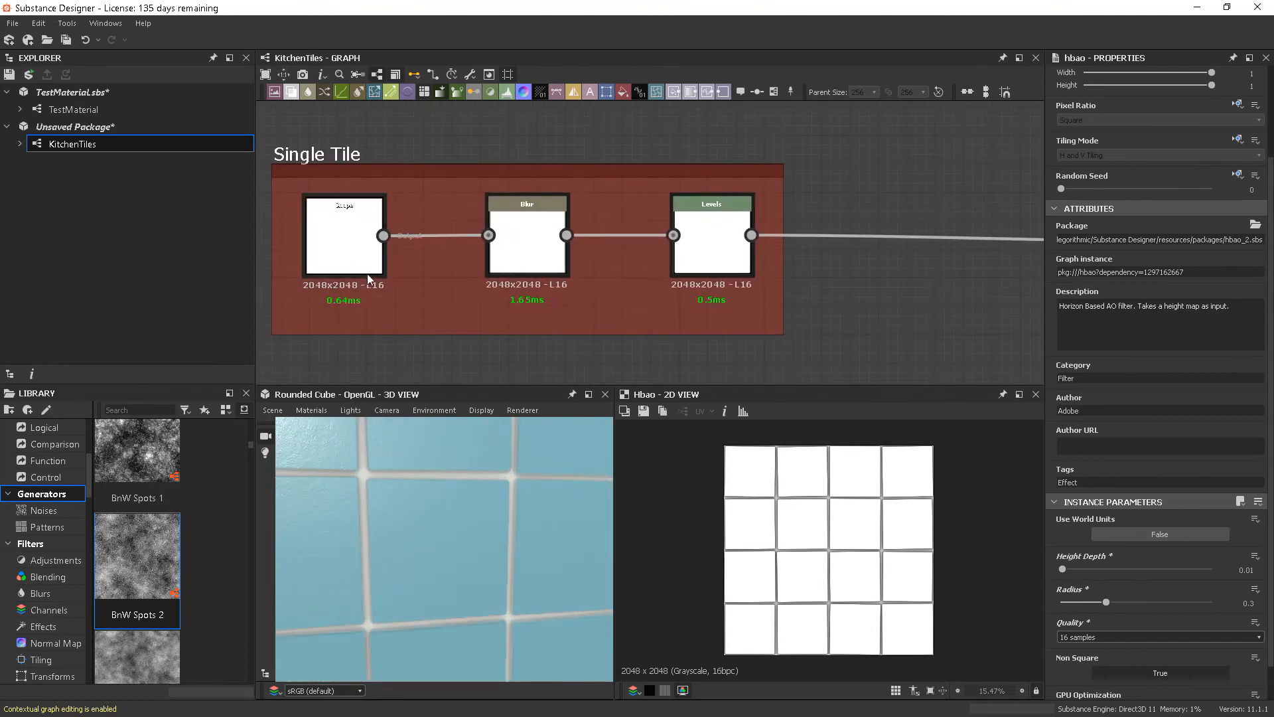
left_click(336, 240)
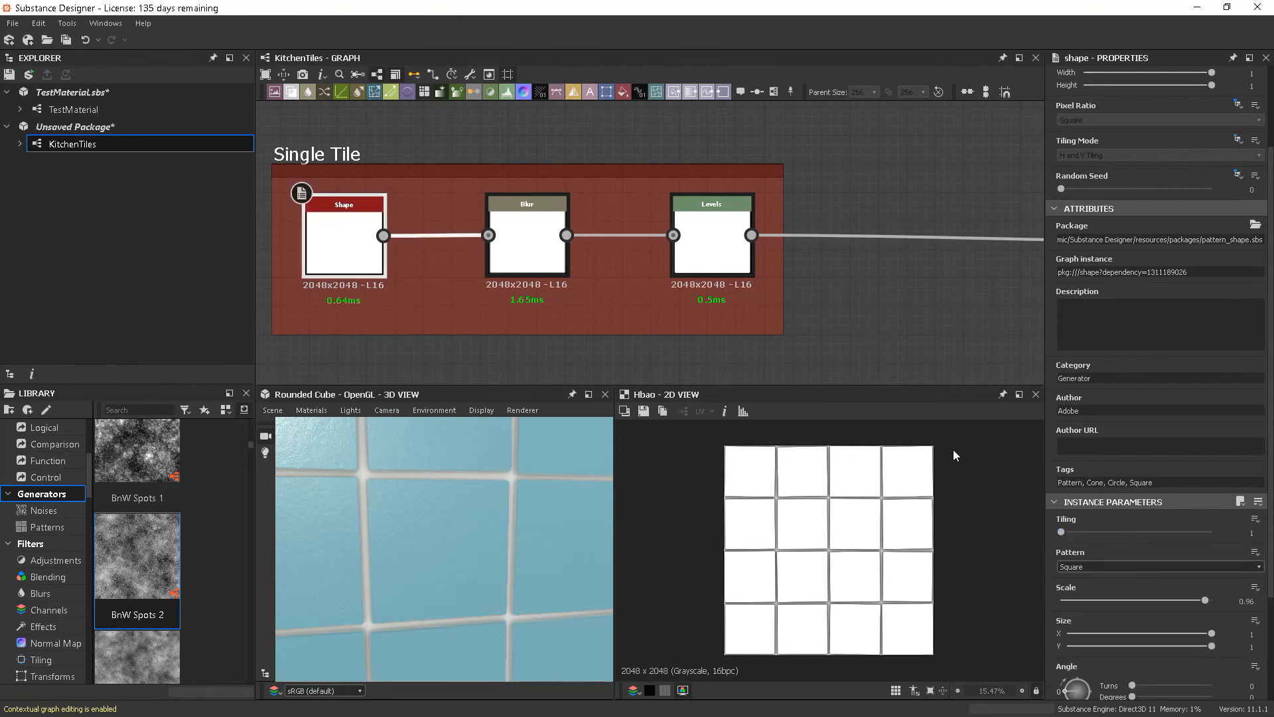
left_click_drag(1205, 600, 1133, 600)
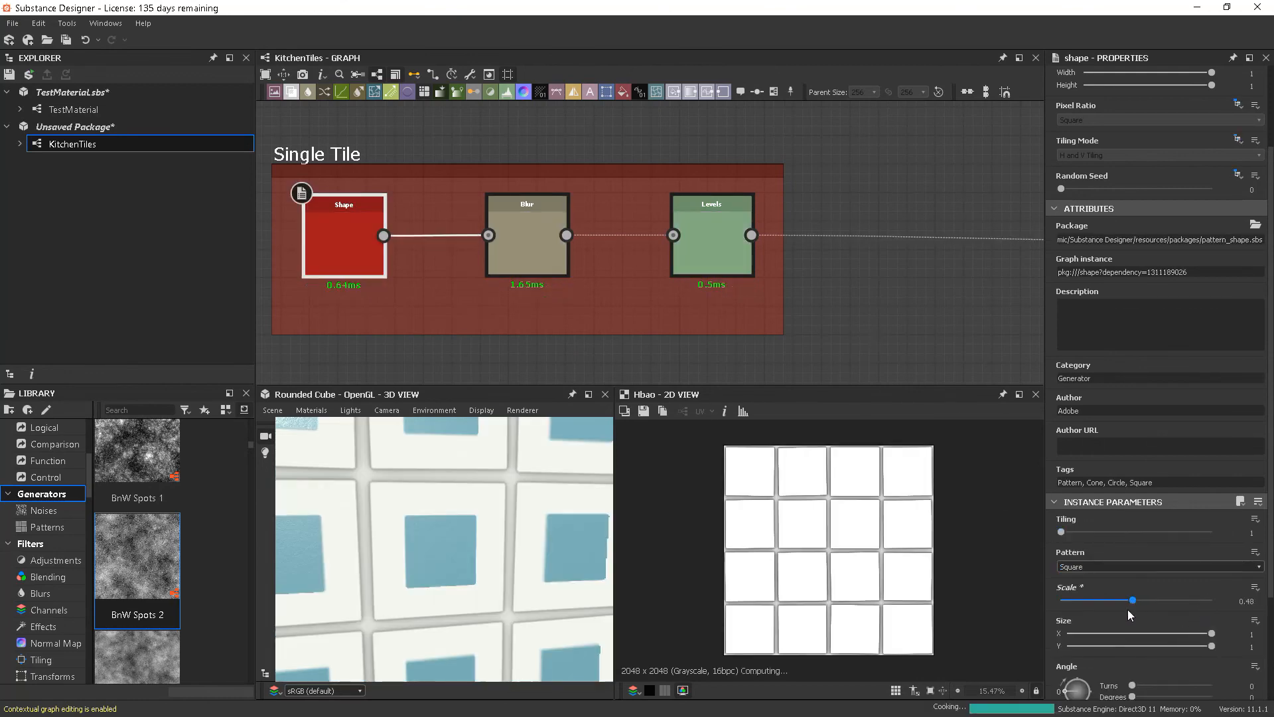
scroll(551, 546, "down", 5)
mouse_move(503, 573)
left_mouse_down()
mouse_move(427, 530)
mouse_move(520, 564)
left_mouse_up()
scroll(520, 559, "up", 8)
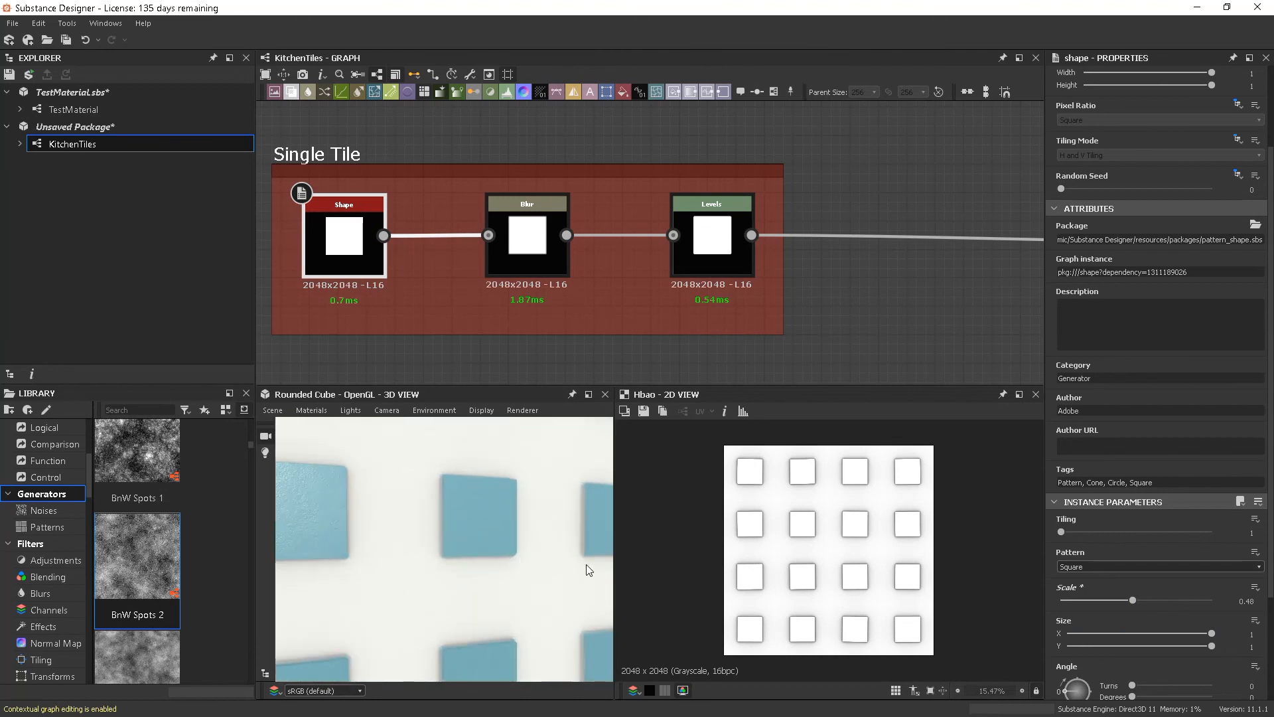
scroll(532, 564, "up", 2)
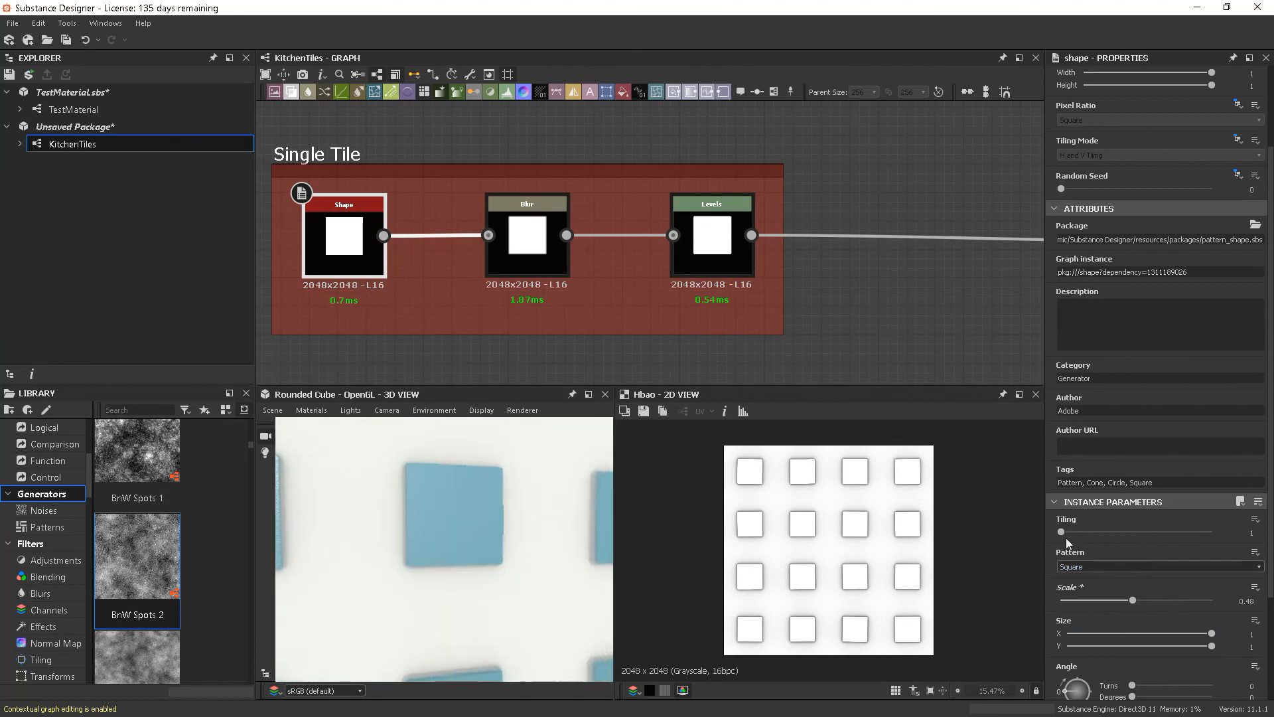
Set the Single Tile Shape node's Scale to 0.97 and inspect the narrow grout lines on the cube.
left_click_drag(1132, 601, 1207, 596)
scroll(529, 582, "down", 3)
left_click_drag(528, 578, 491, 534)
scroll(495, 577, "up", 5)
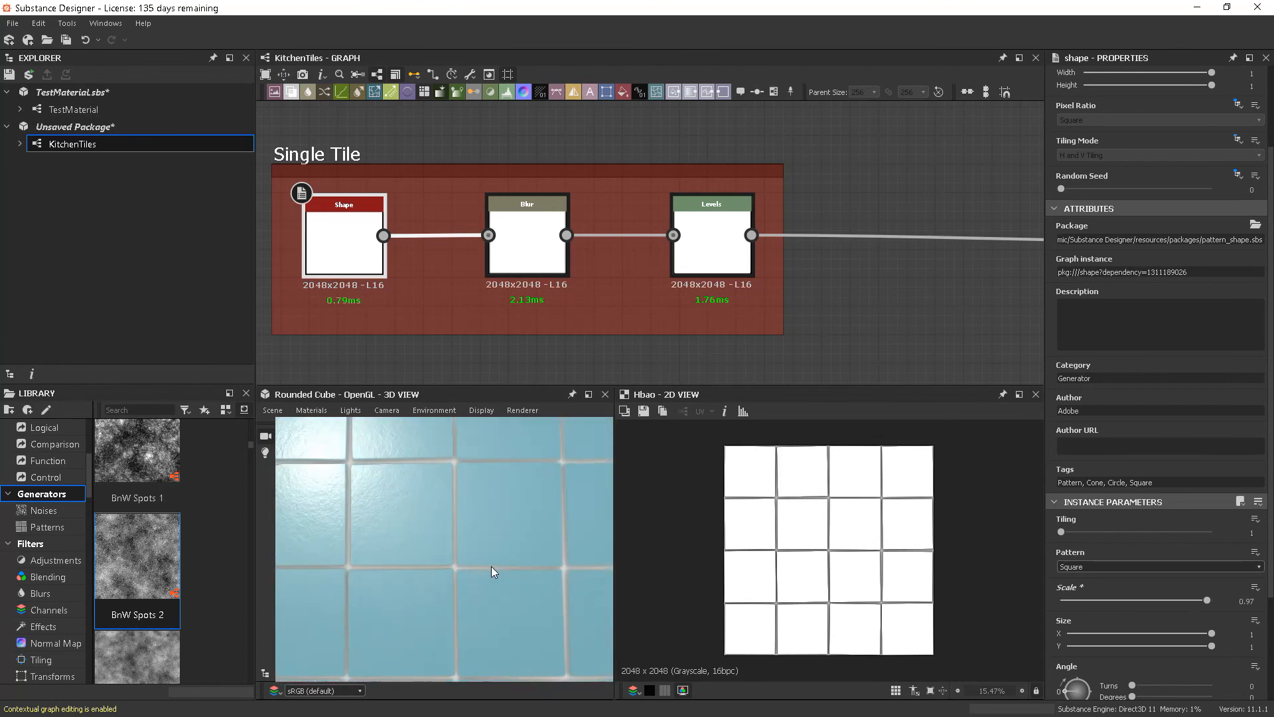
scroll(491, 567, "down", 5)
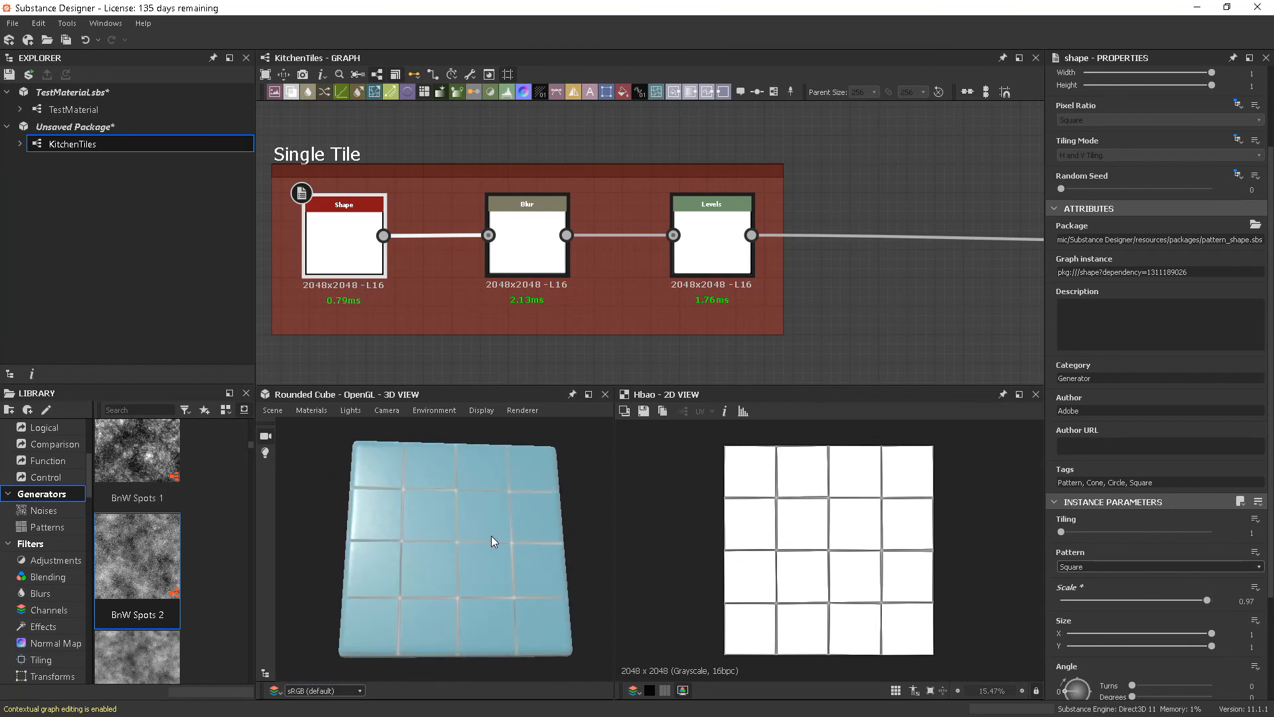
left_click_drag(518, 556, 475, 587)
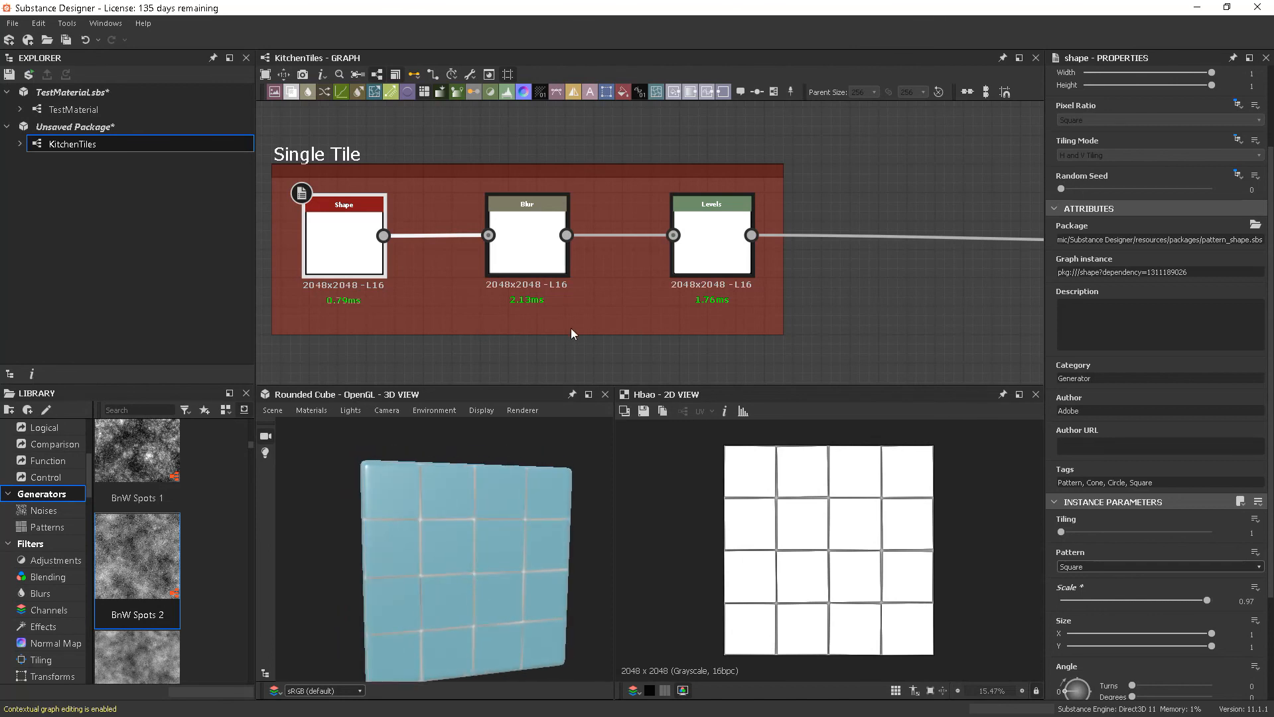
scroll(765, 332, "down", 7)
middle_click_drag(882, 337, 604, 378)
scroll(736, 317, "down", 2)
middle_click_drag(760, 278, 733, 283)
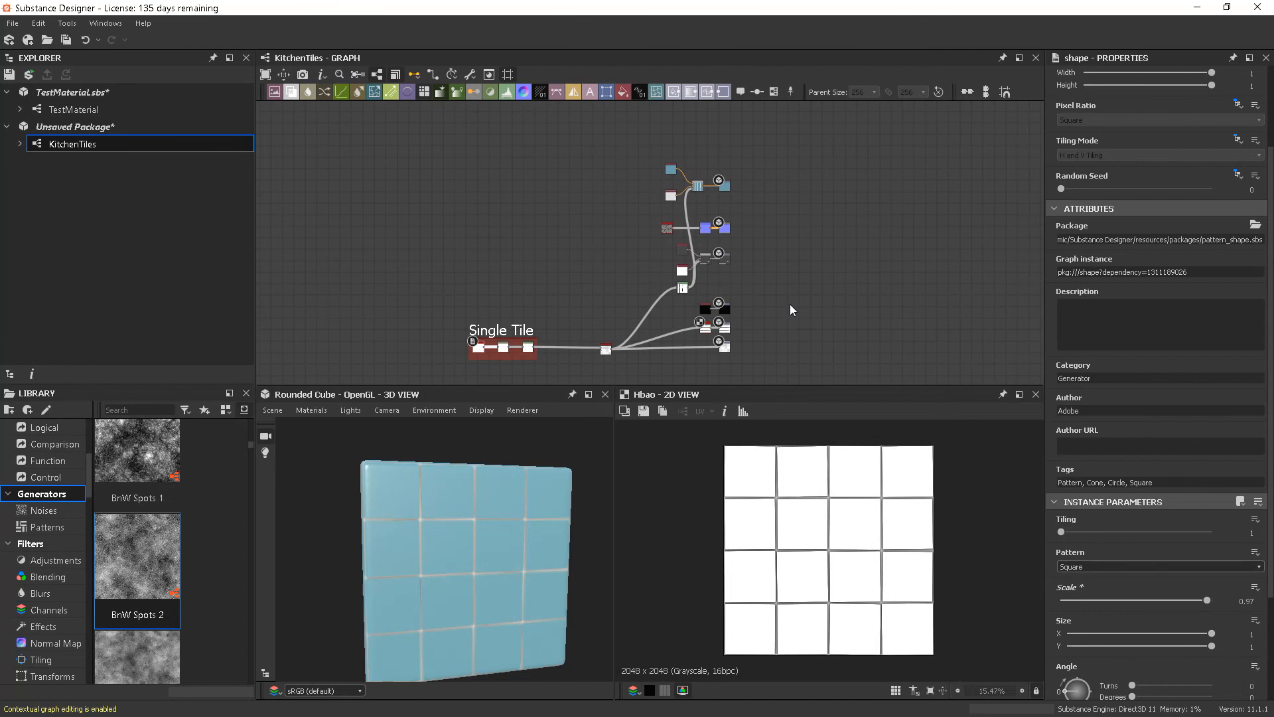
left_click_drag(532, 593, 484, 593)
middle_click_drag(702, 311, 680, 302)
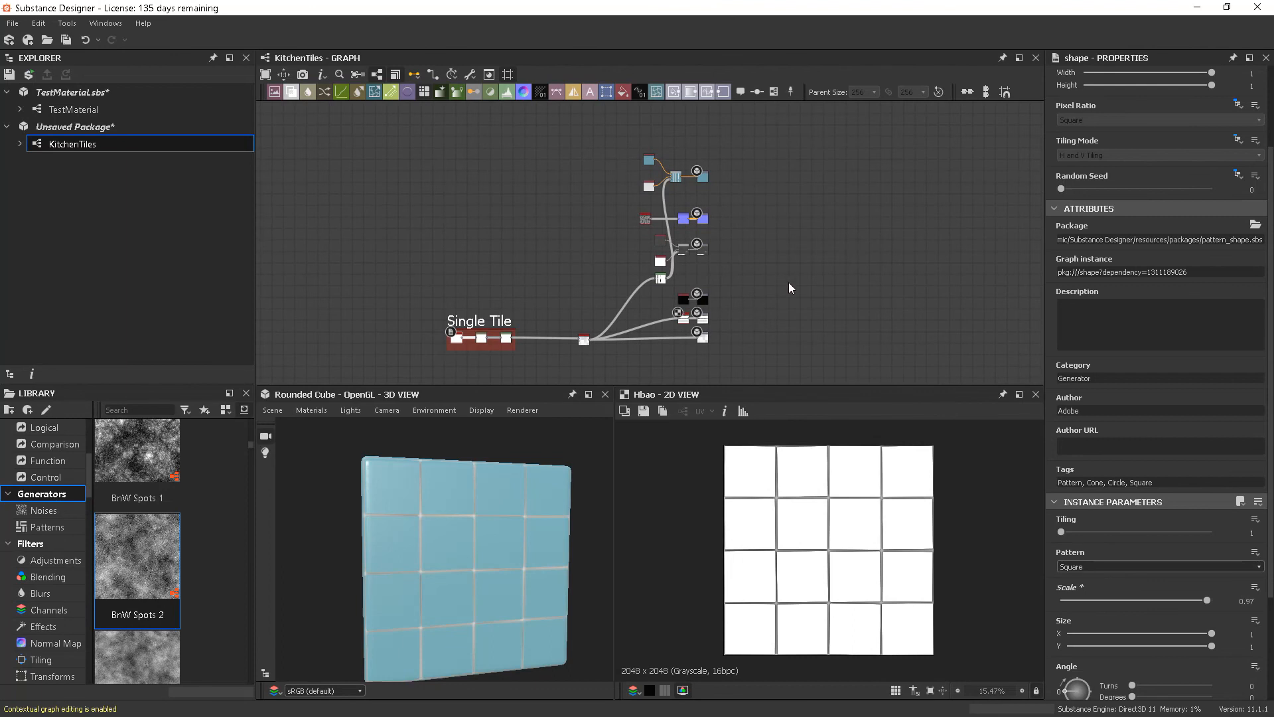